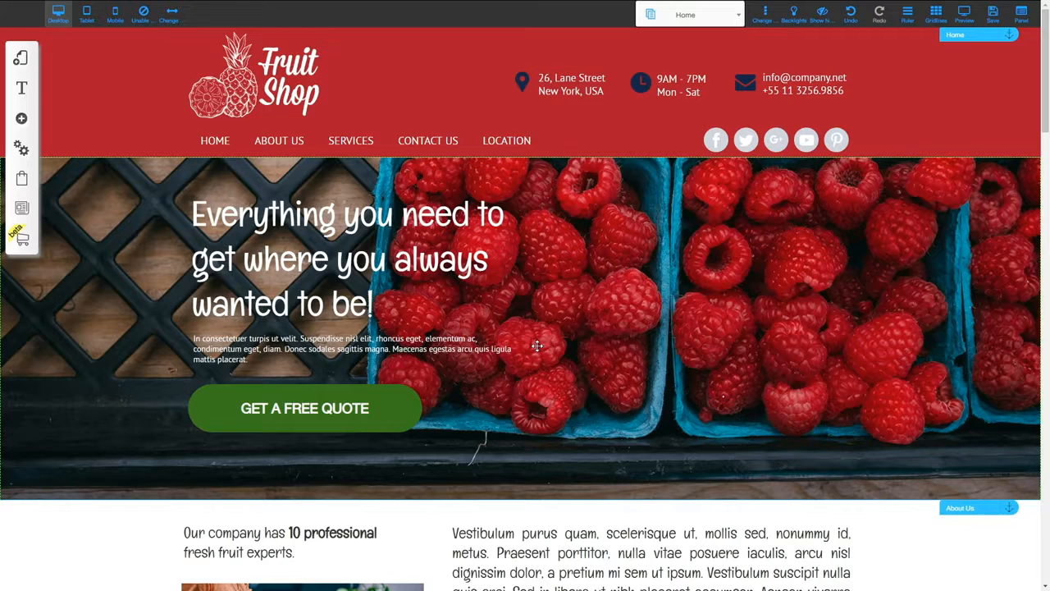
Step: Set both the tablet mode and mobile mode settings to No in the platform settings and save them
{"action": "left_click", "coordinate": [536, 347]}
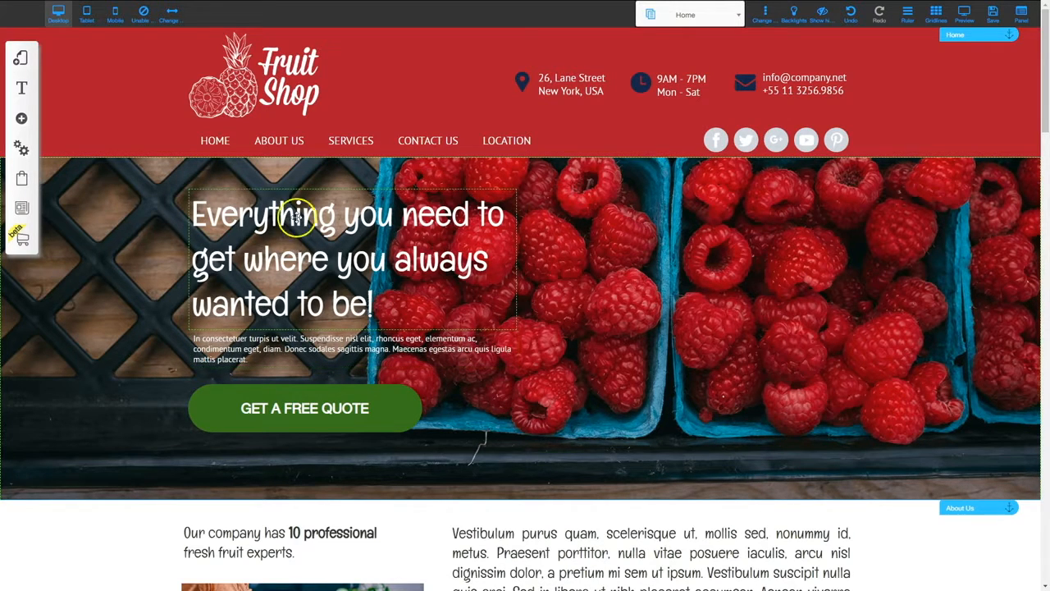
{"action": "left_click", "coordinate": [22, 150]}
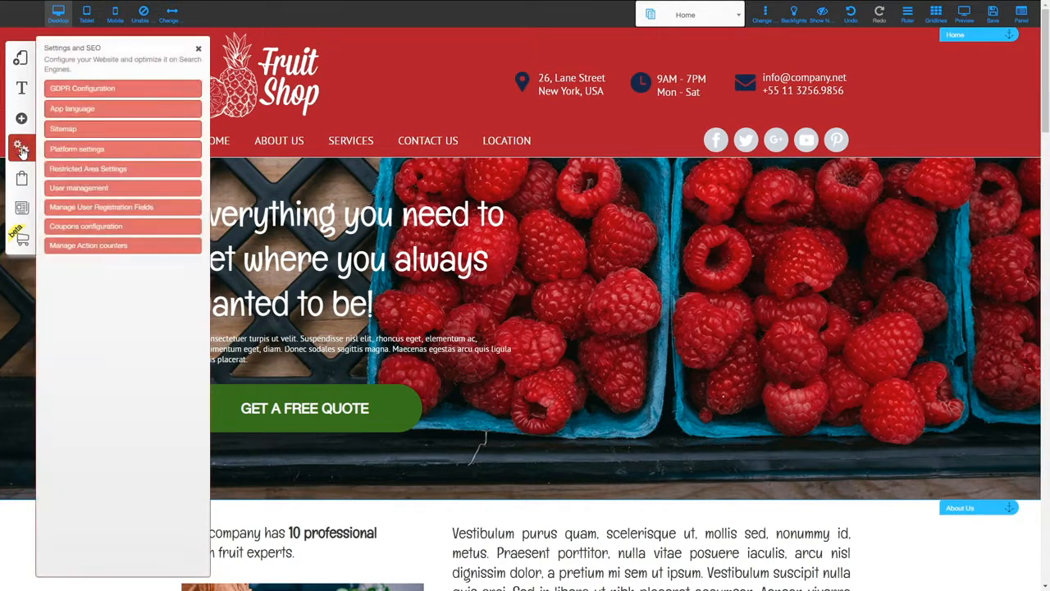
{"action": "left_click", "coordinate": [92, 149]}
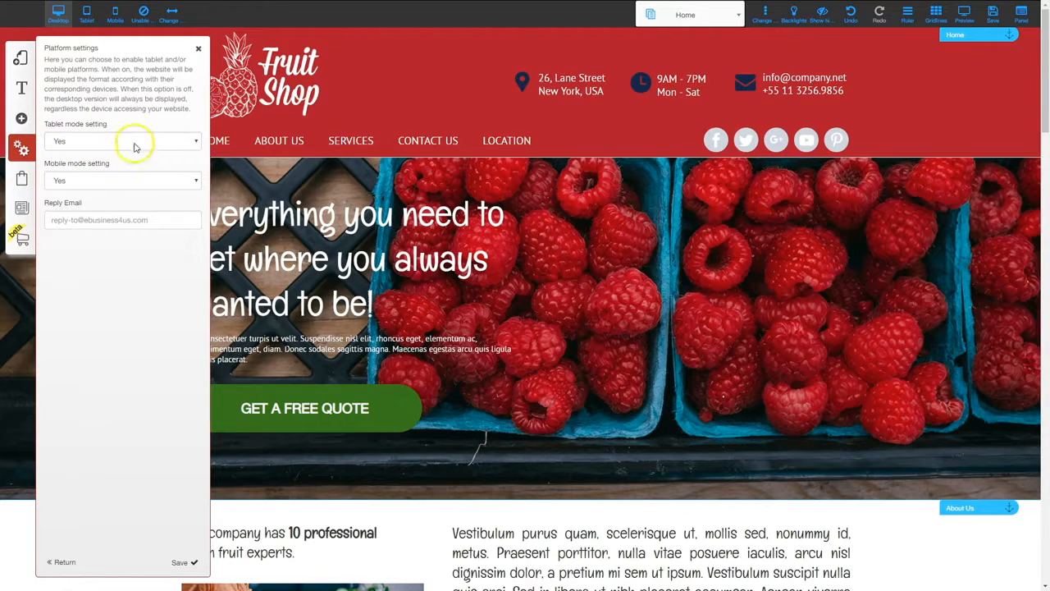
{"action": "left_click", "coordinate": [89, 140]}
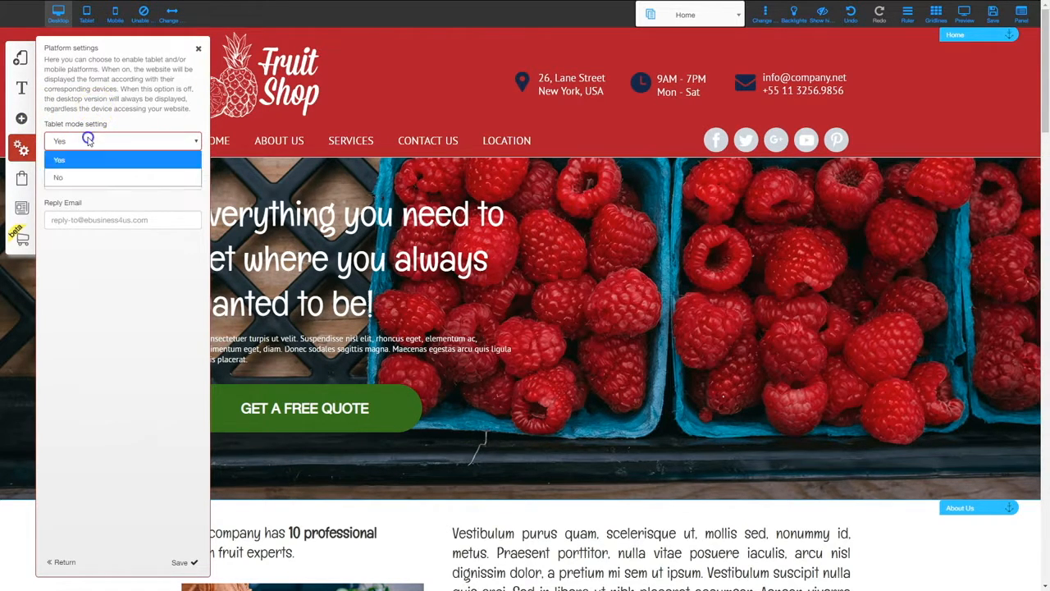
{"action": "left_click", "coordinate": [77, 176]}
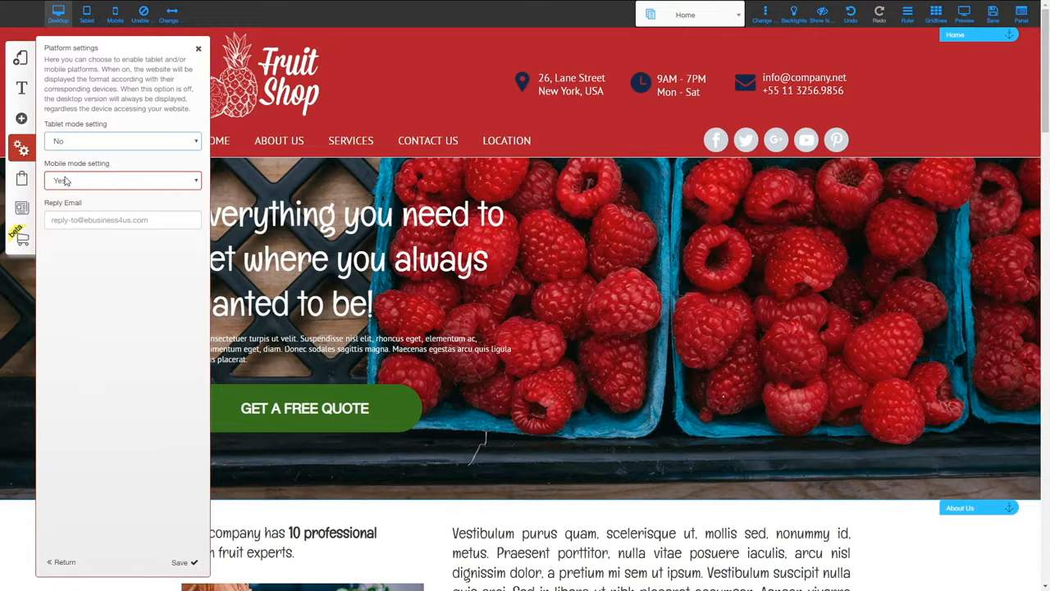
{"action": "left_click", "coordinate": [89, 177]}
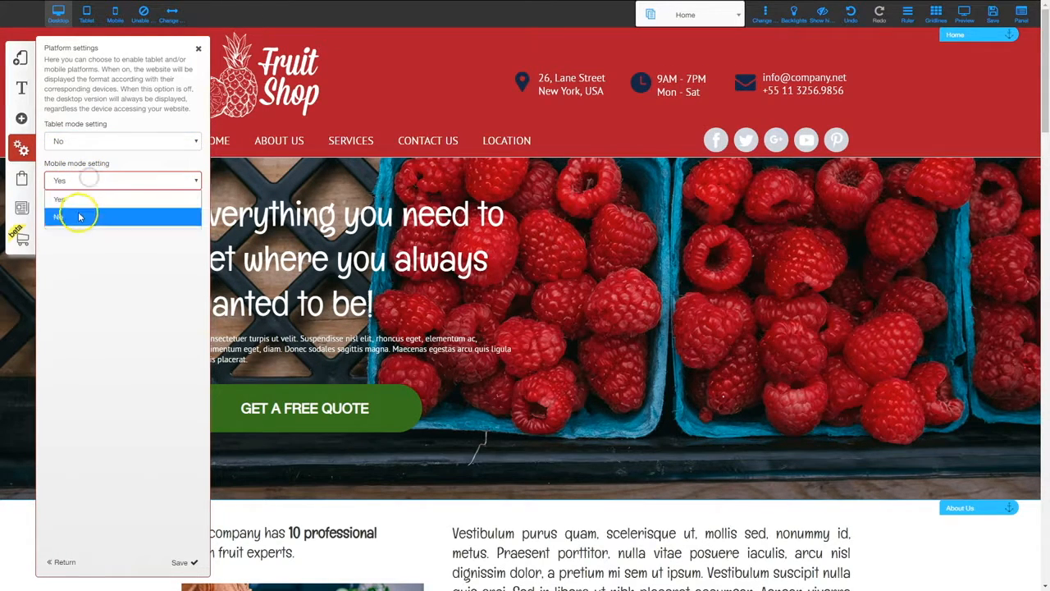
{"action": "left_click", "coordinate": [79, 212]}
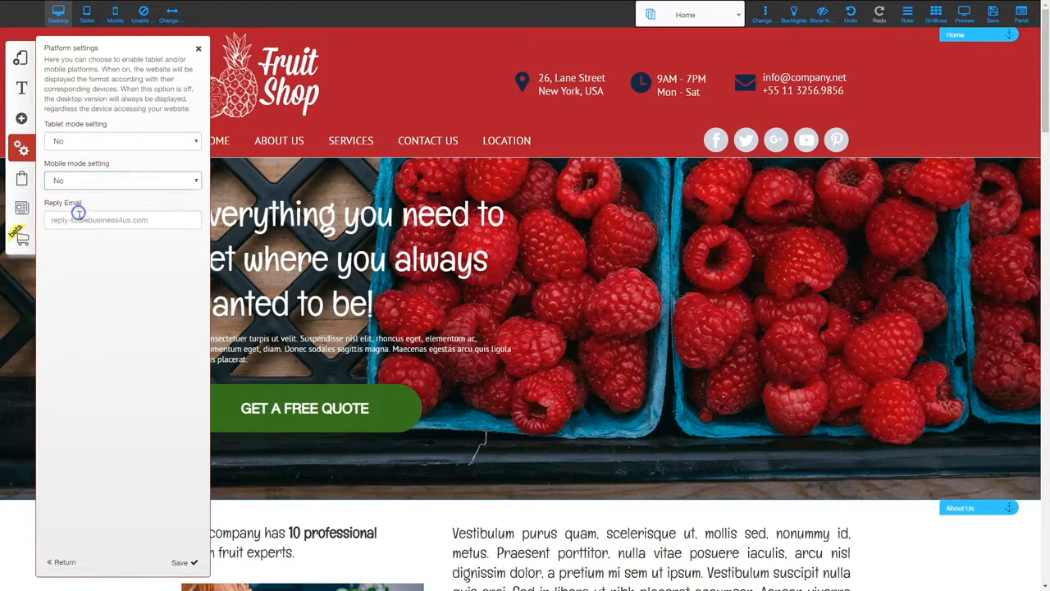
{"action": "left_click", "coordinate": [182, 563]}
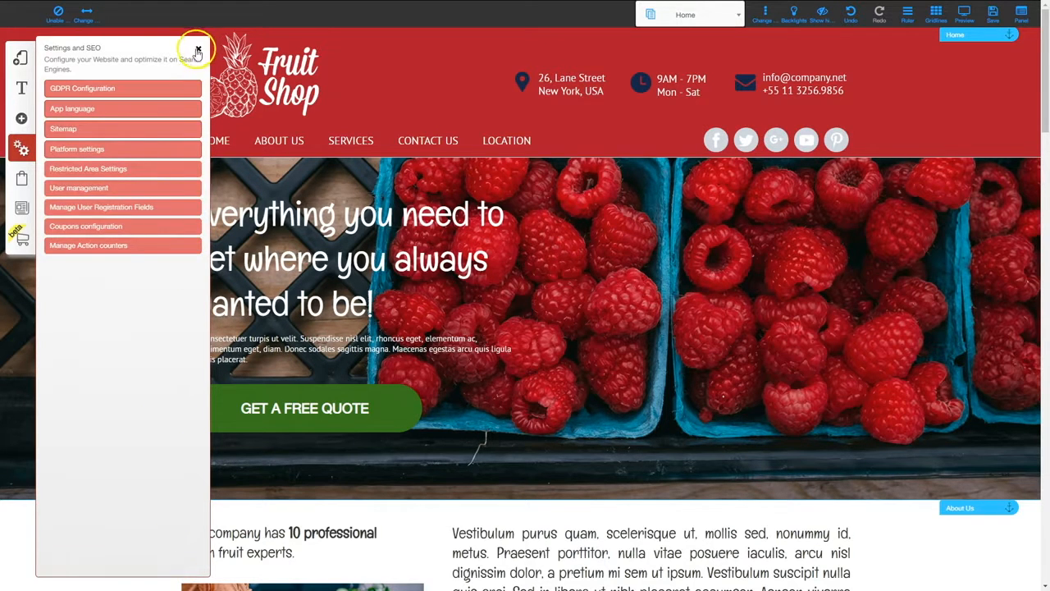
{"action": "left_click", "coordinate": [197, 51]}
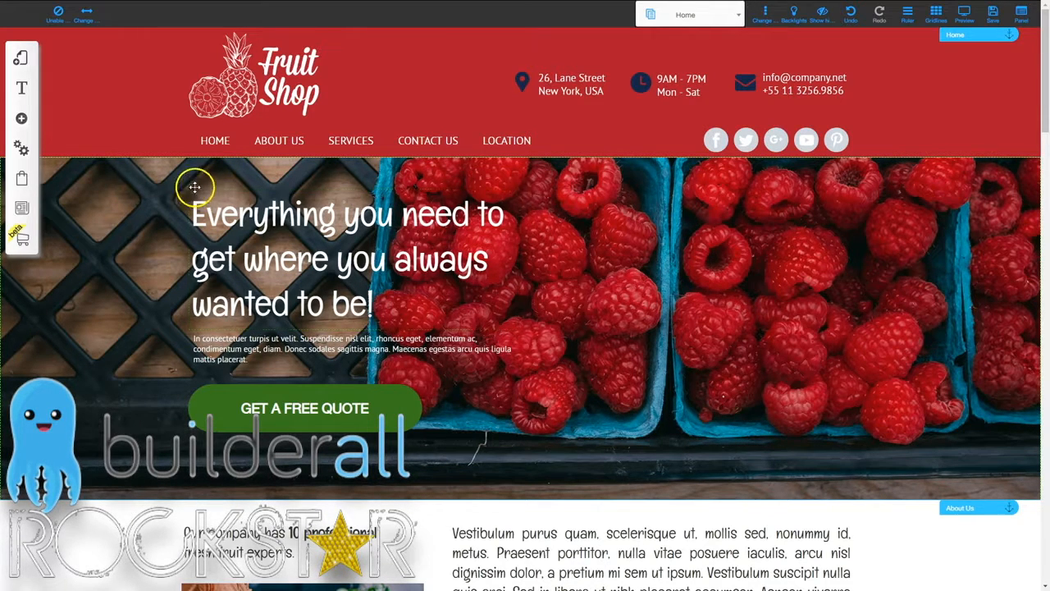
Step: Re-enable the tablet and mobile modes by setting both to Yes in the platform settings, and save
{"action": "left_click", "coordinate": [20, 150]}
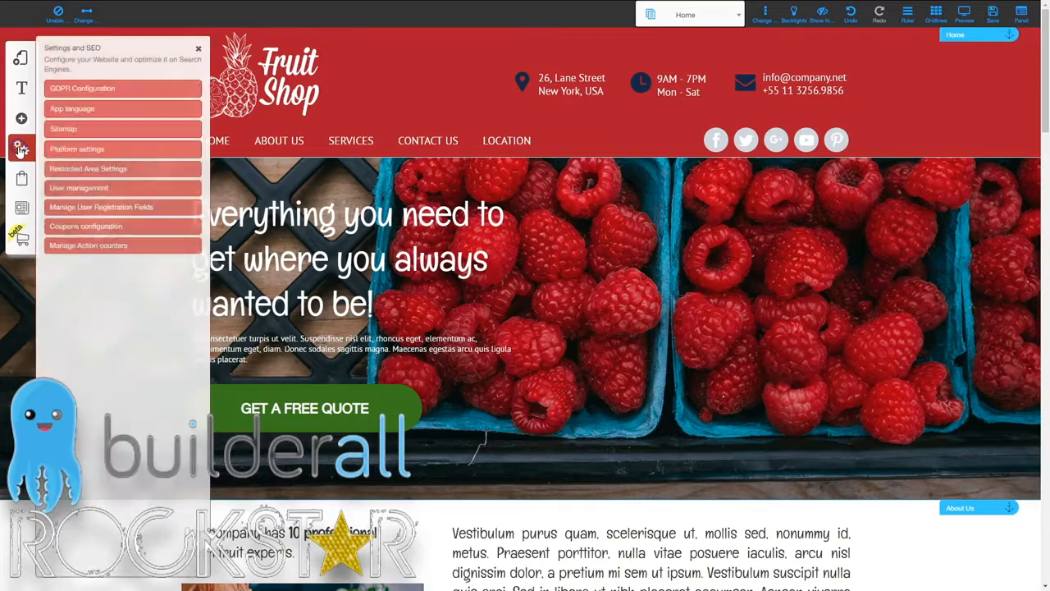
{"action": "left_click", "coordinate": [75, 150]}
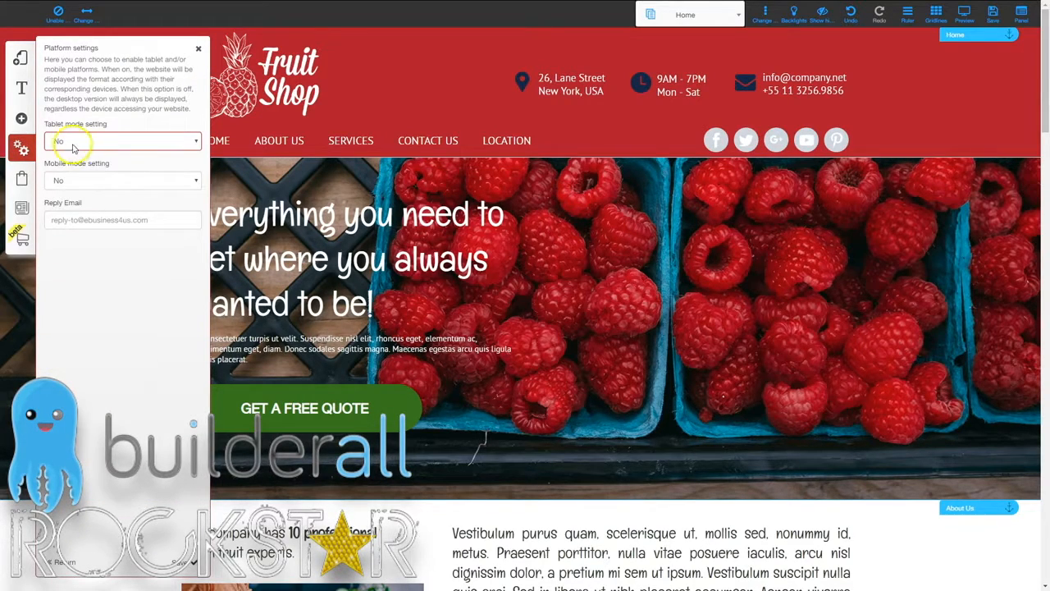
{"action": "left_click", "coordinate": [77, 143]}
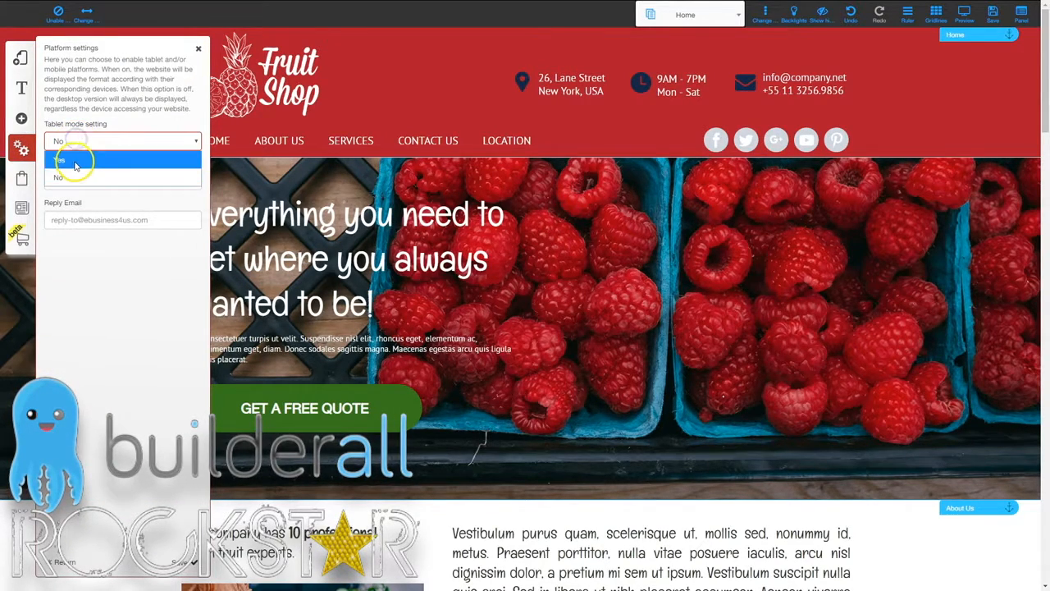
{"action": "left_click", "coordinate": [74, 163]}
{"action": "left_click", "coordinate": [78, 182]}
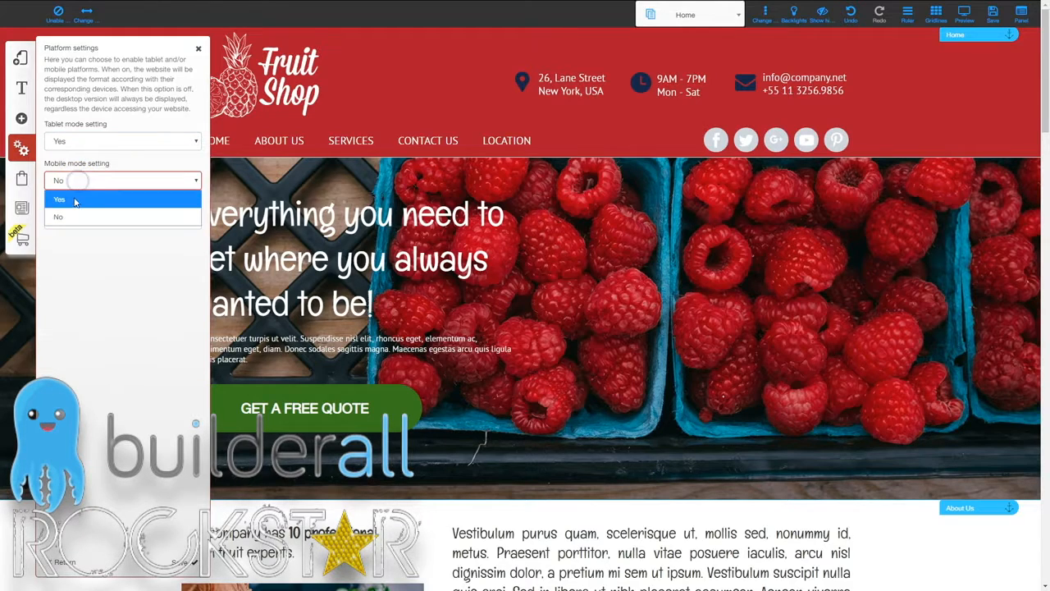
{"action": "left_click", "coordinate": [74, 200]}
{"action": "left_click", "coordinate": [187, 564]}
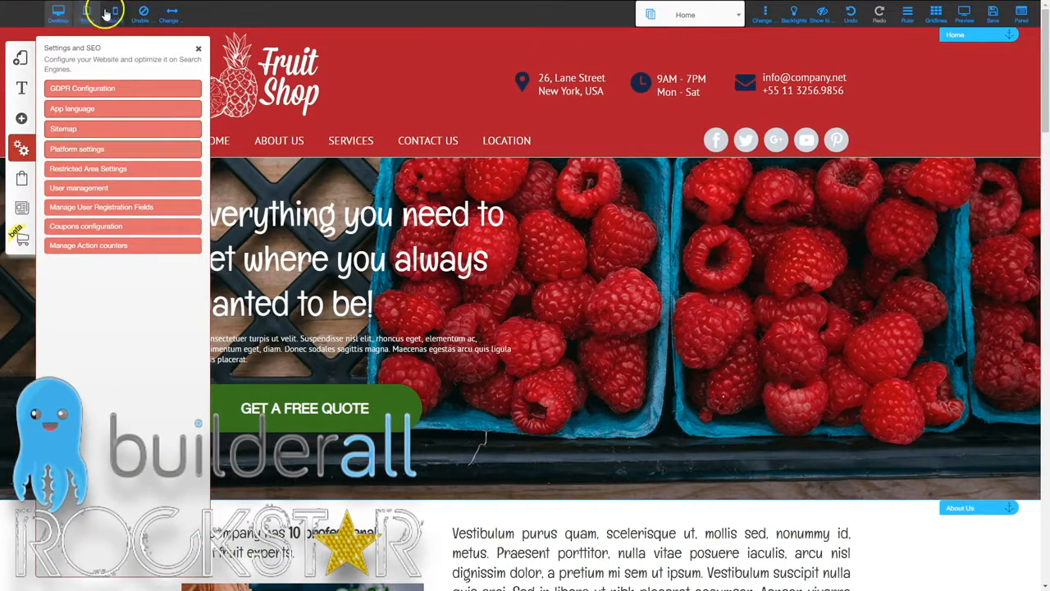
{"action": "left_click", "coordinate": [199, 51]}
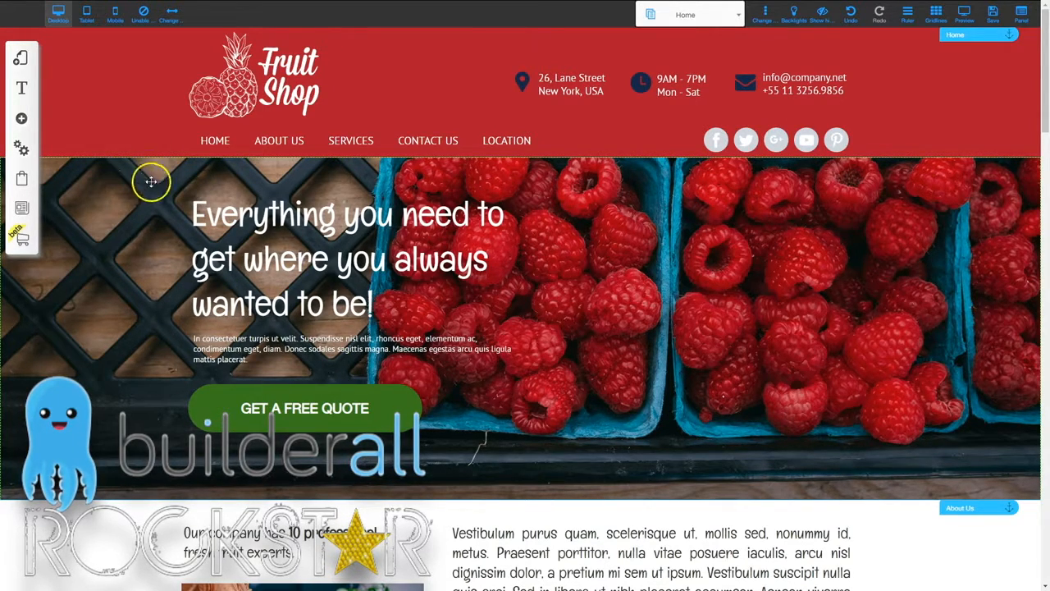
Step: Switch to the tablet layout, look over its unarranged elements, and toggle the backlights for a darker workspace background
{"action": "left_click", "coordinate": [86, 11]}
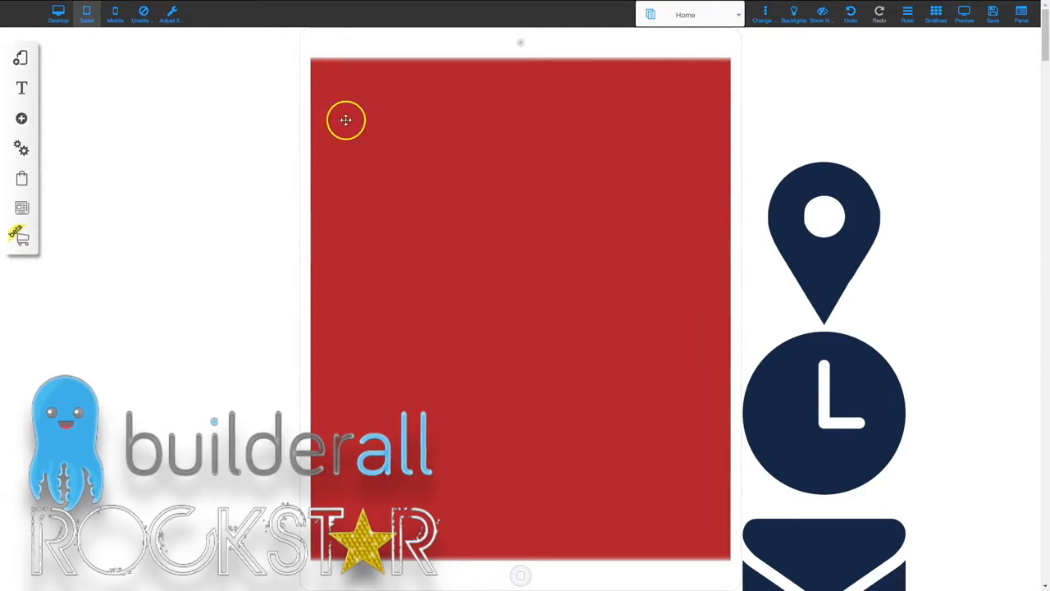
{"action": "scroll", "coordinate": [593, 403], "scroll_direction": "down", "scroll_amount": 6}
{"action": "scroll", "coordinate": [597, 453], "scroll_direction": "down", "scroll_amount": 2}
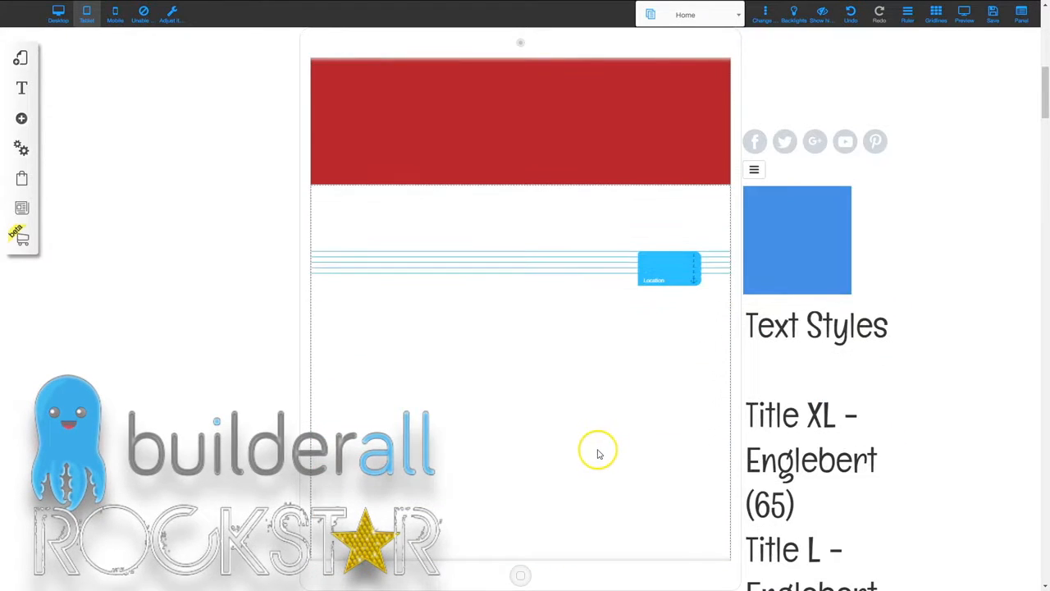
{"action": "scroll", "coordinate": [595, 451], "scroll_direction": "up", "scroll_amount": 6}
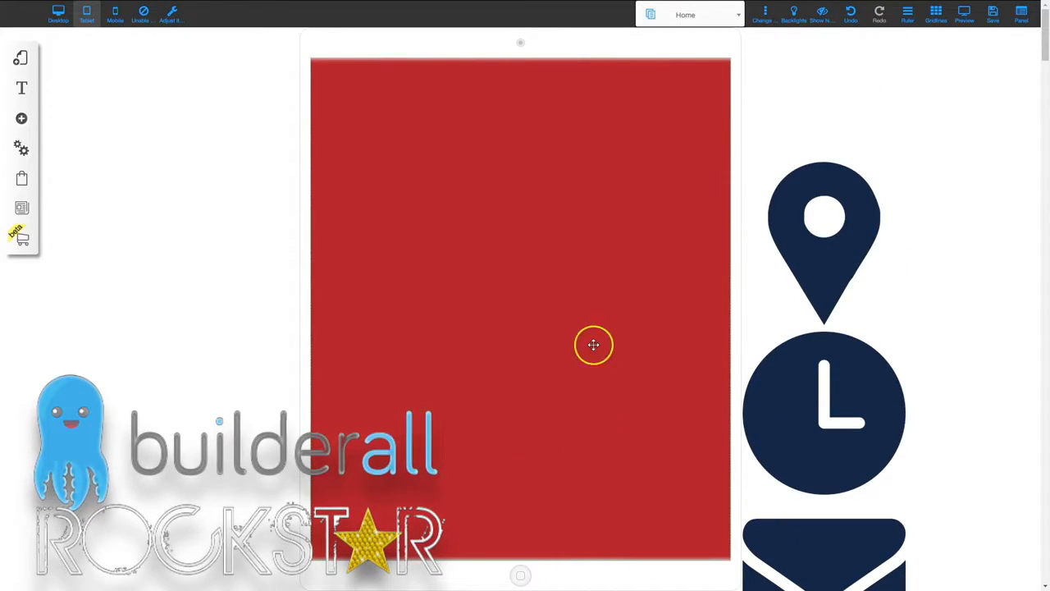
{"action": "left_click", "coordinate": [790, 18]}
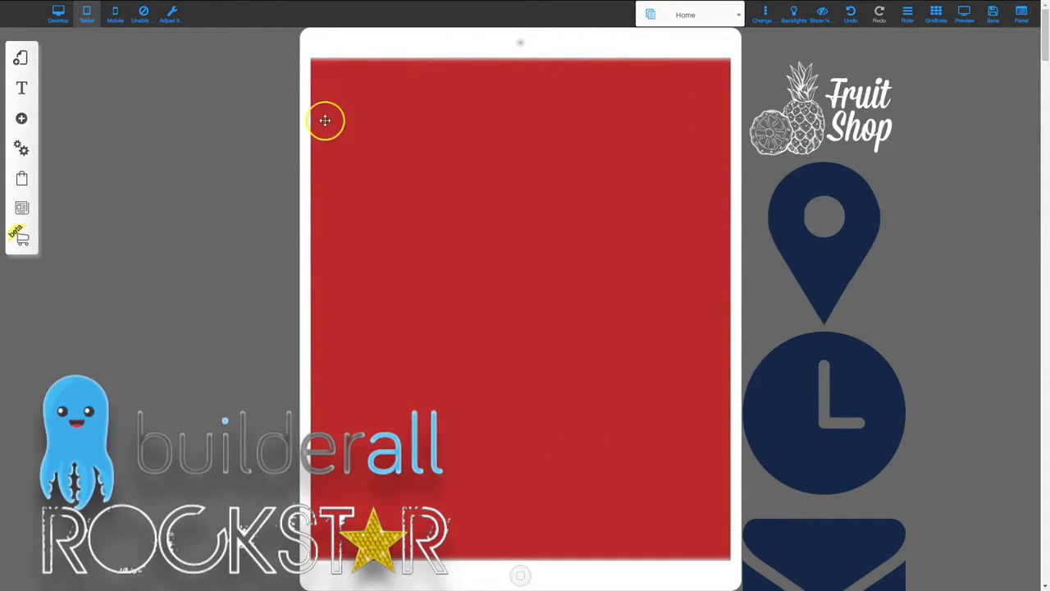
{"action": "scroll", "coordinate": [587, 427], "scroll_direction": "down", "scroll_amount": 5}
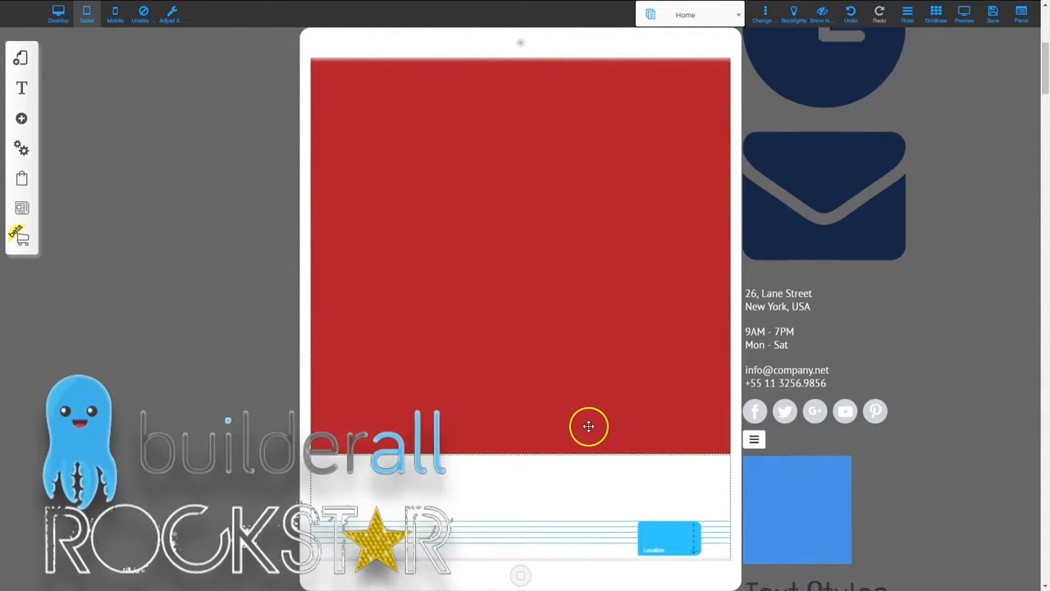
{"action": "scroll", "coordinate": [588, 427], "scroll_direction": "up", "scroll_amount": 5}
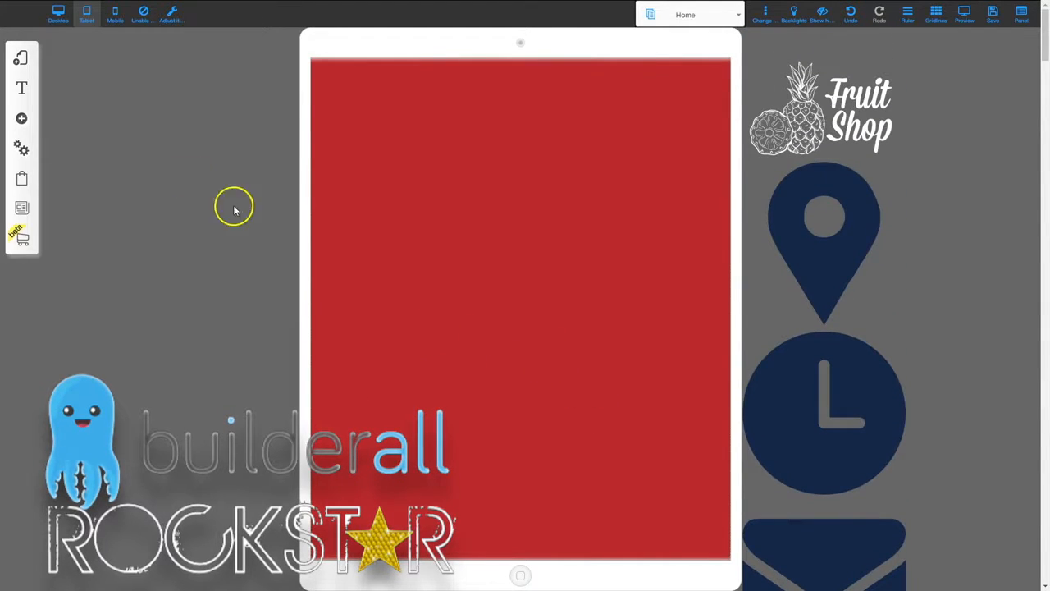
Step: Adjust the tablet content using the Copy Desktop option
{"action": "left_click", "coordinate": [171, 30]}
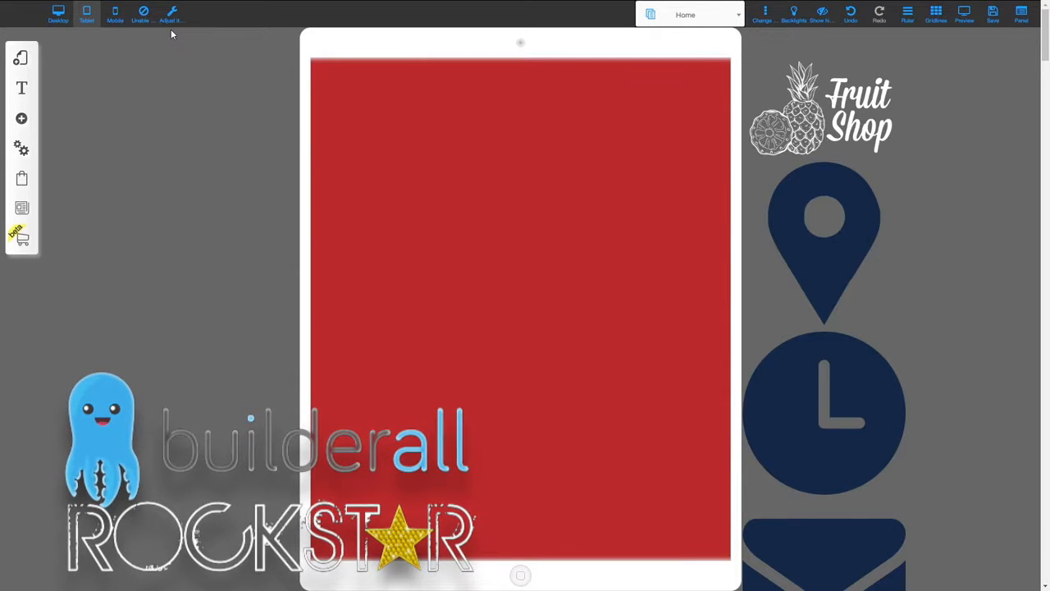
{"action": "left_click", "coordinate": [171, 13]}
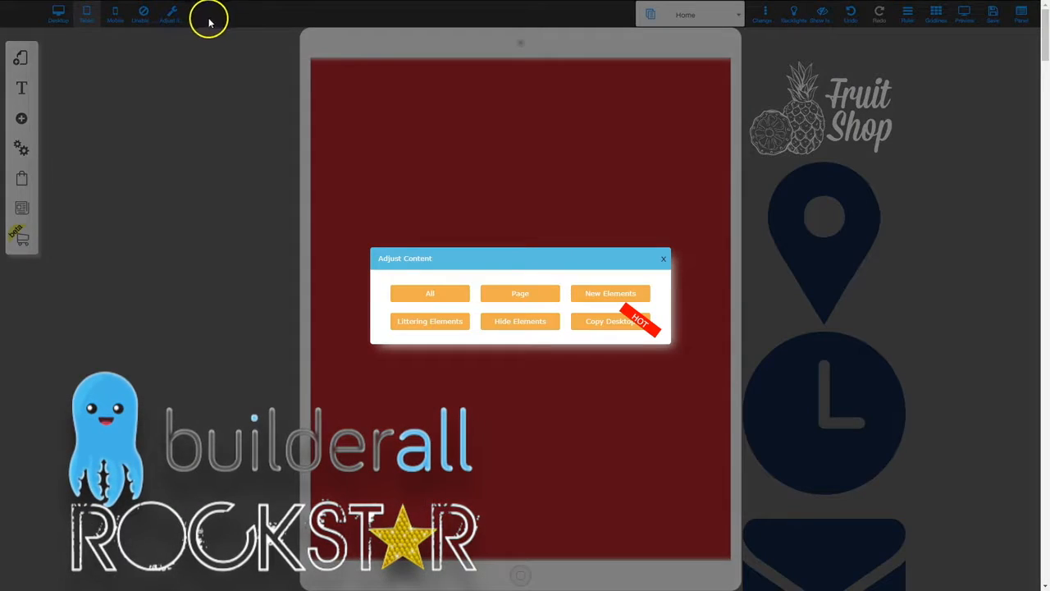
{"action": "left_click", "coordinate": [620, 322]}
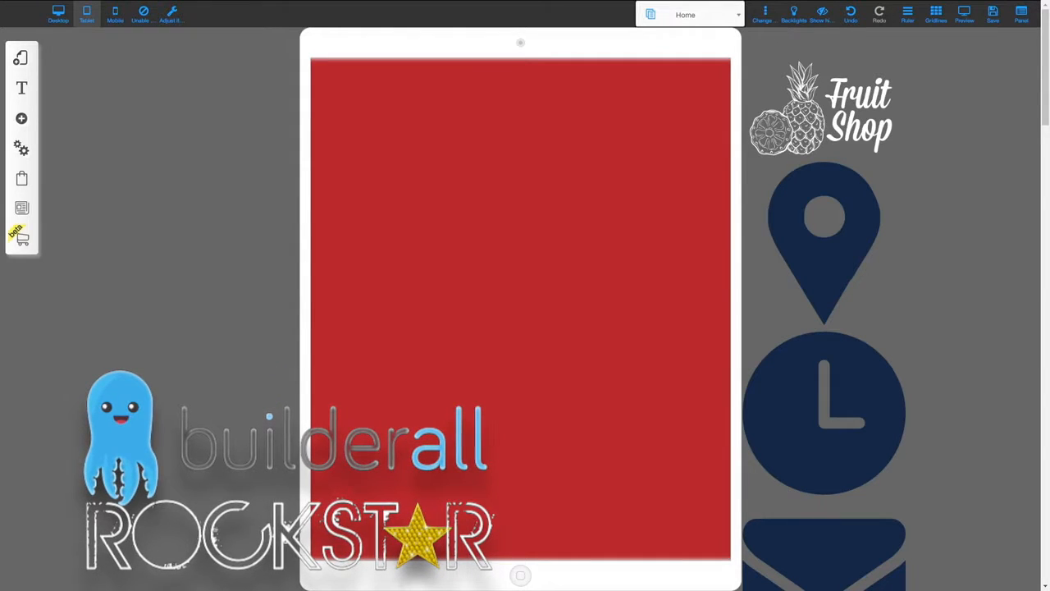
{"action": "left_click", "coordinate": [782, 280]}
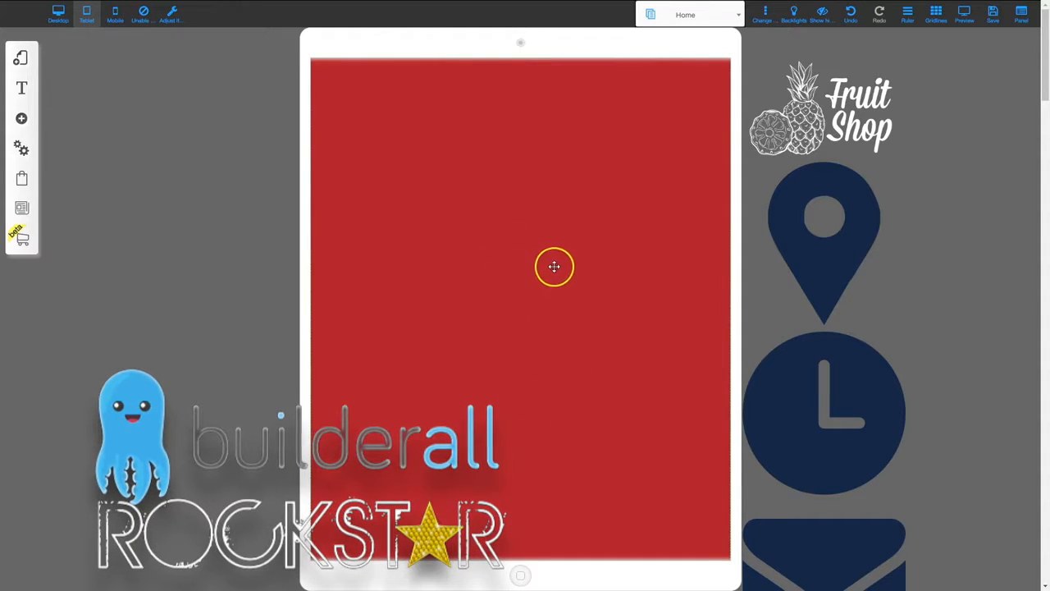
Step: Review the page in the desktop layout and save the changes to the default layout and the Home page
{"action": "left_click", "coordinate": [57, 14]}
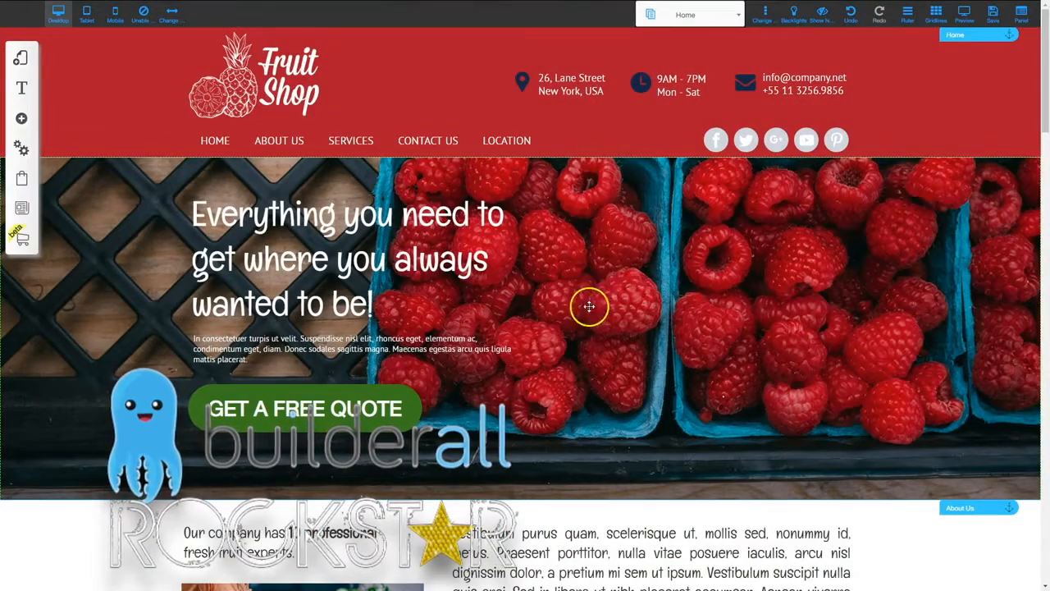
{"action": "scroll", "coordinate": [591, 304], "scroll_direction": "down", "scroll_amount": 6}
{"action": "scroll", "coordinate": [581, 449], "scroll_direction": "down", "scroll_amount": 13}
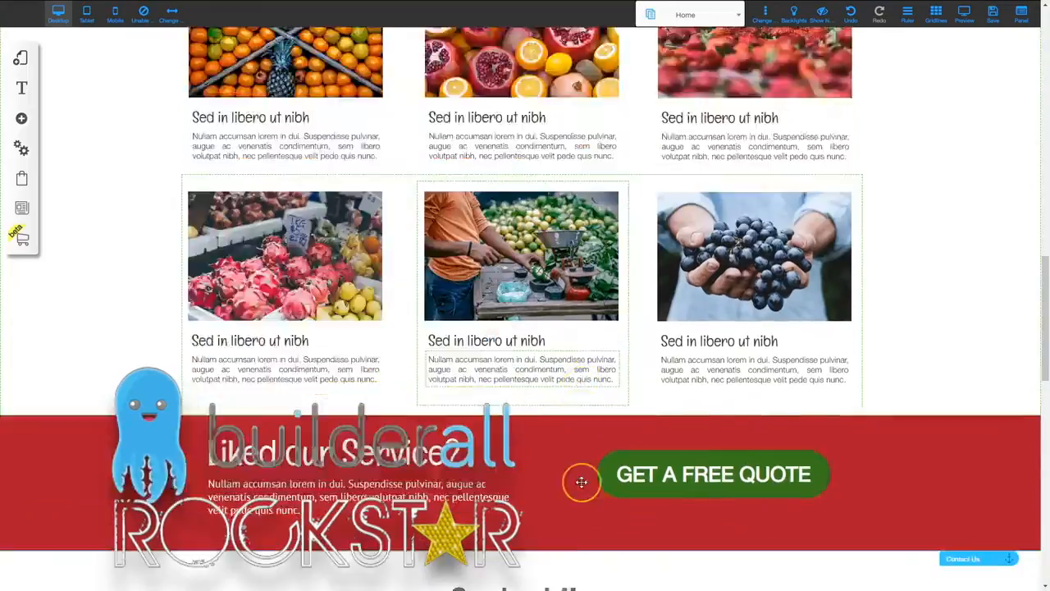
{"action": "scroll", "coordinate": [581, 482], "scroll_direction": "down", "scroll_amount": 5}
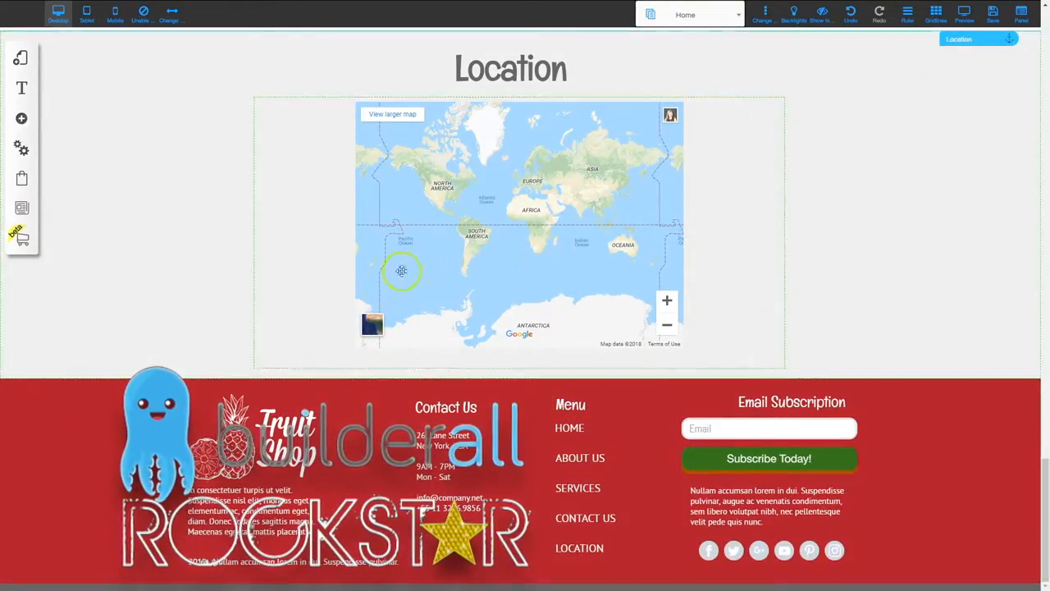
{"action": "scroll", "coordinate": [386, 311], "scroll_direction": "up", "scroll_amount": 9}
{"action": "scroll", "coordinate": [377, 344], "scroll_direction": "up", "scroll_amount": 18}
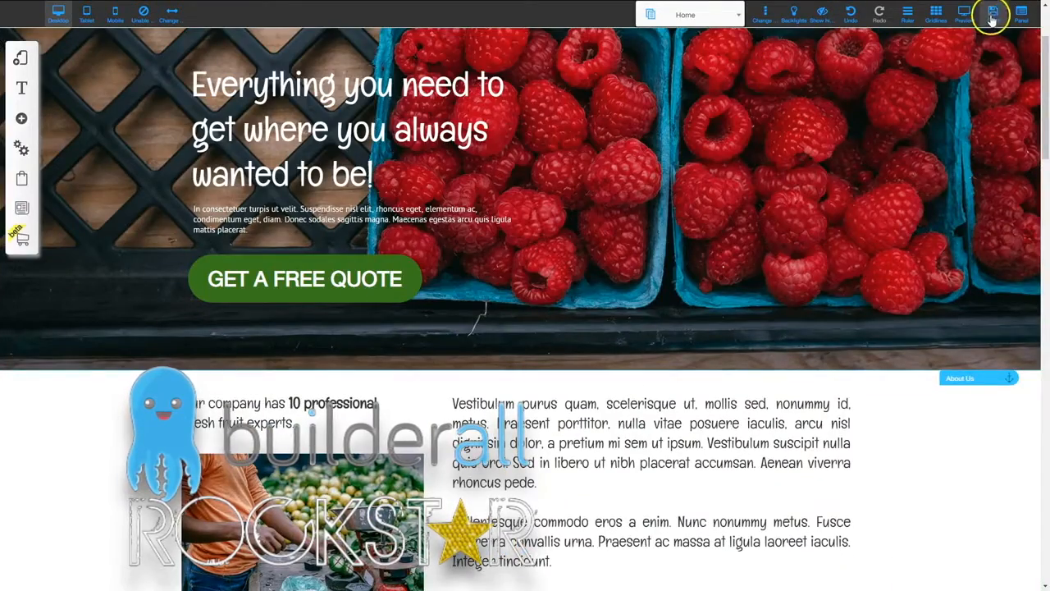
{"action": "left_click", "coordinate": [993, 15]}
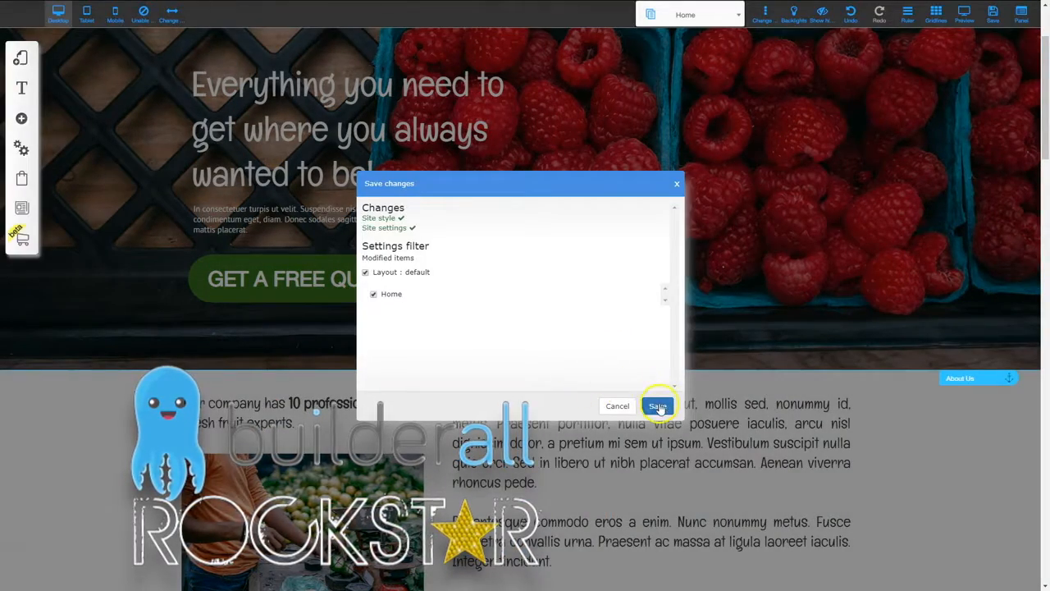
{"action": "left_click", "coordinate": [658, 406]}
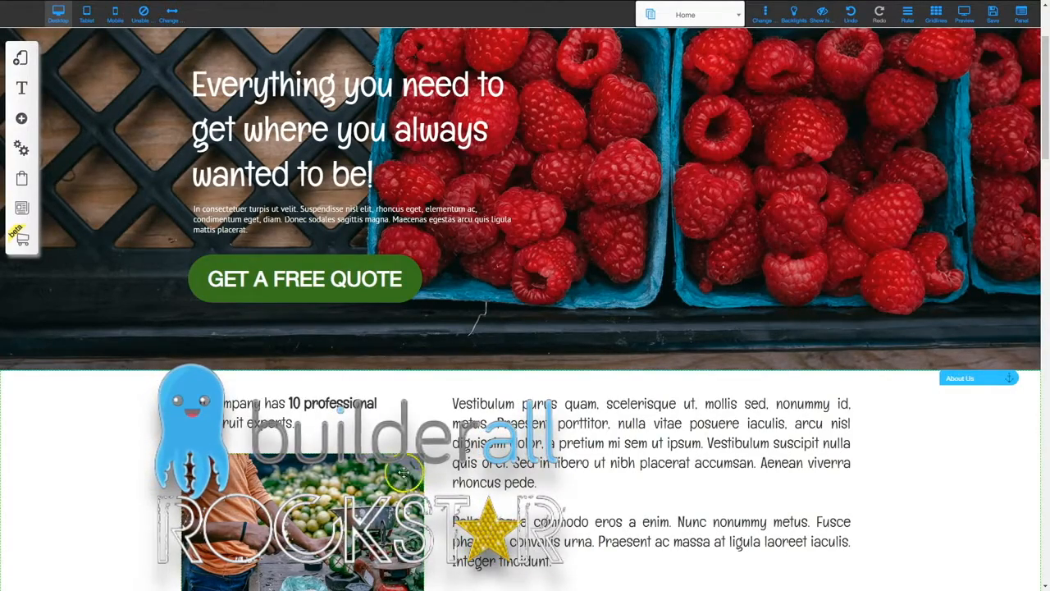
Step: Return to the tablet layout and view the options of the red header
{"action": "scroll", "coordinate": [397, 468], "scroll_direction": "up", "scroll_amount": 2}
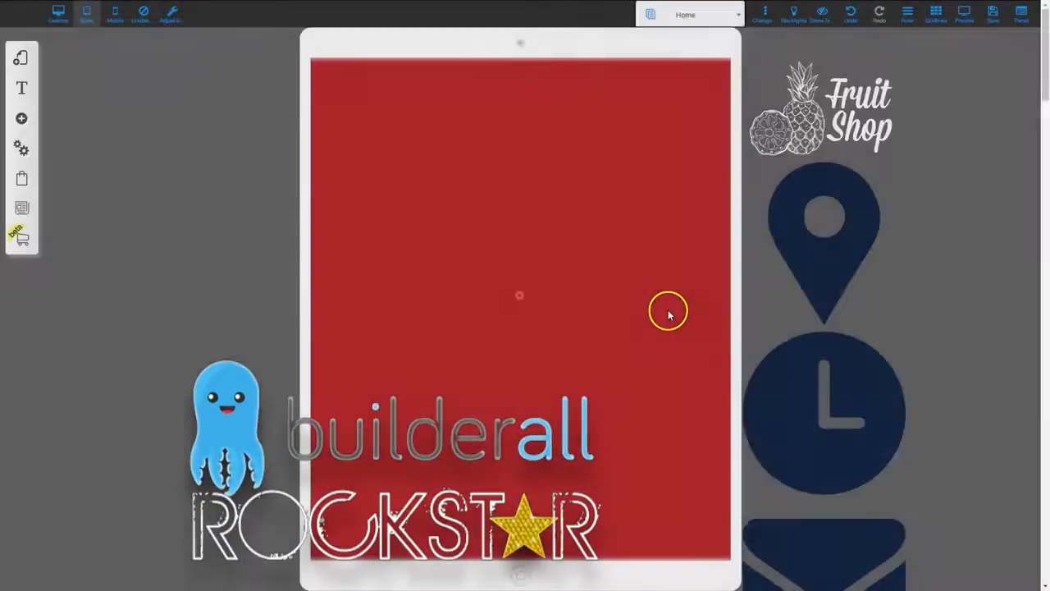
{"action": "right_click", "coordinate": [555, 202]}
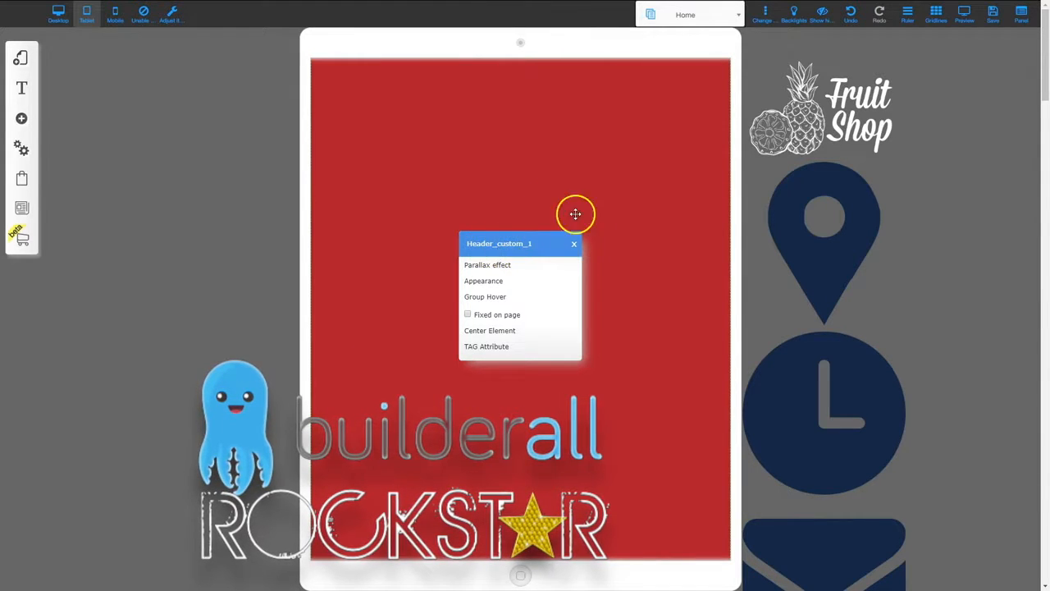
{"action": "left_click", "coordinate": [617, 191]}
{"action": "scroll", "coordinate": [587, 325], "scroll_direction": "down", "scroll_amount": 5}
{"action": "scroll", "coordinate": [587, 326], "scroll_direction": "up", "scroll_amount": 5}
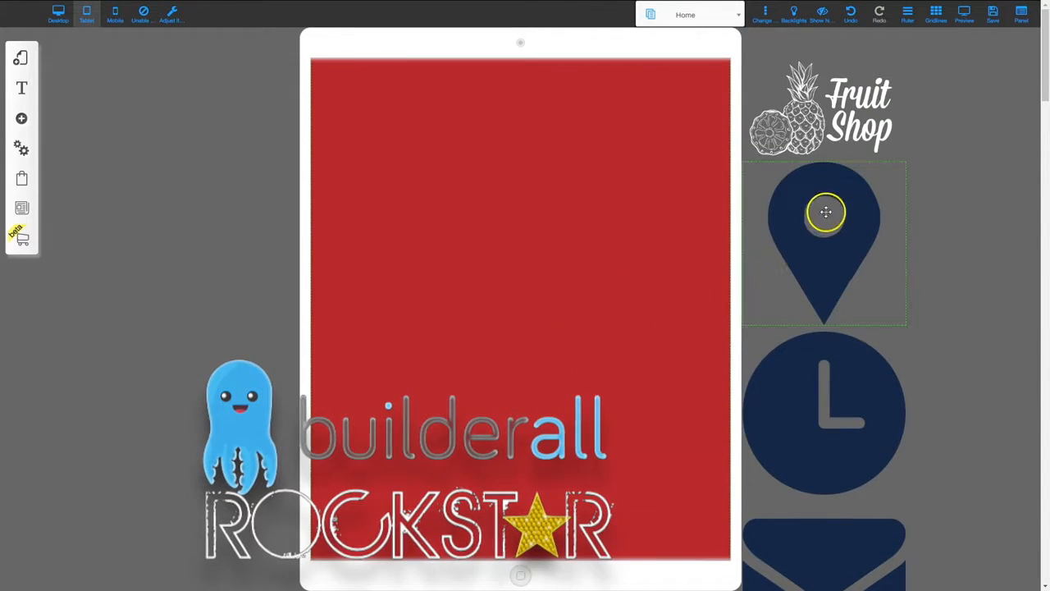
Step: Move the location pin icon and the Fruit Shop logo into the red header, with the logo in its upper-left corner
{"action": "left_click", "coordinate": [823, 213]}
{"action": "left_click_drag", "start_coordinate": [823, 213], "coordinate": [578, 245]}
{"action": "left_click_drag", "start_coordinate": [821, 107], "coordinate": [396, 108]}
{"action": "left_click", "coordinate": [572, 254]}
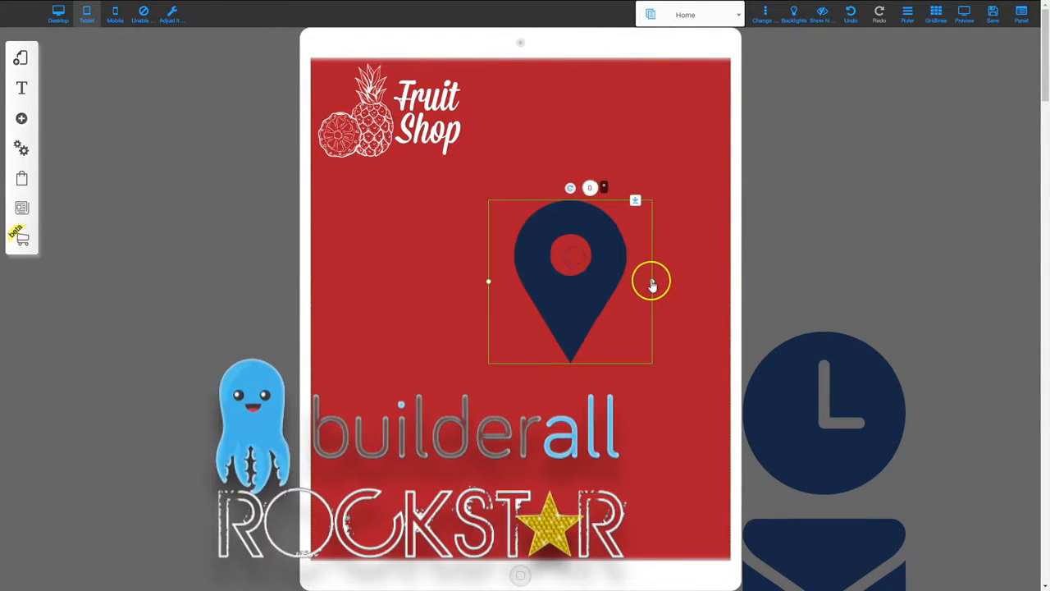
Step: Shrink the location pin, clock and envelope icons and line them up in a row along the header's upper edge beside the logo
{"action": "left_click_drag", "start_coordinate": [652, 283], "coordinate": [521, 82]}
{"action": "left_click_drag", "start_coordinate": [812, 413], "coordinate": [578, 326]}
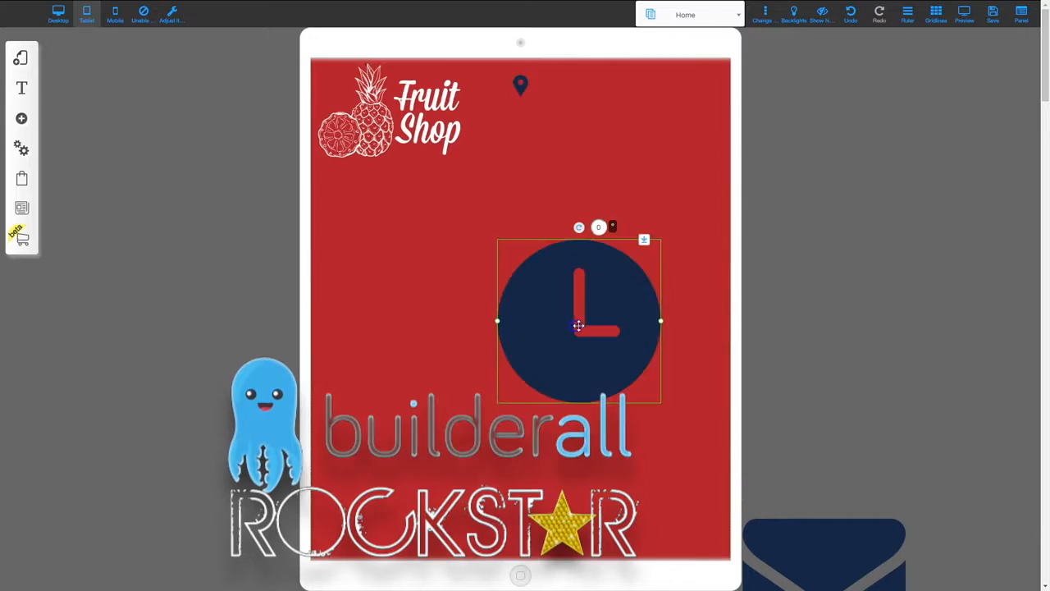
{"action": "left_click_drag", "start_coordinate": [650, 319], "coordinate": [583, 88]}
{"action": "left_click_drag", "start_coordinate": [860, 543], "coordinate": [554, 287]}
{"action": "left_click_drag", "start_coordinate": [565, 319], "coordinate": [653, 100]}
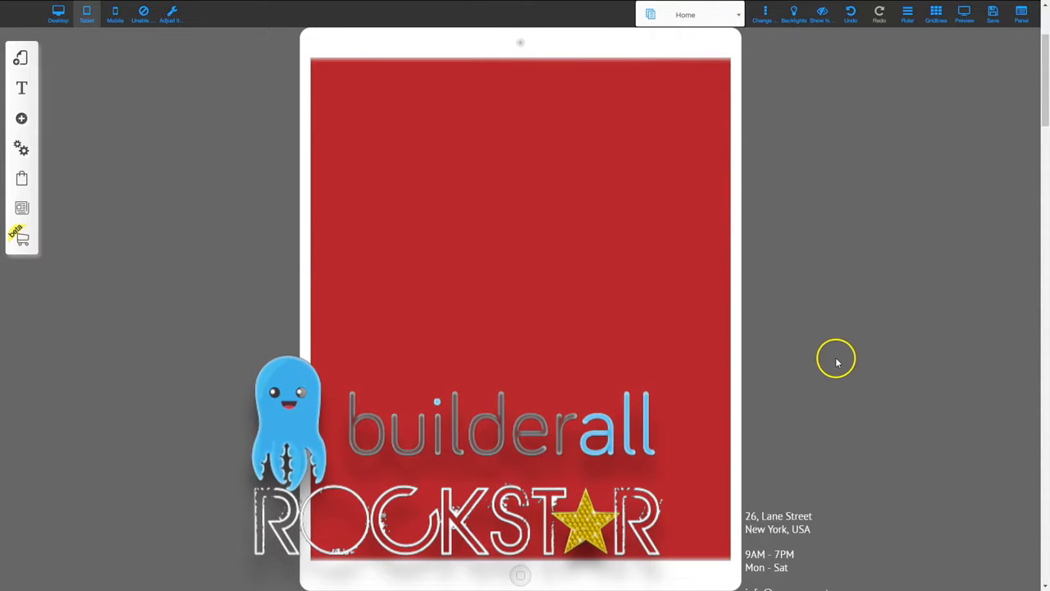
Step: Move the address, opening hours, contact details, social icons and menu into the red header and shorten the header
{"action": "left_click_drag", "start_coordinate": [786, 410], "coordinate": [490, 69]}
{"action": "left_click_drag", "start_coordinate": [766, 445], "coordinate": [514, 69]}
{"action": "left_click_drag", "start_coordinate": [789, 484], "coordinate": [447, 83]}
{"action": "left_click_drag", "start_coordinate": [830, 525], "coordinate": [588, 85]}
{"action": "left_click_drag", "start_coordinate": [759, 555], "coordinate": [375, 79]}
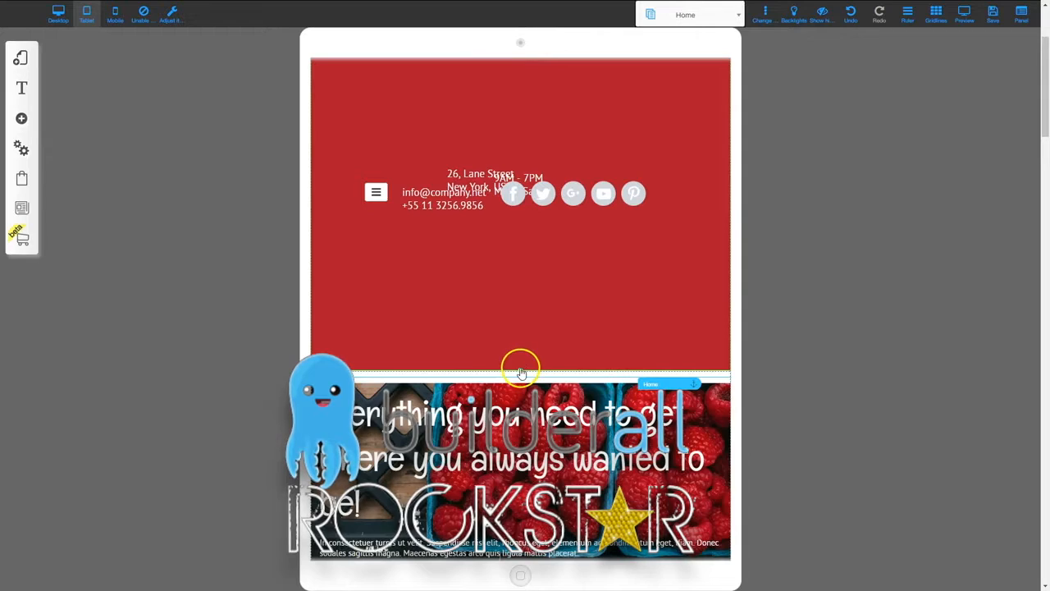
{"action": "left_click_drag", "start_coordinate": [521, 371], "coordinate": [534, 223]}
{"action": "scroll", "coordinate": [525, 304], "scroll_direction": "up", "scroll_amount": 2}
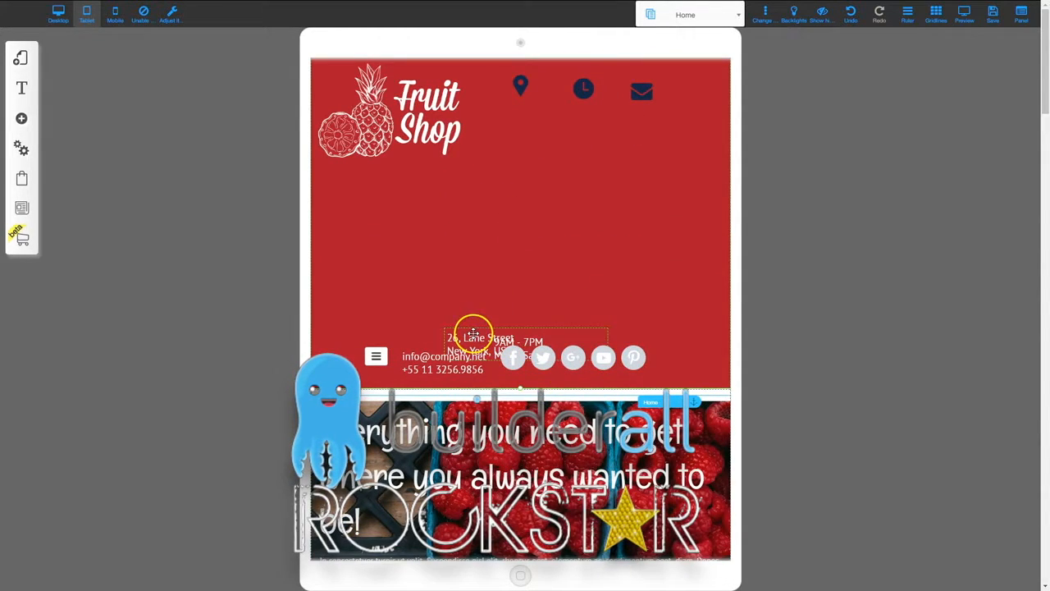
Step: Try to arrange the address, opening hours and contact details beside their icons in a single row next to the logo
{"action": "left_click_drag", "start_coordinate": [474, 333], "coordinate": [516, 160]}
{"action": "left_click_drag", "start_coordinate": [523, 85], "coordinate": [559, 133]}
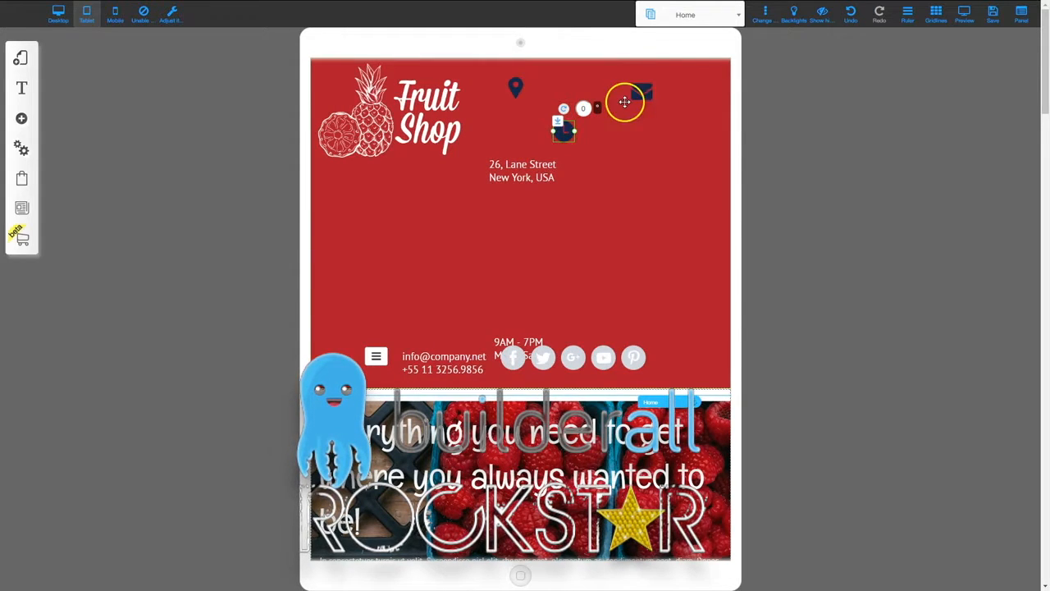
{"action": "left_click_drag", "start_coordinate": [625, 102], "coordinate": [627, 172]}
{"action": "left_click_drag", "start_coordinate": [520, 169], "coordinate": [487, 78]}
{"action": "left_click_drag", "start_coordinate": [579, 91], "coordinate": [550, 86]}
{"action": "left_click_drag", "start_coordinate": [554, 124], "coordinate": [582, 89]}
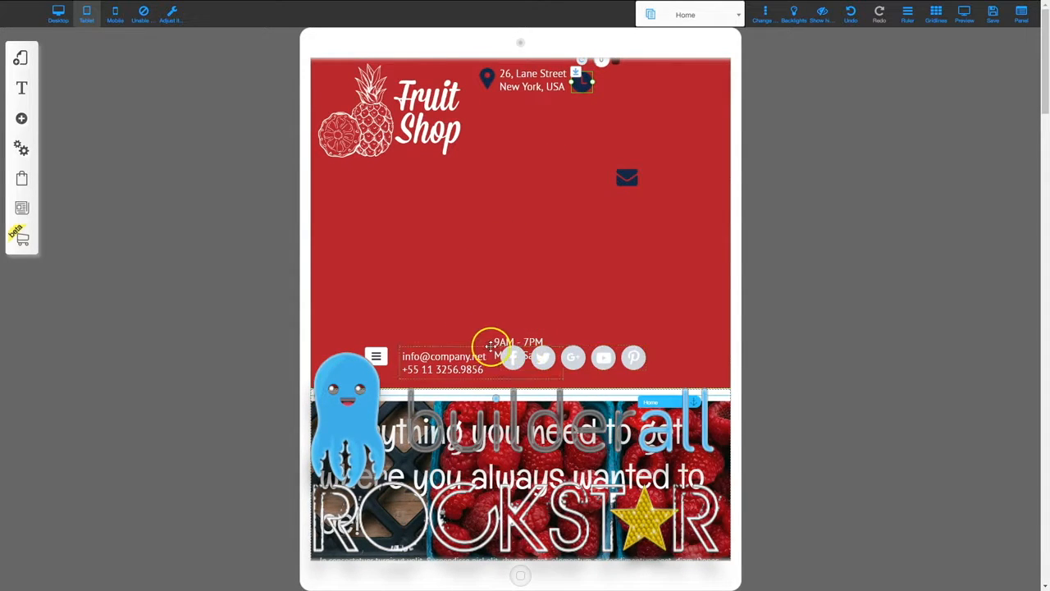
{"action": "left_click_drag", "start_coordinate": [498, 339], "coordinate": [610, 75]}
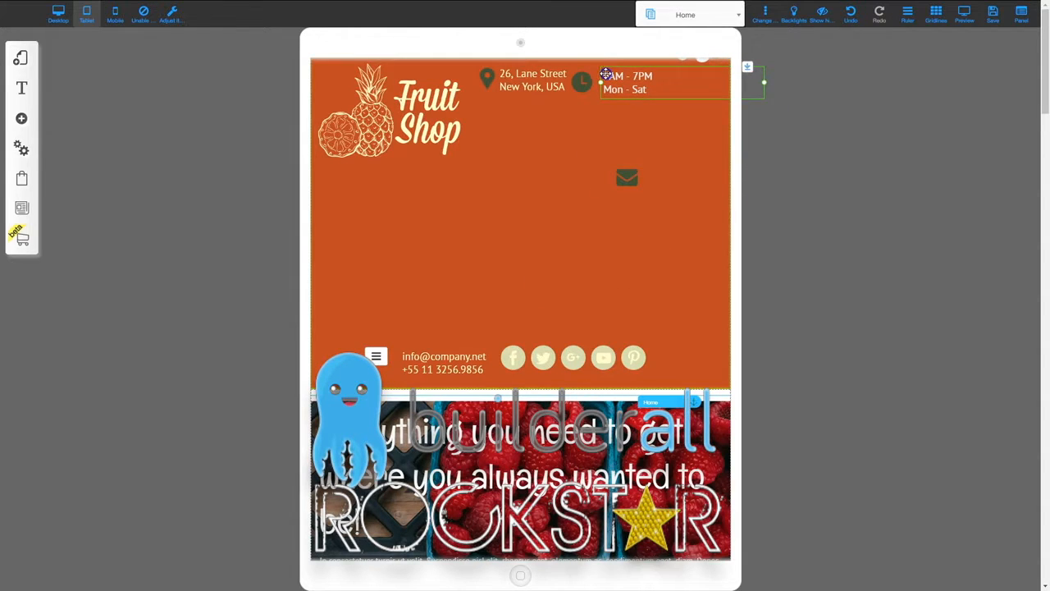
{"action": "left_click_drag", "start_coordinate": [627, 177], "coordinate": [664, 84]}
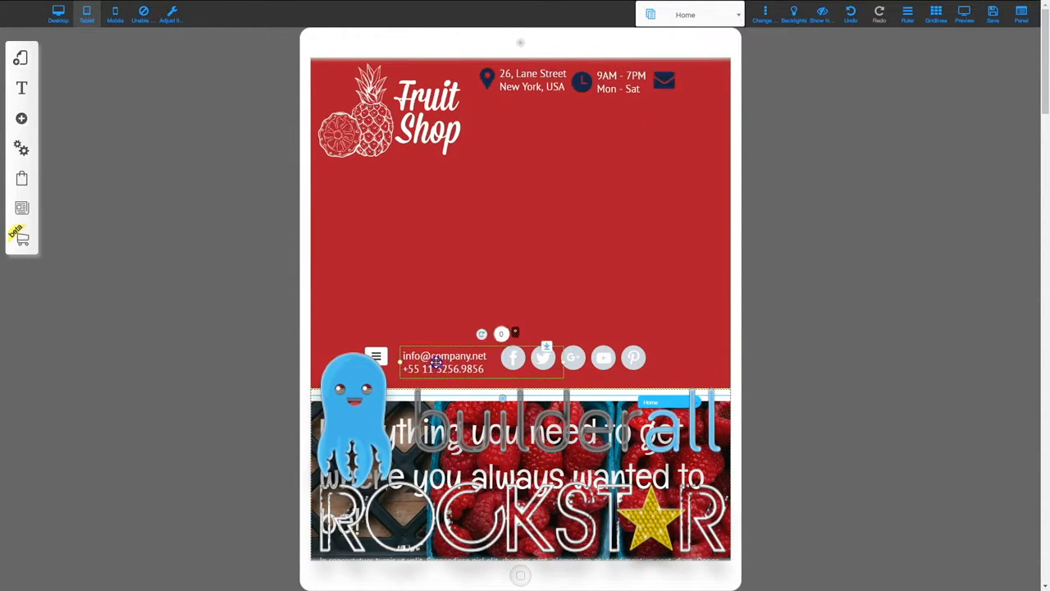
{"action": "left_click_drag", "start_coordinate": [436, 361], "coordinate": [648, 113]}
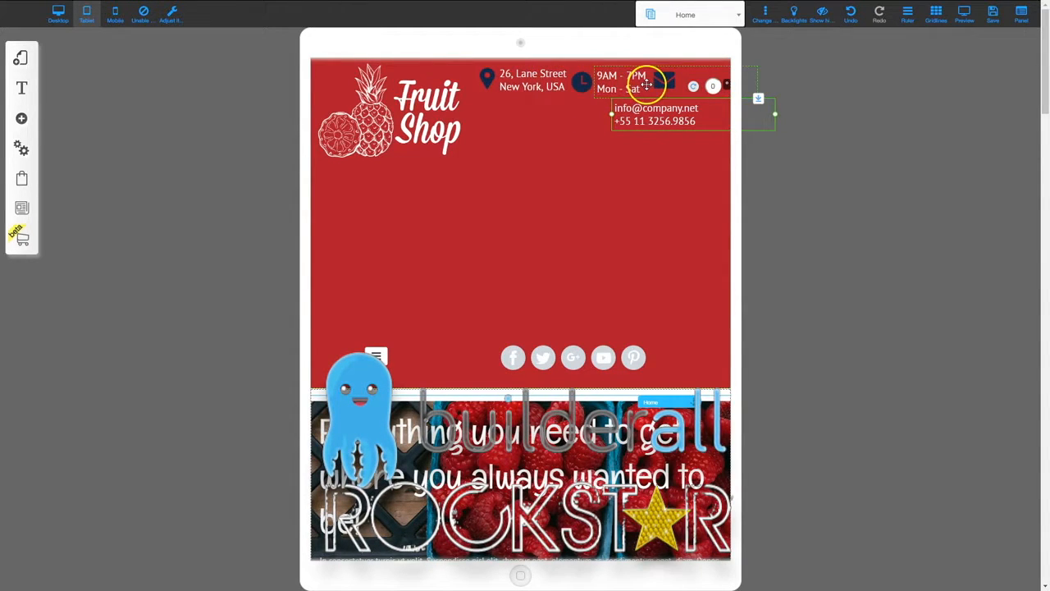
Step: Break up the row of contact items and place the pin icon with the address in the header's upper-right corner
{"action": "left_click_drag", "start_coordinate": [651, 116], "coordinate": [638, 180]}
{"action": "left_click_drag", "start_coordinate": [673, 80], "coordinate": [597, 159]}
{"action": "left_click_drag", "start_coordinate": [660, 82], "coordinate": [573, 192]}
{"action": "left_click_drag", "start_coordinate": [576, 86], "coordinate": [496, 190]}
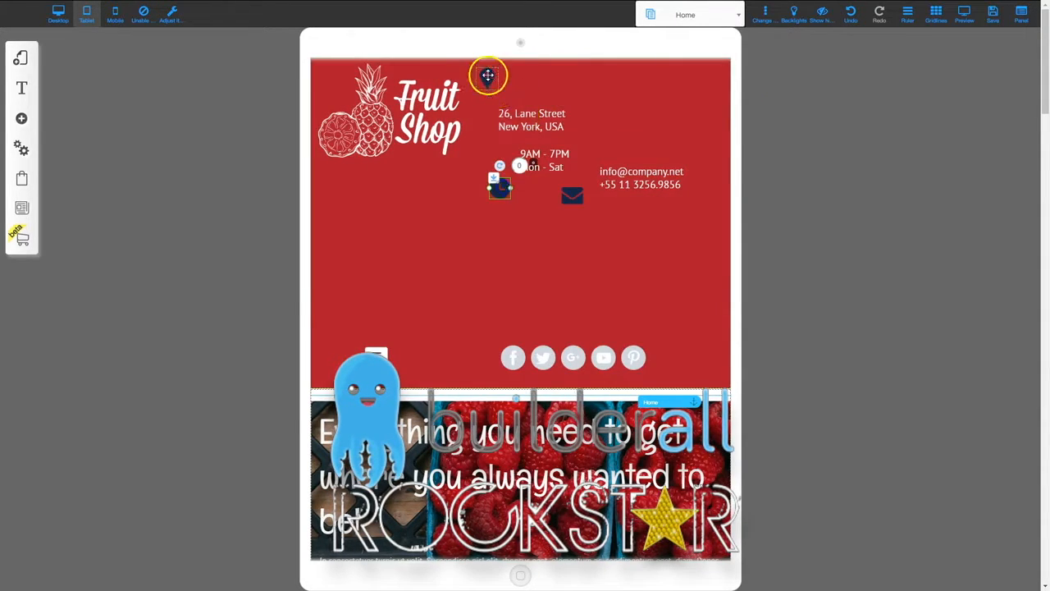
{"action": "left_click_drag", "start_coordinate": [486, 76], "coordinate": [590, 79]}
{"action": "left_click_drag", "start_coordinate": [521, 118], "coordinate": [681, 82]}
{"action": "left_click", "coordinate": [777, 82]}
{"action": "left_click", "coordinate": [596, 83]}
{"action": "left_click_drag", "start_coordinate": [596, 79], "coordinate": [613, 80]}
Step: Stack the opening hours with the clock icon and the contact details with the envelope icon beneath the address
{"action": "left_click_drag", "start_coordinate": [629, 181], "coordinate": [630, 178]}
{"action": "left_click_drag", "start_coordinate": [552, 167], "coordinate": [661, 120]}
{"action": "left_click_drag", "start_coordinate": [500, 187], "coordinate": [612, 115]}
{"action": "left_click", "coordinate": [619, 170]}
{"action": "left_click_drag", "start_coordinate": [620, 170], "coordinate": [650, 147]}
{"action": "left_click_drag", "start_coordinate": [572, 194], "coordinate": [613, 152]}
Step: Place the social icons under the contact details and the menu under the logo, and shorten the red header to fit its contents
{"action": "left_click_drag", "start_coordinate": [570, 355], "coordinate": [643, 191]}
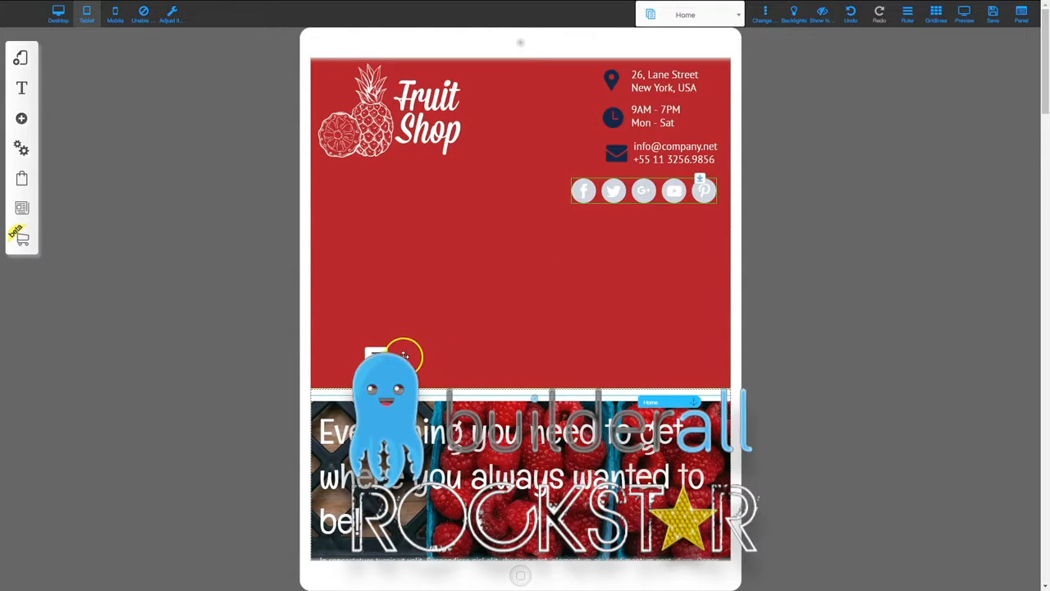
{"action": "left_click_drag", "start_coordinate": [370, 355], "coordinate": [333, 181]}
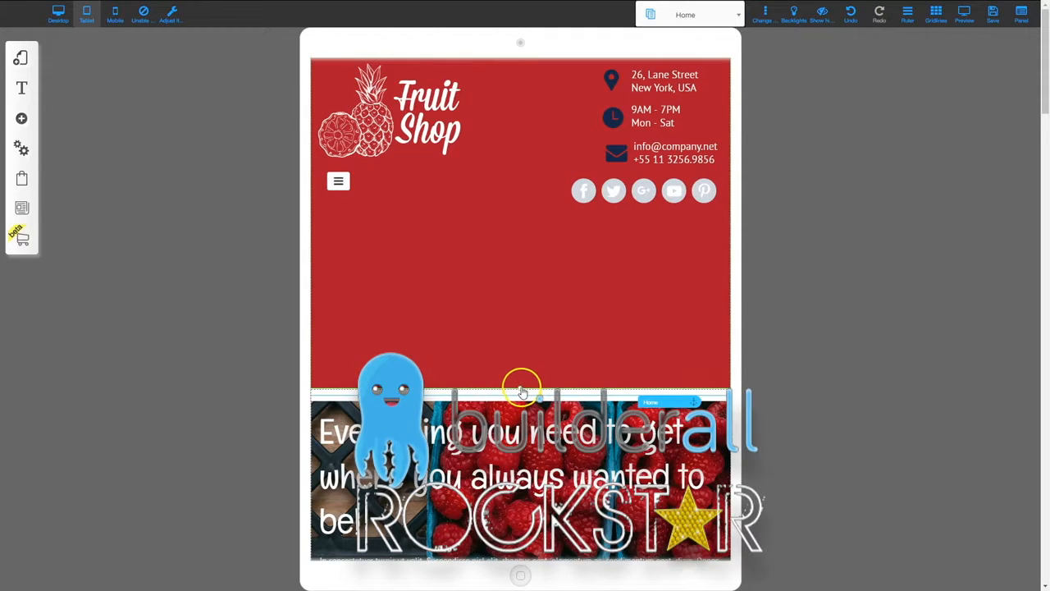
{"action": "left_click_drag", "start_coordinate": [520, 389], "coordinate": [528, 215]}
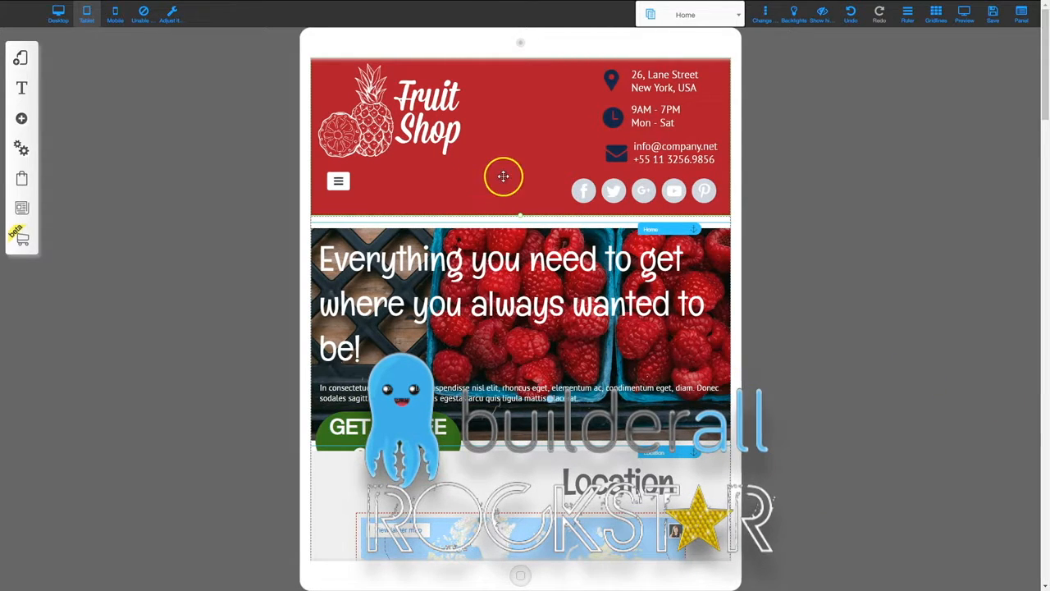
{"action": "left_click_drag", "start_coordinate": [617, 122], "coordinate": [617, 120]}
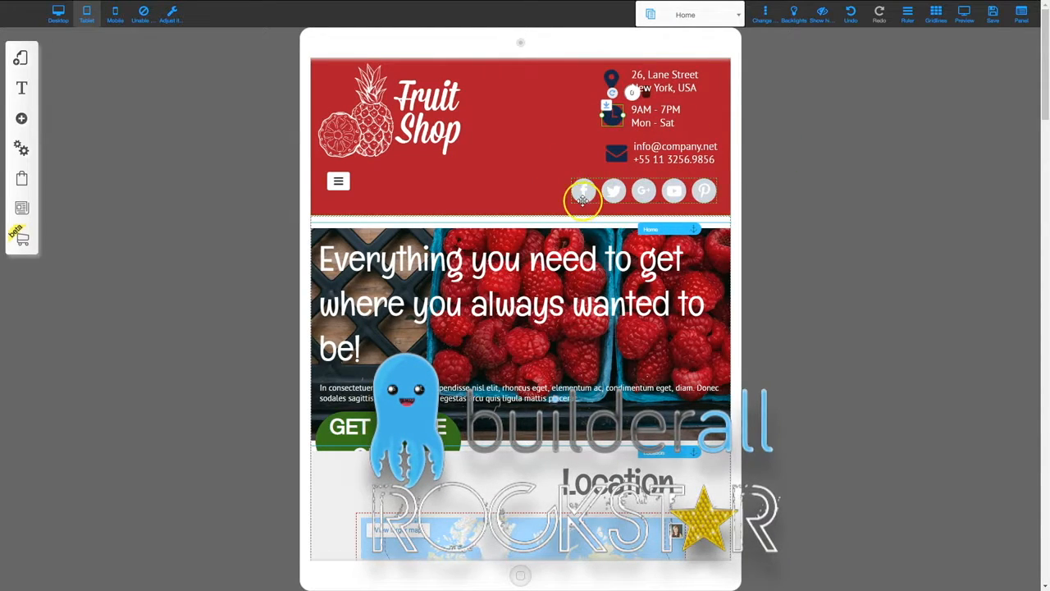
Step: Compare the header with the desktop layout, return to the tablet layout and save the changes
{"action": "left_click", "coordinate": [57, 13]}
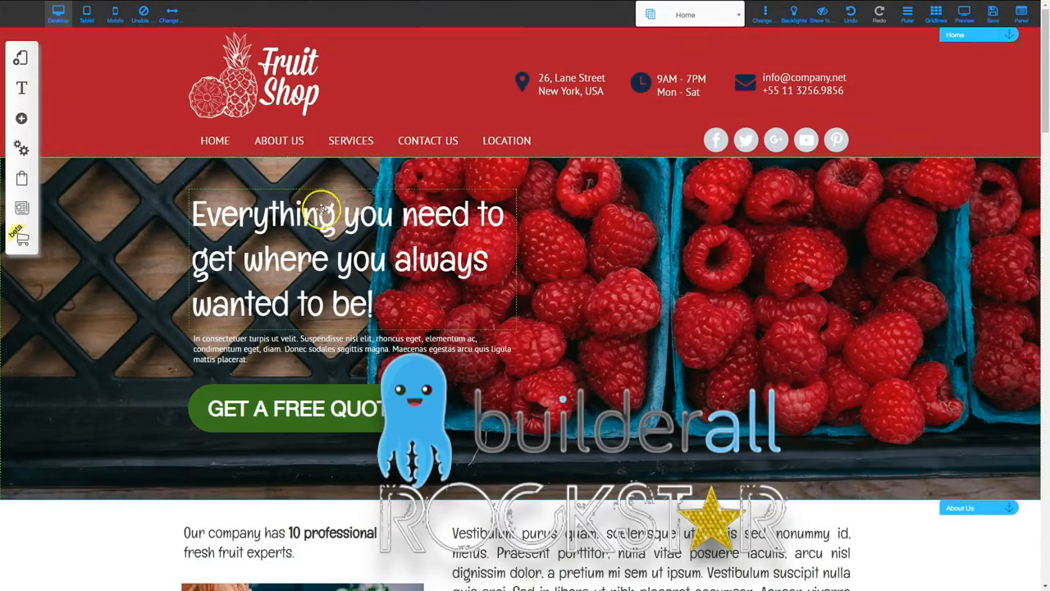
{"action": "left_click", "coordinate": [85, 15]}
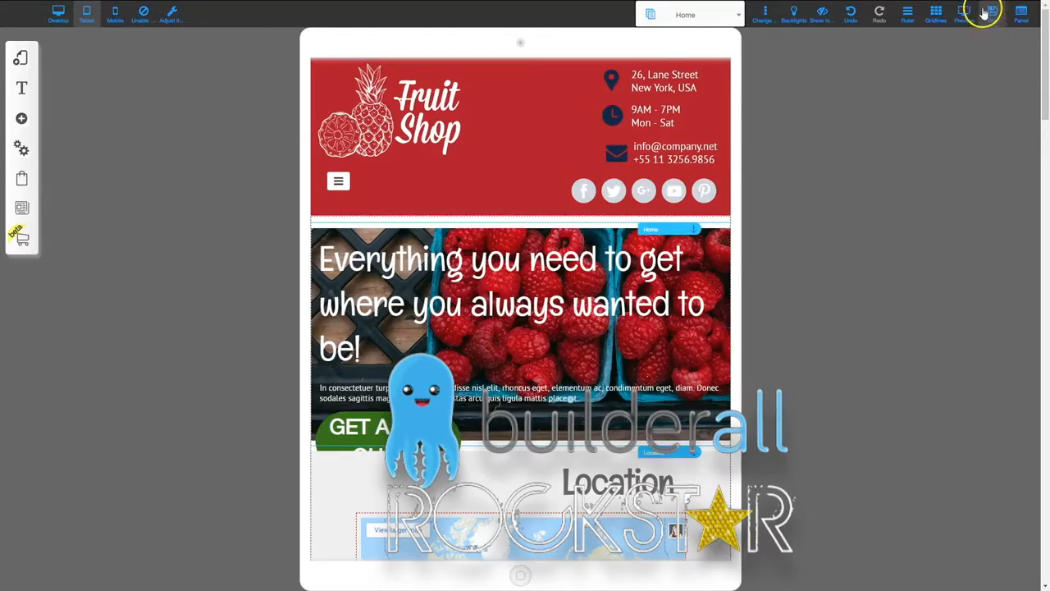
{"action": "left_click", "coordinate": [994, 18]}
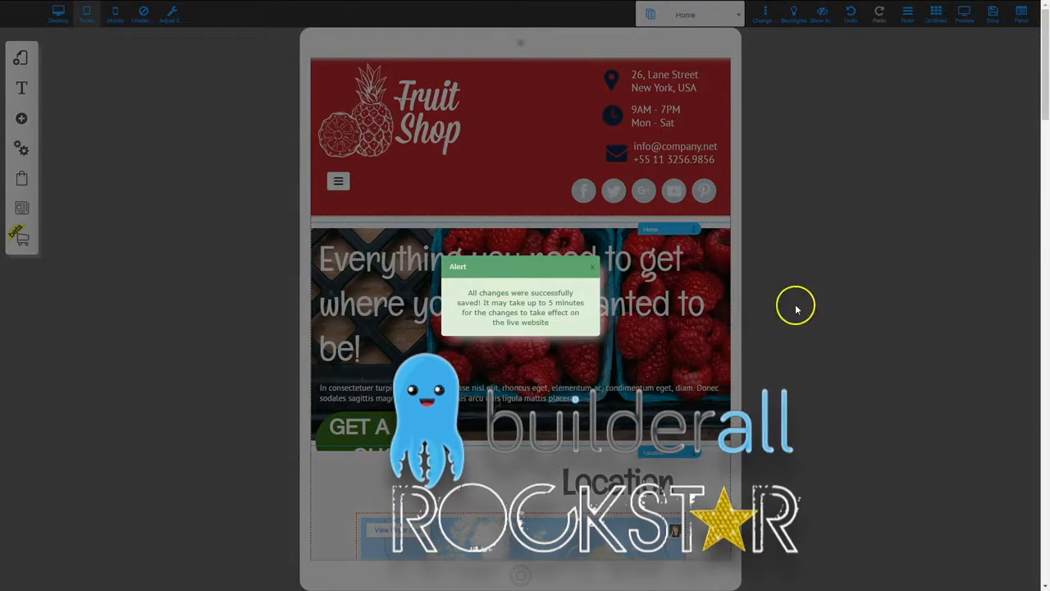
{"action": "left_click", "coordinate": [592, 267]}
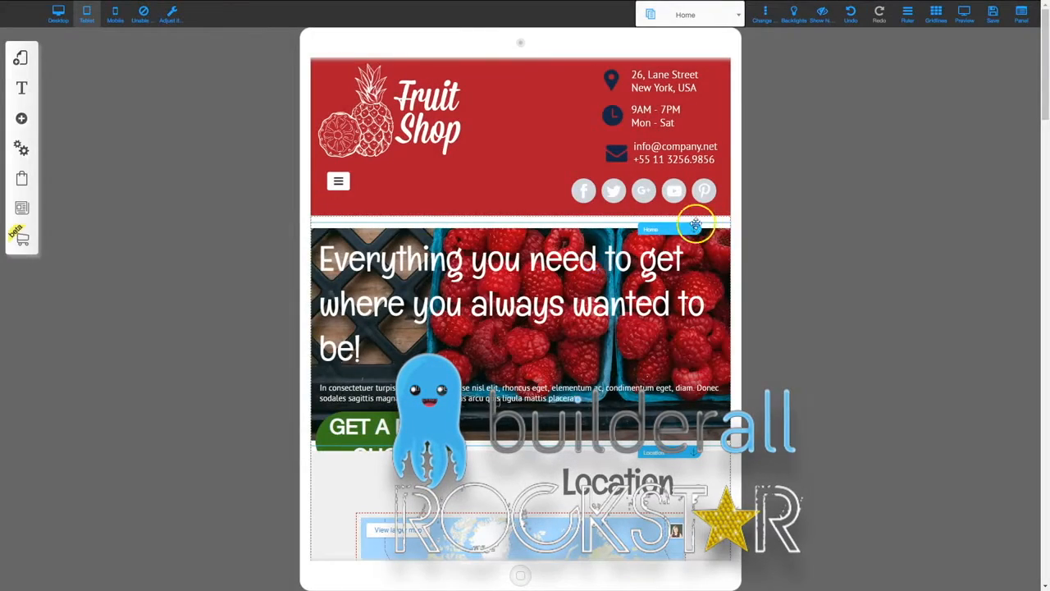
Step: Move the Home anchor to the top of the header, and the raspberry banner and its headline up against the header
{"action": "left_click_drag", "start_coordinate": [665, 229], "coordinate": [671, 68]}
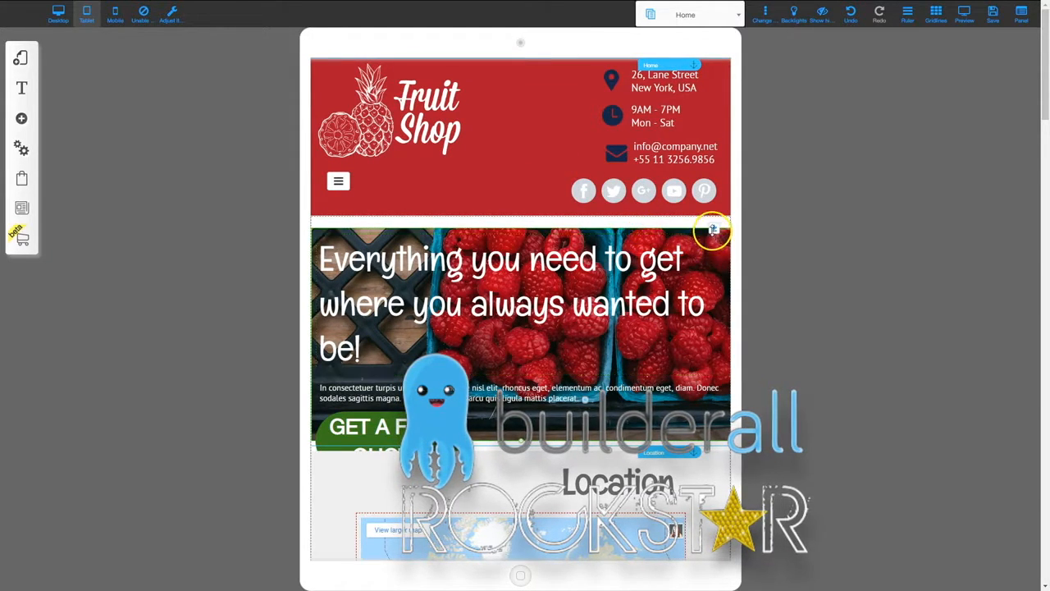
{"action": "mouse_move", "coordinate": [713, 230]}
{"action": "left_mouse_down"}
{"action": "mouse_move", "coordinate": [712, 182]}
{"action": "mouse_move", "coordinate": [701, 236]}
{"action": "mouse_move", "coordinate": [699, 215]}
{"action": "left_mouse_up"}
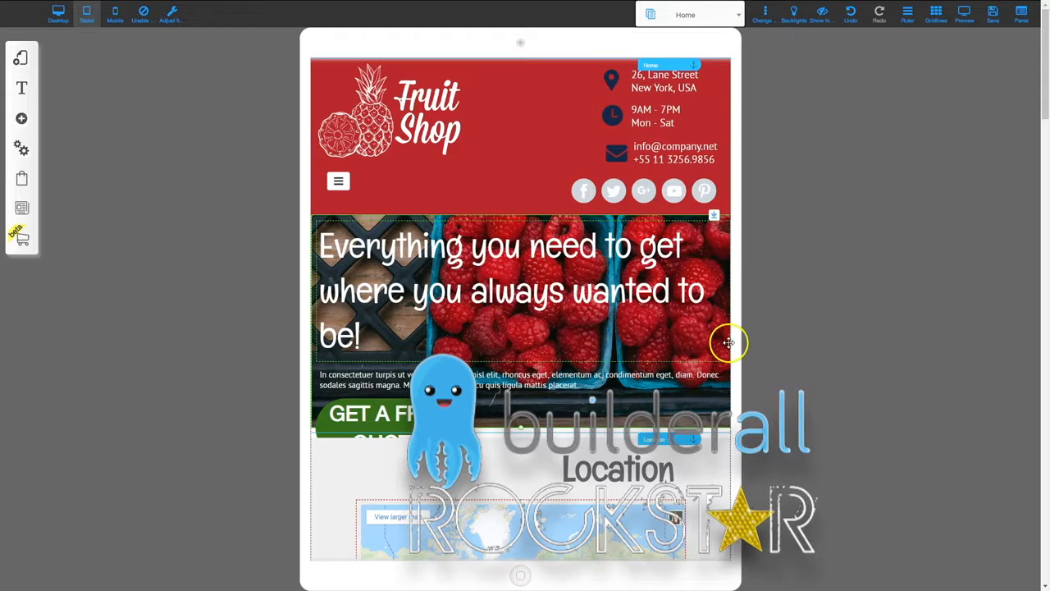
{"action": "left_click", "coordinate": [449, 272]}
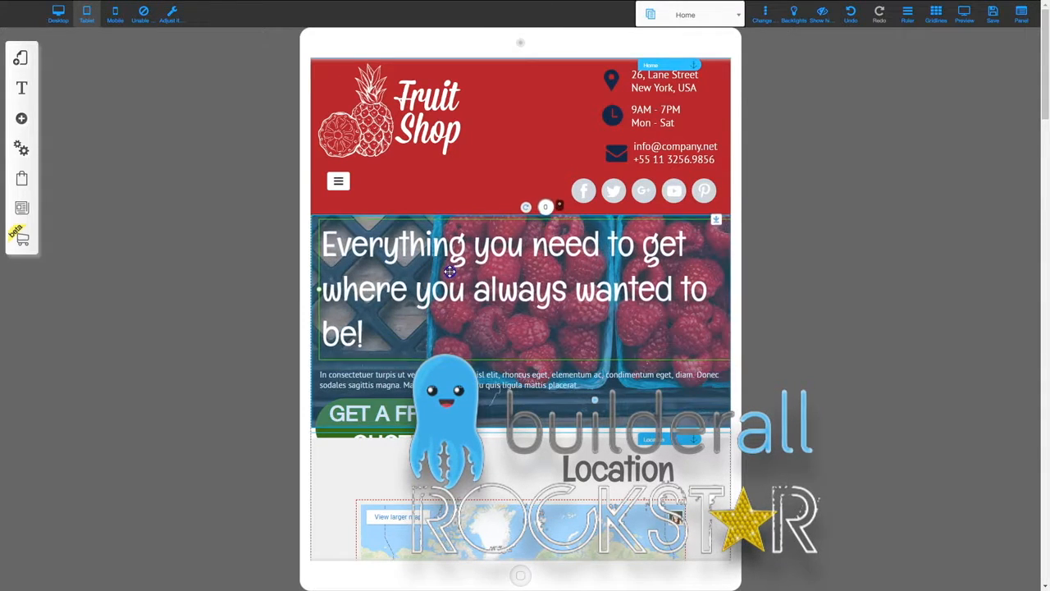
{"action": "left_click_drag", "start_coordinate": [450, 271], "coordinate": [447, 269]}
Step: Move the Location section content down to leave free space beneath the raspberry banner
{"action": "left_click", "coordinate": [519, 436]}
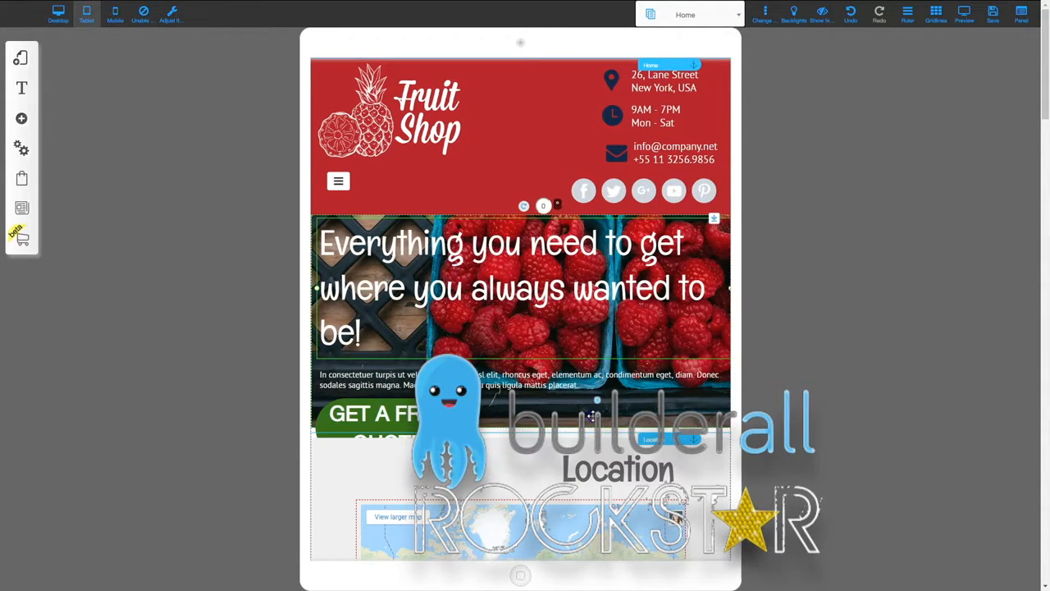
{"action": "left_click", "coordinate": [621, 448]}
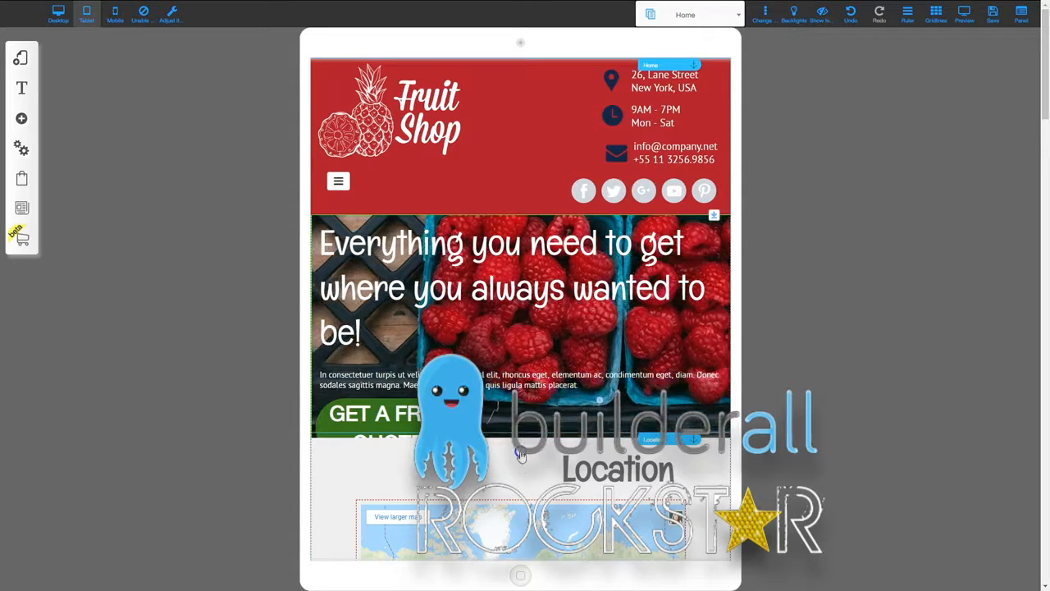
{"action": "left_click", "coordinate": [701, 465]}
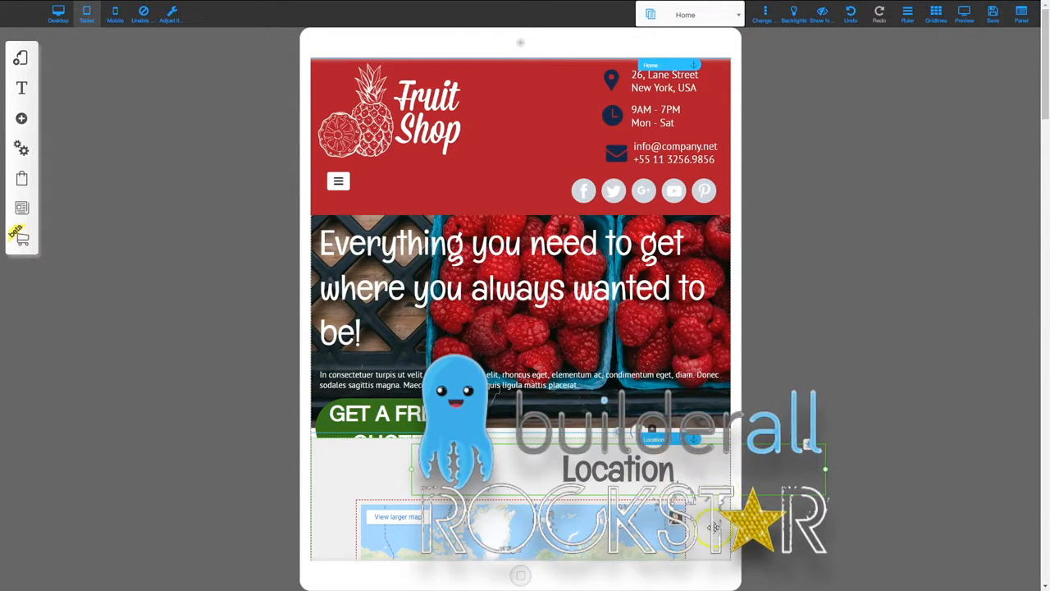
{"action": "left_click_drag", "start_coordinate": [714, 439], "coordinate": [714, 542]}
Step: Move the banner paragraph up under the headline, and widen and flatten the GET A FREE QUOTE button to fit inside the banner
{"action": "left_click", "coordinate": [425, 380]}
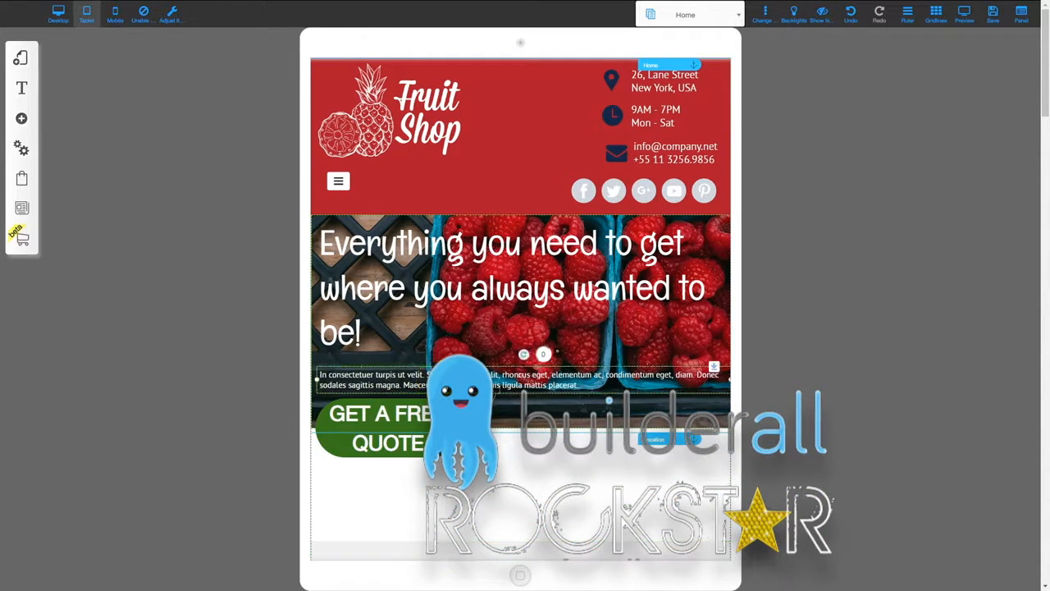
{"action": "left_click_drag", "start_coordinate": [443, 381], "coordinate": [442, 365]}
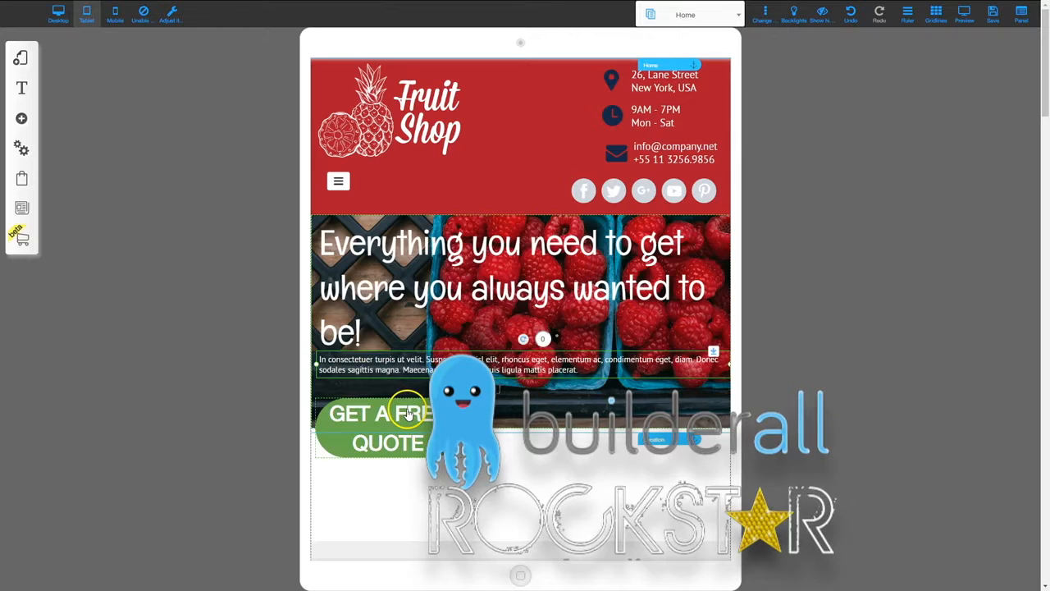
{"action": "left_click_drag", "start_coordinate": [408, 414], "coordinate": [562, 403]}
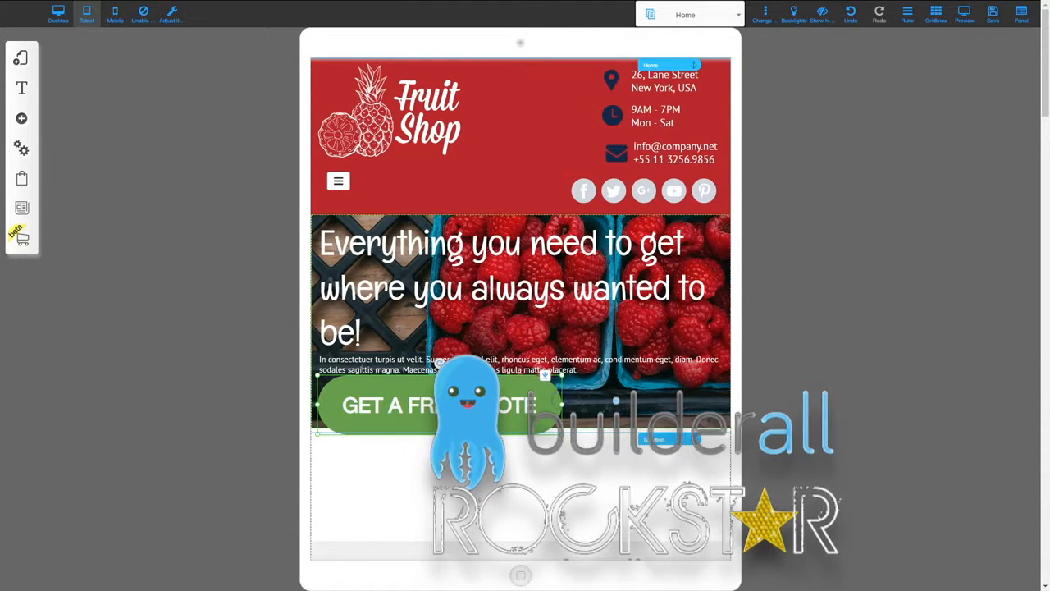
{"action": "left_click_drag", "start_coordinate": [440, 430], "coordinate": [441, 408]}
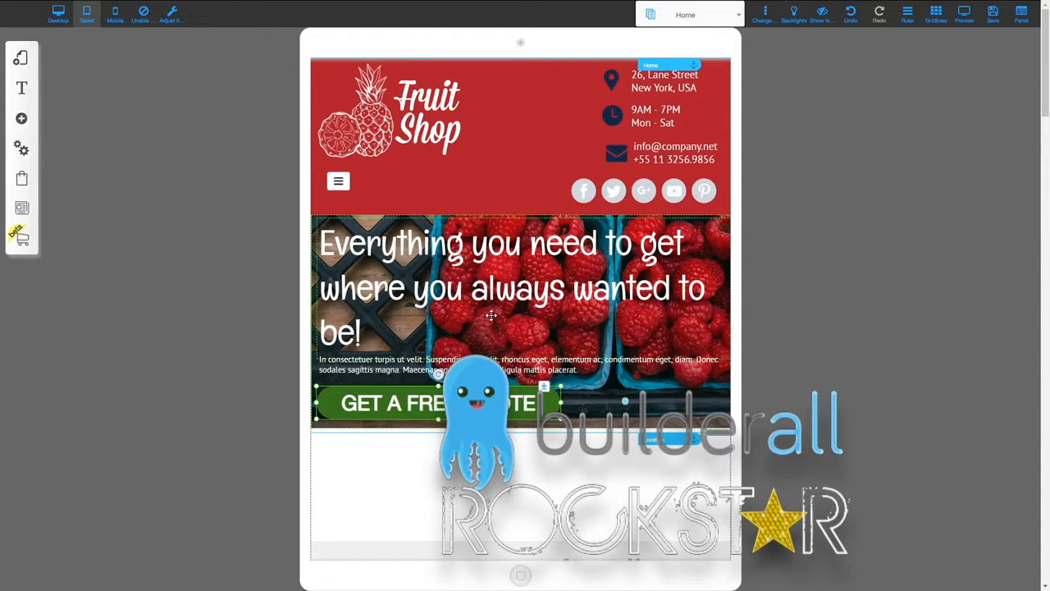
Step: Set the banner headline's font size to 48 px
{"action": "left_click", "coordinate": [462, 273]}
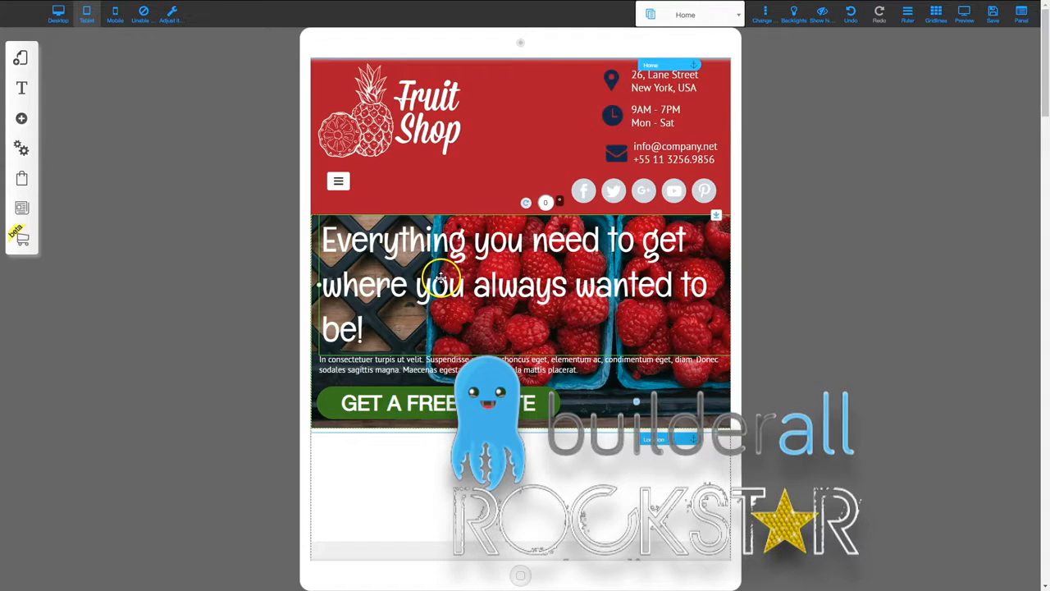
{"action": "left_click", "coordinate": [441, 278]}
{"action": "left_click", "coordinate": [488, 224]}
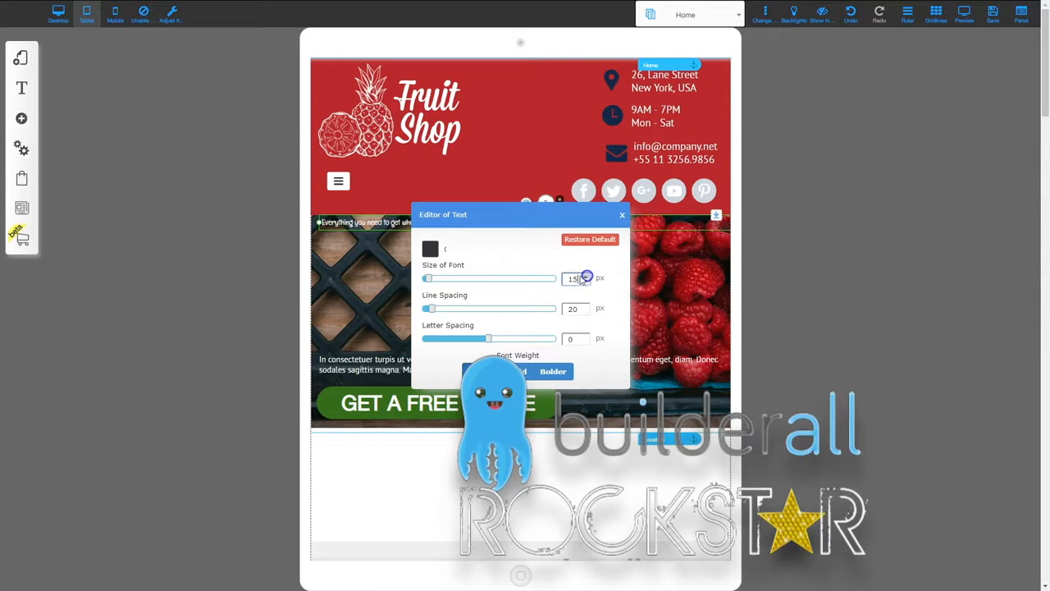
{"action": "left_click_drag", "start_coordinate": [425, 278], "coordinate": [448, 281]}
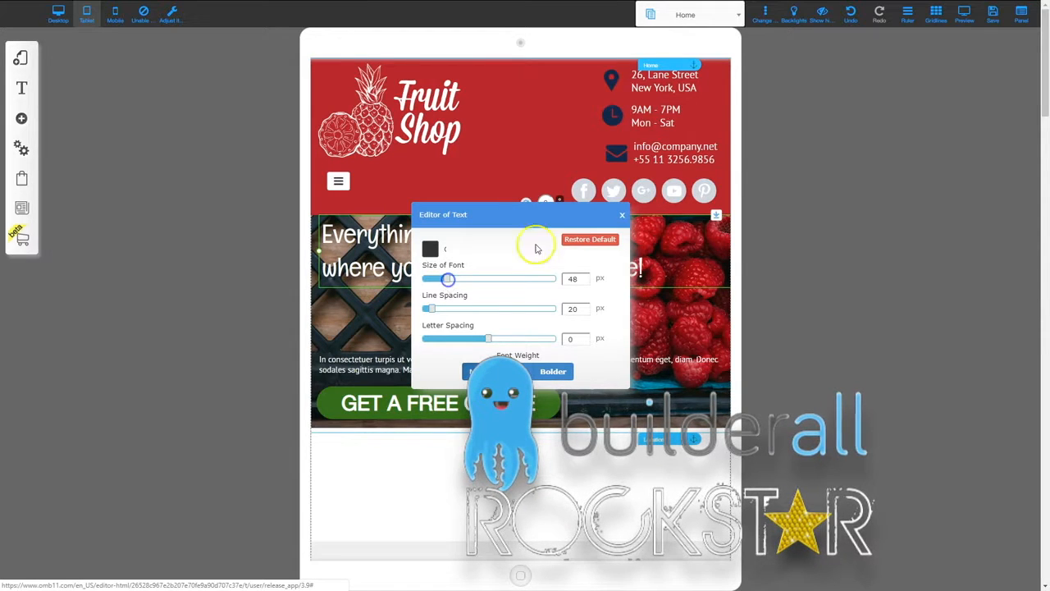
{"action": "left_click", "coordinate": [623, 216]}
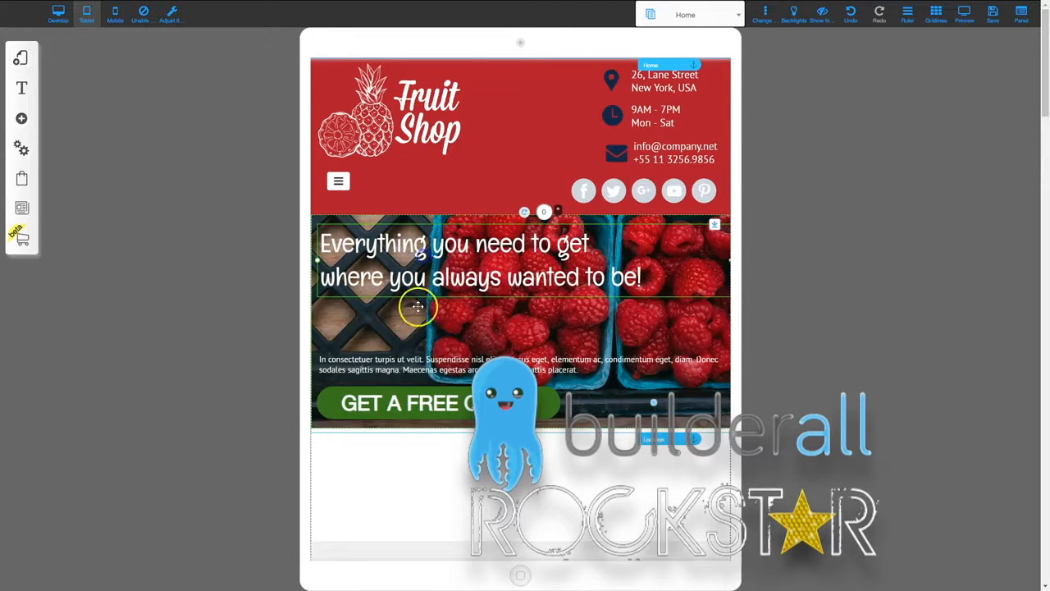
Step: Narrow the banner paragraph to three lines beneath the headline and move the GET A FREE QUOTE button up under it
{"action": "left_click_drag", "start_coordinate": [417, 364], "coordinate": [424, 317]}
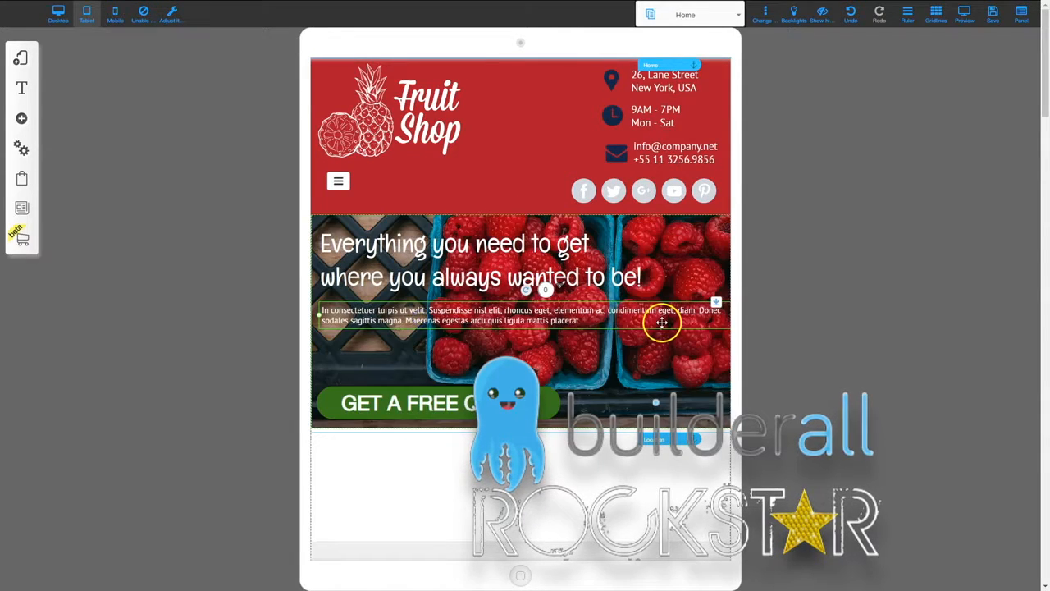
{"action": "left_click_drag", "start_coordinate": [662, 317], "coordinate": [581, 319]}
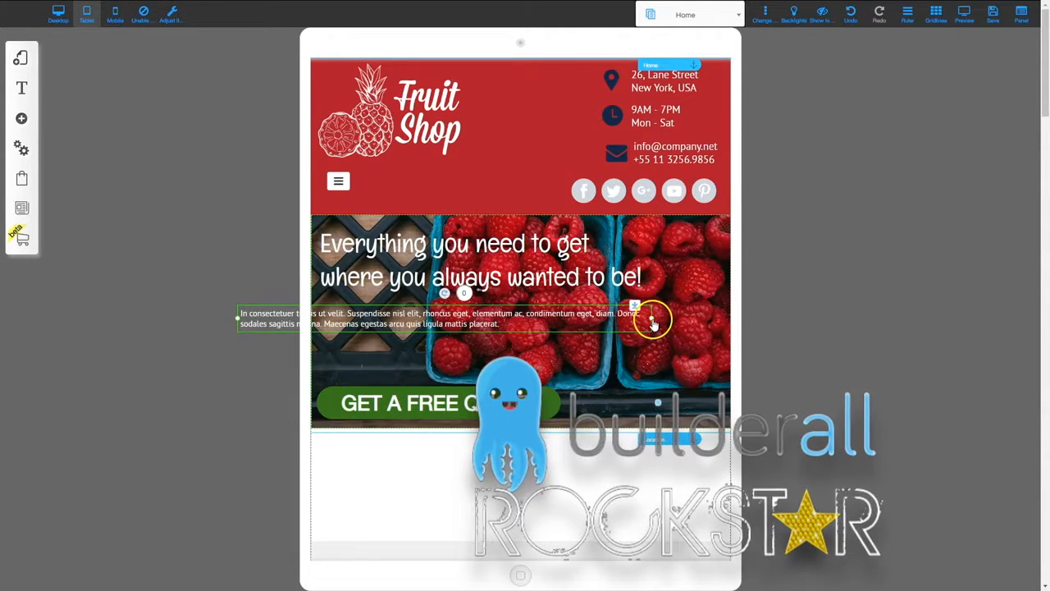
{"action": "left_click_drag", "start_coordinate": [653, 325], "coordinate": [482, 328]}
{"action": "left_click_drag", "start_coordinate": [353, 324], "coordinate": [433, 318]}
{"action": "left_click_drag", "start_coordinate": [412, 403], "coordinate": [415, 370]}
{"action": "left_click", "coordinate": [927, 326]}
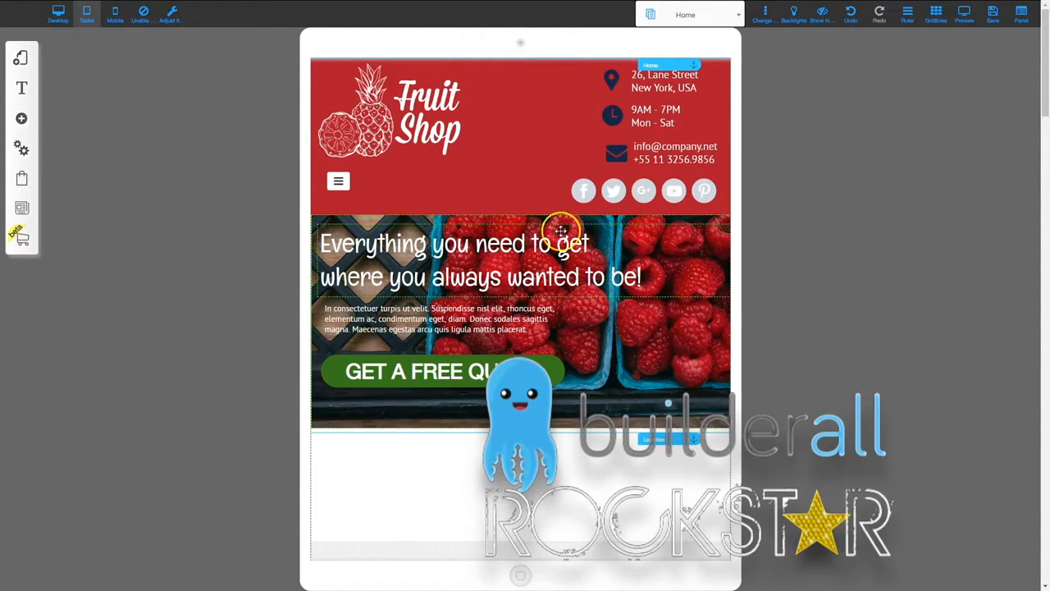
Step: Move the Location anchor and the Location section with its map further down the page, clear of the About Us content
{"action": "scroll", "coordinate": [648, 517], "scroll_direction": "down", "scroll_amount": 2}
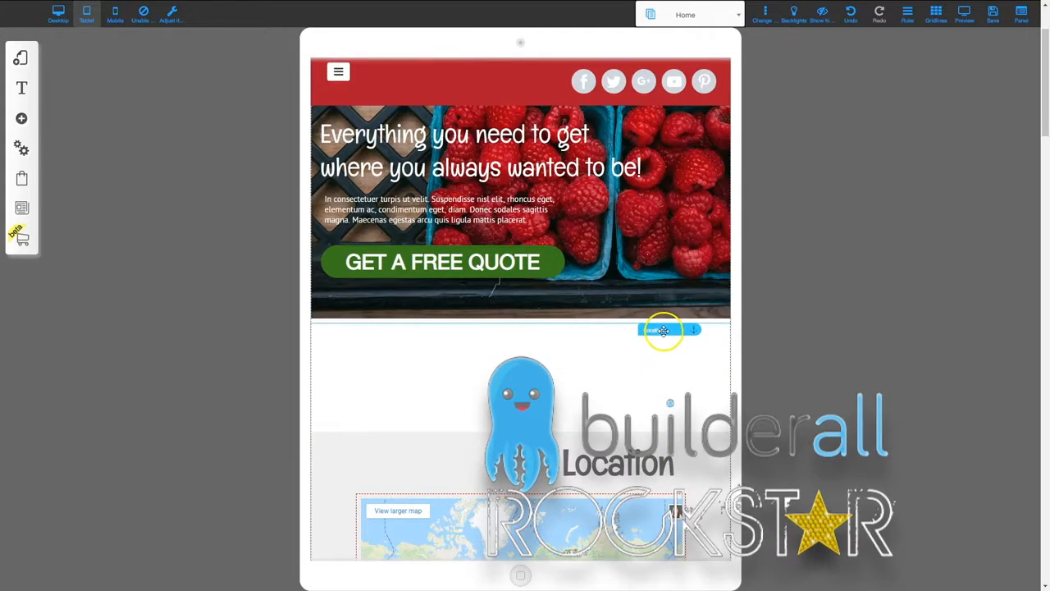
{"action": "left_click_drag", "start_coordinate": [663, 330], "coordinate": [672, 466]}
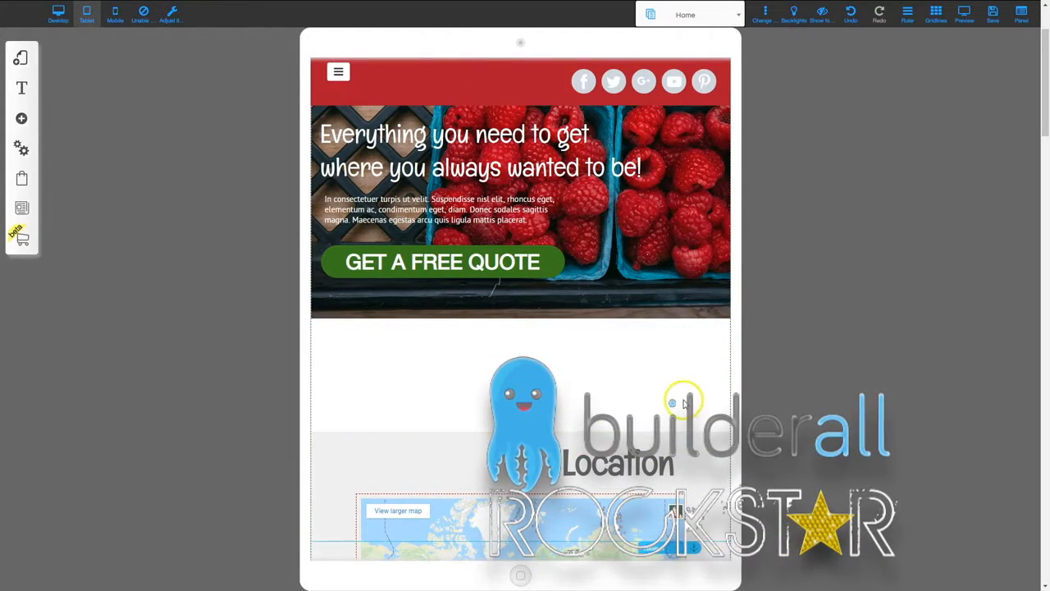
{"action": "scroll", "coordinate": [683, 402], "scroll_direction": "down", "scroll_amount": 12}
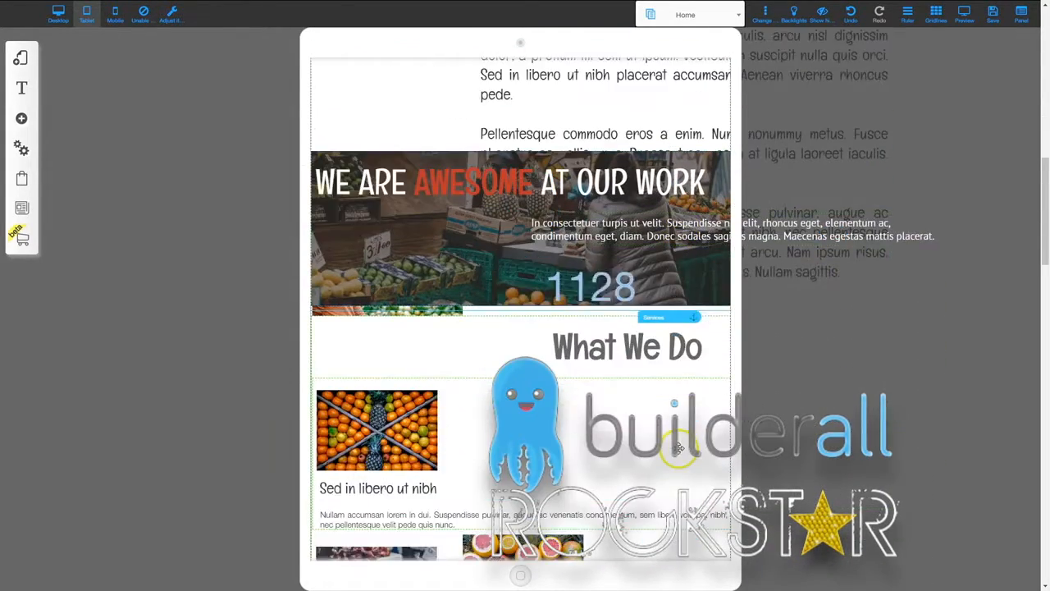
{"action": "scroll", "coordinate": [679, 448], "scroll_direction": "up", "scroll_amount": 12}
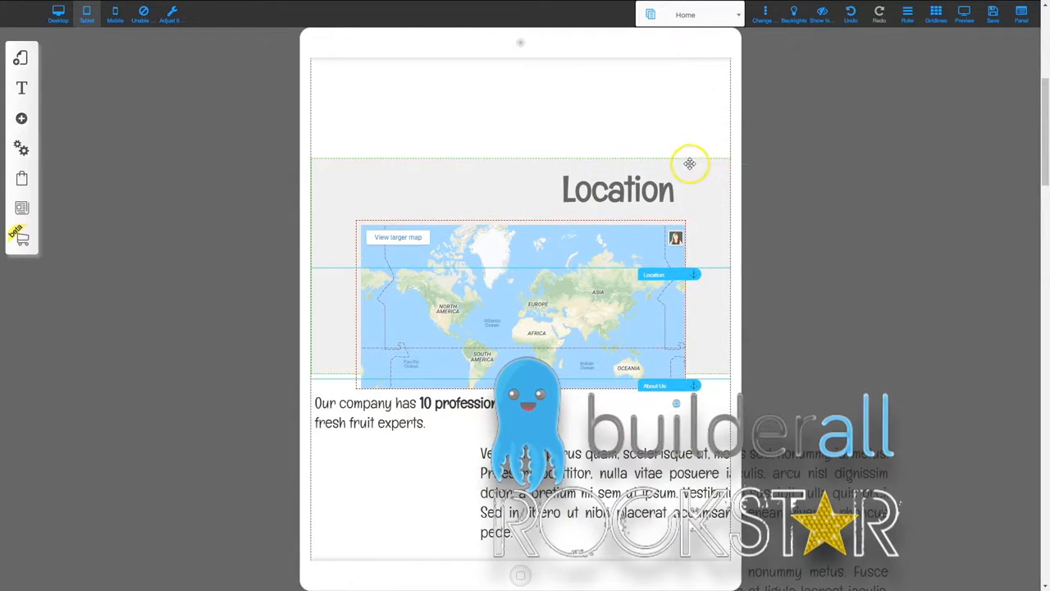
{"action": "left_click_drag", "start_coordinate": [689, 161], "coordinate": [683, 284]}
{"action": "mouse_move", "coordinate": [684, 297]}
{"action": "left_mouse_down"}
{"action": "mouse_move", "coordinate": [629, 408]}
{"action": "mouse_move", "coordinate": [686, 292]}
{"action": "mouse_move", "coordinate": [665, 300]}
{"action": "left_mouse_up"}
{"action": "left_click_drag", "start_coordinate": [353, 313], "coordinate": [351, 537]}
{"action": "scroll", "coordinate": [351, 538], "scroll_direction": "up", "scroll_amount": 5}
{"action": "scroll", "coordinate": [683, 404], "scroll_direction": "down", "scroll_amount": 2}
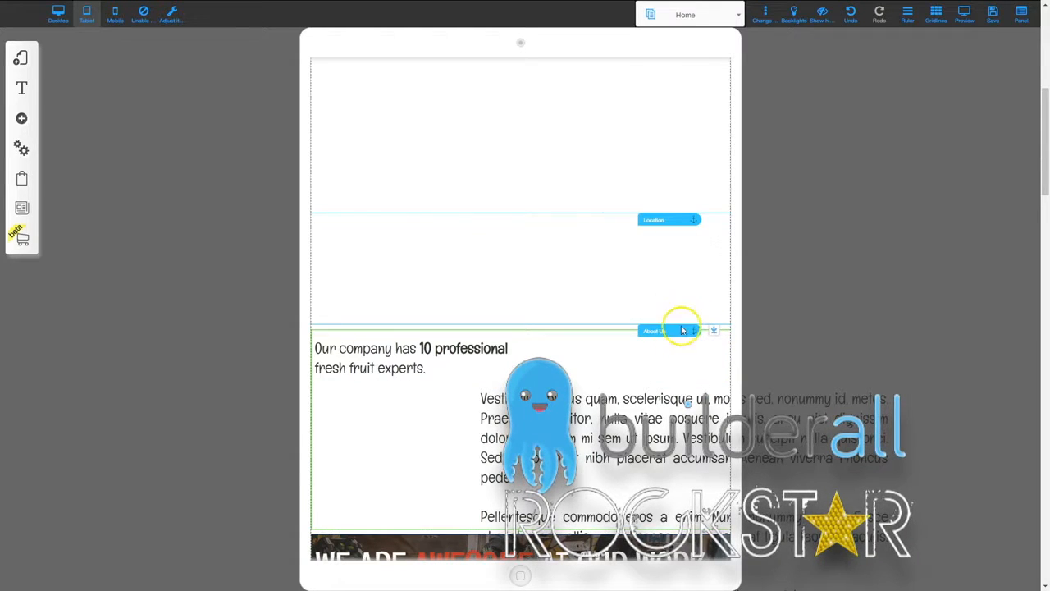
Step: Shift the About Us and Location anchors down and move the About Us panel up directly beneath the raspberry banner
{"action": "left_click_drag", "start_coordinate": [715, 331], "coordinate": [712, 228]}
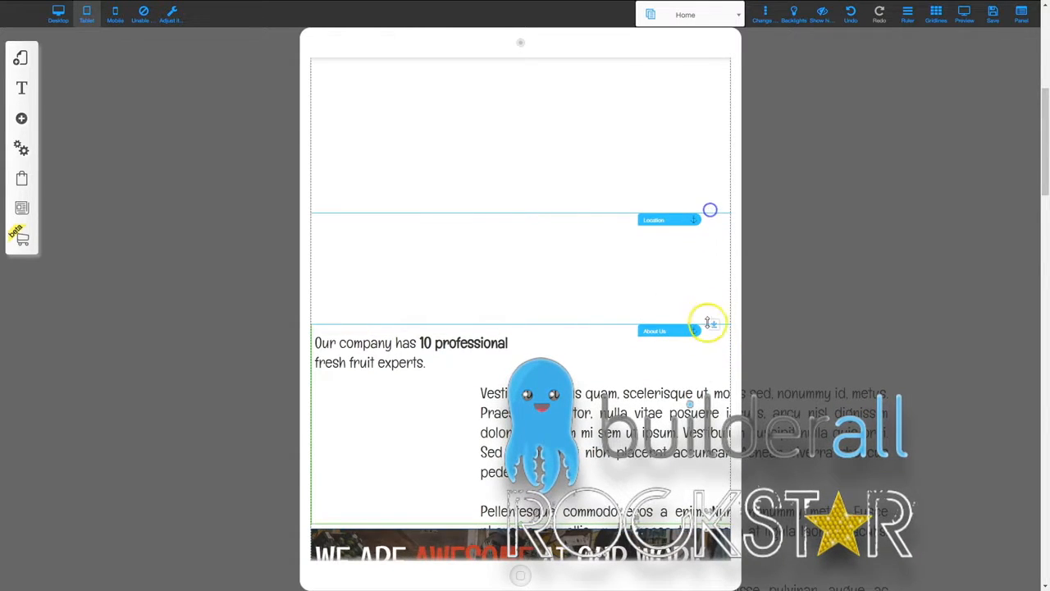
{"action": "left_click_drag", "start_coordinate": [667, 329], "coordinate": [666, 487]}
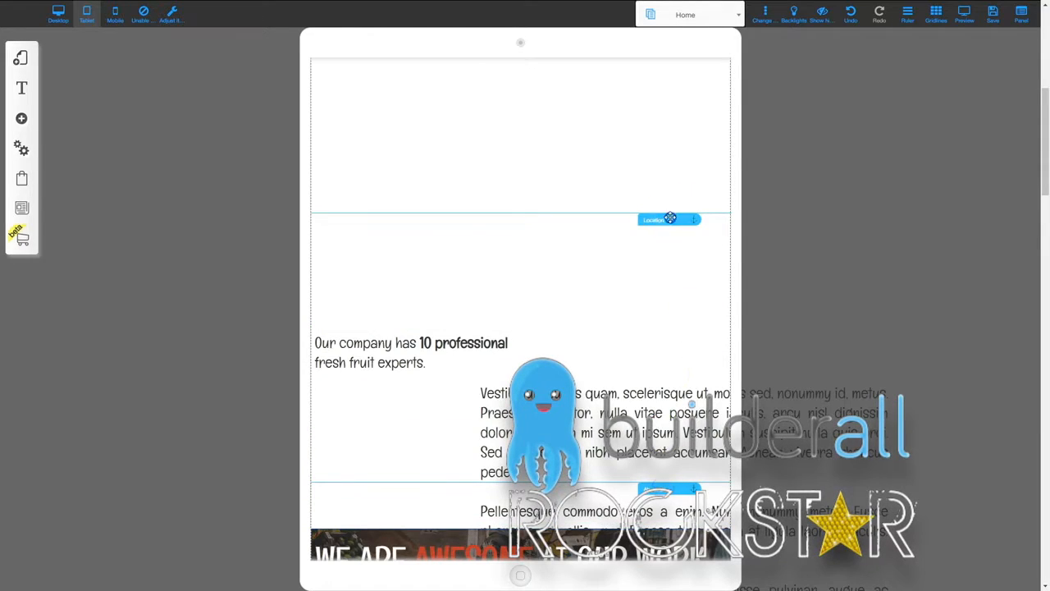
{"action": "left_click_drag", "start_coordinate": [670, 218], "coordinate": [670, 480]}
{"action": "left_click_drag", "start_coordinate": [693, 348], "coordinate": [709, 287]}
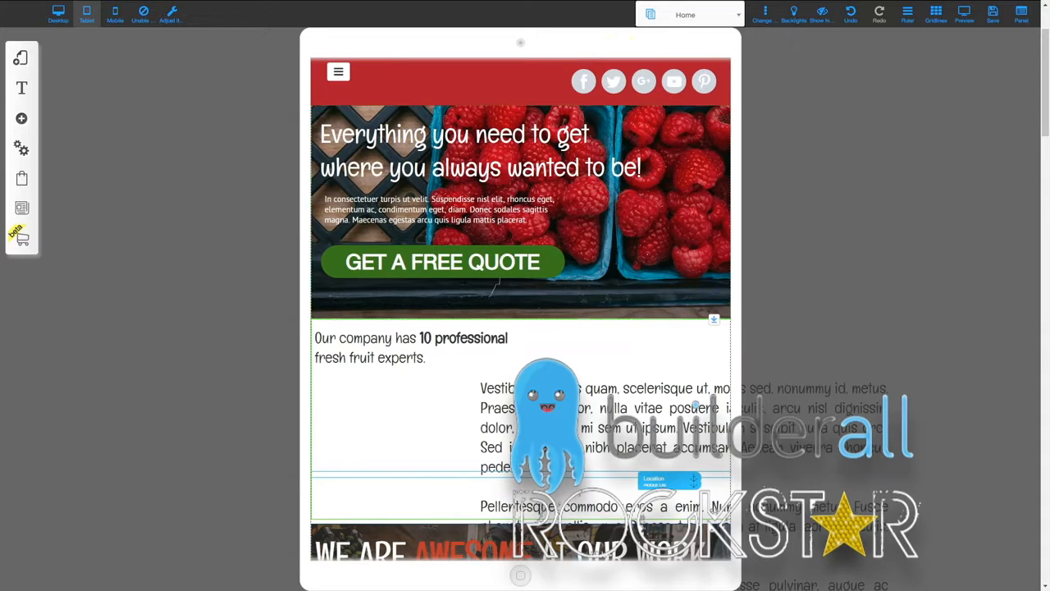
Step: Move the WE ARE AWESOME AT OUR WORK banner down below the fruit vendor photo and its caption
{"action": "scroll", "coordinate": [626, 435], "scroll_direction": "down", "scroll_amount": 2}
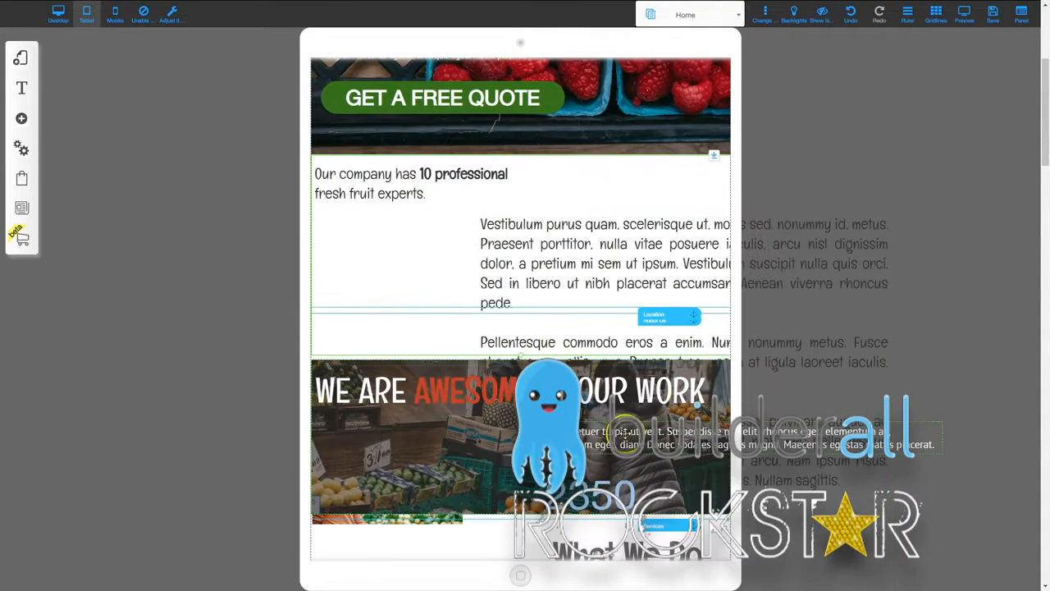
{"action": "left_click", "coordinate": [713, 363]}
{"action": "left_click_drag", "start_coordinate": [713, 361], "coordinate": [716, 558]}
{"action": "scroll", "coordinate": [717, 561], "scroll_direction": "down", "scroll_amount": 5}
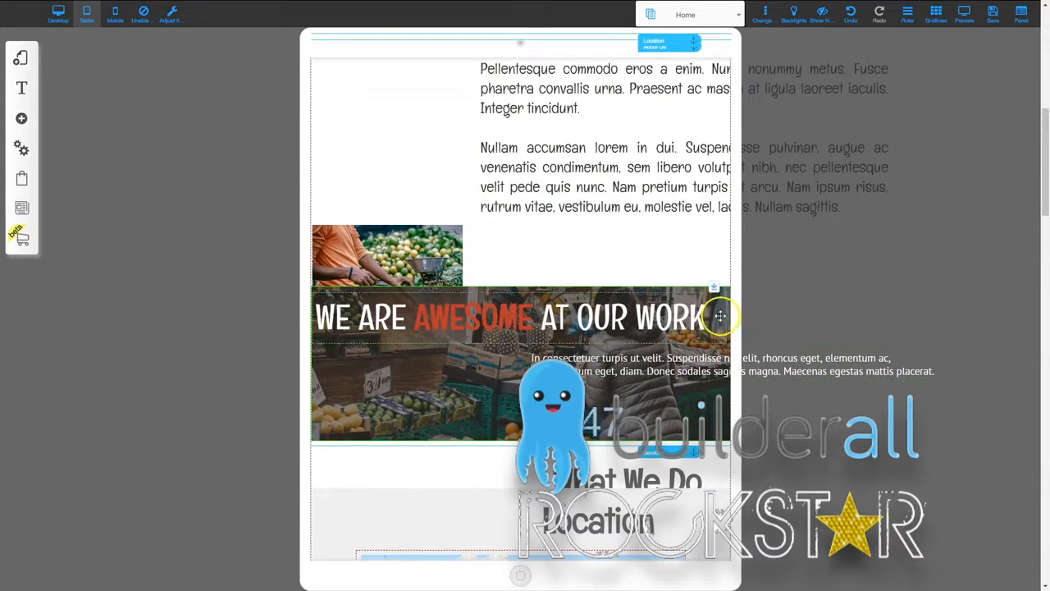
{"action": "left_click_drag", "start_coordinate": [712, 286], "coordinate": [713, 436]}
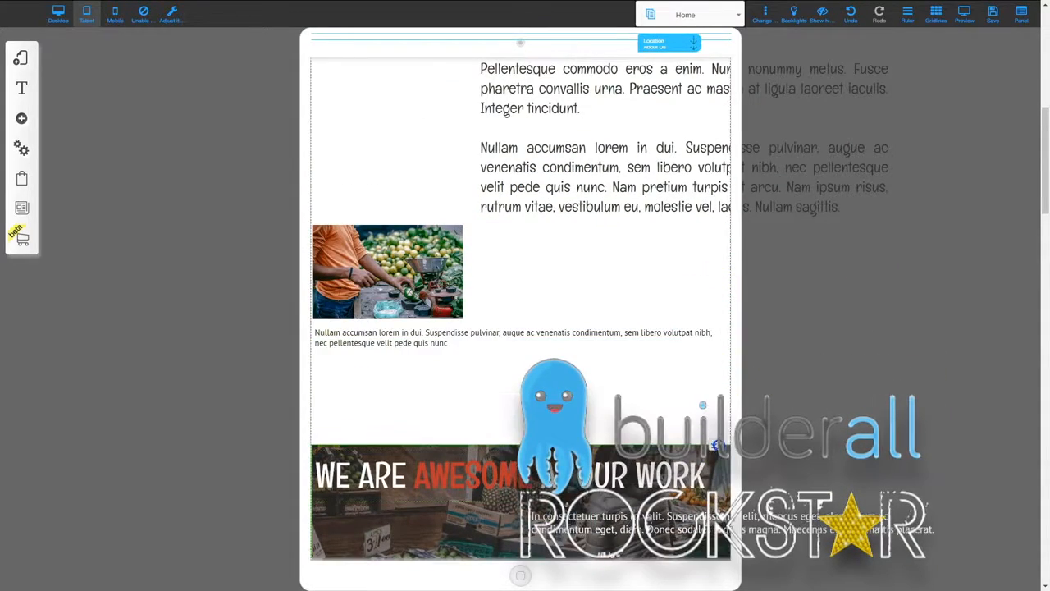
Step: Move the Location and About Us anchors up onto the lower part of the raspberry banner
{"action": "scroll", "coordinate": [464, 141], "scroll_direction": "up", "scroll_amount": 3}
{"action": "scroll", "coordinate": [464, 141], "scroll_direction": "up", "scroll_amount": 3}
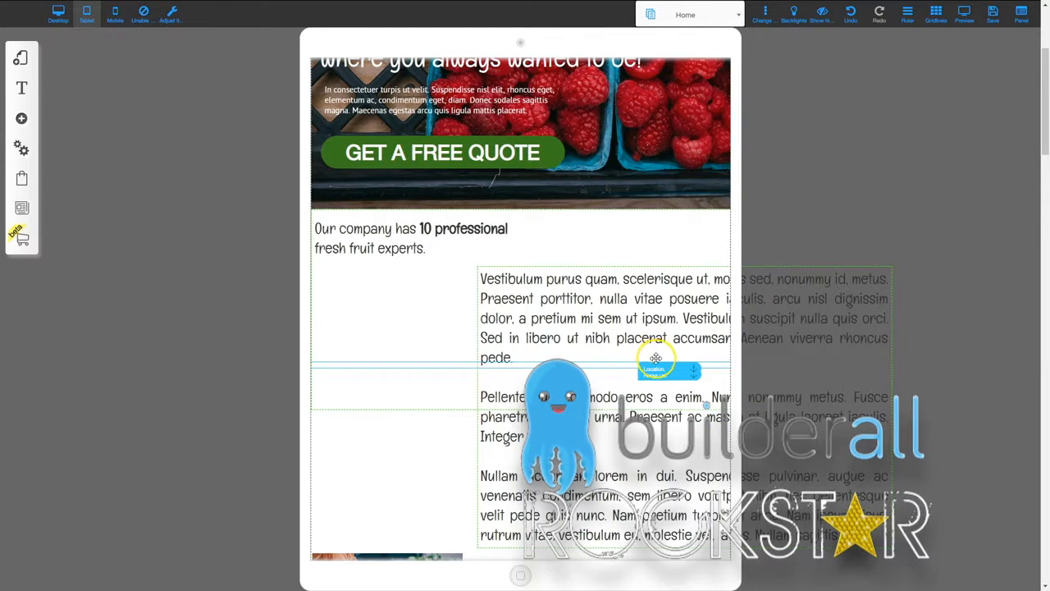
{"action": "left_click_drag", "start_coordinate": [656, 368], "coordinate": [648, 184]}
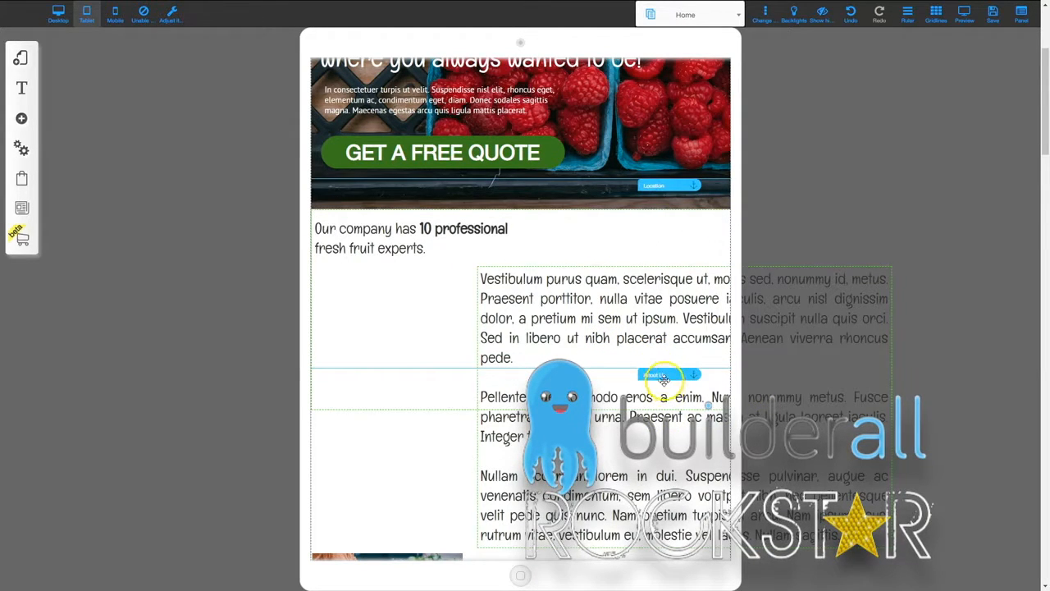
{"action": "left_click_drag", "start_coordinate": [663, 375], "coordinate": [657, 157]}
Step: Reduce the company heading's font size to about 15 px and move the fruit vendor photo up directly beneath it
{"action": "left_click", "coordinate": [410, 236]}
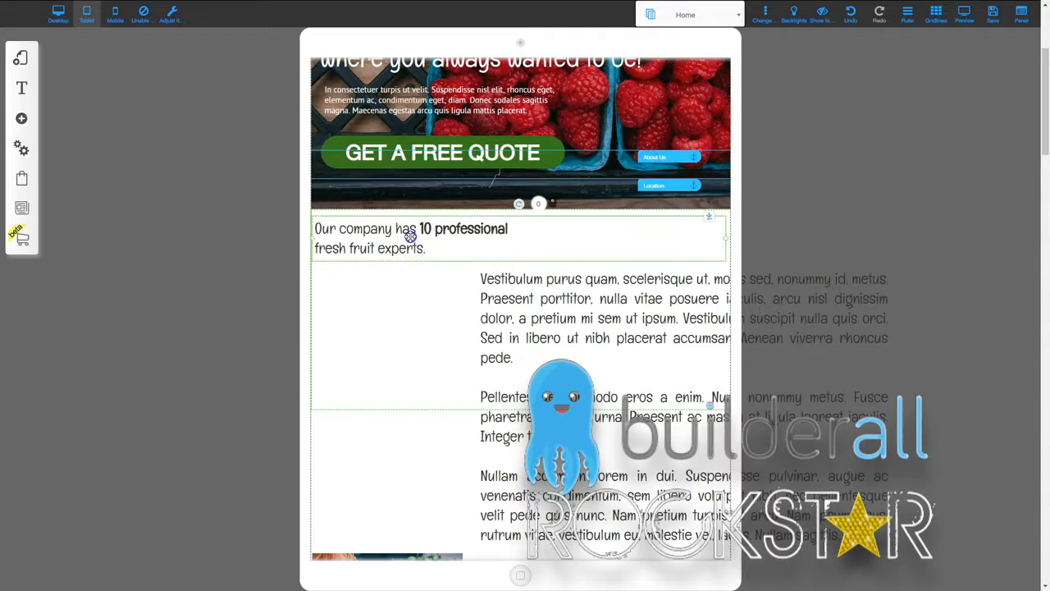
{"action": "left_click_drag", "start_coordinate": [410, 236], "coordinate": [416, 251]}
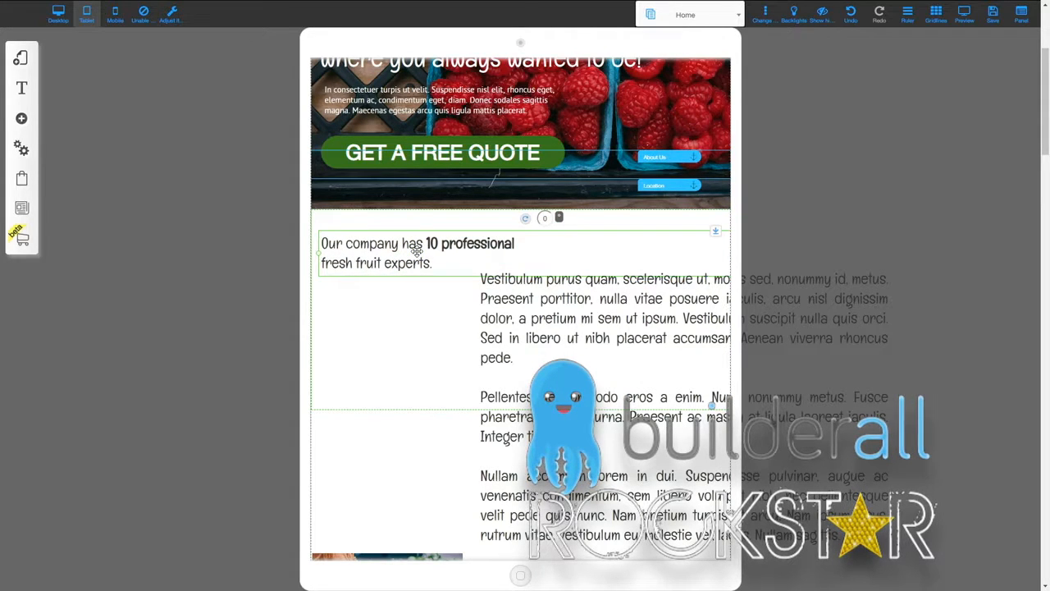
{"action": "right_click", "coordinate": [416, 251]}
{"action": "left_click", "coordinate": [484, 224]}
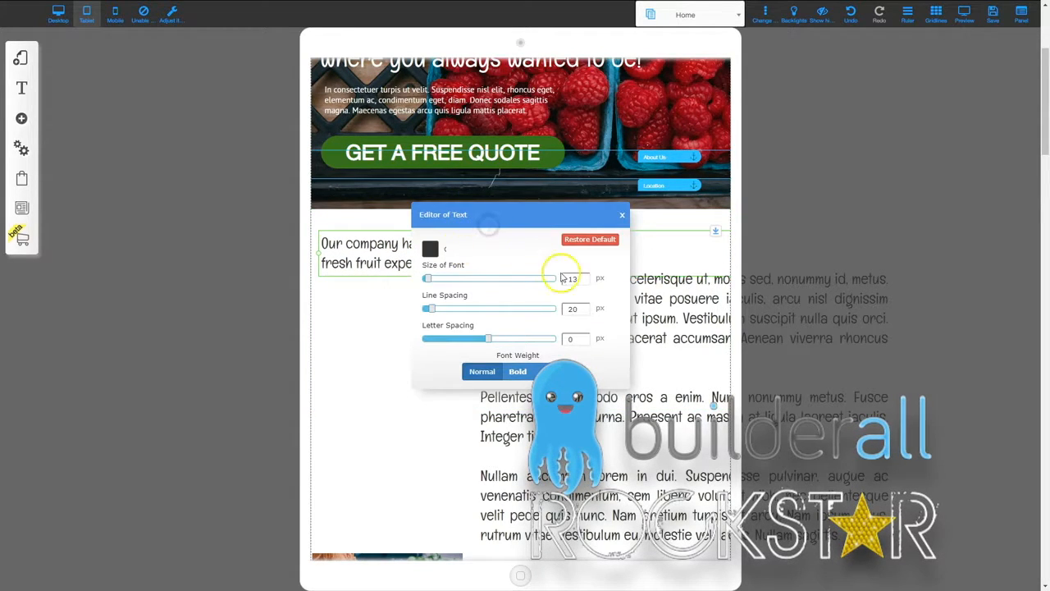
{"action": "left_click", "coordinate": [585, 283]}
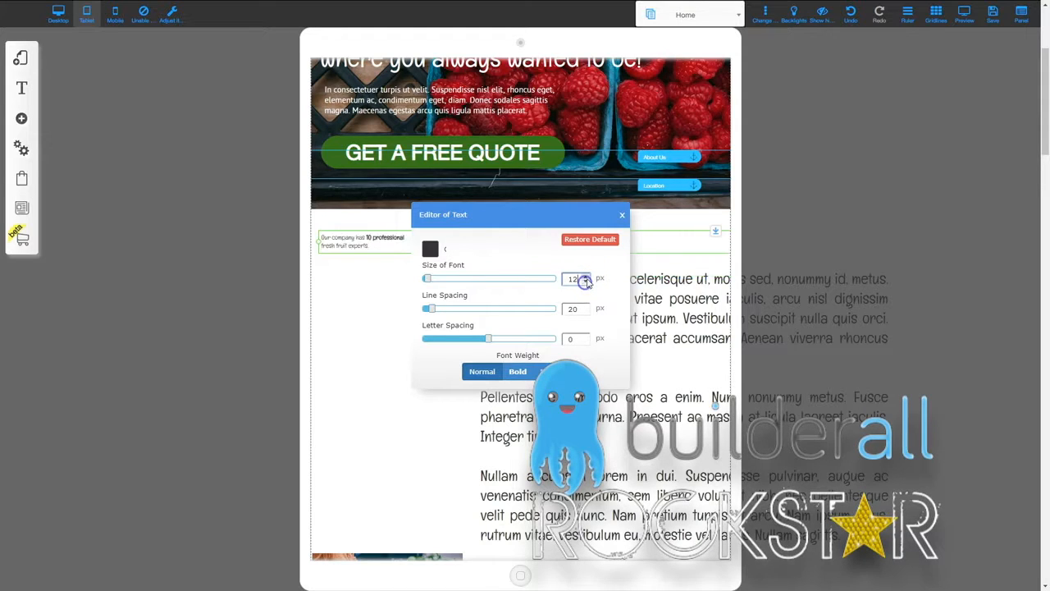
{"action": "left_click", "coordinate": [587, 275]}
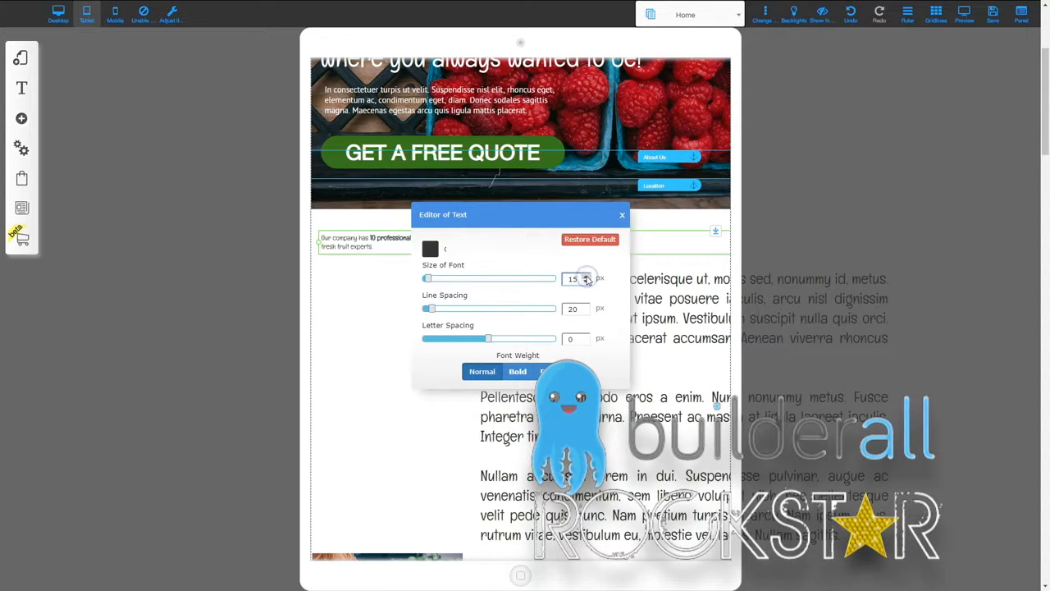
{"action": "left_click", "coordinate": [621, 216]}
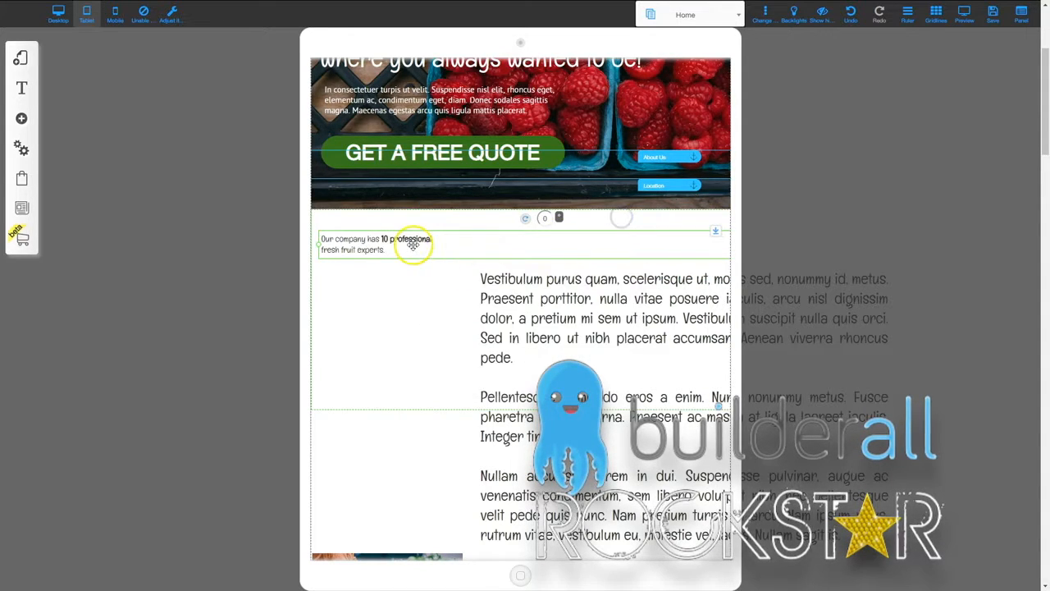
{"action": "left_click_drag", "start_coordinate": [412, 243], "coordinate": [412, 234]}
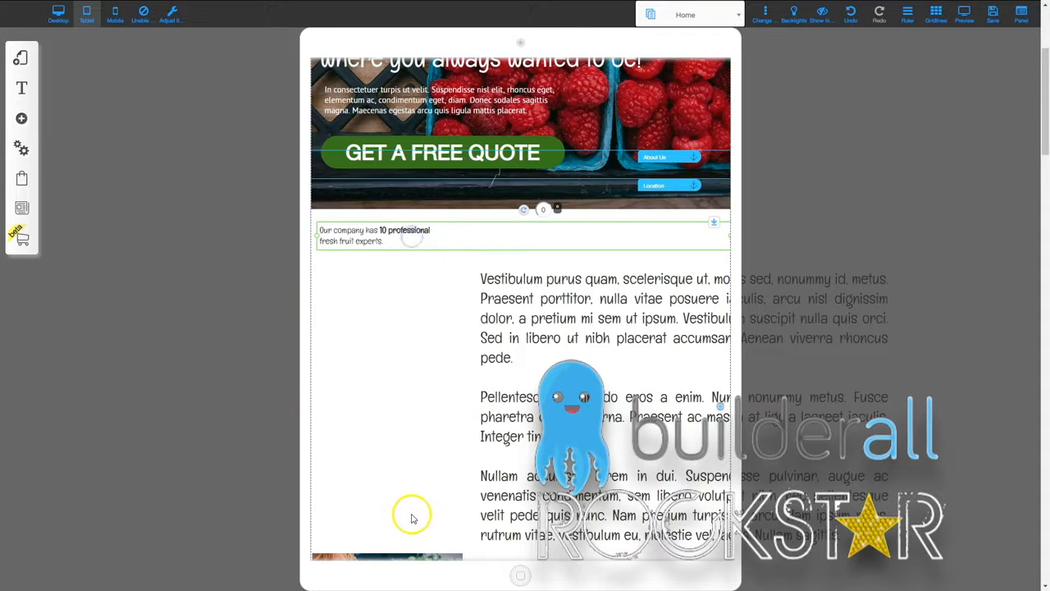
{"action": "left_click_drag", "start_coordinate": [416, 556], "coordinate": [421, 255]}
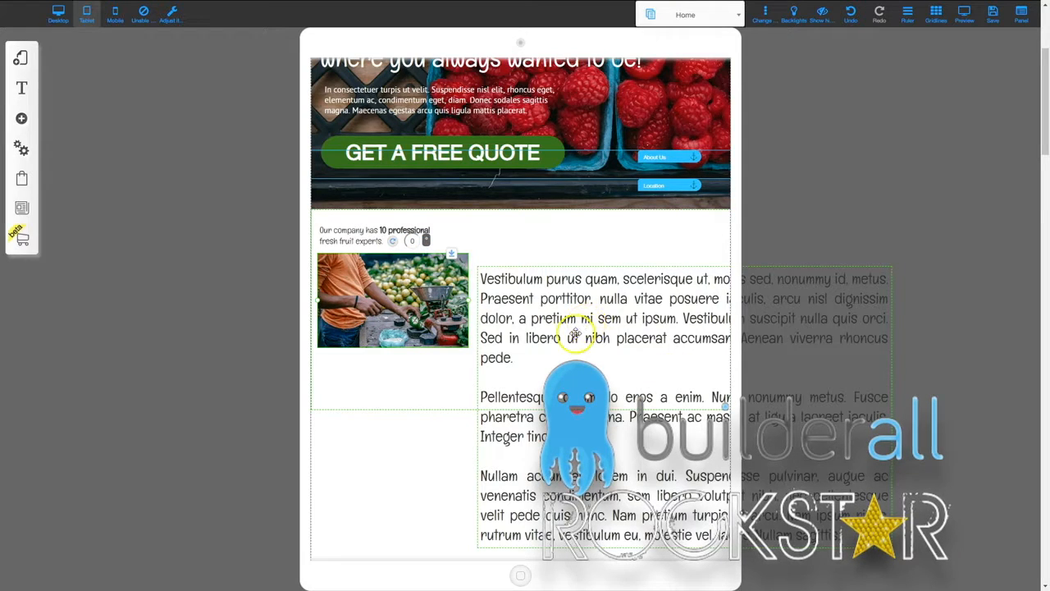
Step: Shrink the Vestibulum text block's font, narrow the block to fit inside the panel and position it beside the vendor photo
{"action": "left_click_drag", "start_coordinate": [575, 332], "coordinate": [583, 285]}
{"action": "left_click", "coordinate": [584, 283]}
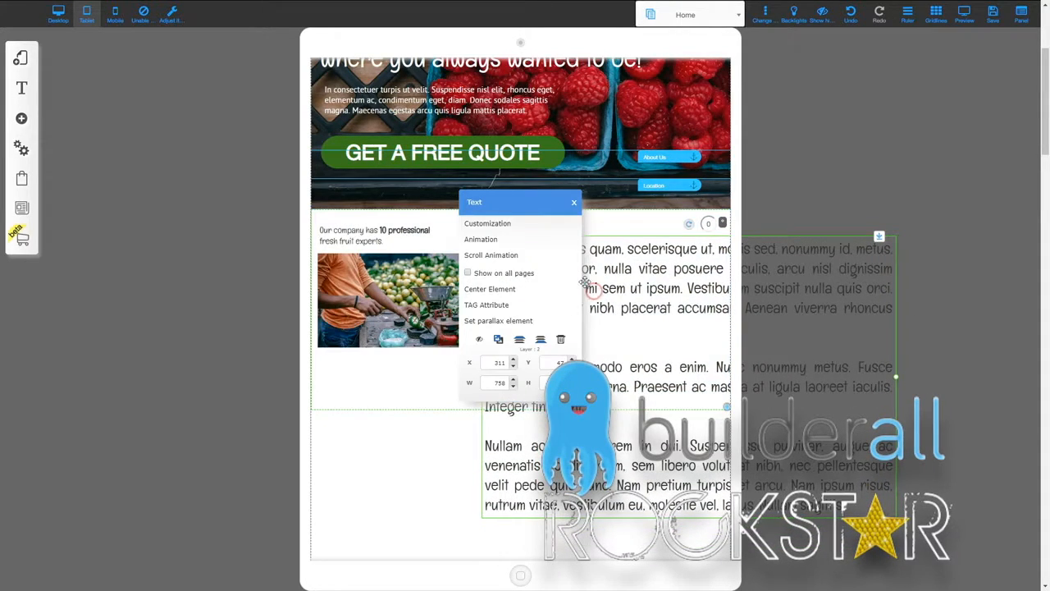
{"action": "left_click", "coordinate": [487, 222]}
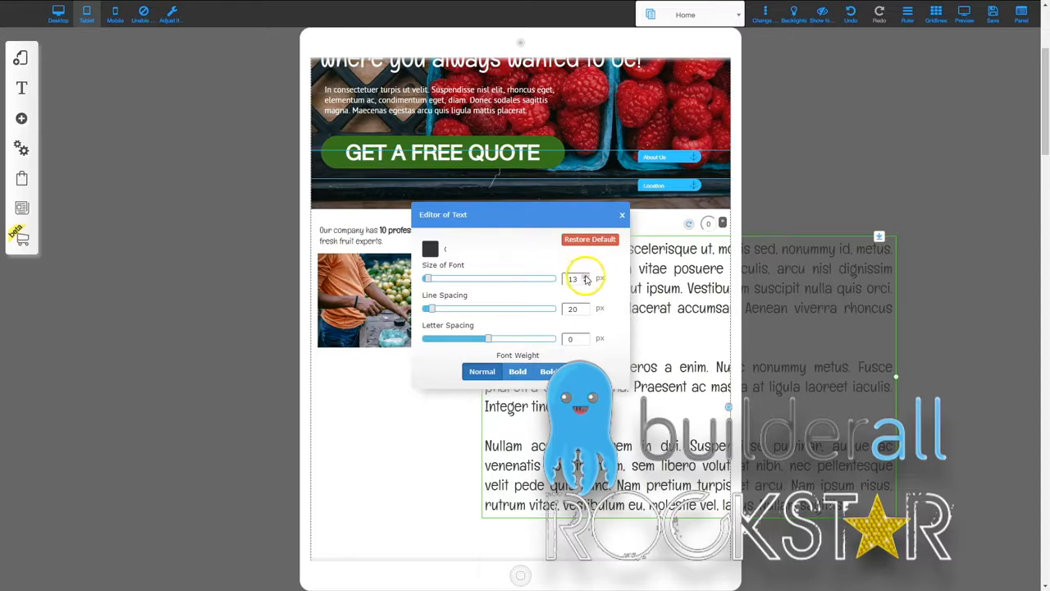
{"action": "left_click", "coordinate": [623, 218]}
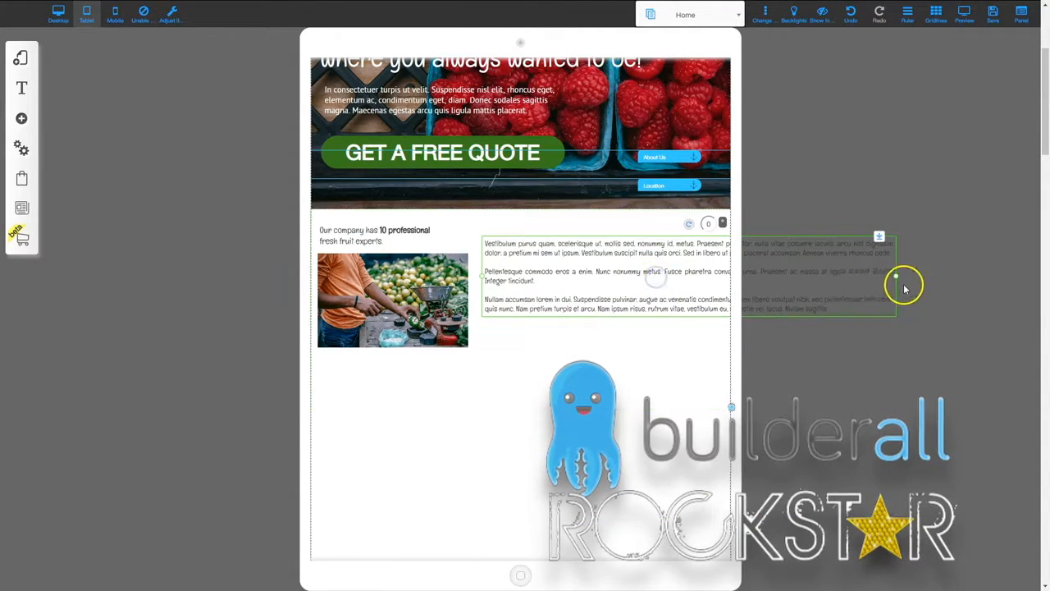
{"action": "left_click_drag", "start_coordinate": [888, 278], "coordinate": [715, 280]}
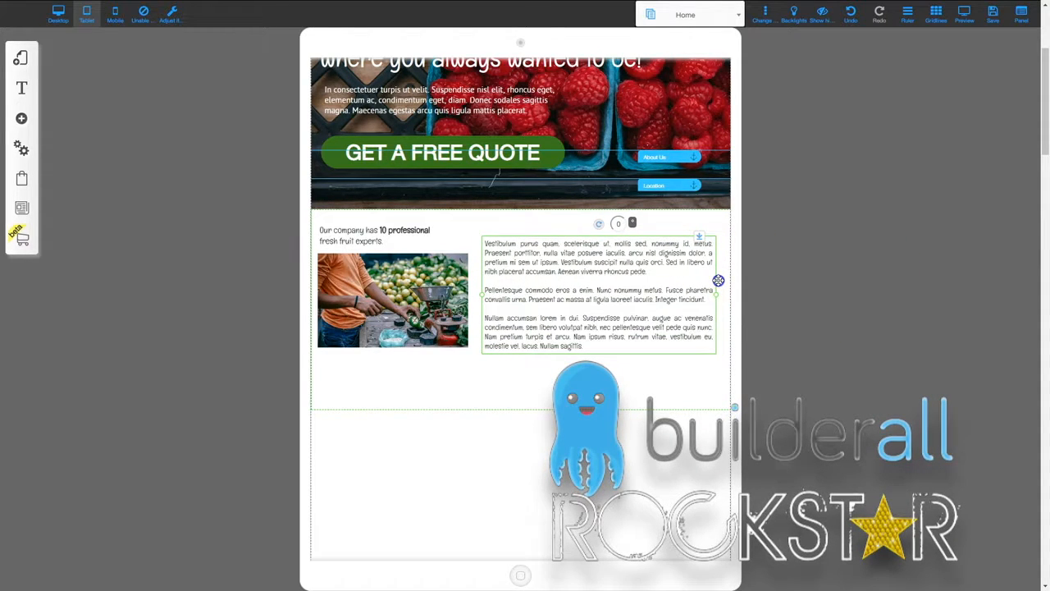
{"action": "left_click_drag", "start_coordinate": [612, 281], "coordinate": [610, 277]}
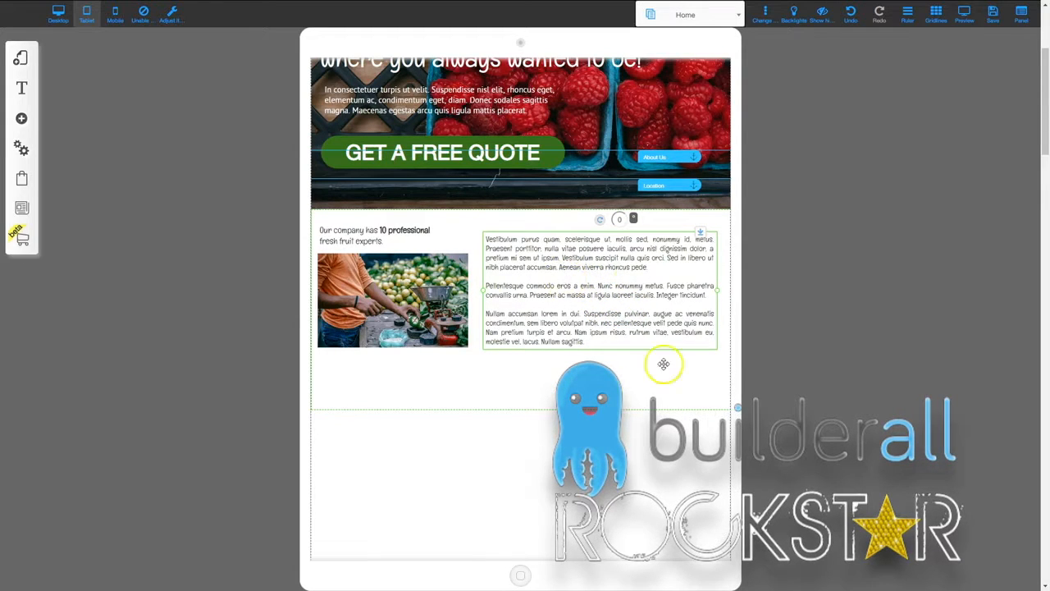
Step: Set the Vestibulum text block's font size to 16 px and raise the block slightly to line up with the heading
{"action": "right_click", "coordinate": [569, 288]}
{"action": "left_click", "coordinate": [482, 223]}
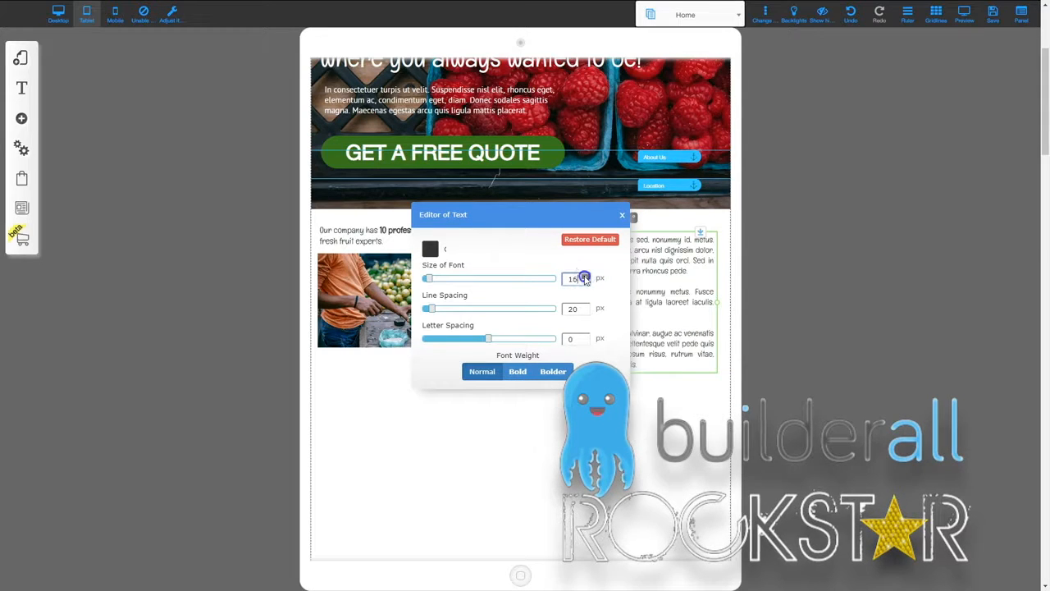
{"action": "left_click", "coordinate": [620, 219]}
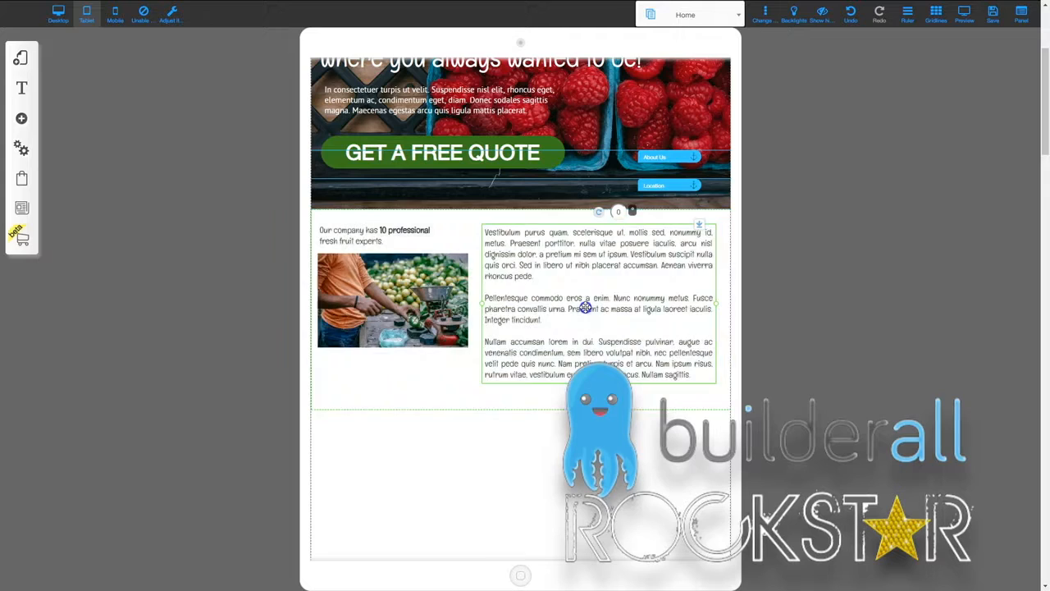
Step: Move the Nullam accumsan caption up below the vendor photo and set its font size to 8 px
{"action": "scroll", "coordinate": [538, 446], "scroll_direction": "down", "scroll_amount": 2}
{"action": "left_click_drag", "start_coordinate": [457, 492], "coordinate": [466, 220]}
{"action": "scroll", "coordinate": [505, 389], "scroll_direction": "up", "scroll_amount": 2}
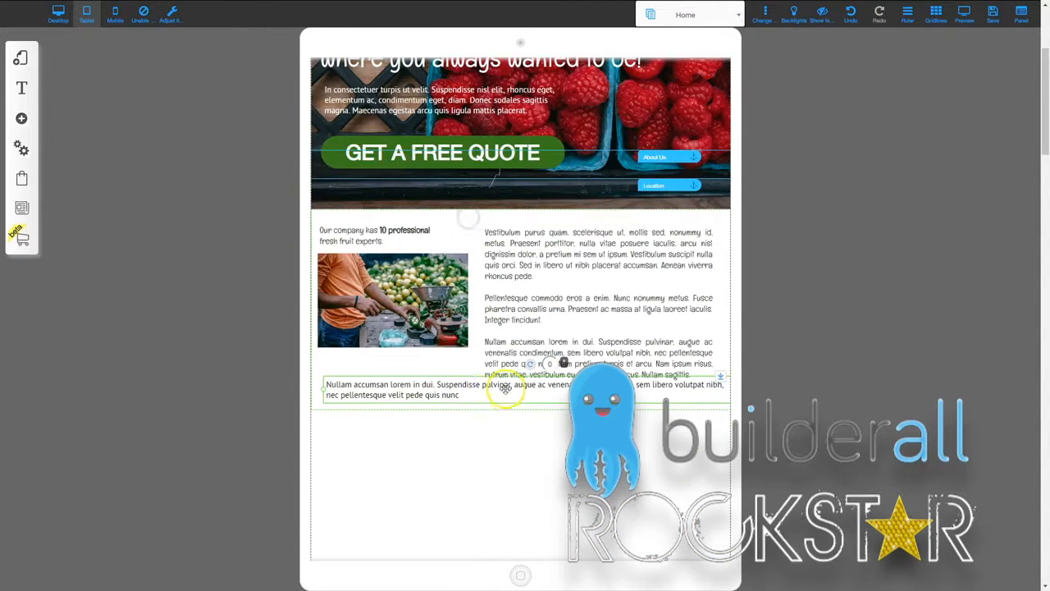
{"action": "left_click", "coordinate": [441, 391]}
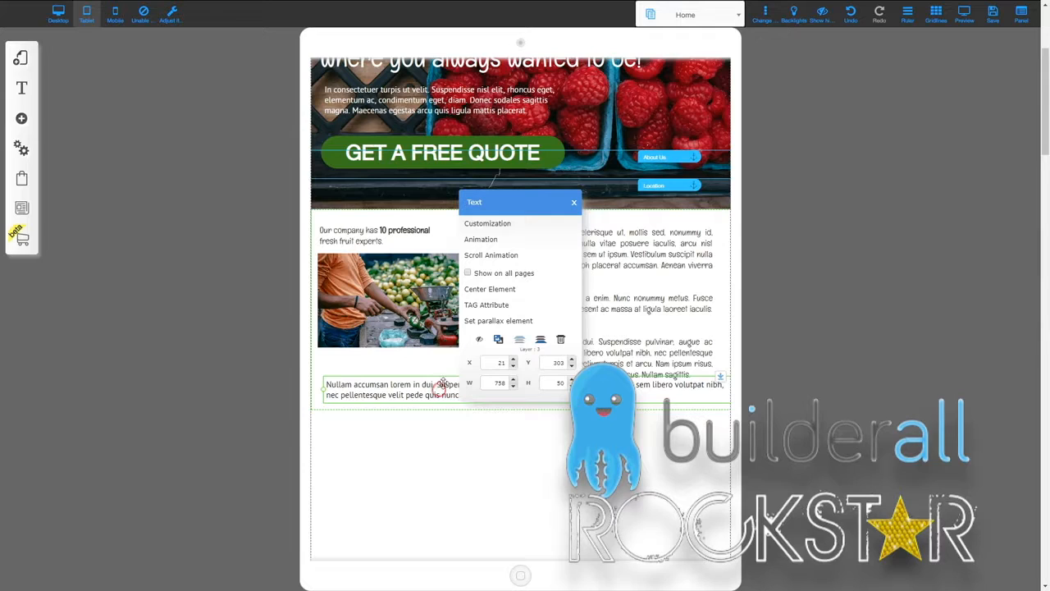
{"action": "left_click", "coordinate": [495, 223]}
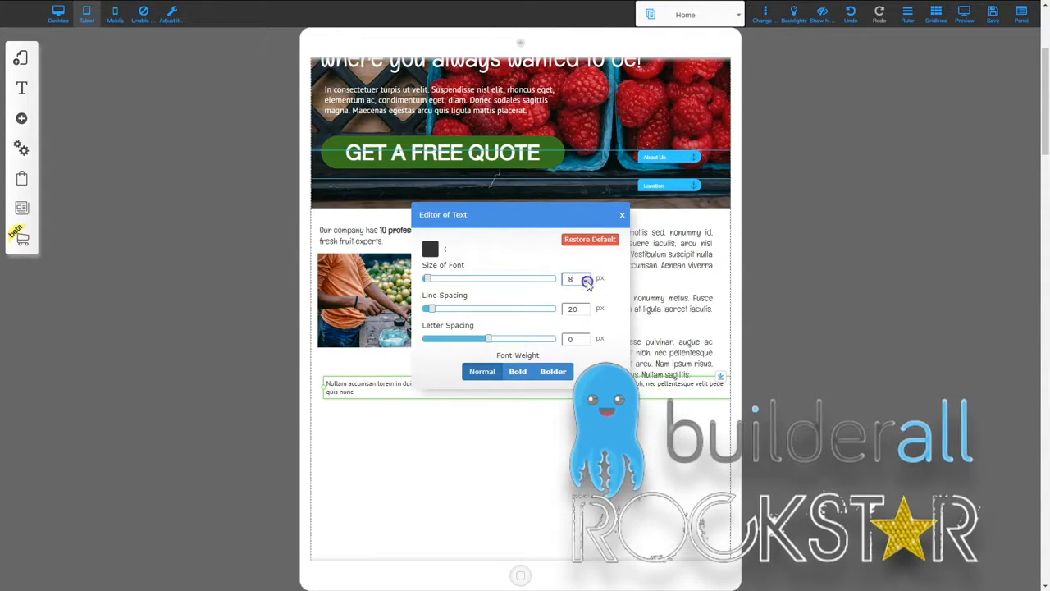
{"action": "left_click", "coordinate": [623, 215]}
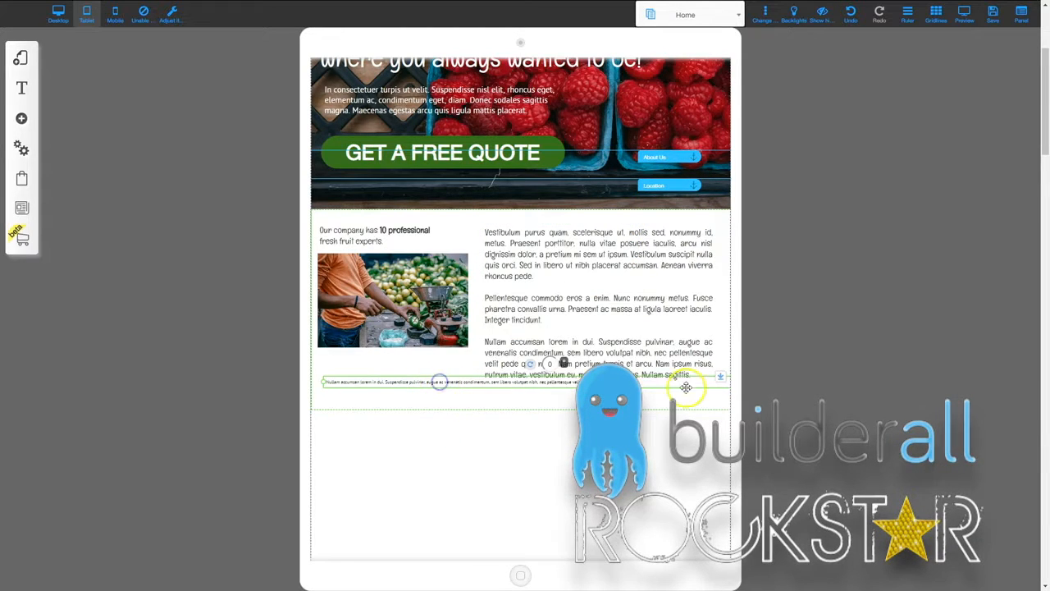
Step: Narrow the caption to the photo's width, place it just under the photo, and fine-tune the spacing between them
{"action": "left_click_drag", "start_coordinate": [705, 384], "coordinate": [410, 362]}
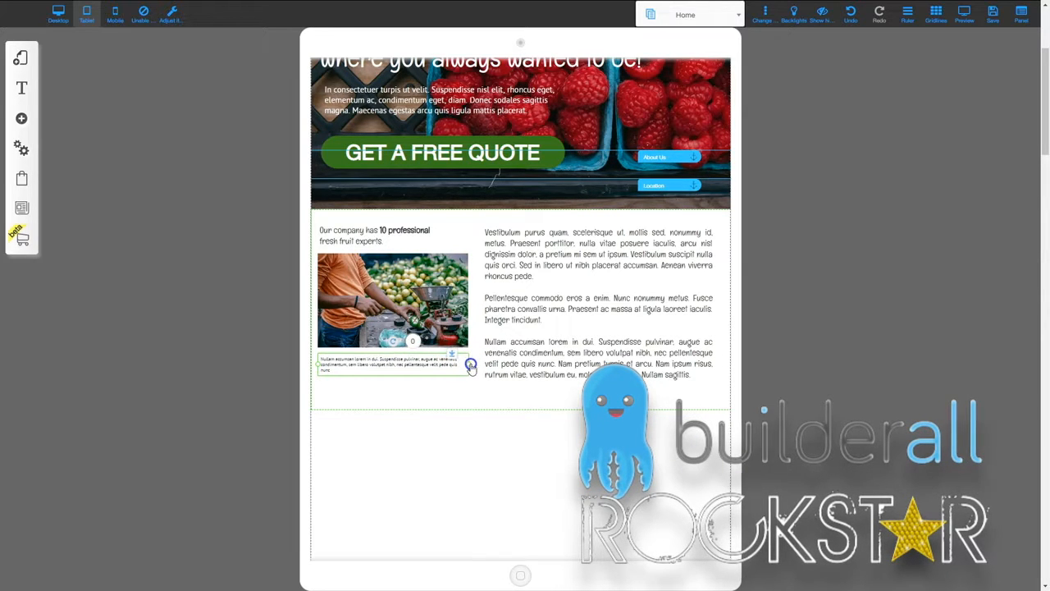
{"action": "left_click_drag", "start_coordinate": [410, 366], "coordinate": [409, 372]}
{"action": "left_click", "coordinate": [398, 310]}
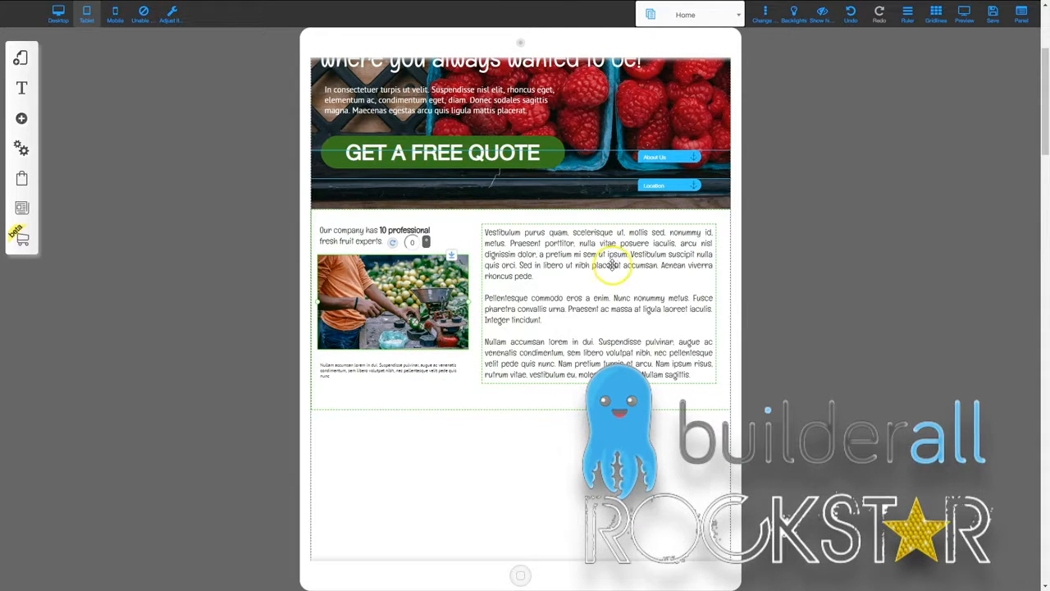
{"action": "left_click", "coordinate": [553, 401]}
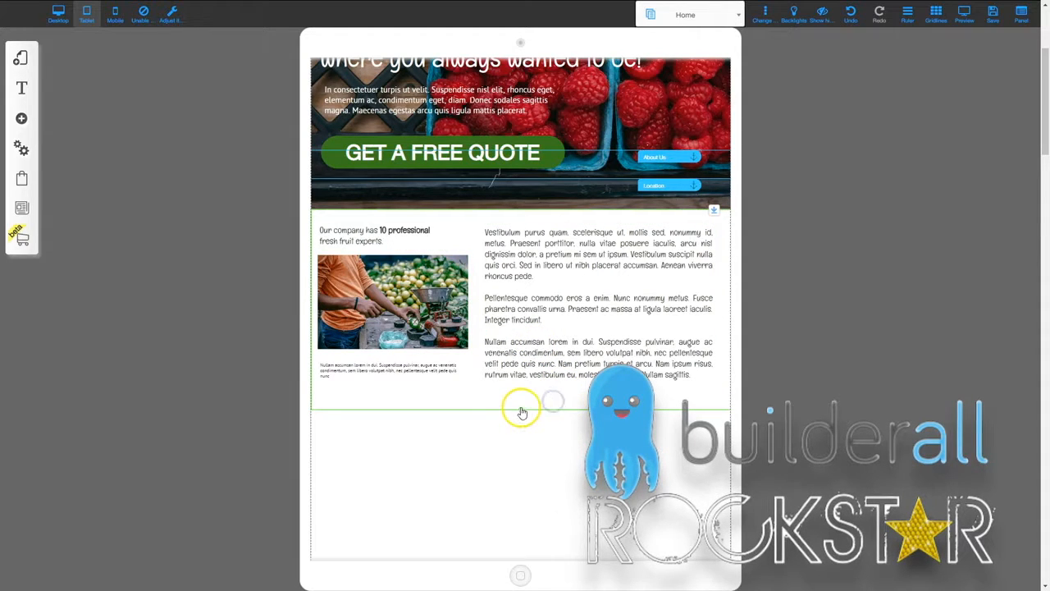
Step: Shorten the About Us panel slightly and move the WE ARE AWESOME AT OUR WORK panel up directly beneath it
{"action": "left_click_drag", "start_coordinate": [522, 404], "coordinate": [522, 399]}
{"action": "scroll", "coordinate": [554, 420], "scroll_direction": "down", "scroll_amount": 5}
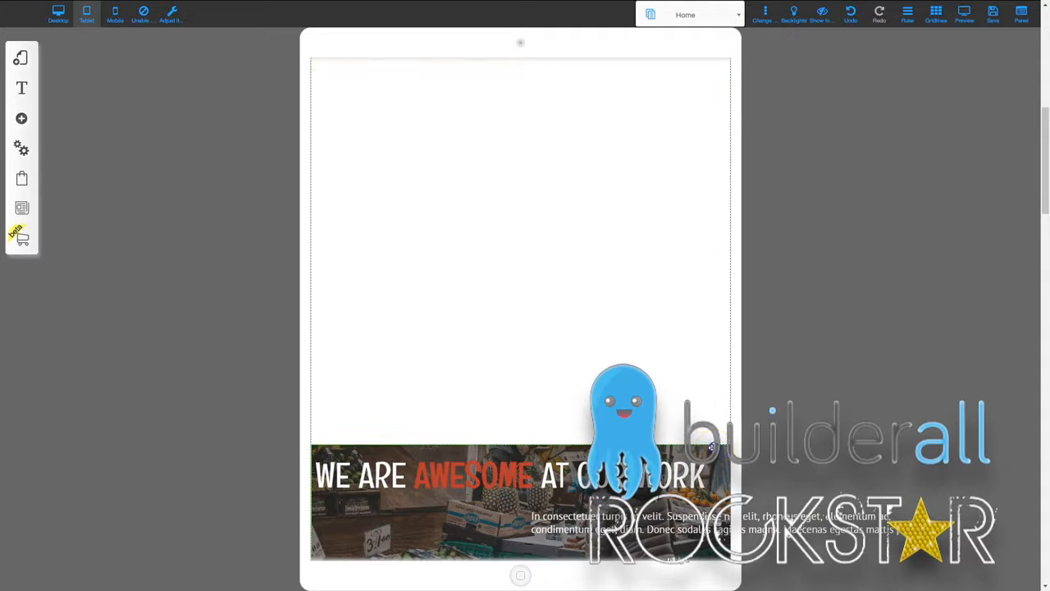
{"action": "left_click_drag", "start_coordinate": [712, 446], "coordinate": [713, 107]}
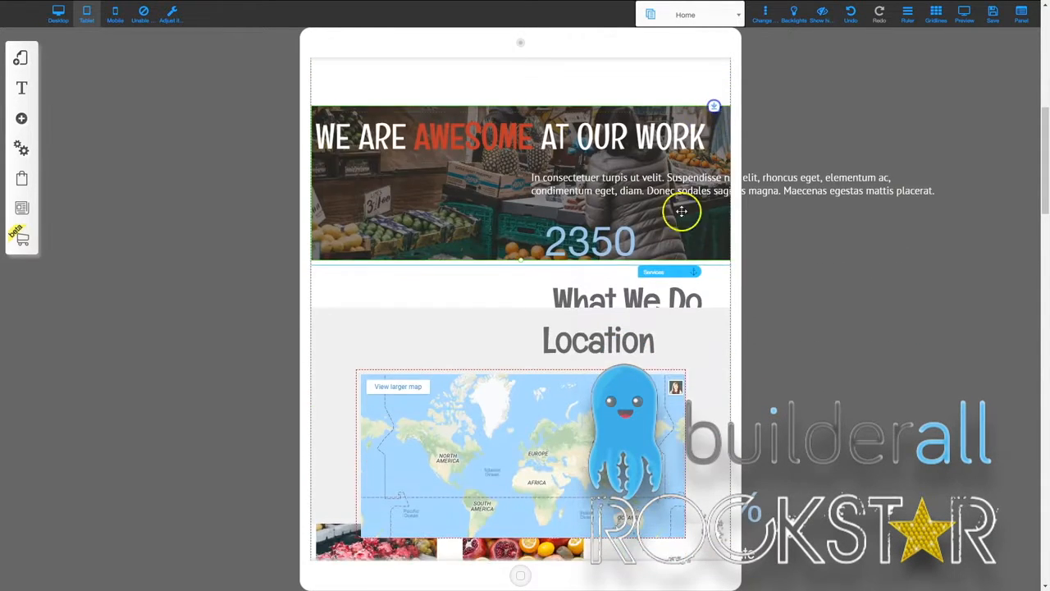
{"action": "scroll", "coordinate": [682, 211], "scroll_direction": "up", "scroll_amount": 4}
{"action": "left_click_drag", "start_coordinate": [714, 379], "coordinate": [715, 277]}
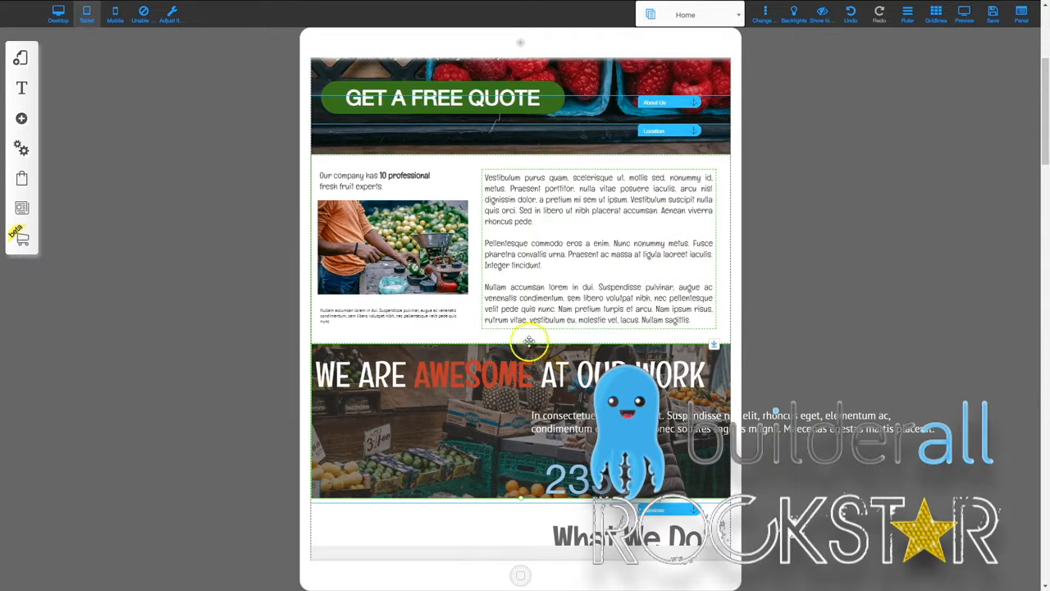
Step: Fit the WE ARE AWESOME heading inside its panel, then narrow the In consectetuer paragraph and place it just below the heading
{"action": "left_click", "coordinate": [508, 375]}
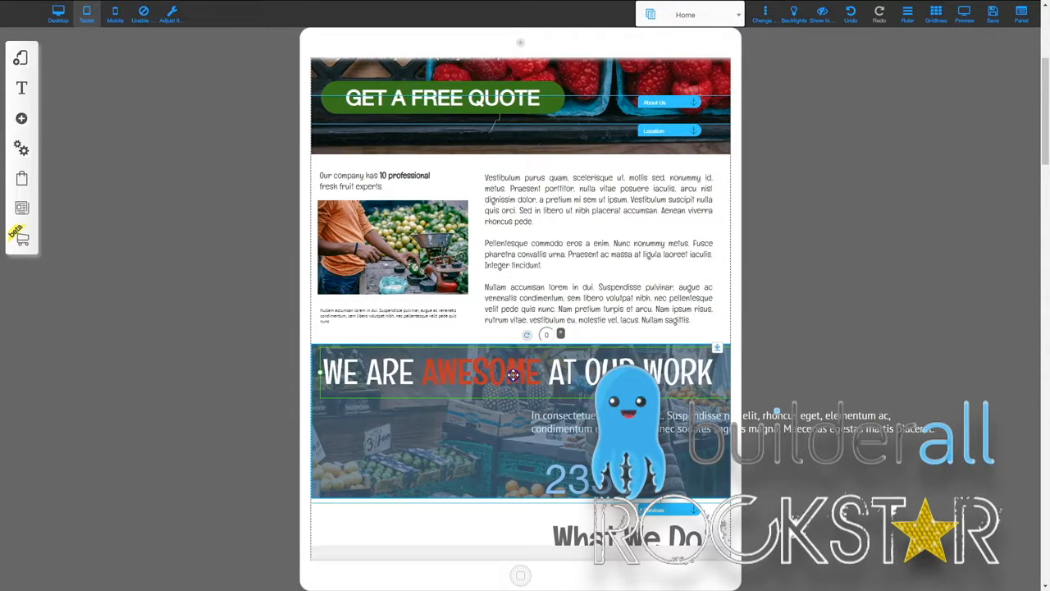
{"action": "left_click_drag", "start_coordinate": [507, 376], "coordinate": [506, 376]}
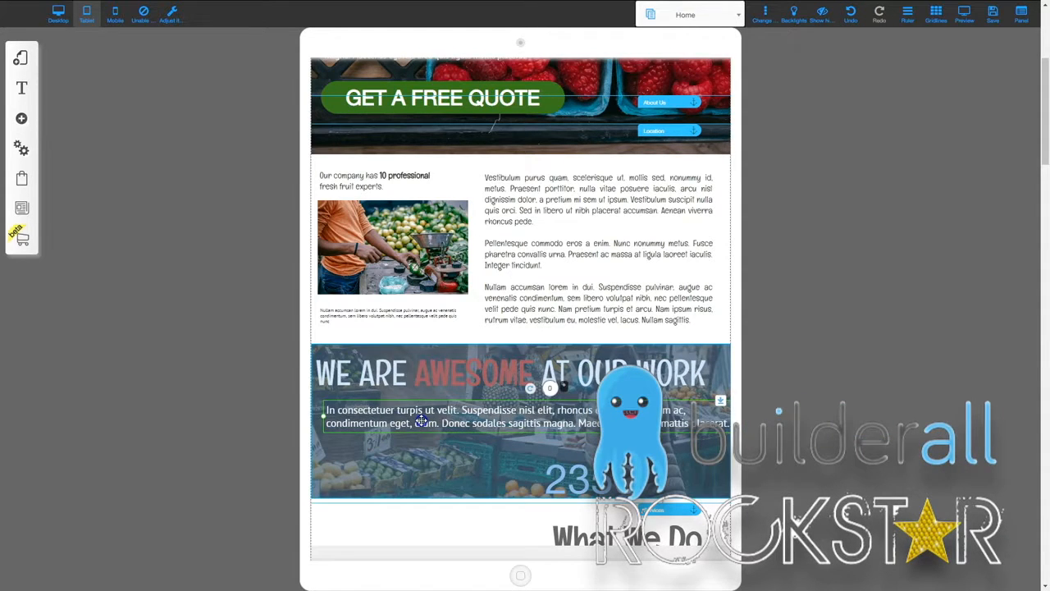
{"action": "left_click", "coordinate": [676, 415]}
{"action": "mouse_move", "coordinate": [677, 415]}
{"action": "left_mouse_down"}
{"action": "mouse_move", "coordinate": [703, 420]}
{"action": "mouse_move", "coordinate": [659, 417]}
{"action": "left_mouse_up"}
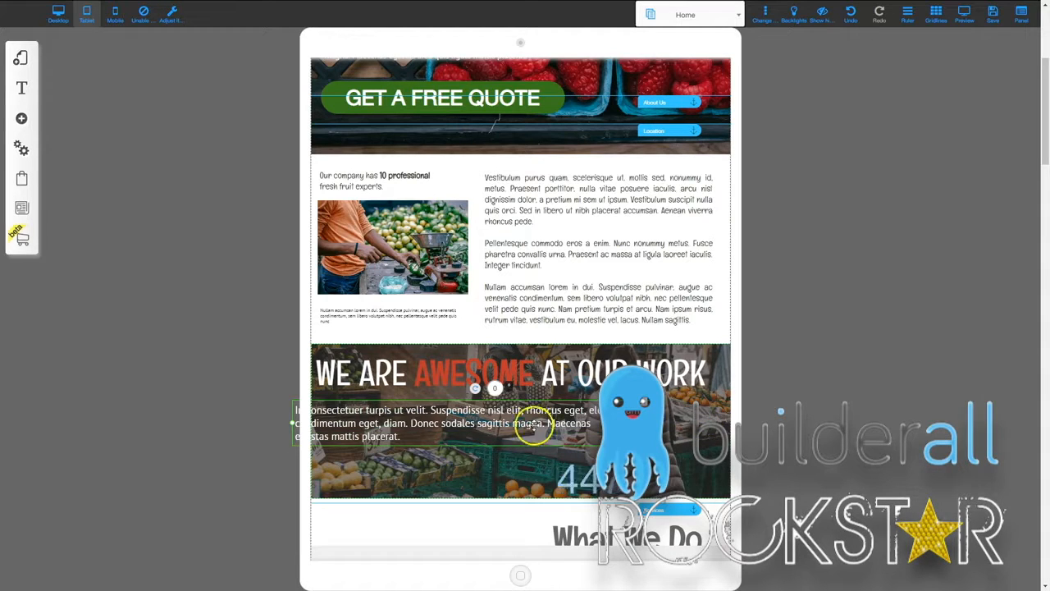
{"action": "left_click_drag", "start_coordinate": [394, 433], "coordinate": [416, 424]}
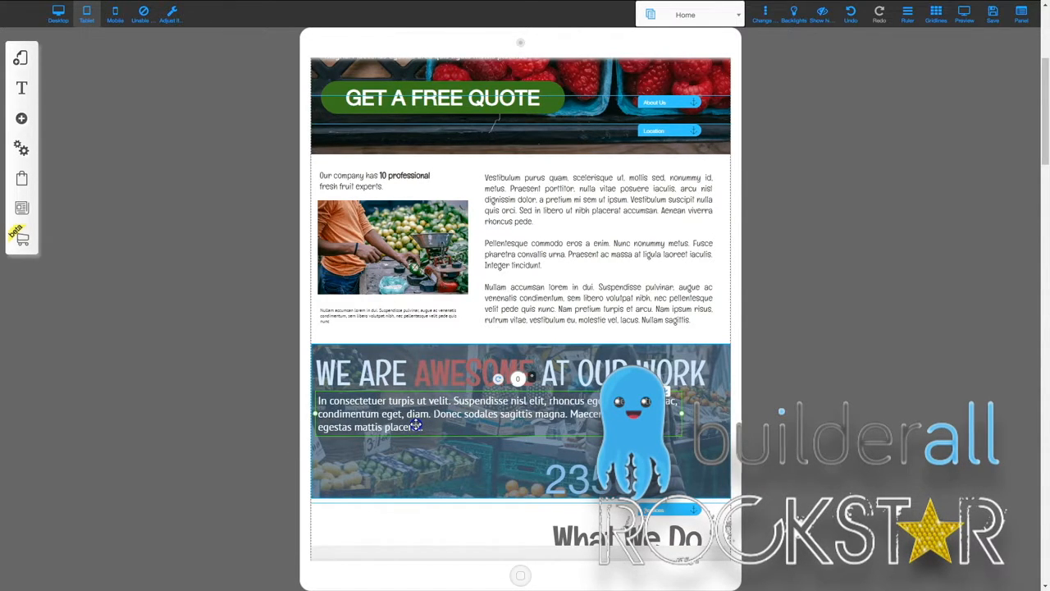
{"action": "left_click", "coordinate": [561, 487]}
{"action": "left_click", "coordinate": [693, 445]}
Step: Move the Location section down the page so it no longer covers the What We Do section
{"action": "scroll", "coordinate": [693, 445], "scroll_direction": "down", "scroll_amount": 3}
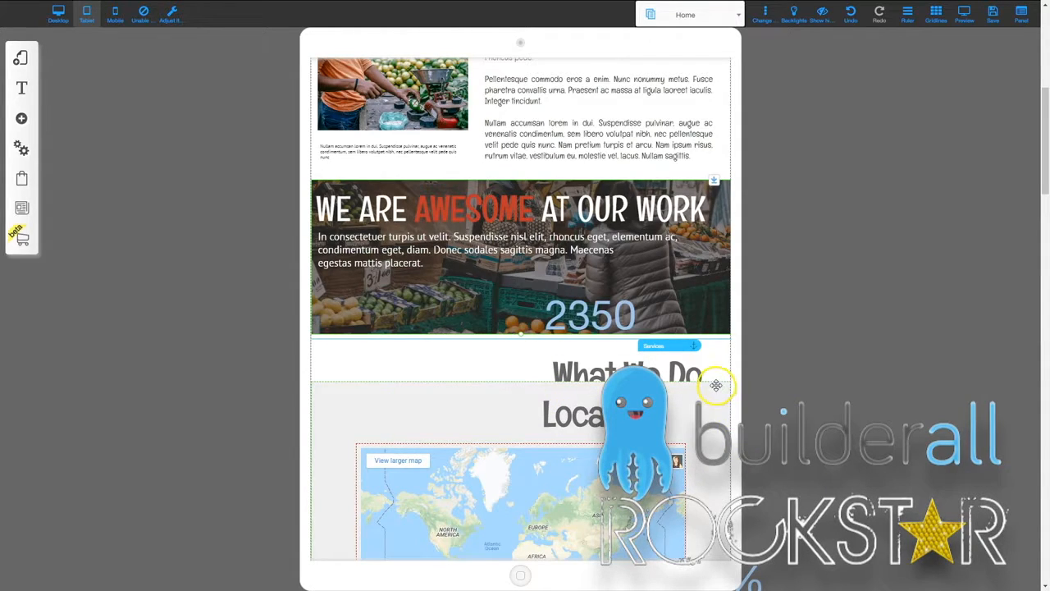
{"action": "scroll", "coordinate": [715, 385], "scroll_direction": "down", "scroll_amount": 5}
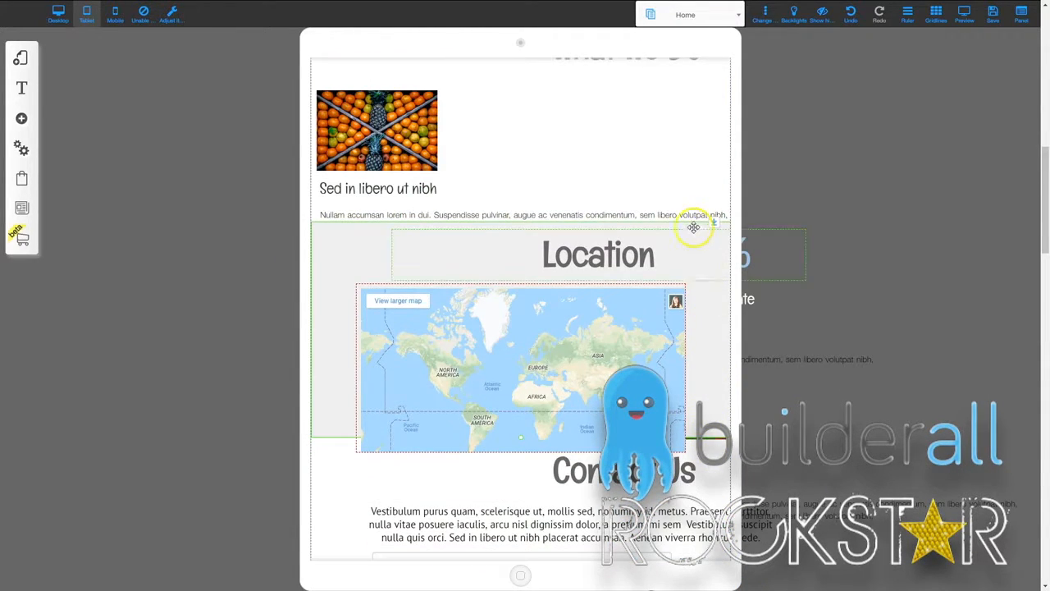
{"action": "scroll", "coordinate": [695, 520], "scroll_direction": "up", "scroll_amount": 12}
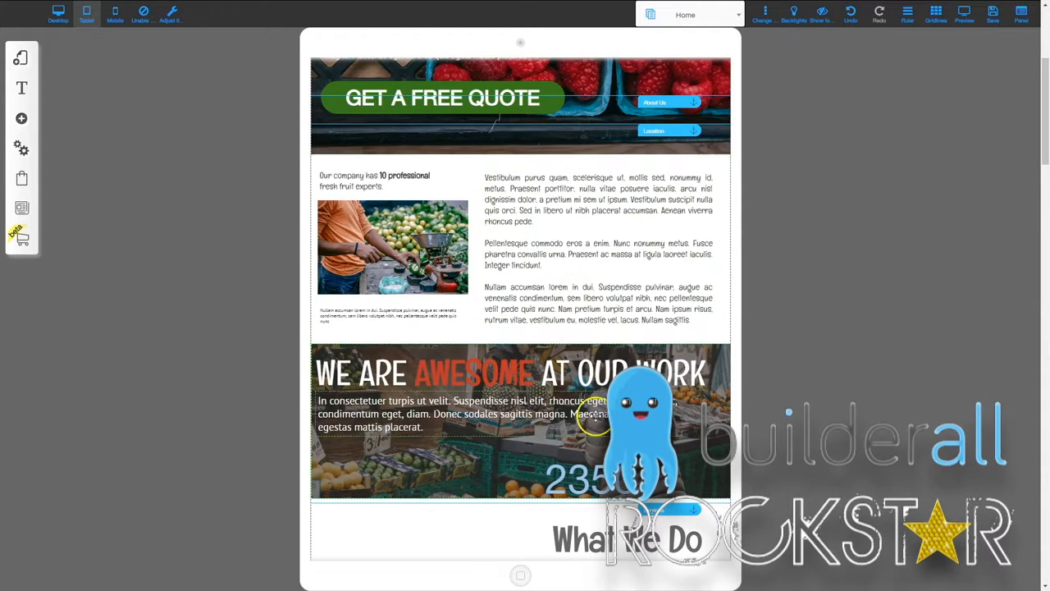
Step: Check how the counters are arranged in the desktop version's WE ARE AWESOME section, then return to the tablet version
{"action": "left_click", "coordinate": [56, 16]}
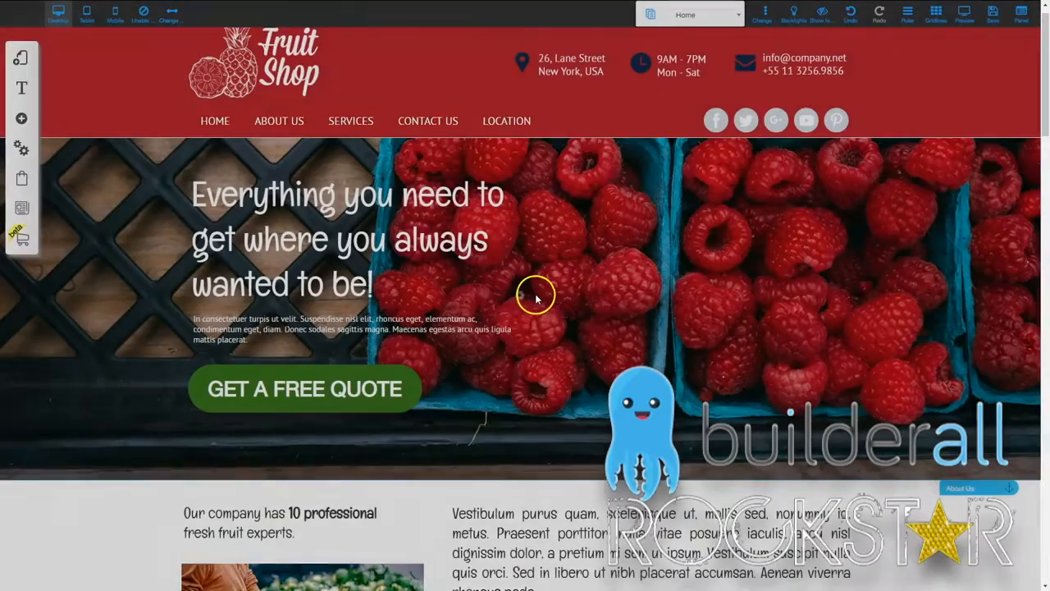
{"action": "scroll", "coordinate": [481, 387], "scroll_direction": "down", "scroll_amount": 6}
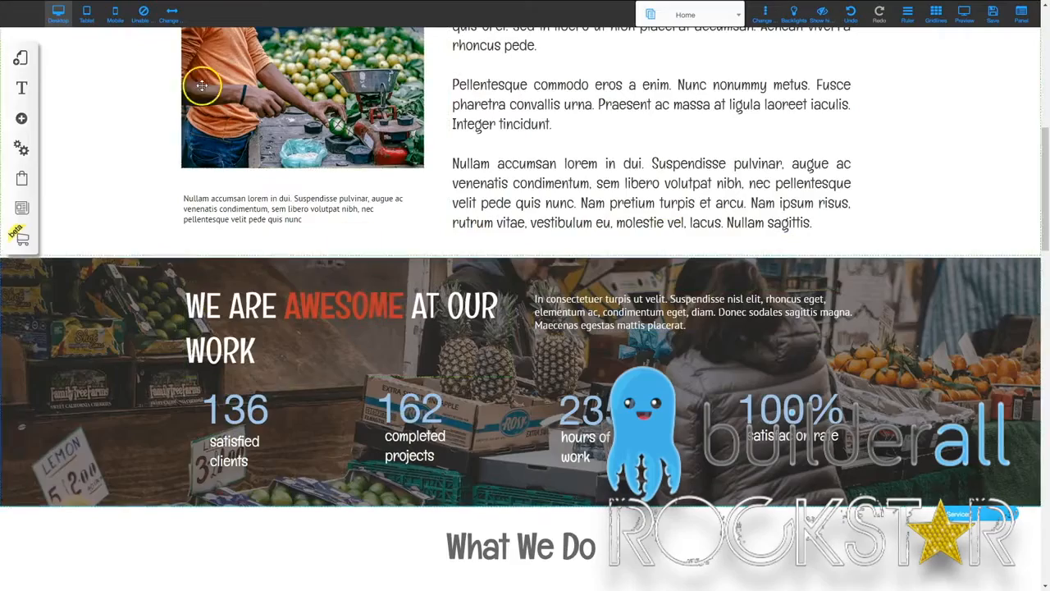
{"action": "left_click", "coordinate": [86, 14]}
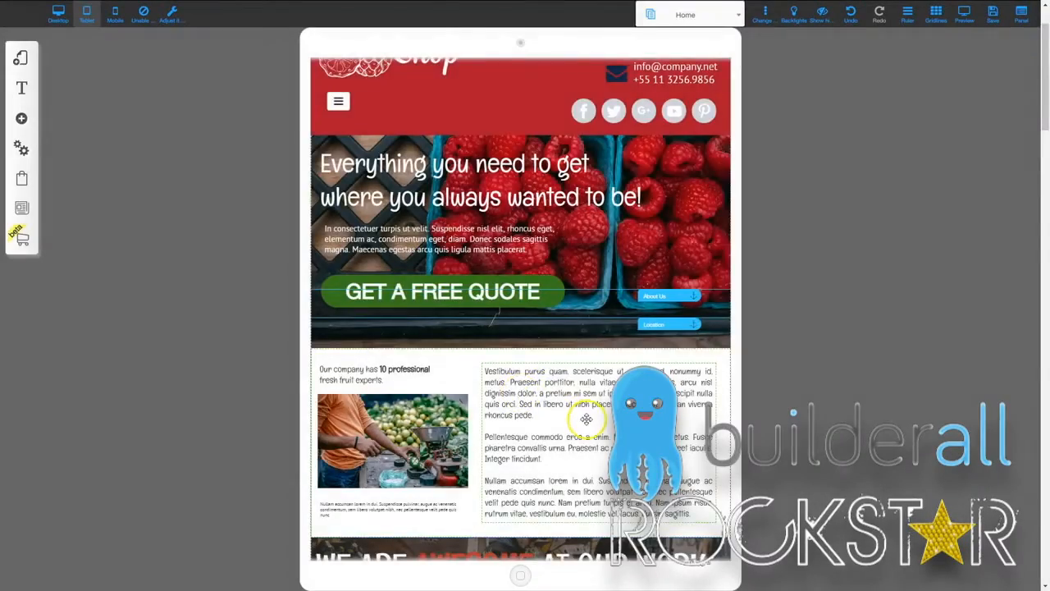
Step: Move the What We Do section far down the page to clear space around the hidden counters
{"action": "scroll", "coordinate": [586, 418], "scroll_direction": "down", "scroll_amount": 5}
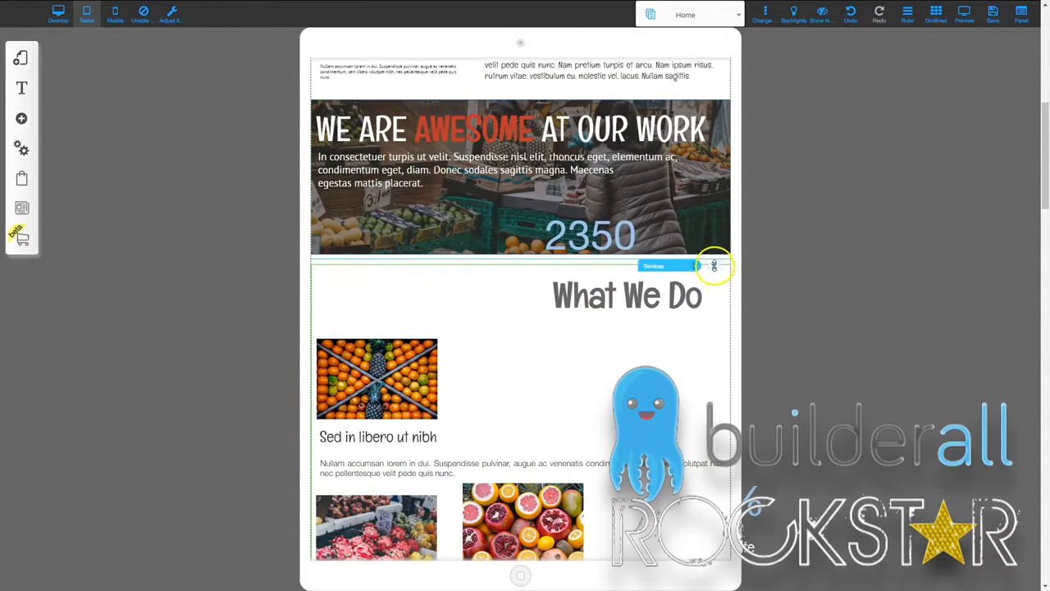
{"action": "left_click_drag", "start_coordinate": [715, 268], "coordinate": [719, 554]}
{"action": "scroll", "coordinate": [716, 525], "scroll_direction": "down", "scroll_amount": 3}
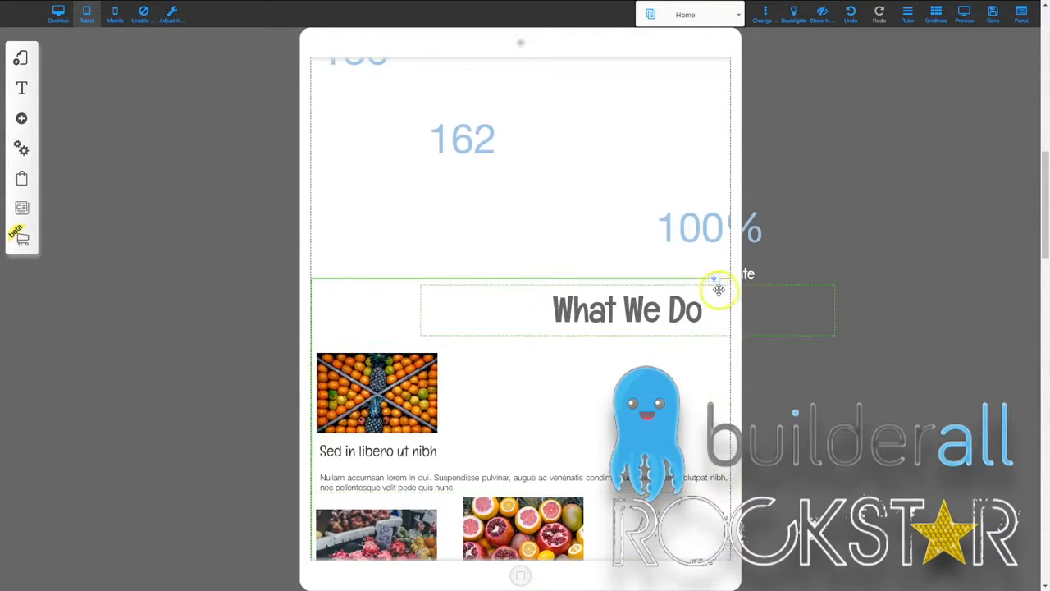
{"action": "left_click_drag", "start_coordinate": [713, 279], "coordinate": [695, 589]}
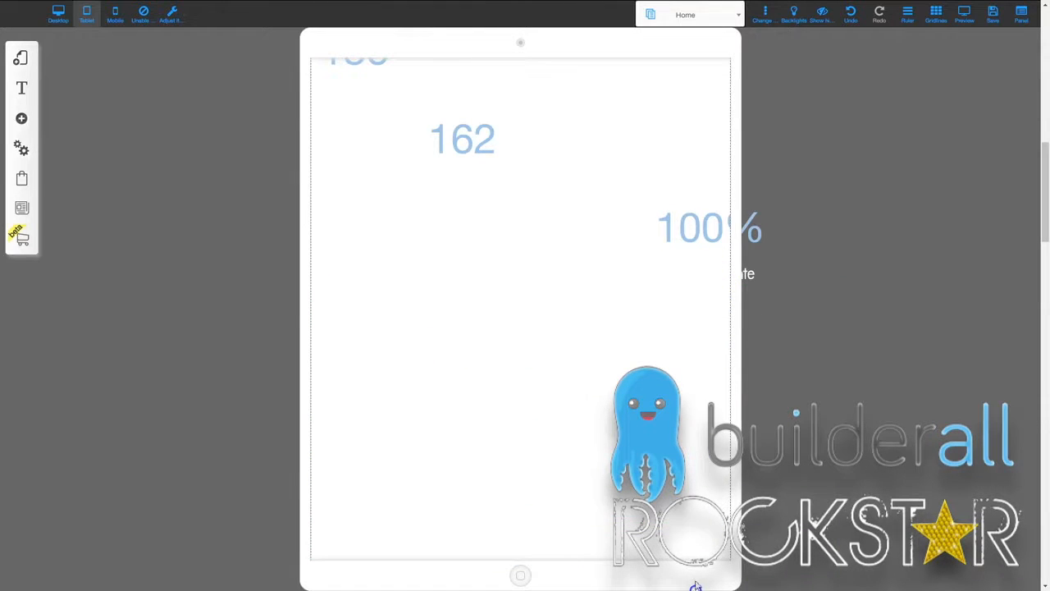
Step: Move the 136, 162 and 100% counters with their captions up onto the WE ARE AWESOME panel
{"action": "scroll", "coordinate": [574, 386], "scroll_direction": "up", "scroll_amount": 3}
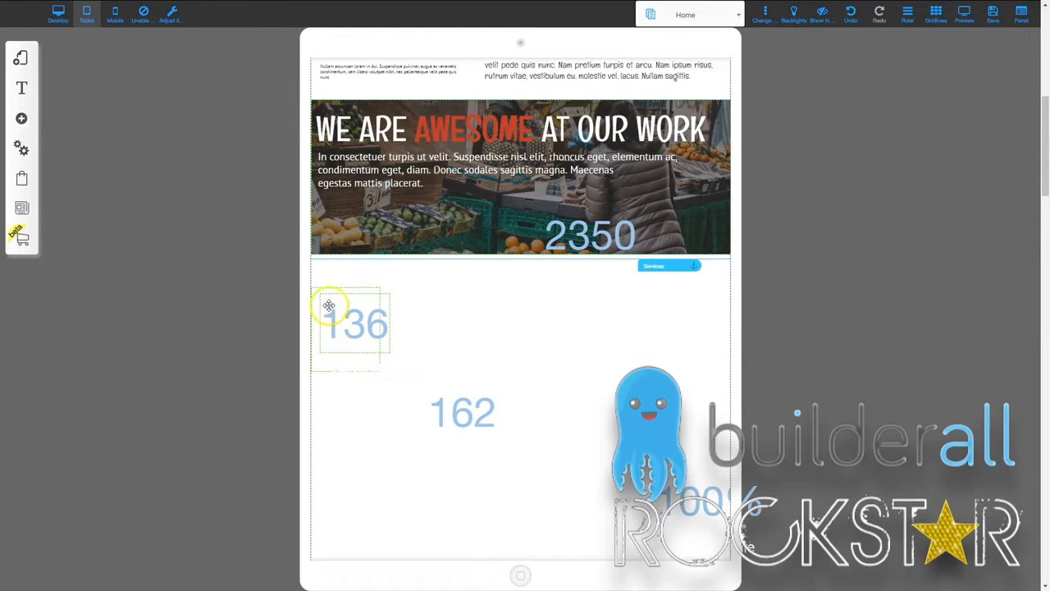
{"action": "left_click_drag", "start_coordinate": [319, 292], "coordinate": [322, 139]}
{"action": "left_click", "coordinate": [410, 386]}
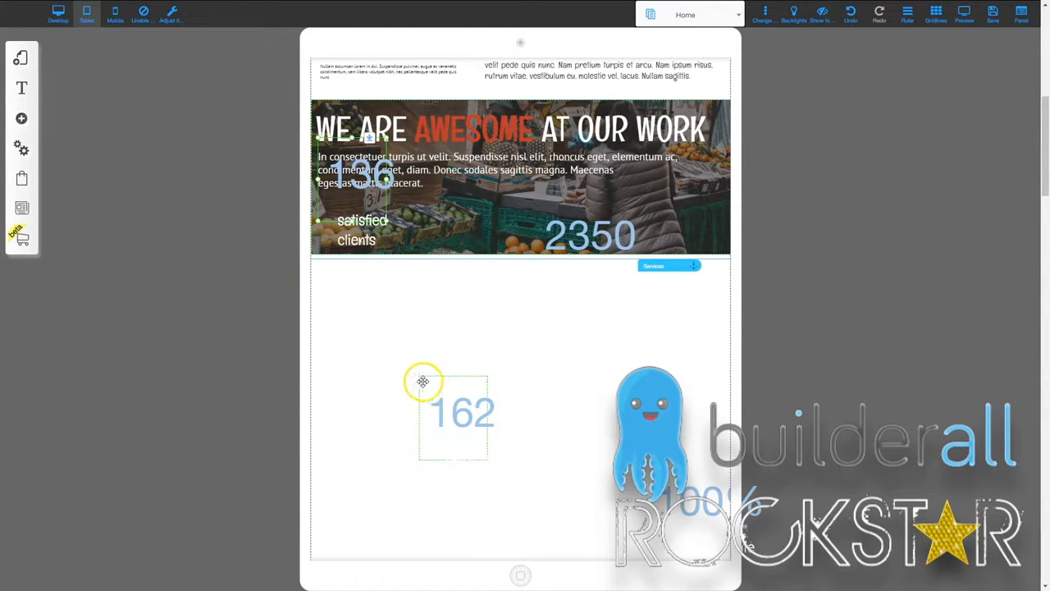
{"action": "left_click_drag", "start_coordinate": [443, 273], "coordinate": [416, 169]}
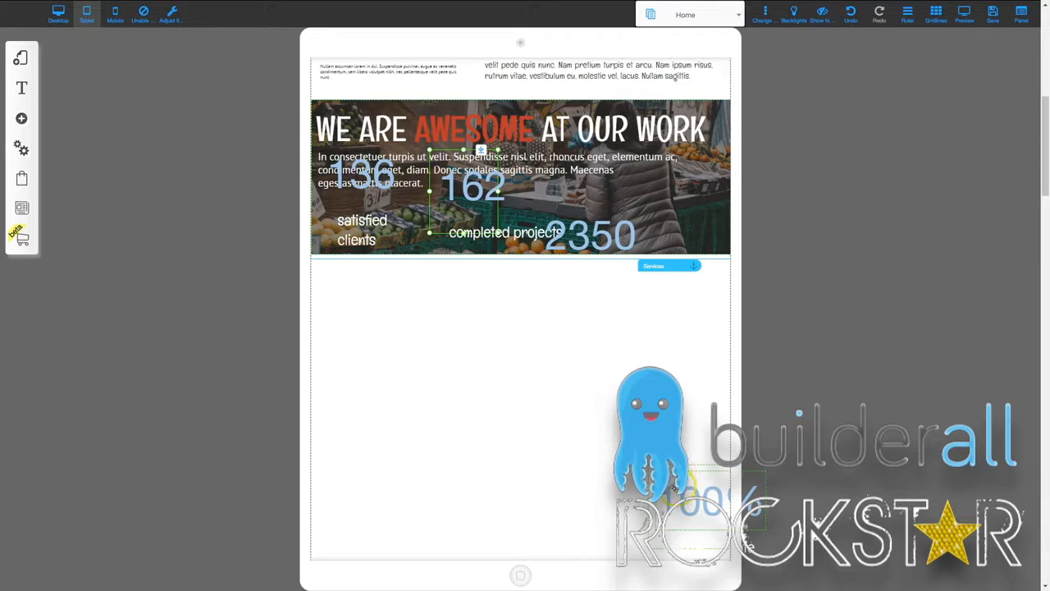
{"action": "left_click_drag", "start_coordinate": [647, 474], "coordinate": [669, 143]}
Step: Move the Services anchor up above the WE ARE AWESOME panel and extend the panel downward to hold all the counters
{"action": "left_click_drag", "start_coordinate": [666, 263], "coordinate": [653, 55]}
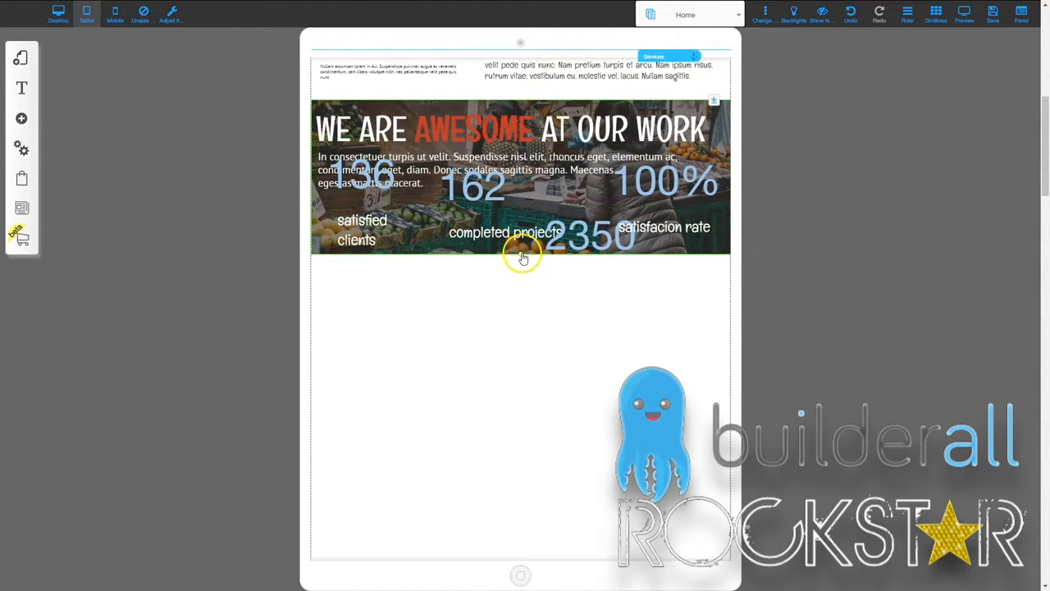
{"action": "left_click_drag", "start_coordinate": [521, 256], "coordinate": [511, 357]}
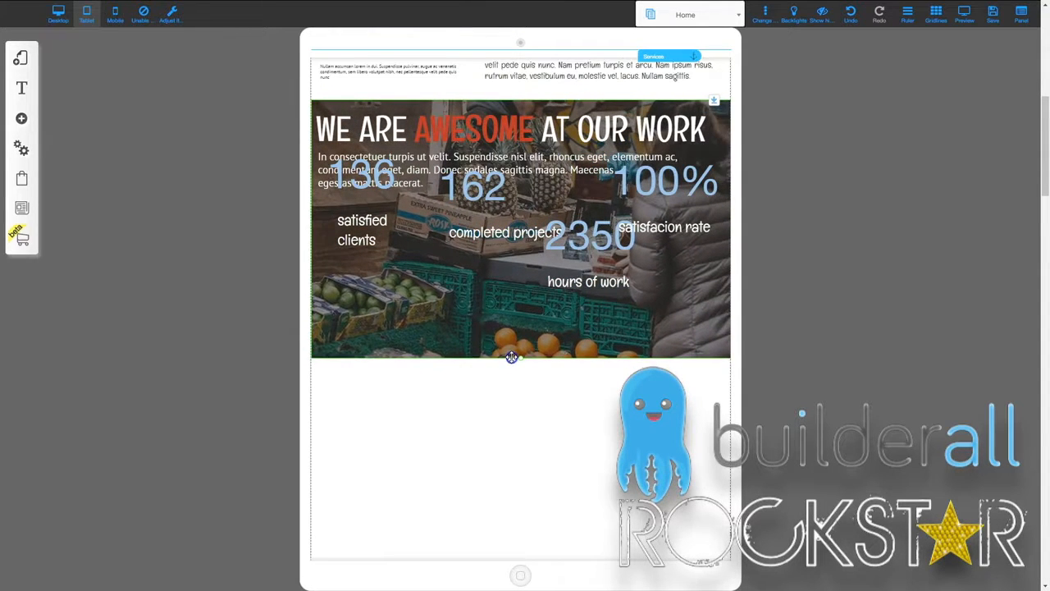
Step: Place the 136 counter below the paragraph near the panel's left edge and tuck the satisfied clients caption directly under it
{"action": "scroll", "coordinate": [513, 428], "scroll_direction": "up", "scroll_amount": 1}
{"action": "scroll", "coordinate": [512, 432], "scroll_direction": "up", "scroll_amount": 3}
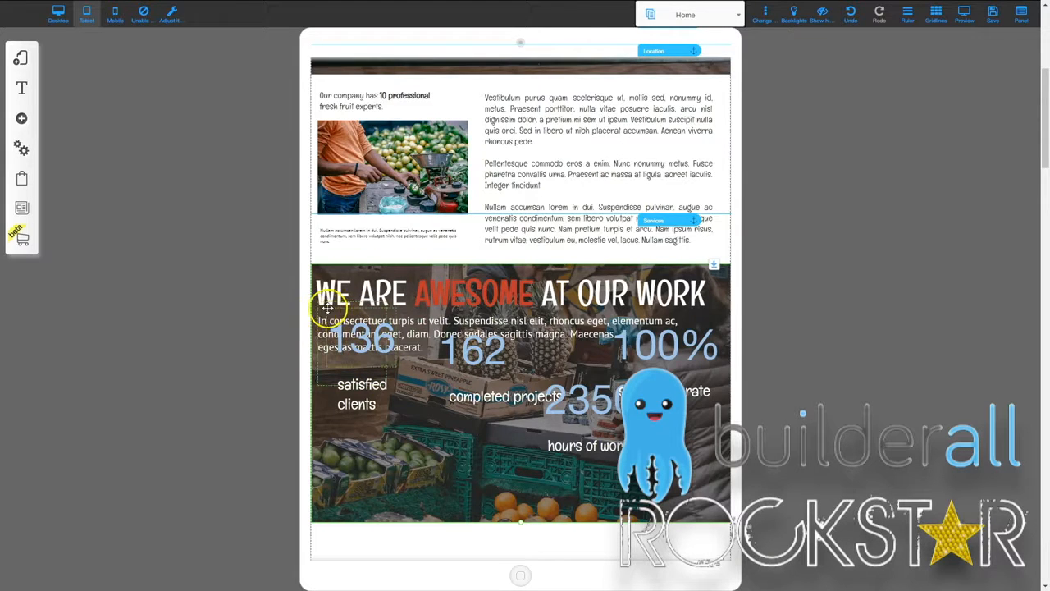
{"action": "left_click_drag", "start_coordinate": [324, 303], "coordinate": [326, 337]}
{"action": "left_click_drag", "start_coordinate": [330, 349], "coordinate": [317, 347]}
{"action": "left_click", "coordinate": [357, 435]}
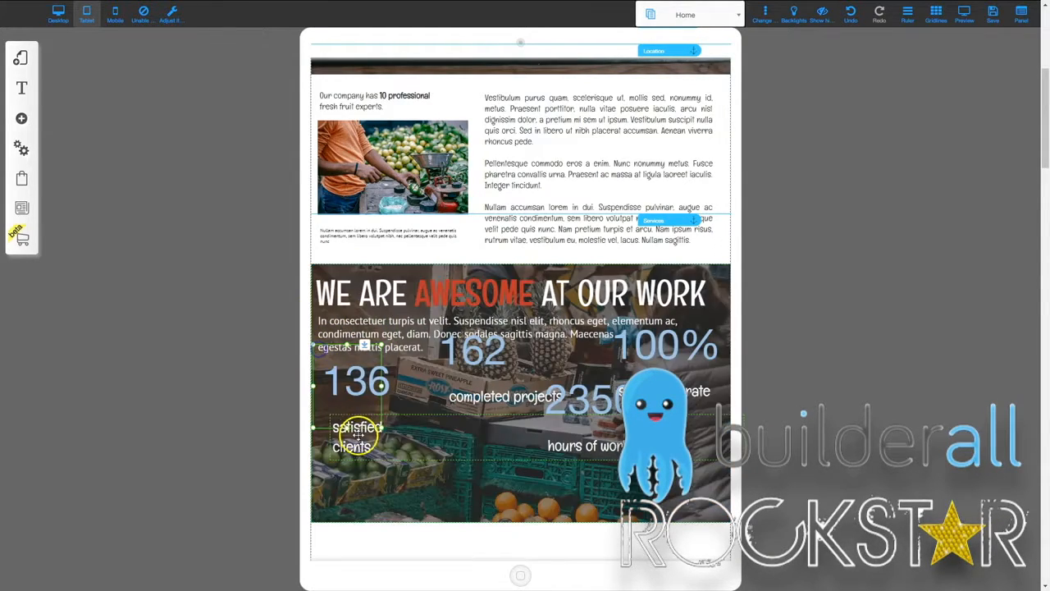
{"action": "left_click_drag", "start_coordinate": [358, 440], "coordinate": [354, 416]}
Step: Line up the 162 counter beside 136, and place its completed projects caption beneath it, narrowed to wrap onto two lines
{"action": "left_click", "coordinate": [459, 361]}
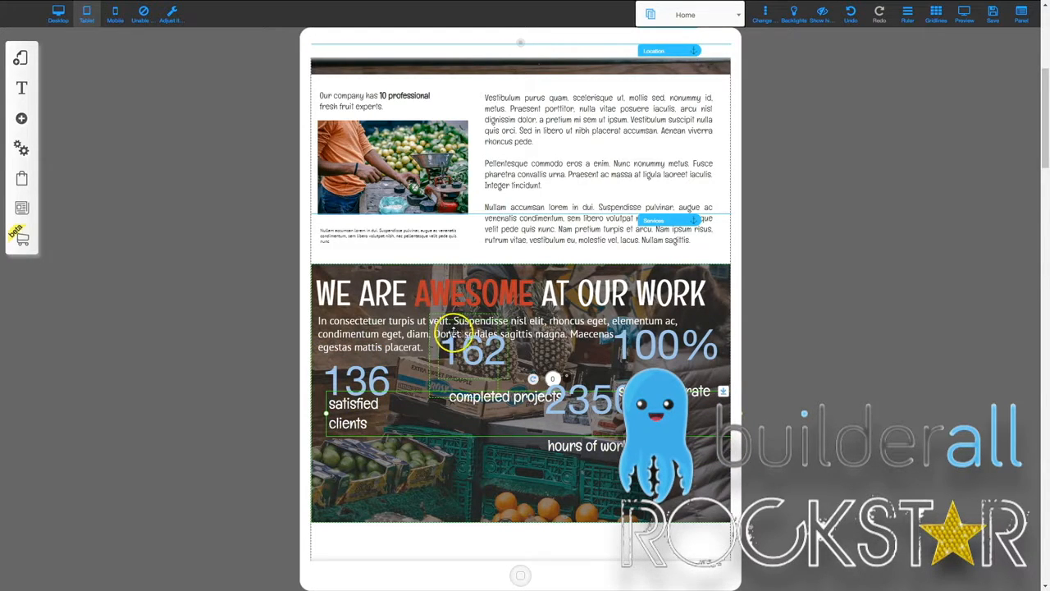
{"action": "left_click_drag", "start_coordinate": [433, 348], "coordinate": [418, 378]}
{"action": "left_click_drag", "start_coordinate": [462, 427], "coordinate": [460, 408]}
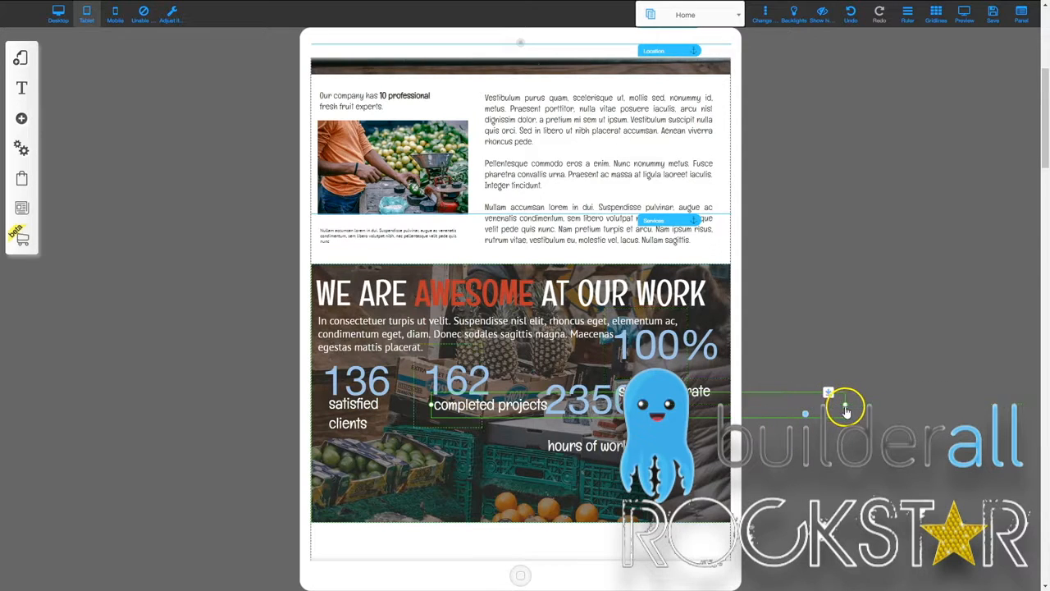
{"action": "left_click_drag", "start_coordinate": [798, 411], "coordinate": [524, 421]}
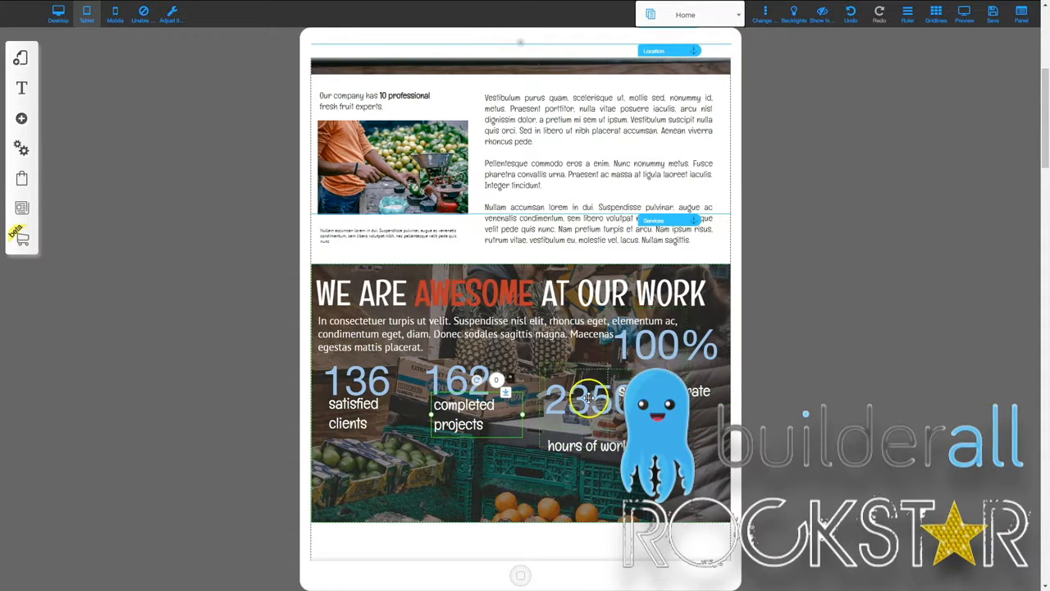
Step: Align the 2350 counter with the row and place its hours of work caption beneath it, narrowed to two lines
{"action": "left_click_drag", "start_coordinate": [544, 369], "coordinate": [527, 346]}
{"action": "left_click_drag", "start_coordinate": [572, 432], "coordinate": [571, 413]}
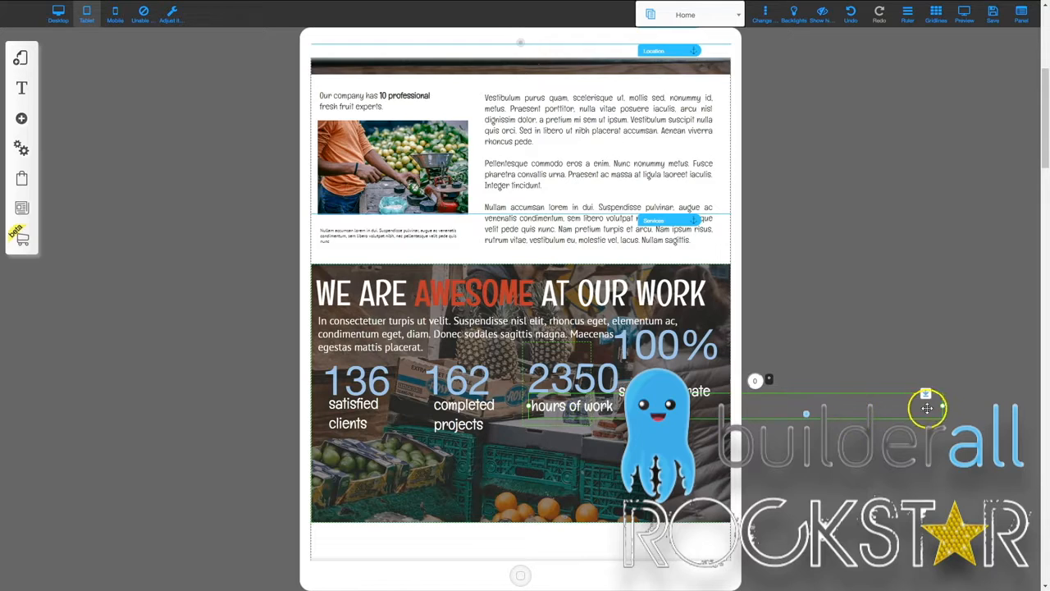
{"action": "left_click_drag", "start_coordinate": [926, 406], "coordinate": [601, 421]}
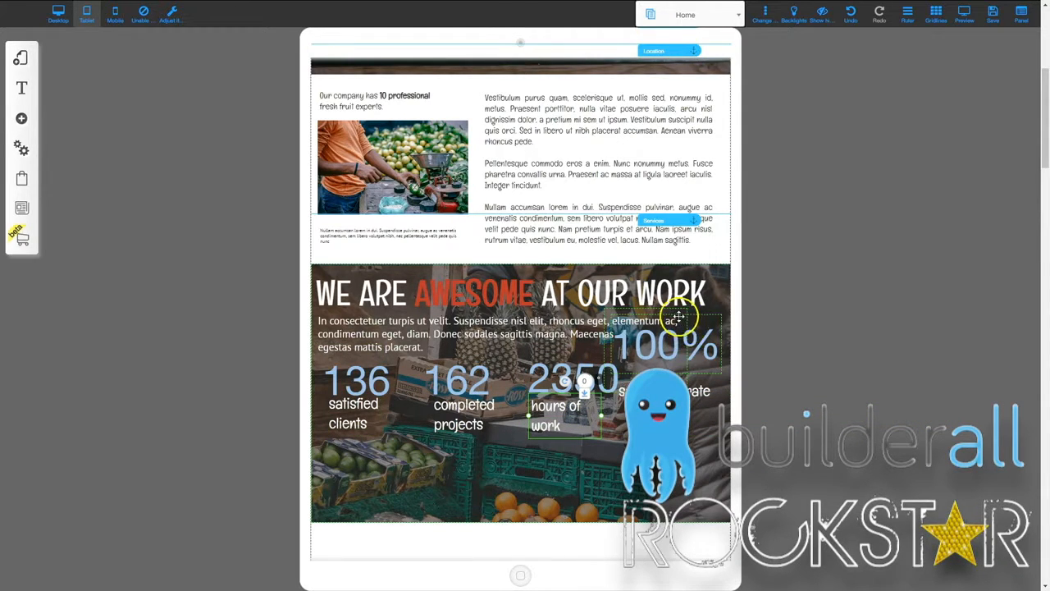
Step: Lower the 100% counter to the end of the row and fit its satisfacion rate caption beneath it on two lines
{"action": "left_click_drag", "start_coordinate": [678, 314], "coordinate": [687, 347]}
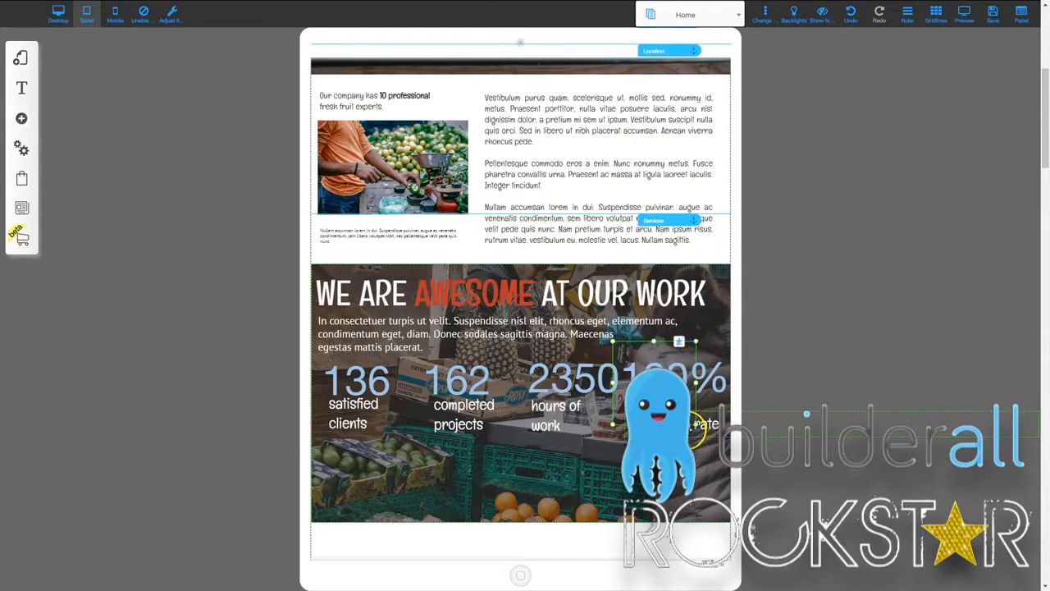
{"action": "left_click_drag", "start_coordinate": [688, 426], "coordinate": [687, 408]}
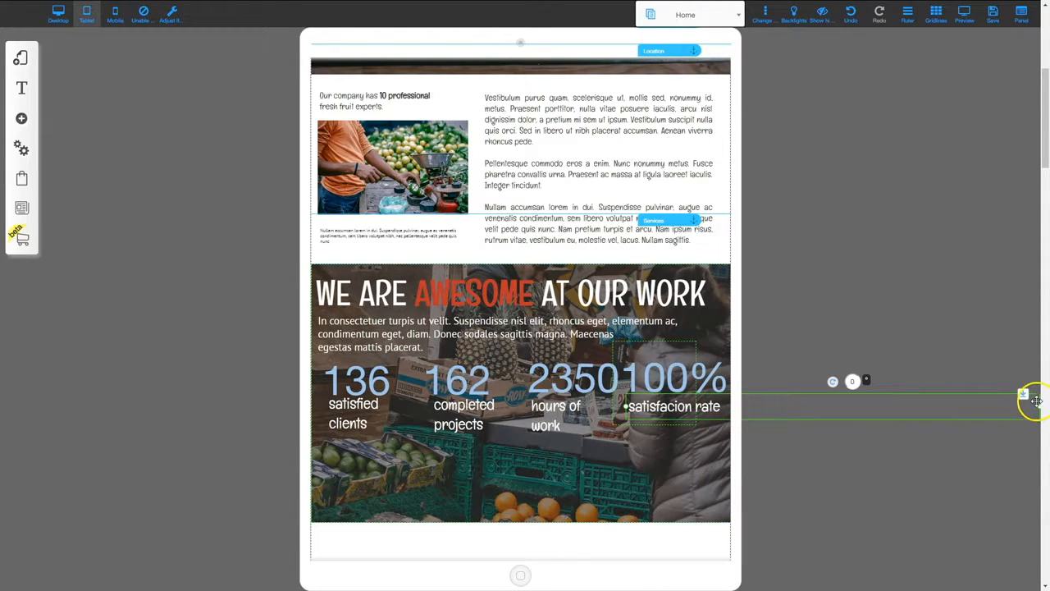
{"action": "left_click_drag", "start_coordinate": [1038, 409], "coordinate": [710, 428]}
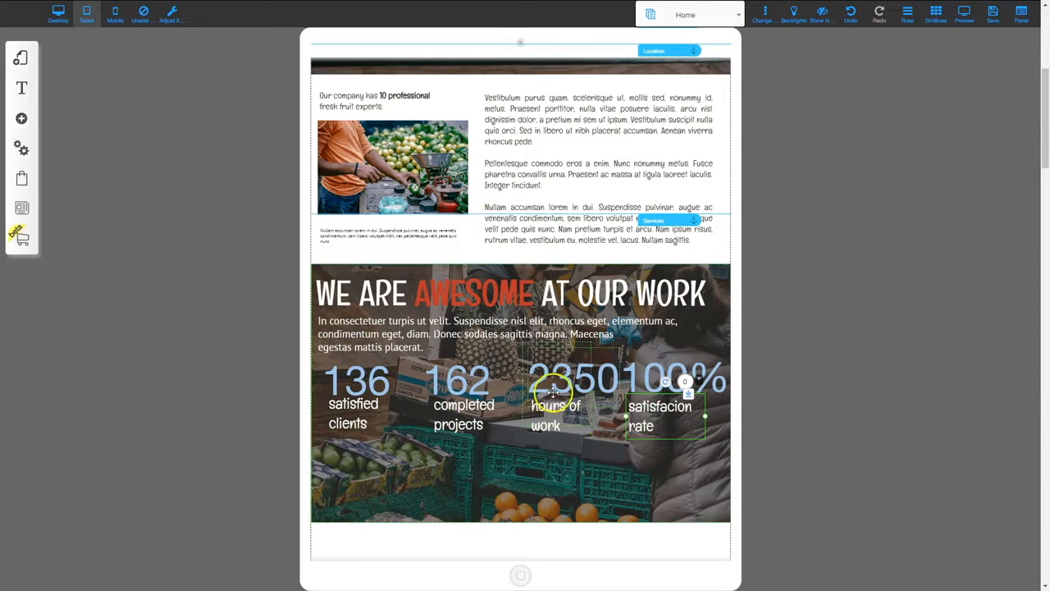
Step: Shift the 2350 and 162 counters slightly left to even the spacing, and shorten the panel to end just below the captions
{"action": "left_click_drag", "start_coordinate": [556, 347], "coordinate": [545, 348]}
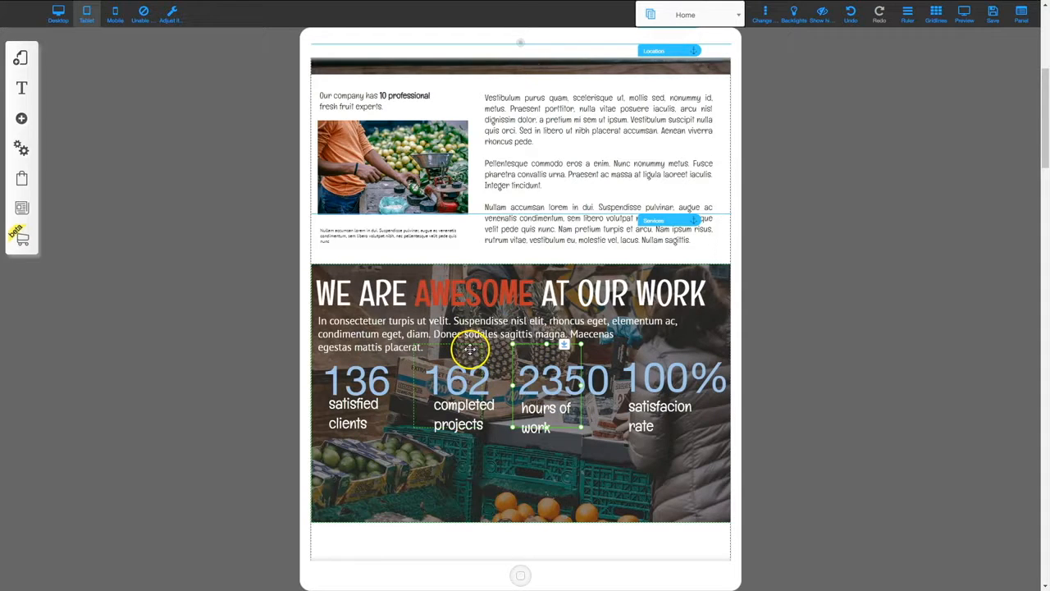
{"action": "left_click_drag", "start_coordinate": [469, 349], "coordinate": [463, 348]}
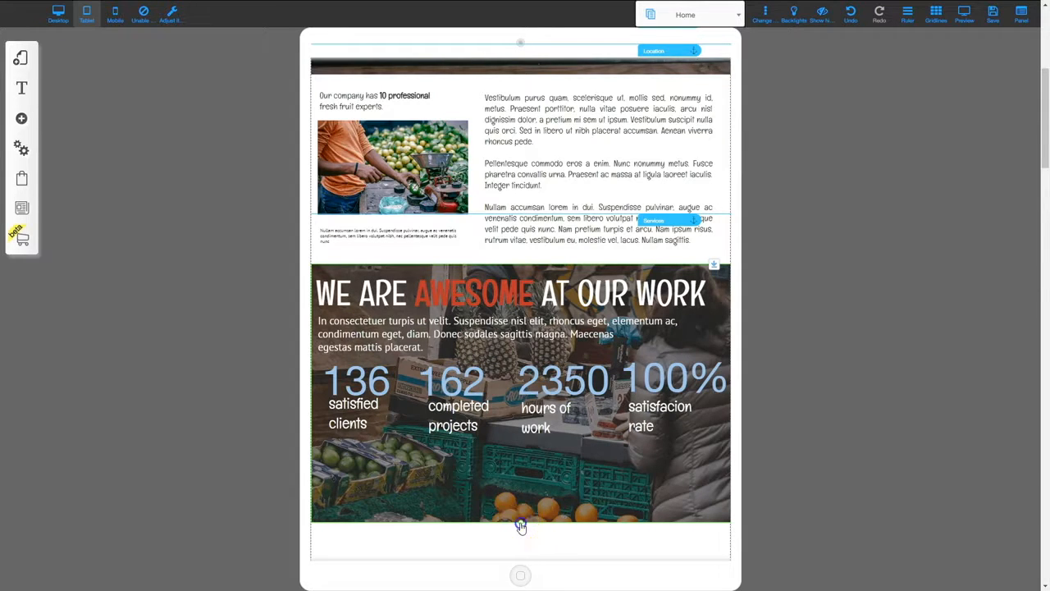
{"action": "left_click_drag", "start_coordinate": [520, 526], "coordinate": [520, 466]}
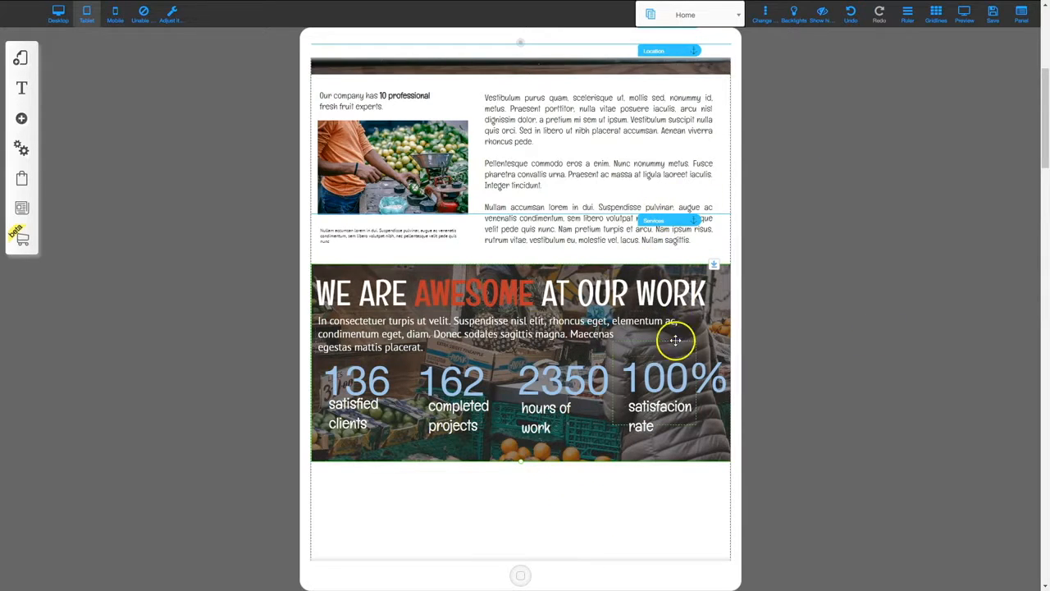
Step: View the counters and What We Do sections in the desktop version for reference, and return to the tablet layout
{"action": "left_click", "coordinate": [60, 18]}
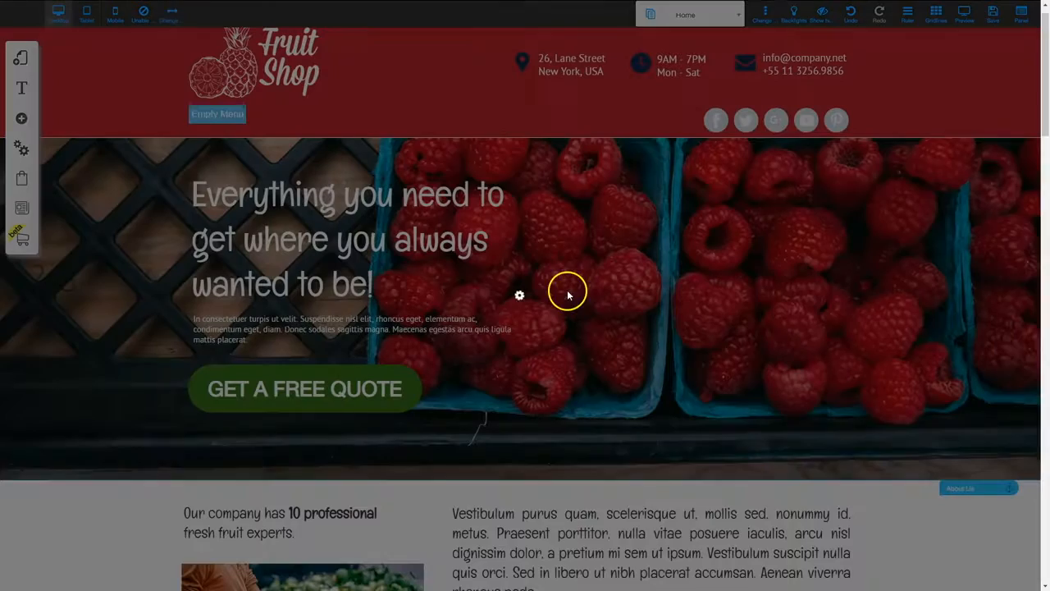
{"action": "scroll", "coordinate": [572, 415], "scroll_direction": "down", "scroll_amount": 7}
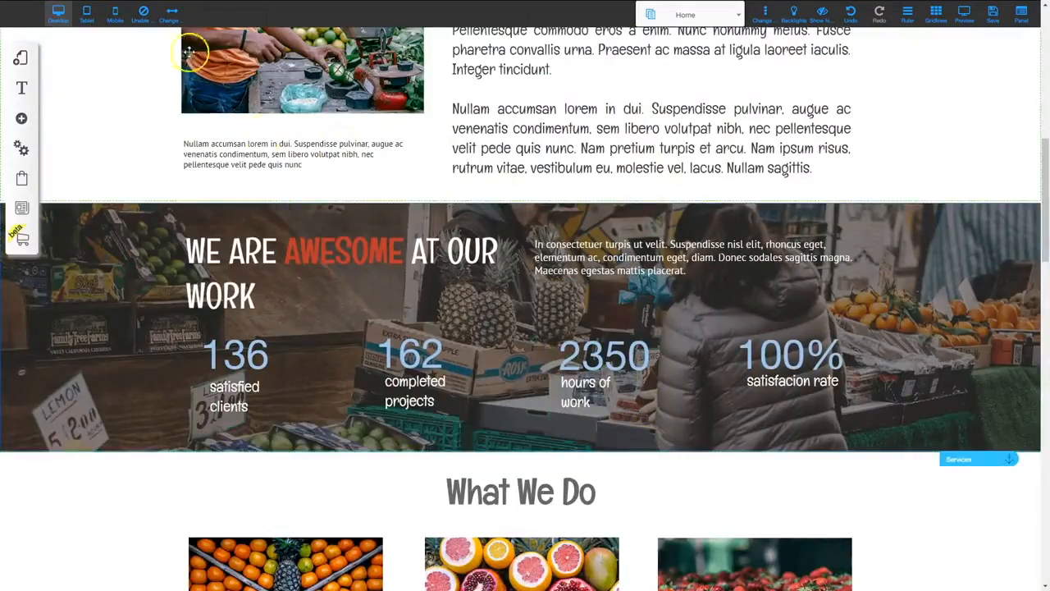
{"action": "left_click", "coordinate": [58, 12]}
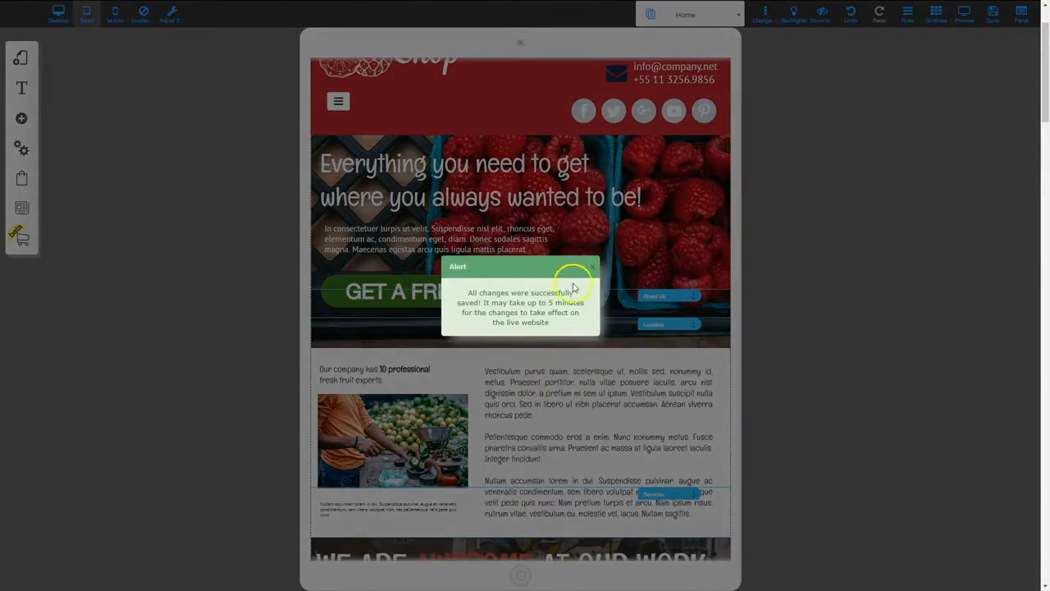
{"action": "left_click", "coordinate": [574, 277]}
Step: Move the What We Do section up directly below the counters panel and centre its heading across the page
{"action": "scroll", "coordinate": [579, 369], "scroll_direction": "down", "scroll_amount": 10}
{"action": "scroll", "coordinate": [583, 458], "scroll_direction": "down", "scroll_amount": 5}
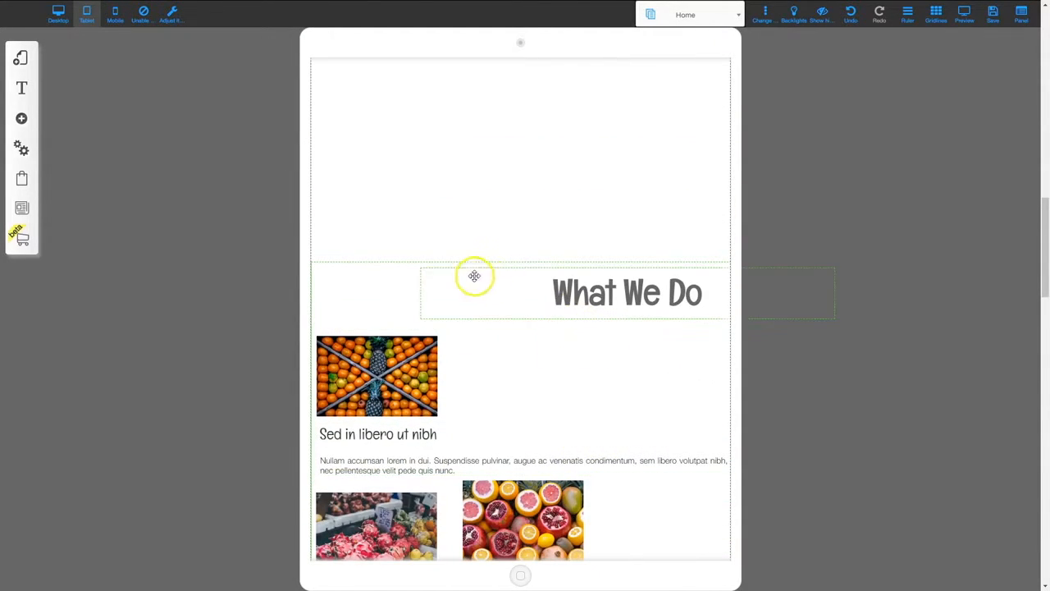
{"action": "left_click_drag", "start_coordinate": [715, 261], "coordinate": [719, 77]}
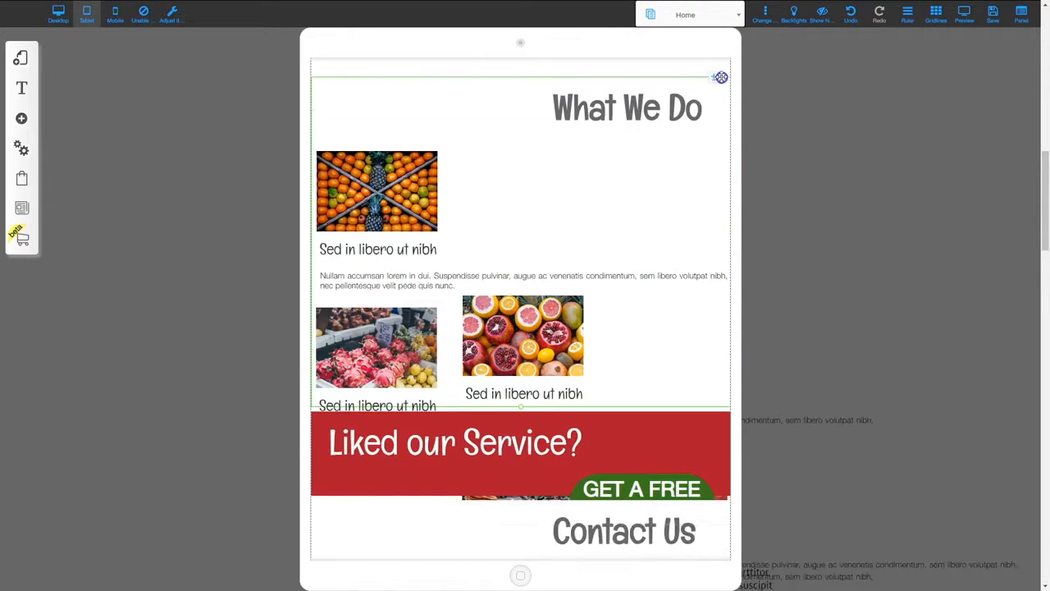
{"action": "scroll", "coordinate": [705, 304], "scroll_direction": "up", "scroll_amount": 4}
{"action": "left_click_drag", "start_coordinate": [714, 402], "coordinate": [715, 298]}
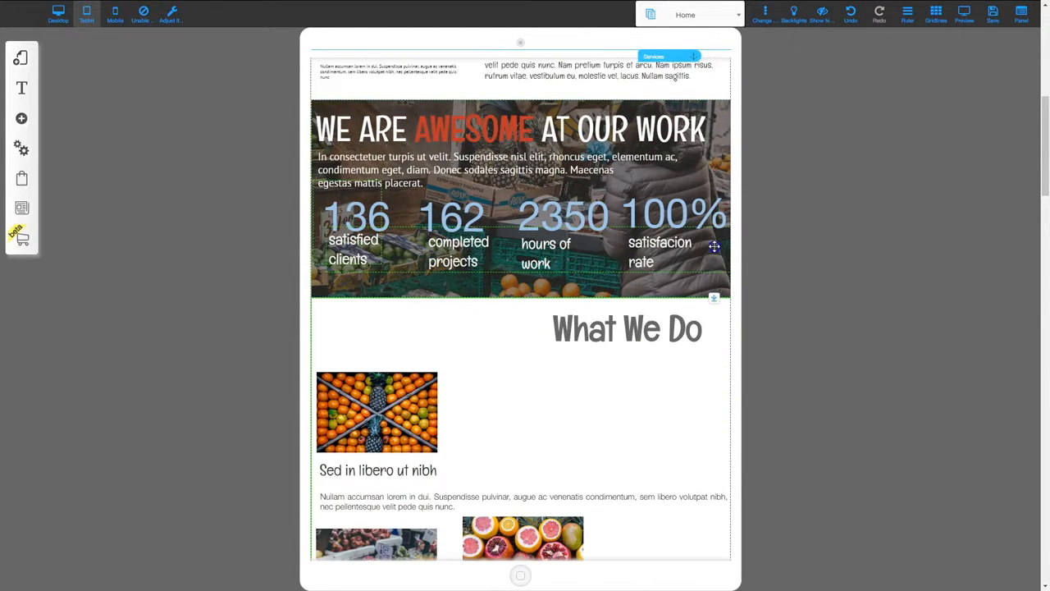
{"action": "left_click", "coordinate": [630, 322]}
{"action": "left_click_drag", "start_coordinate": [631, 326], "coordinate": [531, 325]}
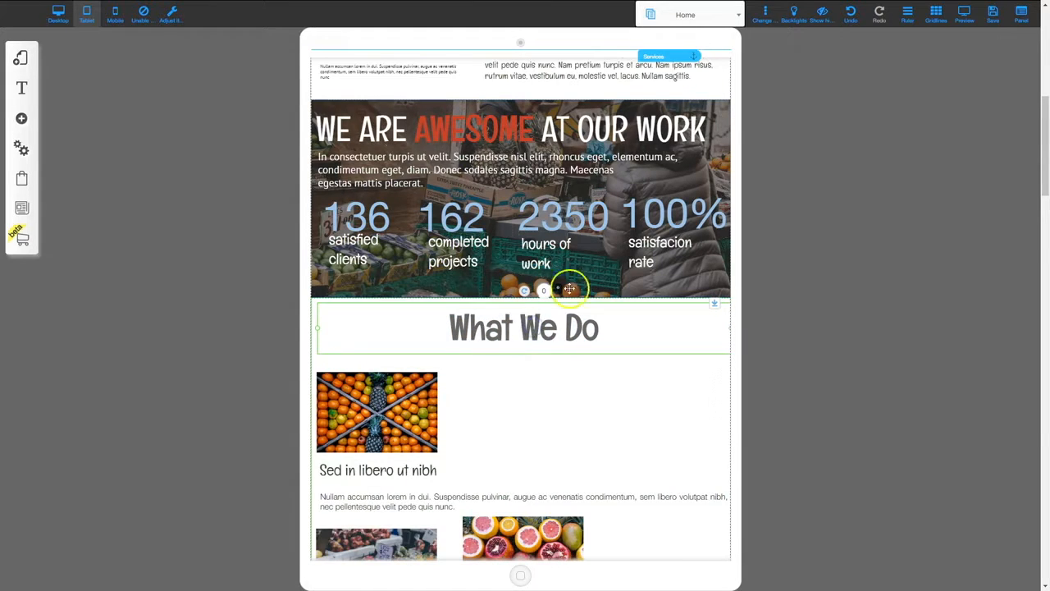
Step: Move the red Liked our Service? band far down the page to clear space below all the service items
{"action": "scroll", "coordinate": [548, 446], "scroll_direction": "down", "scroll_amount": 3}
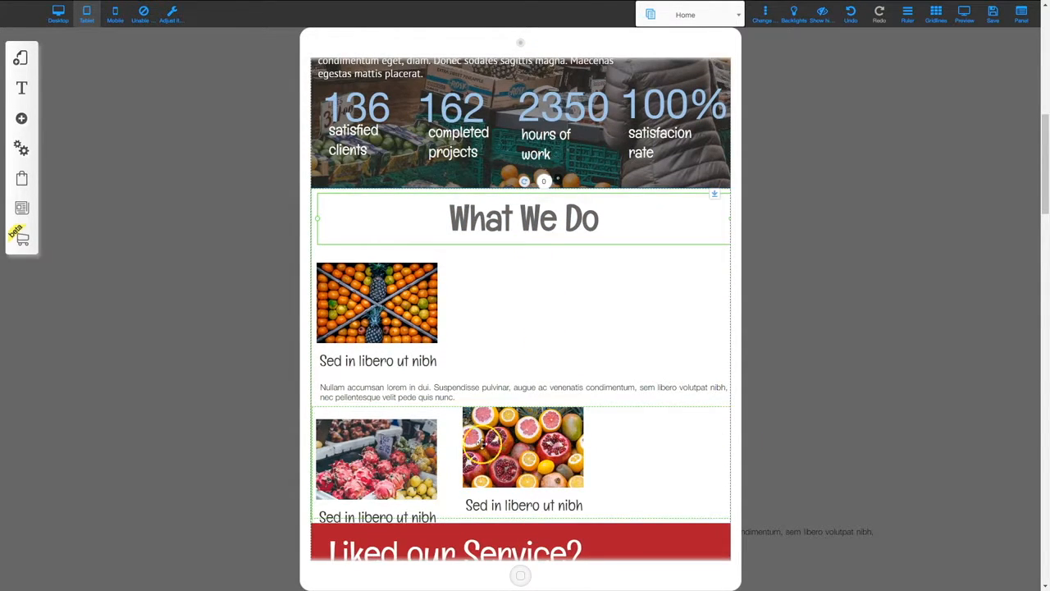
{"action": "scroll", "coordinate": [694, 501], "scroll_direction": "down", "scroll_amount": 5}
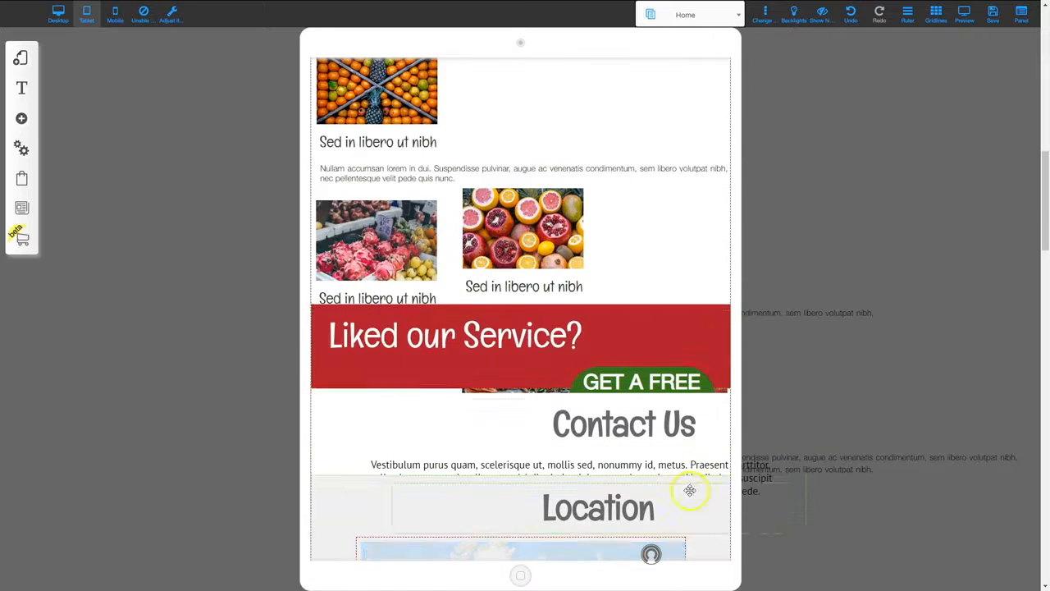
{"action": "left_click", "coordinate": [702, 308]}
{"action": "left_click_drag", "start_coordinate": [714, 305], "coordinate": [712, 514]}
{"action": "scroll", "coordinate": [712, 501], "scroll_direction": "down", "scroll_amount": 5}
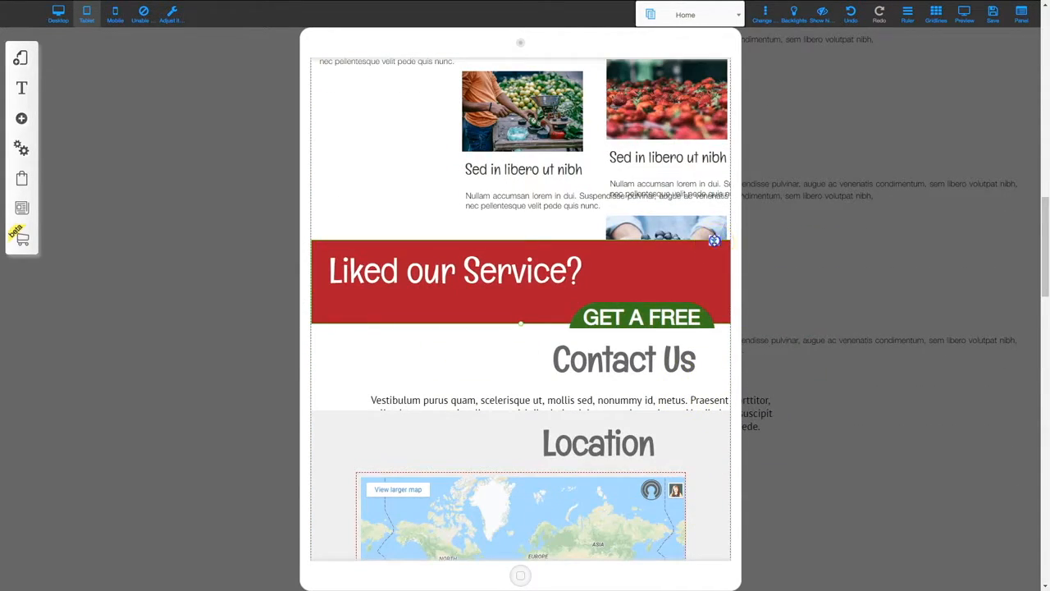
{"action": "left_click_drag", "start_coordinate": [714, 241], "coordinate": [714, 515]}
{"action": "scroll", "coordinate": [714, 501], "scroll_direction": "down", "scroll_amount": 3}
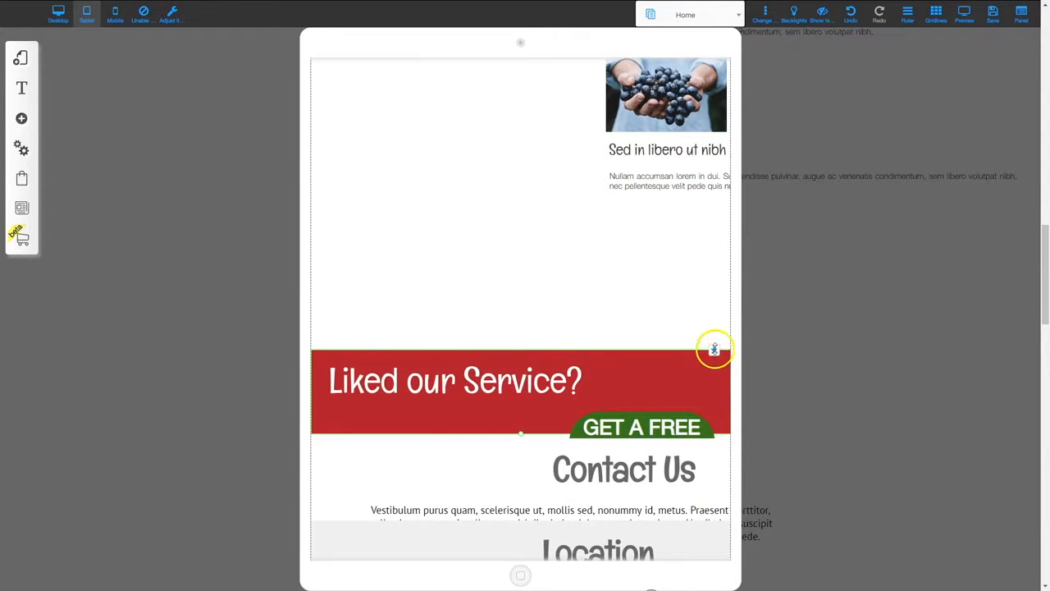
{"action": "left_click_drag", "start_coordinate": [712, 348], "coordinate": [712, 440]}
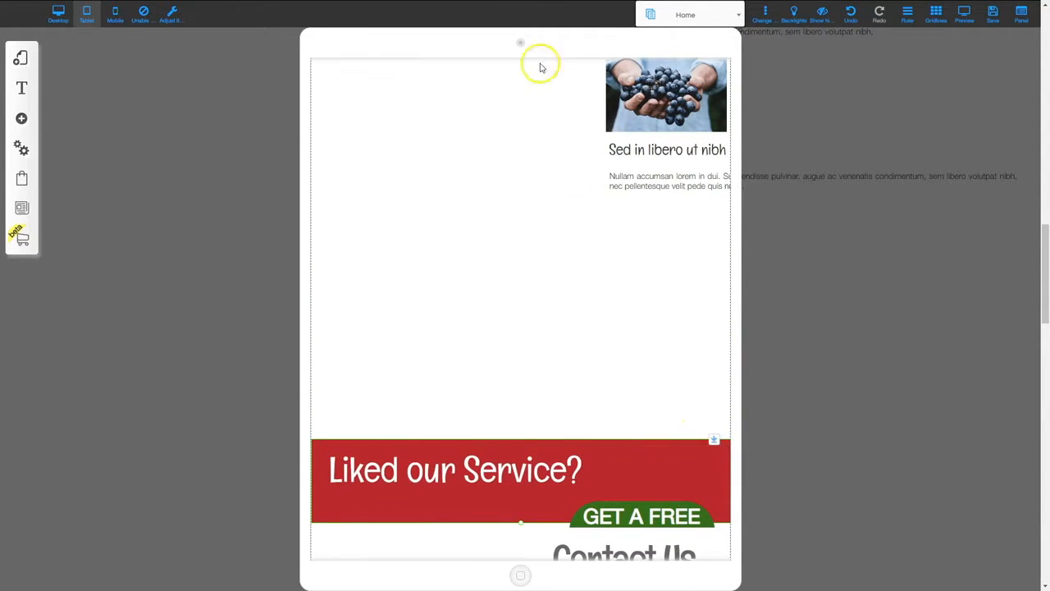
Step: Shift the first services row upward, raise the dragon fruit item's title slightly, and move the second row down clear of the first
{"action": "scroll", "coordinate": [539, 117], "scroll_direction": "up", "scroll_amount": 13}
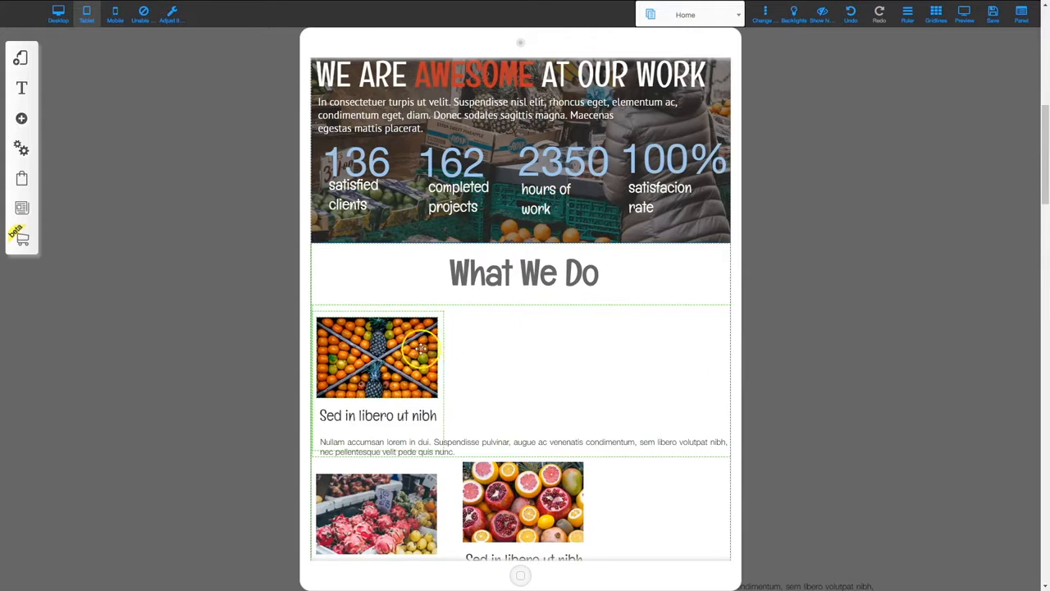
{"action": "left_click_drag", "start_coordinate": [544, 330], "coordinate": [561, 307]}
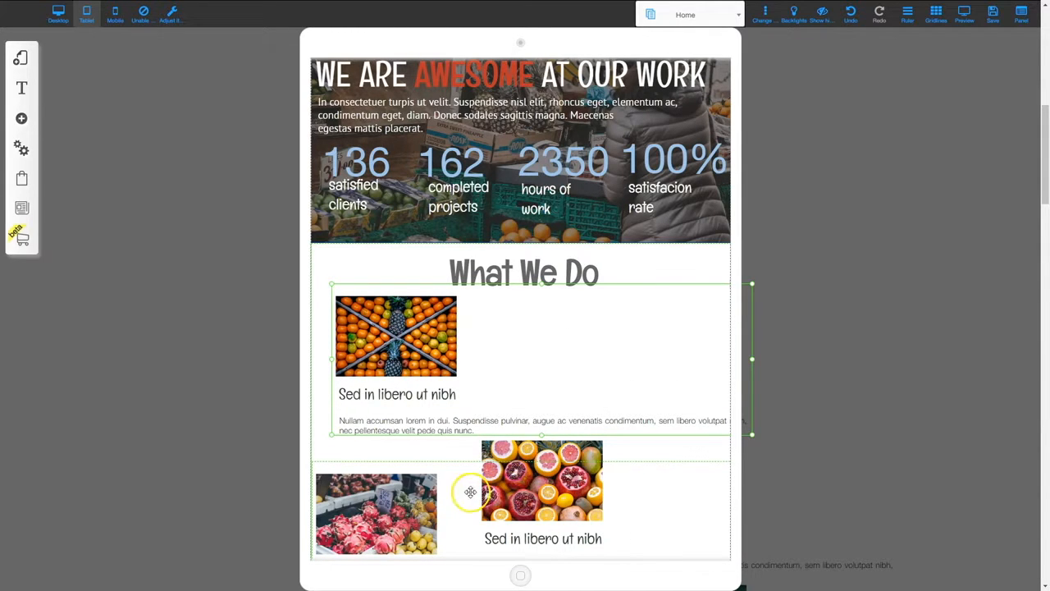
{"action": "scroll", "coordinate": [525, 498], "scroll_direction": "down", "scroll_amount": 3}
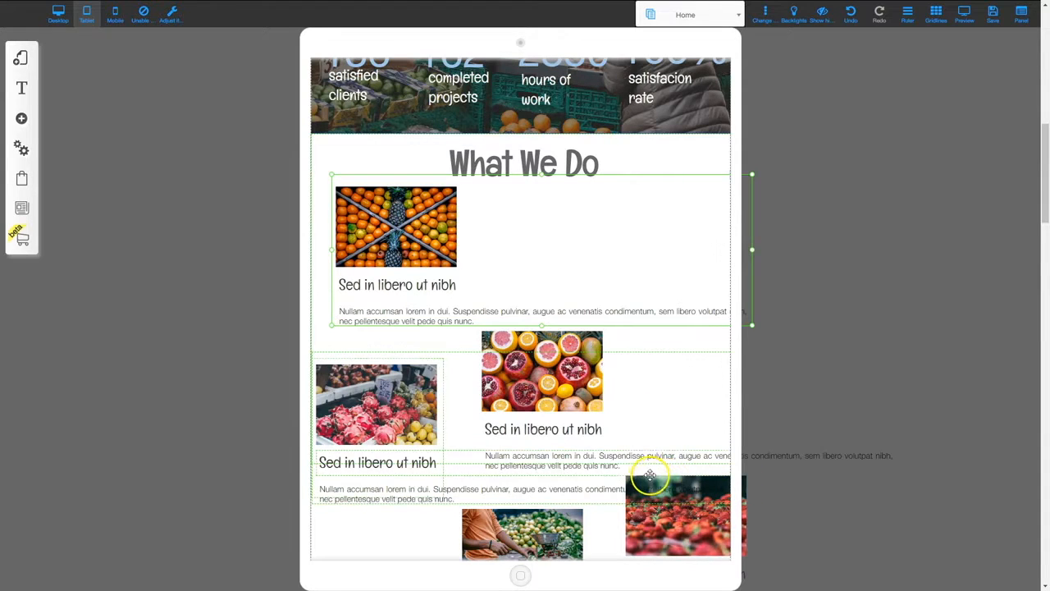
{"action": "mouse_move", "coordinate": [646, 473]}
{"action": "left_mouse_down"}
{"action": "mouse_move", "coordinate": [637, 326]}
{"action": "mouse_move", "coordinate": [647, 464]}
{"action": "left_mouse_up"}
{"action": "left_click", "coordinate": [606, 218]}
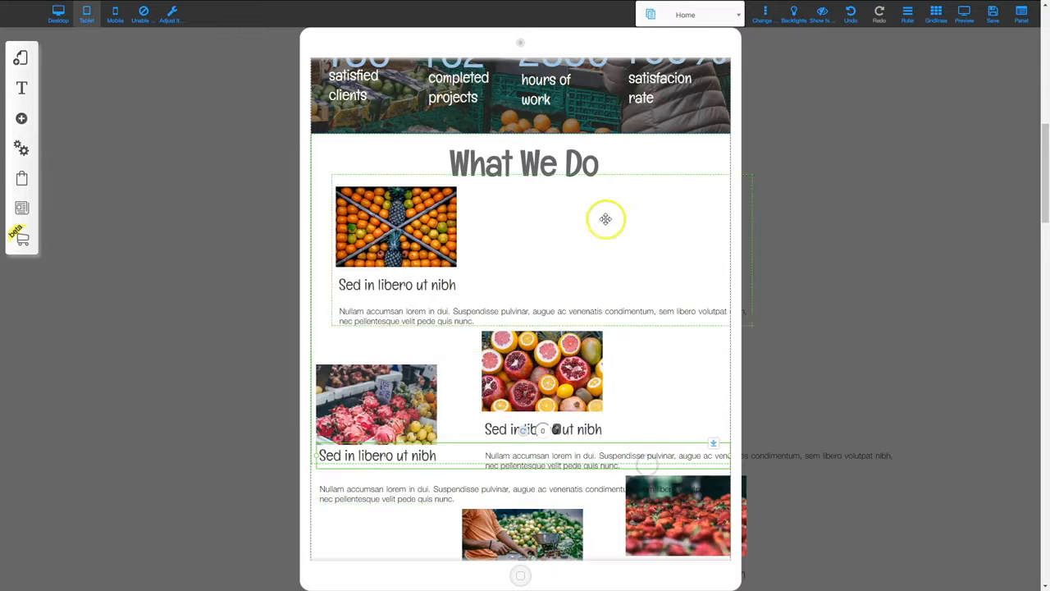
{"action": "left_click_drag", "start_coordinate": [606, 218], "coordinate": [598, 181]}
{"action": "left_click", "coordinate": [370, 353]}
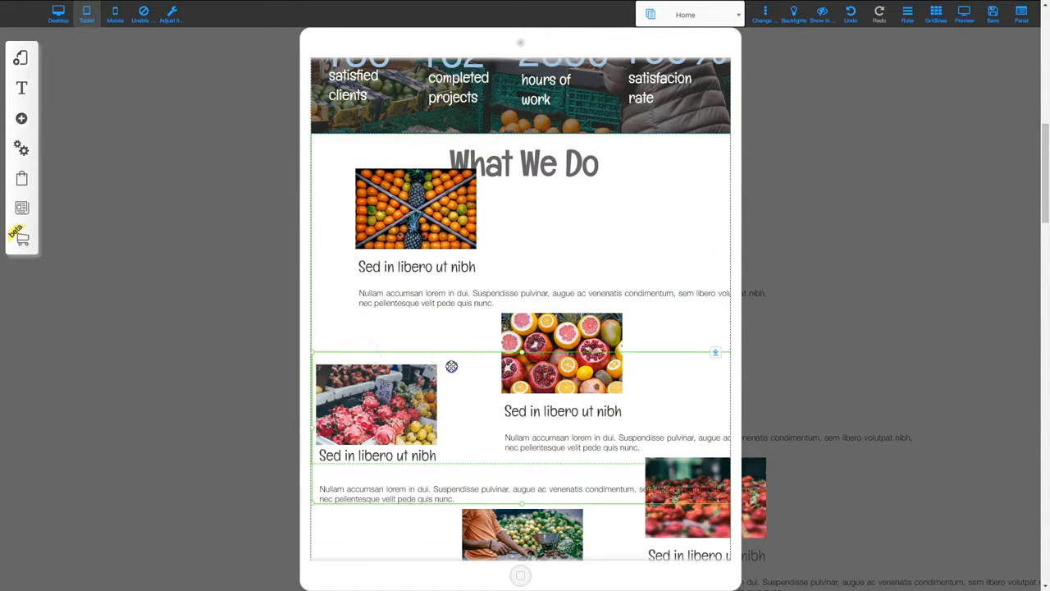
{"action": "left_click_drag", "start_coordinate": [451, 366], "coordinate": [483, 378]}
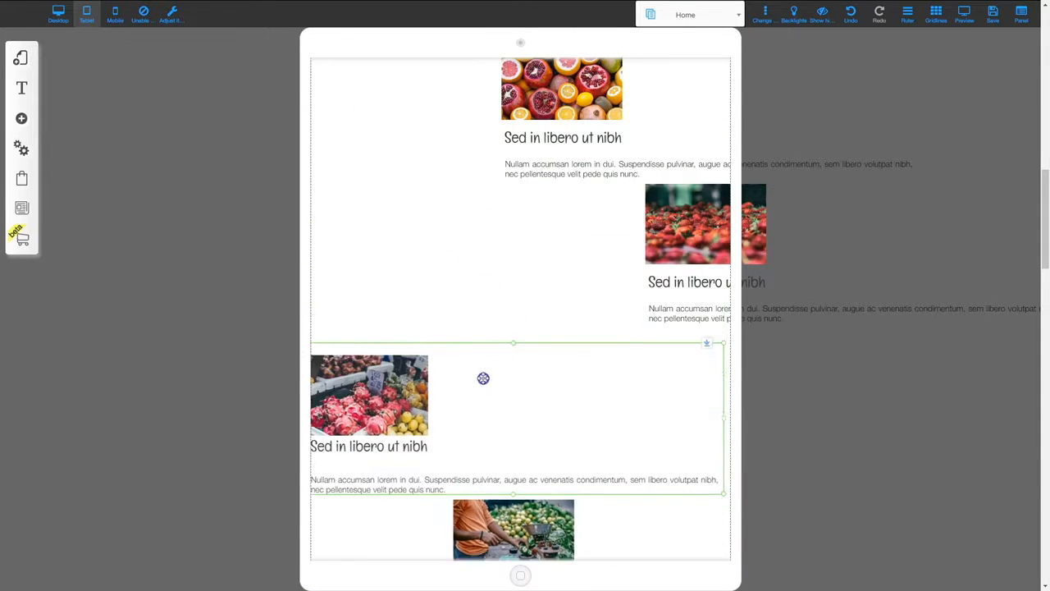
Step: Place the first services row below the What We Do heading and line up its orange, citrus and strawberry items side by side
{"action": "scroll", "coordinate": [484, 386], "scroll_direction": "up", "scroll_amount": 3}
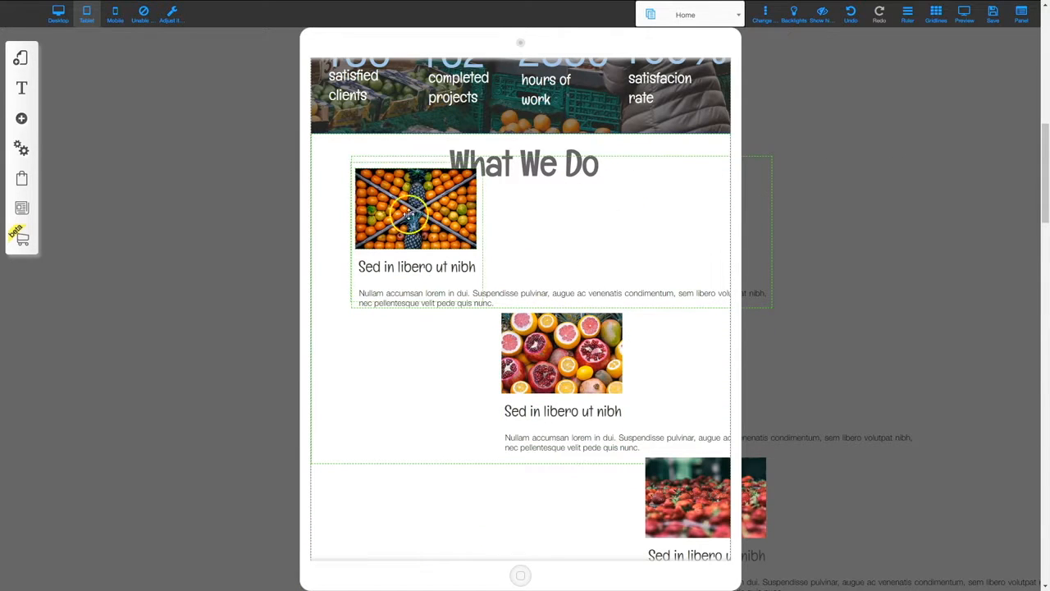
{"action": "mouse_move", "coordinate": [369, 188]}
{"action": "left_mouse_down"}
{"action": "mouse_move", "coordinate": [366, 157]}
{"action": "mouse_move", "coordinate": [353, 198]}
{"action": "left_mouse_up"}
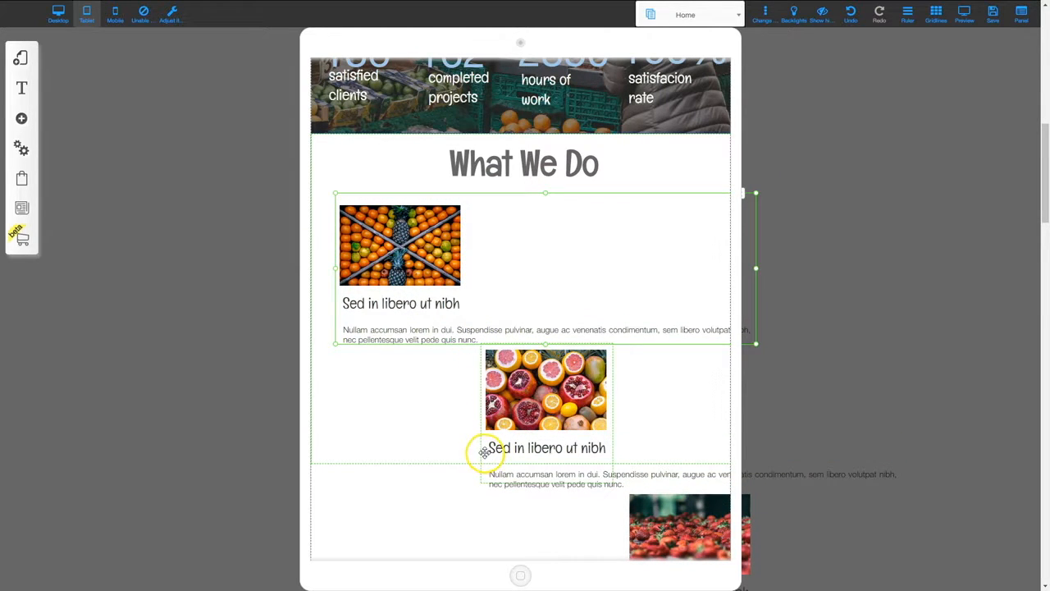
{"action": "left_click_drag", "start_coordinate": [480, 449], "coordinate": [485, 300]}
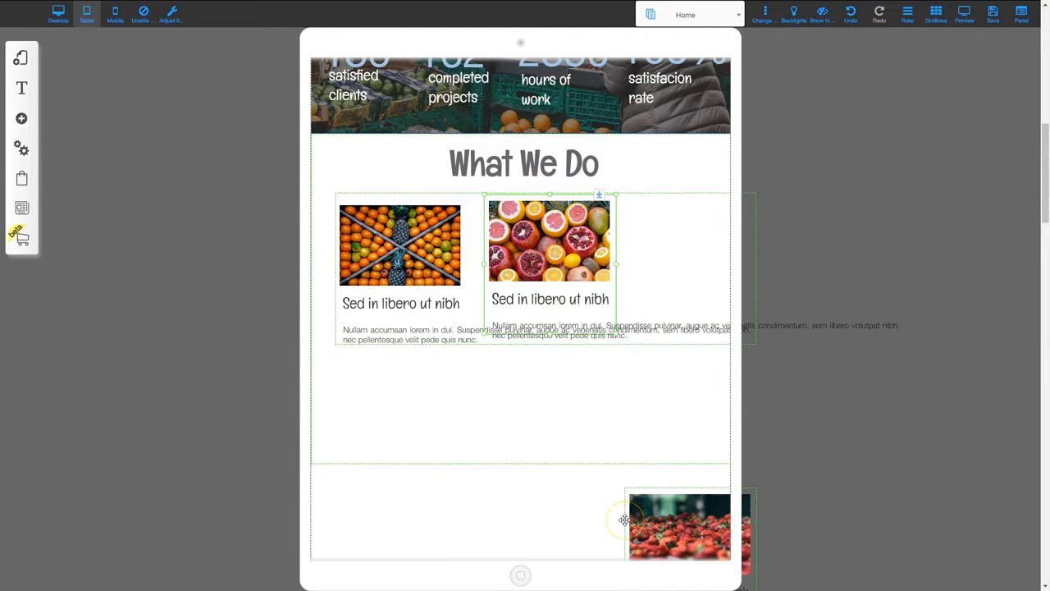
{"action": "left_click_drag", "start_coordinate": [624, 519], "coordinate": [626, 222]}
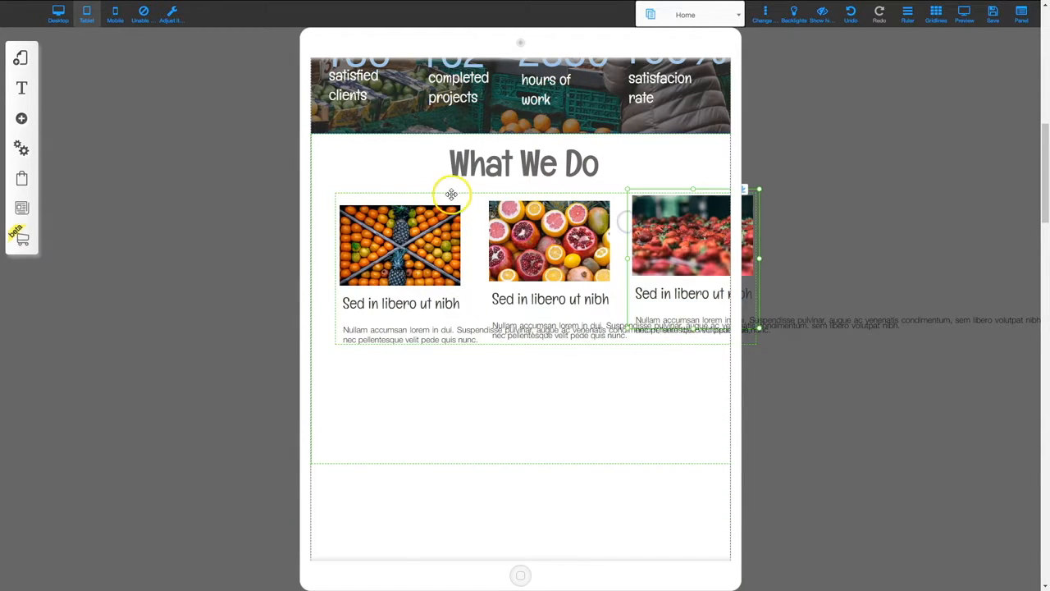
{"action": "left_click_drag", "start_coordinate": [464, 198], "coordinate": [443, 186]}
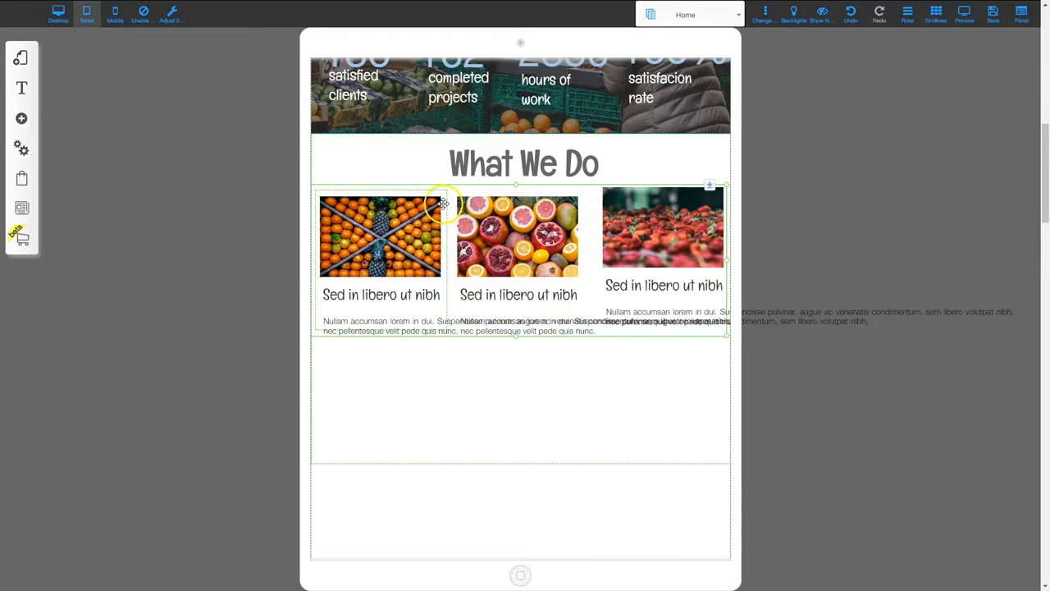
{"action": "left_click_drag", "start_coordinate": [596, 205], "coordinate": [597, 218]}
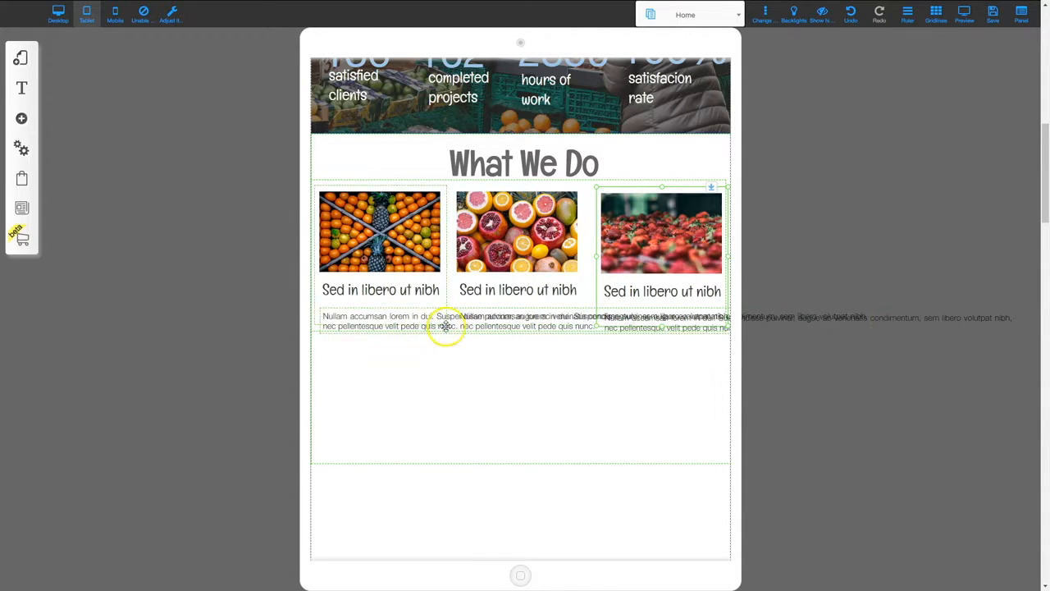
Step: Narrow the descriptions of the strawberry and citrus items to about the width of their images
{"action": "left_click", "coordinate": [383, 326]}
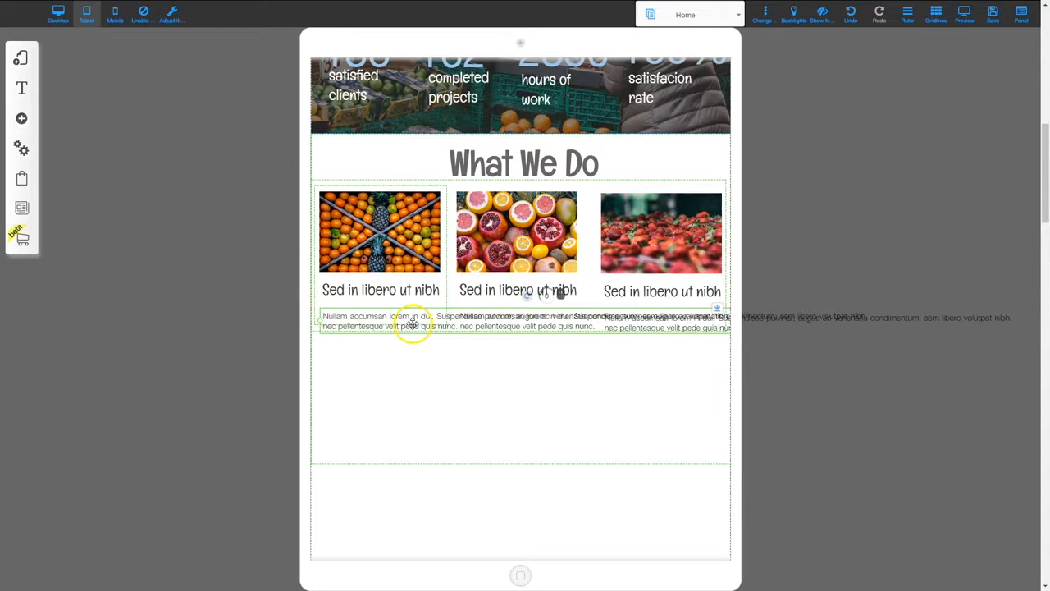
{"action": "left_click", "coordinate": [769, 326]}
{"action": "left_click_drag", "start_coordinate": [983, 322], "coordinate": [722, 337]}
{"action": "left_click", "coordinate": [760, 313]}
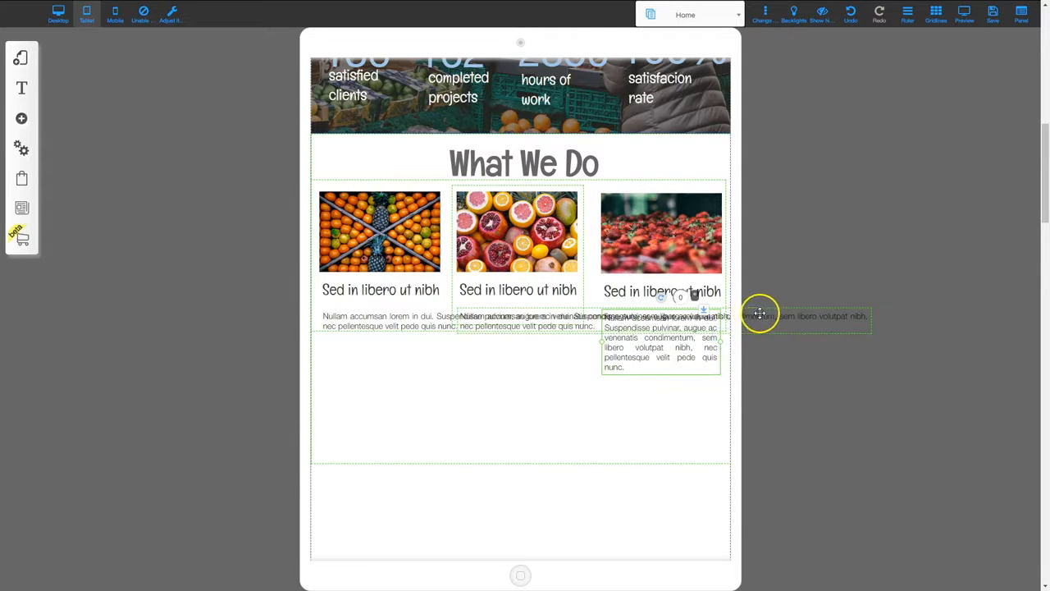
{"action": "left_click_drag", "start_coordinate": [872, 321], "coordinate": [589, 328]}
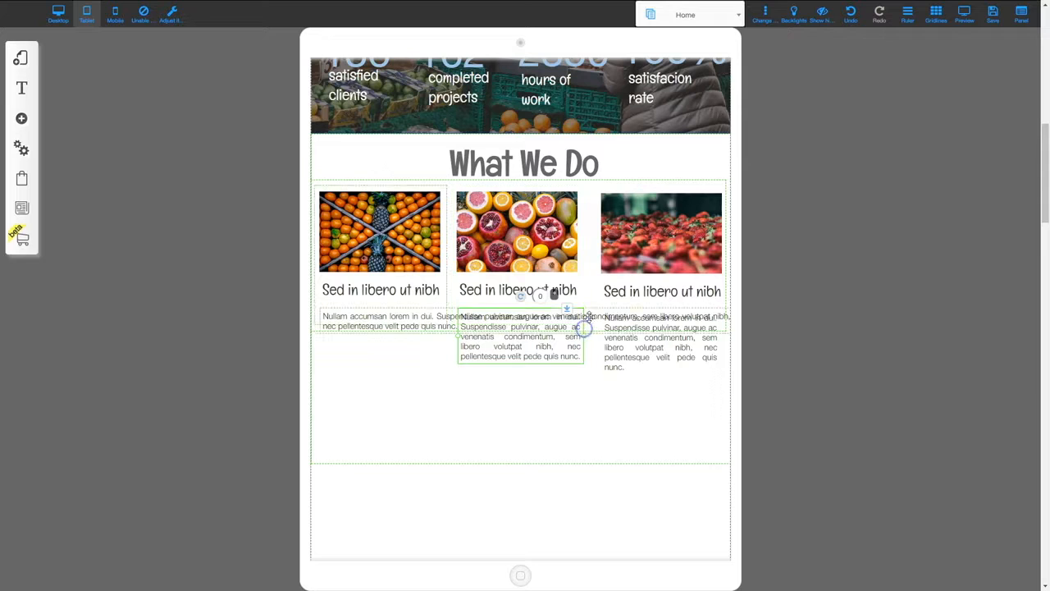
Step: Narrow the orange item's description to its column width, and raise all three descriptions close beneath their titles
{"action": "left_click", "coordinate": [590, 316]}
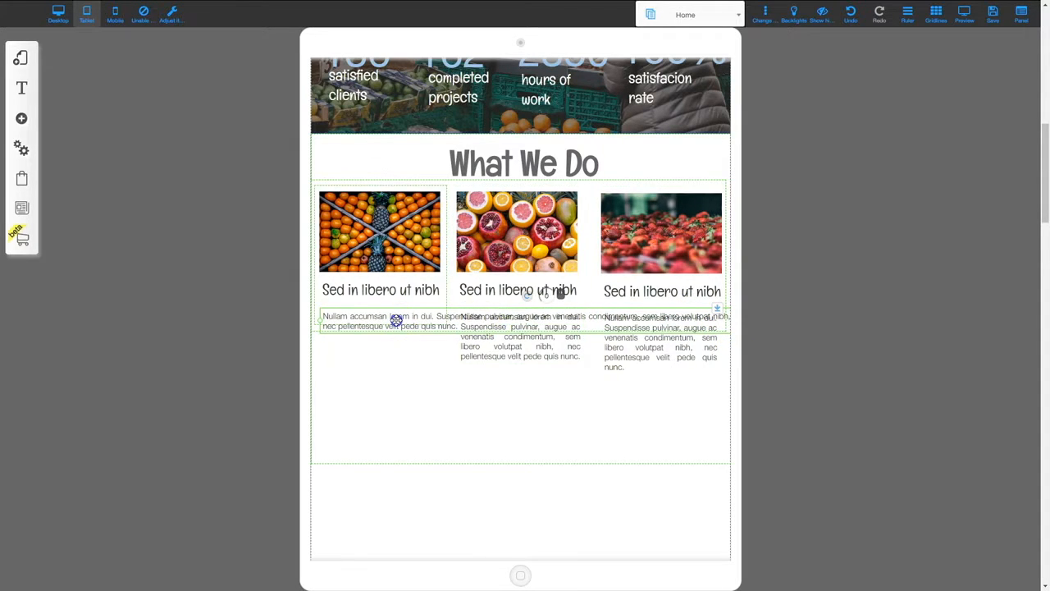
{"action": "left_click_drag", "start_coordinate": [729, 315], "coordinate": [392, 399]}
{"action": "left_click_drag", "start_coordinate": [655, 399], "coordinate": [422, 357]}
{"action": "left_click_drag", "start_coordinate": [457, 323], "coordinate": [415, 319]}
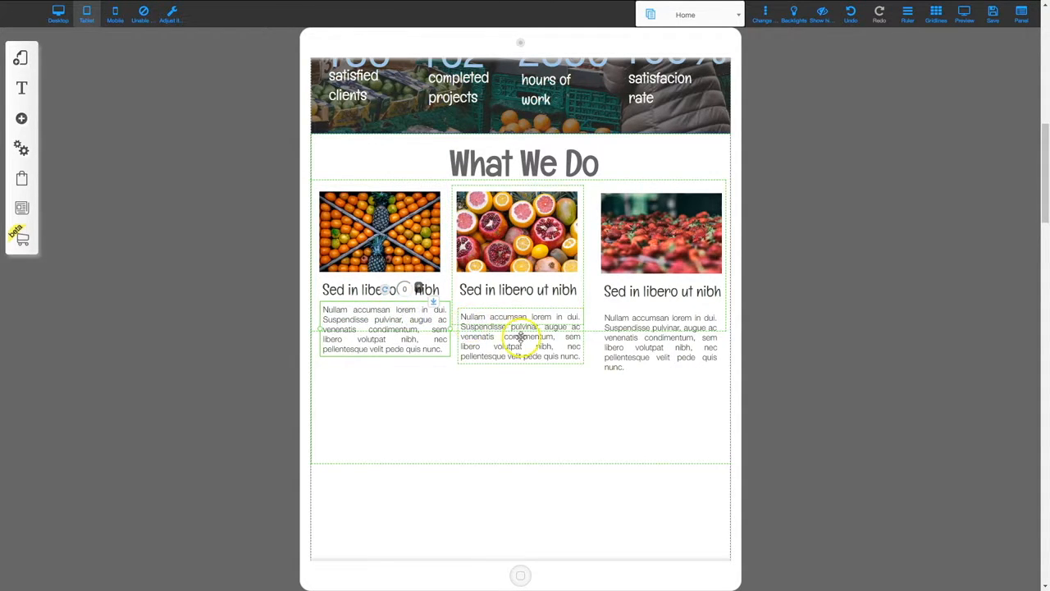
{"action": "left_click_drag", "start_coordinate": [520, 336], "coordinate": [514, 331]}
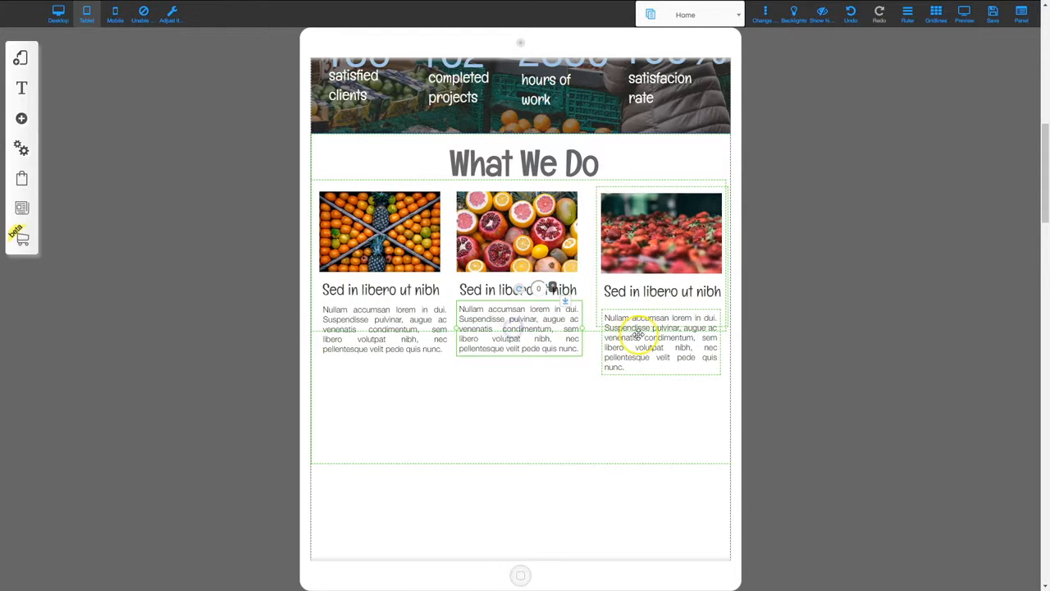
{"action": "left_click_drag", "start_coordinate": [638, 332], "coordinate": [635, 325]}
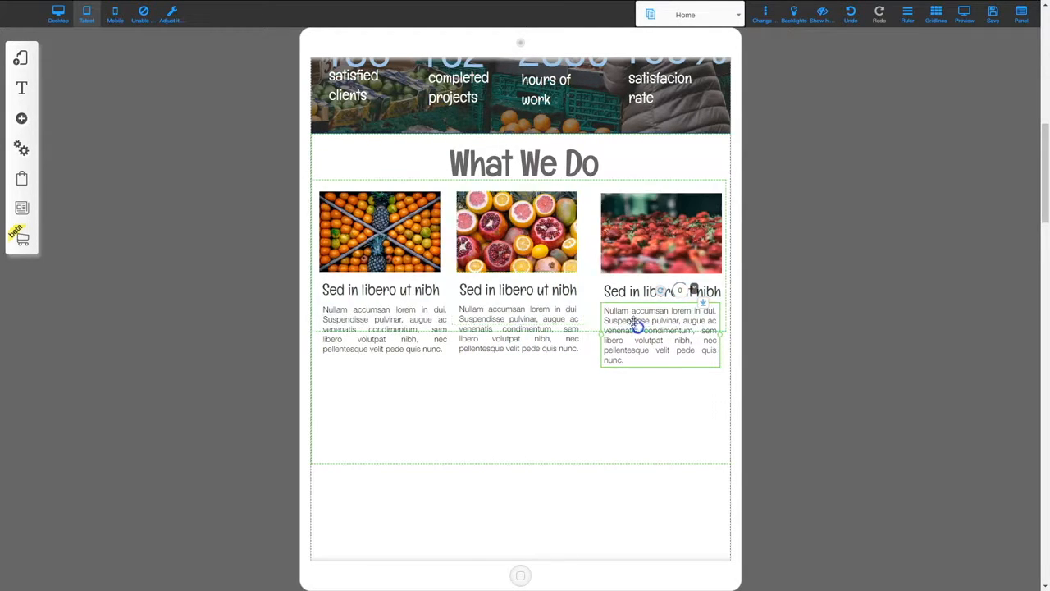
Step: Extend the services row container and the strawberry item's box downward to enclose the descriptions, nudging the strawberry description slightly up
{"action": "left_click", "coordinate": [590, 189]}
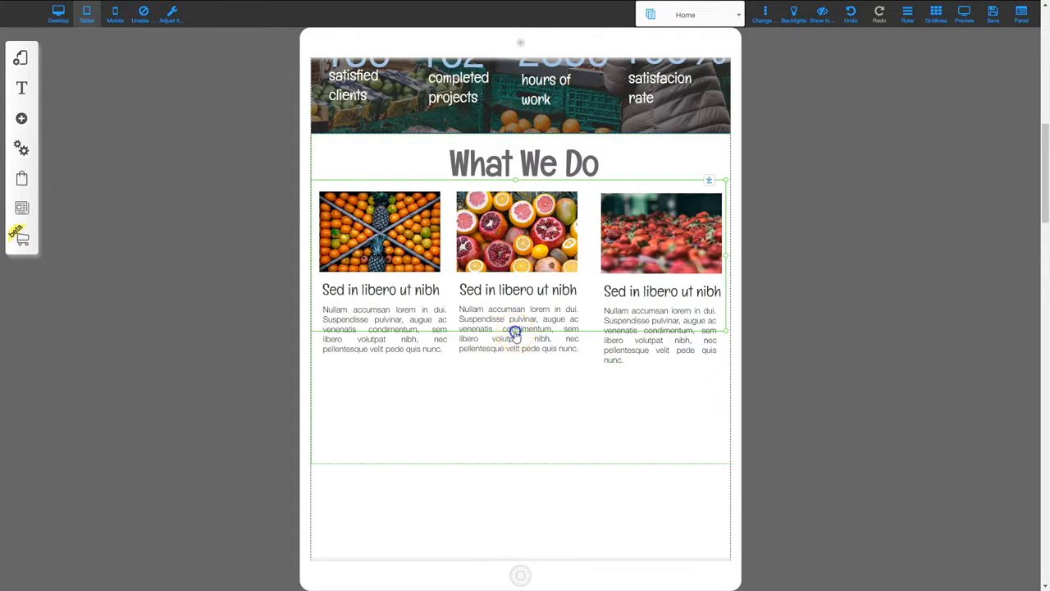
{"action": "left_click_drag", "start_coordinate": [515, 332], "coordinate": [512, 370]}
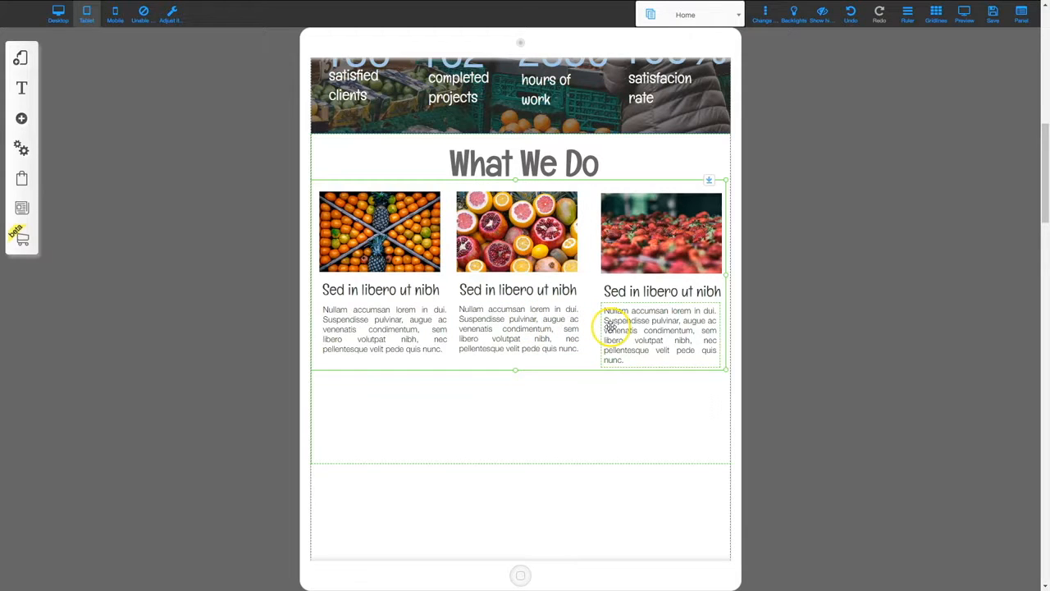
{"action": "left_click_drag", "start_coordinate": [611, 327], "coordinate": [608, 318]}
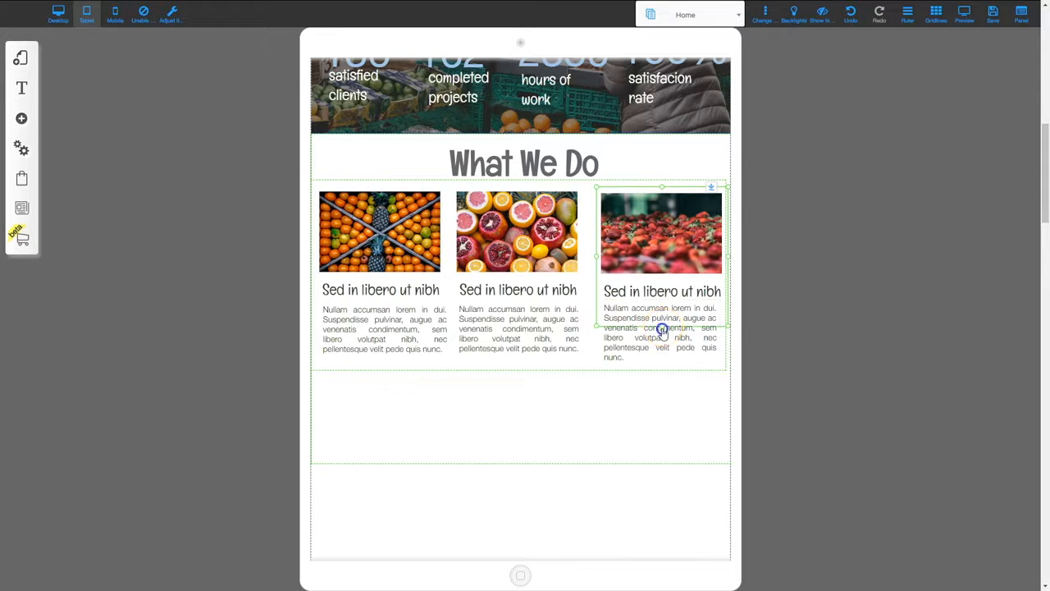
{"action": "left_click_drag", "start_coordinate": [662, 328], "coordinate": [651, 368]}
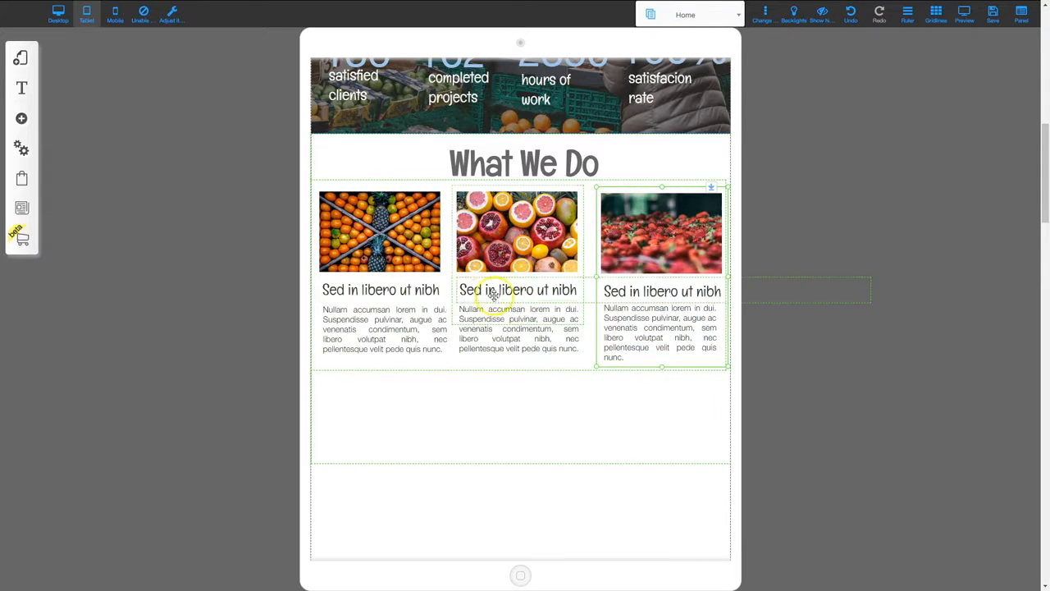
Step: Extend the citrus and orange items' boxes downward to enclose their descriptions
{"action": "left_click", "coordinate": [452, 275]}
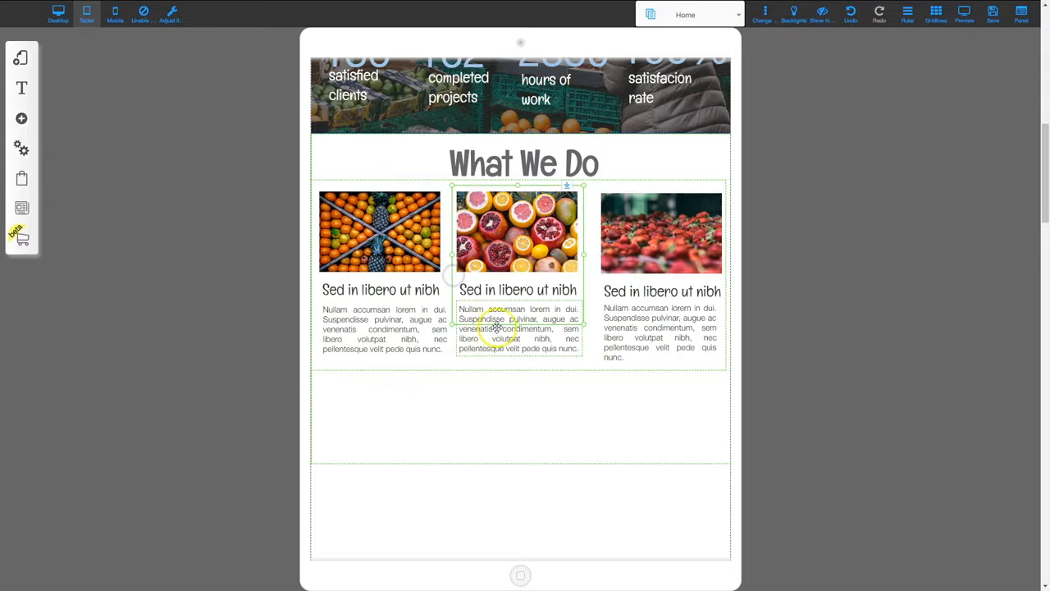
{"action": "left_click_drag", "start_coordinate": [508, 321], "coordinate": [509, 364]}
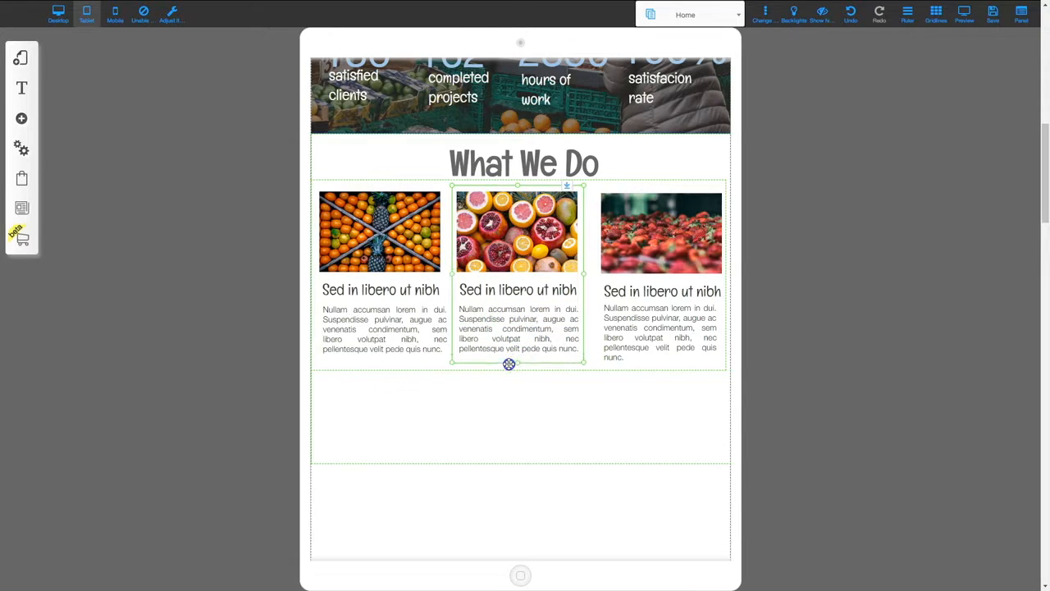
{"action": "left_click", "coordinate": [321, 276]}
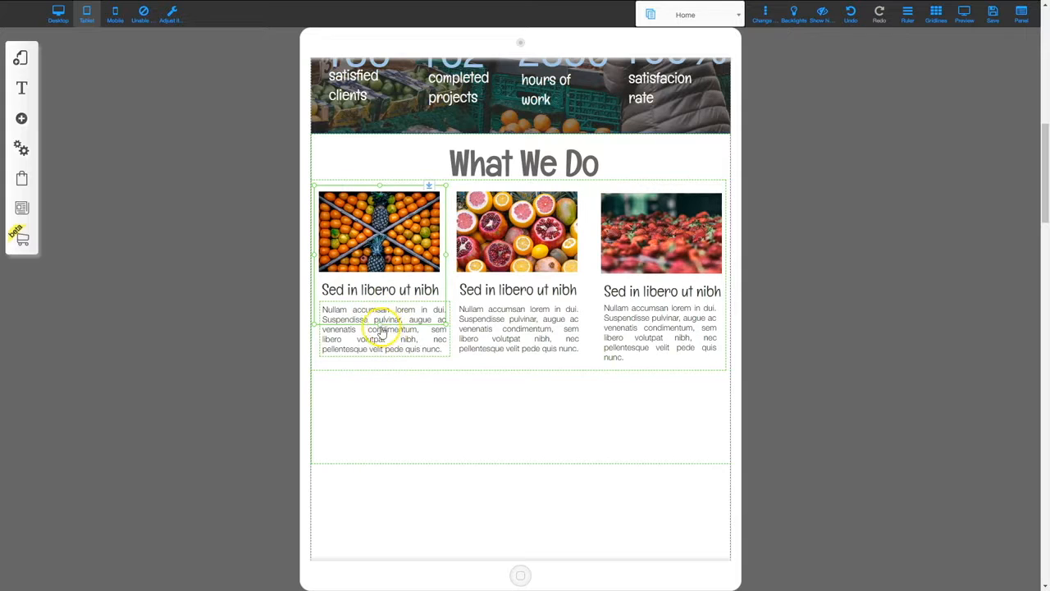
{"action": "left_click_drag", "start_coordinate": [379, 326], "coordinate": [380, 361]}
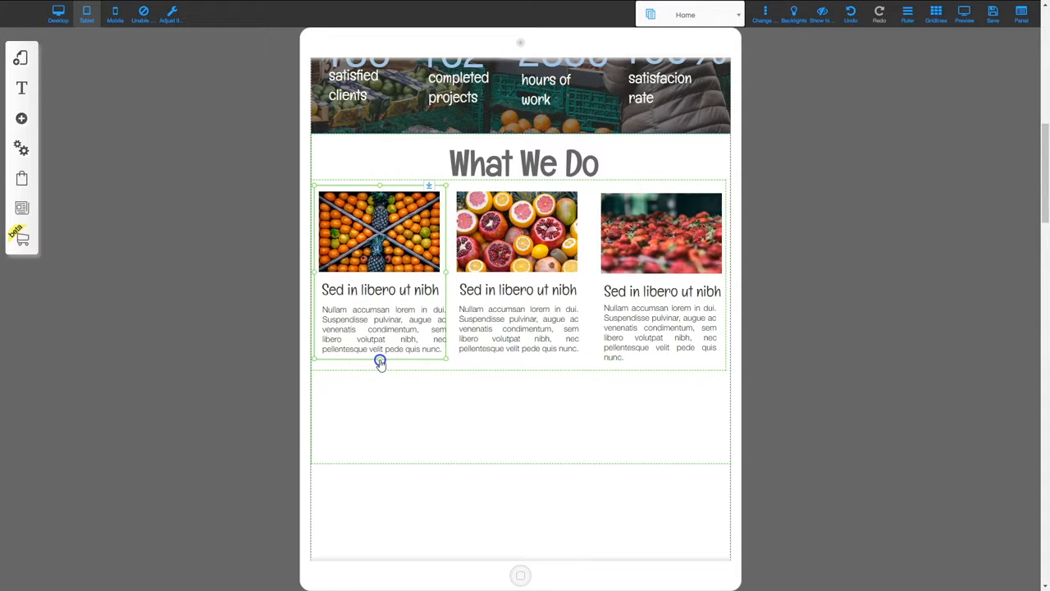
Step: Nudge the strawberry item and its title up in line with the neighbouring items, and shift the whole first services row slightly down
{"action": "left_click", "coordinate": [766, 336]}
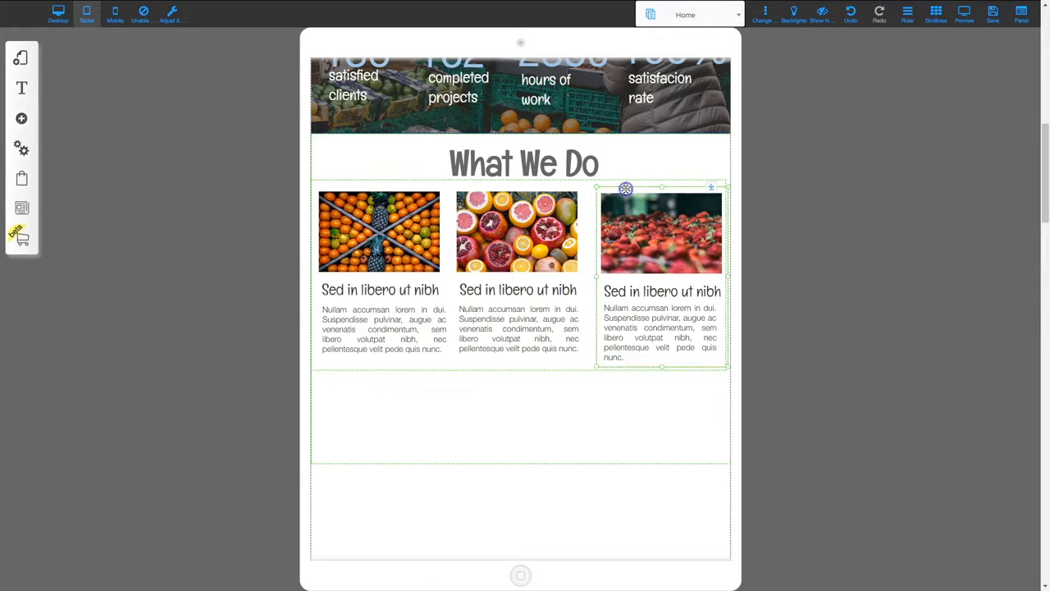
{"action": "left_click", "coordinate": [732, 199]}
{"action": "left_click", "coordinate": [771, 240]}
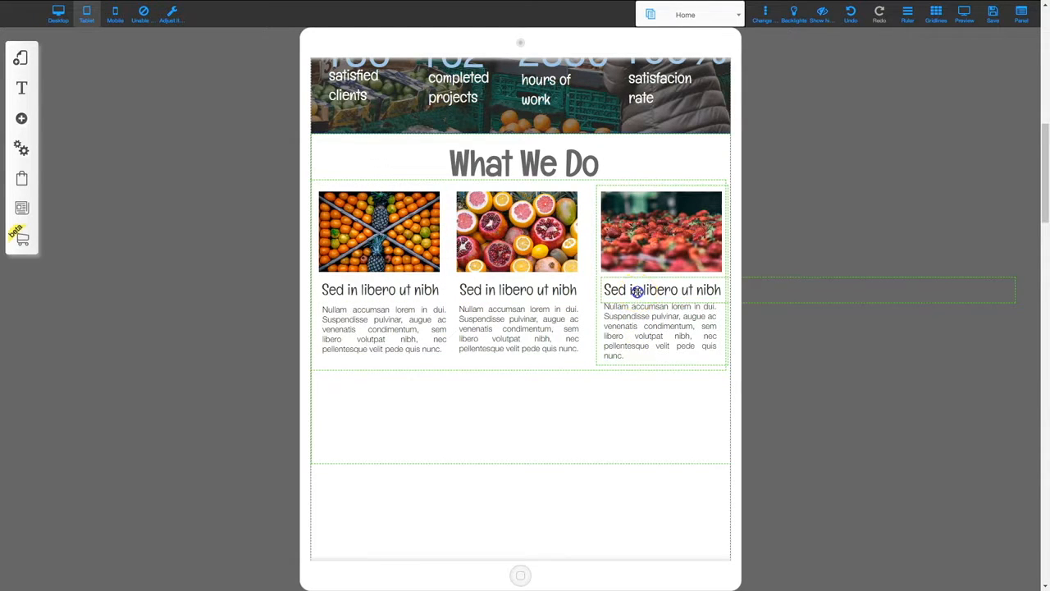
{"action": "left_click_drag", "start_coordinate": [637, 292], "coordinate": [638, 290]}
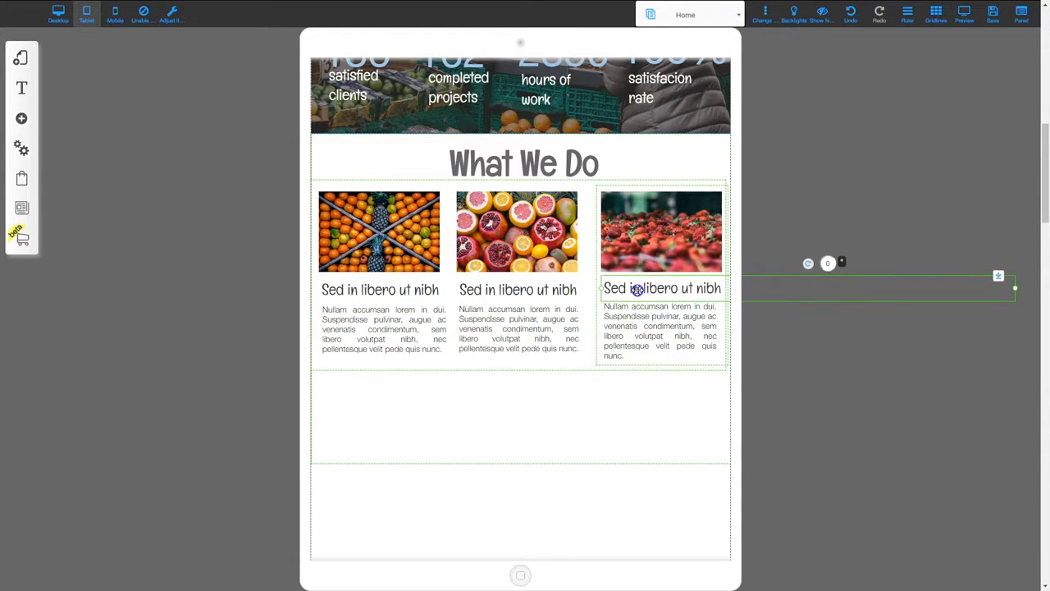
{"action": "left_click", "coordinate": [786, 383]}
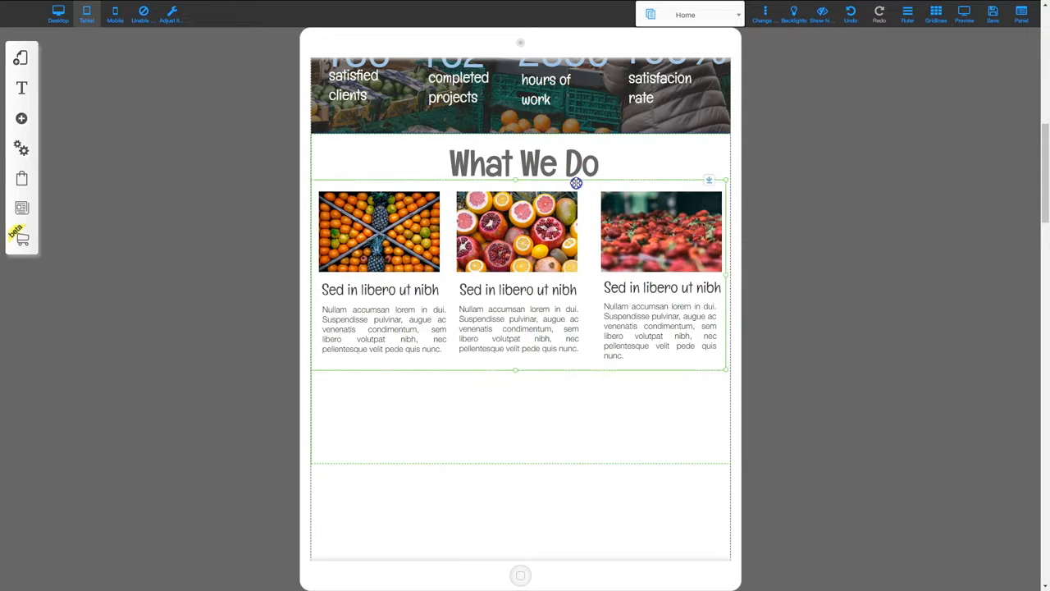
{"action": "left_click_drag", "start_coordinate": [576, 183], "coordinate": [575, 186]}
{"action": "left_click", "coordinate": [568, 373]}
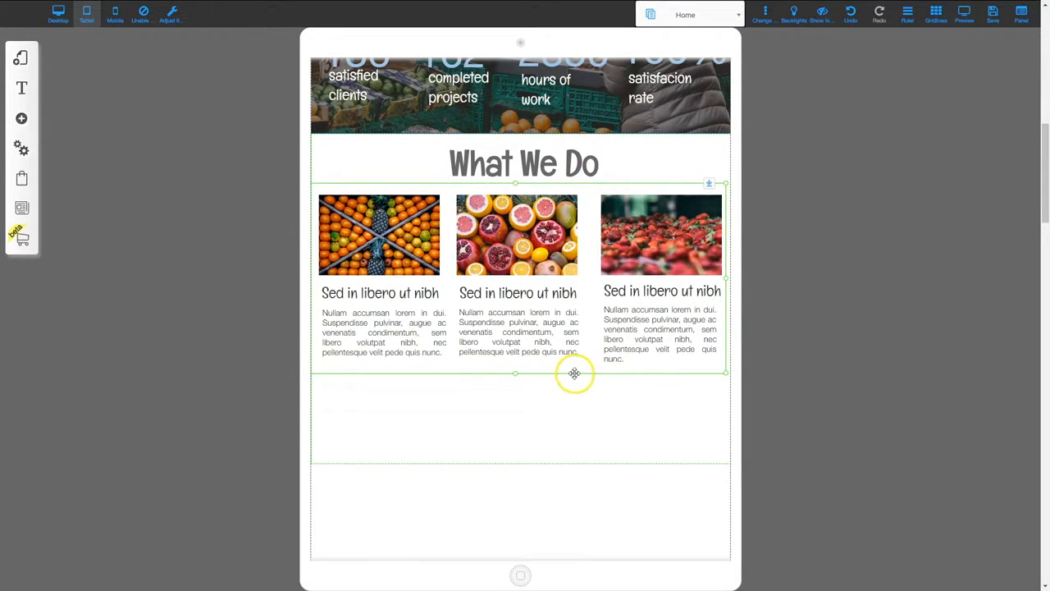
Step: Move the second services row up closer to the first row of fruit items
{"action": "scroll", "coordinate": [557, 436], "scroll_direction": "down", "scroll_amount": 2}
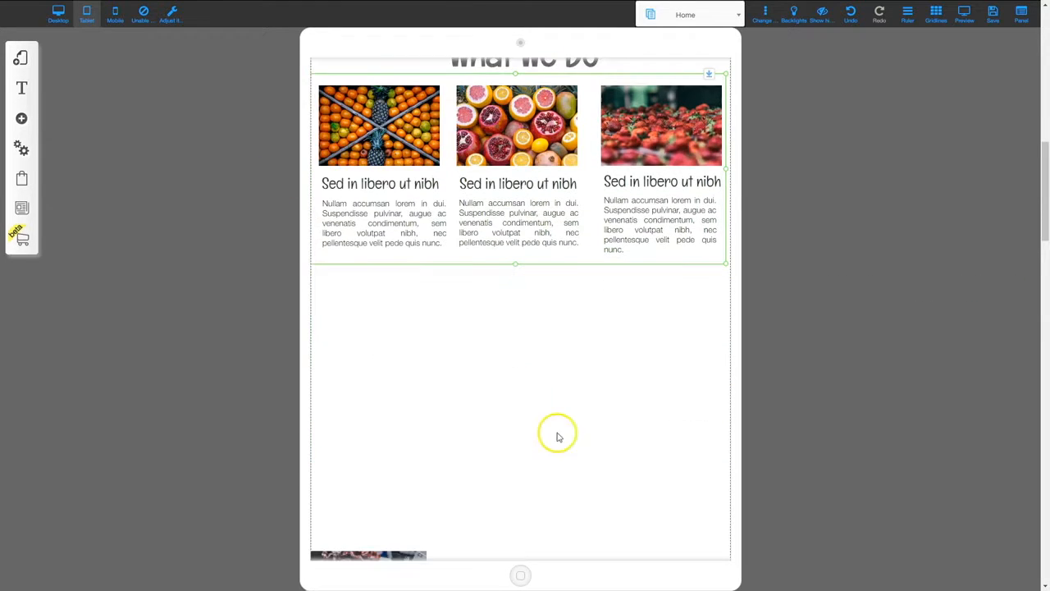
{"action": "scroll", "coordinate": [540, 457], "scroll_direction": "down", "scroll_amount": 3}
{"action": "left_click_drag", "start_coordinate": [514, 392], "coordinate": [505, 202]}
{"action": "scroll", "coordinate": [497, 233], "scroll_direction": "up", "scroll_amount": 4}
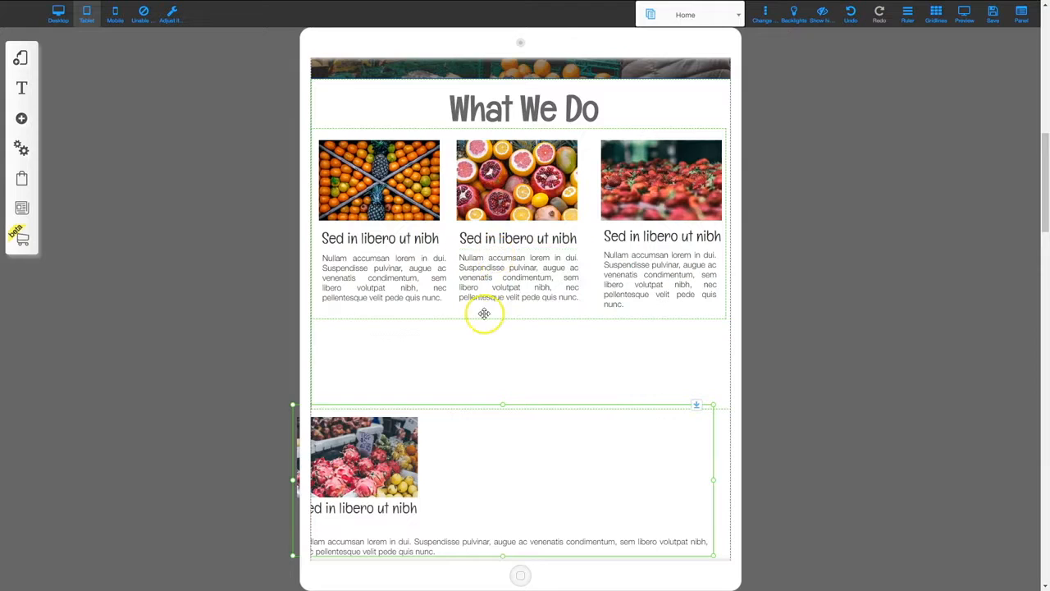
Step: Shift the What We Do heading slightly right and extend its section downward to cover the second services row's items
{"action": "left_click", "coordinate": [343, 108]}
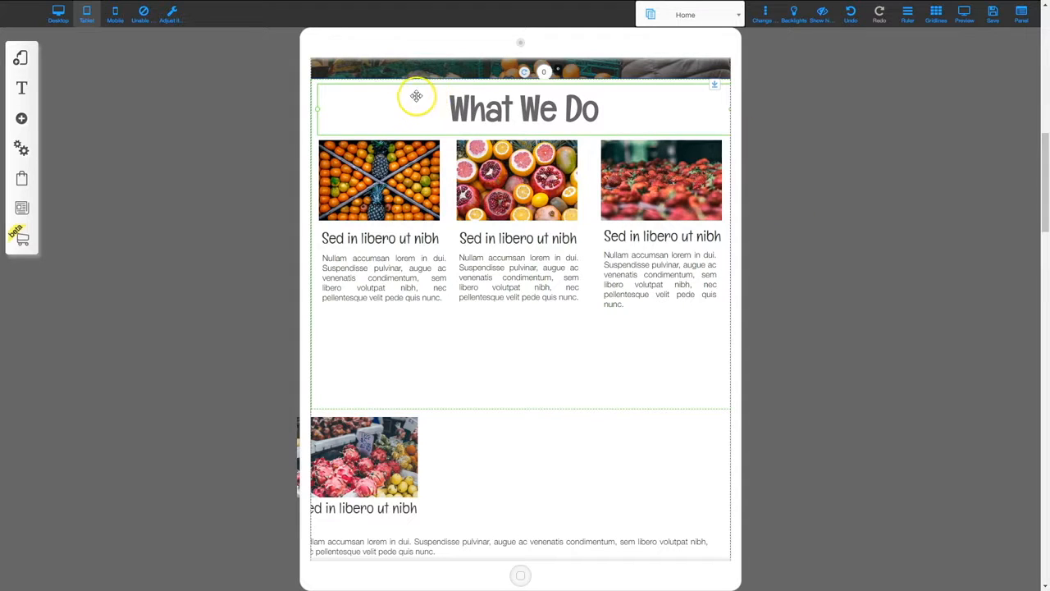
{"action": "left_click_drag", "start_coordinate": [425, 107], "coordinate": [445, 107]}
{"action": "left_click", "coordinate": [342, 122]}
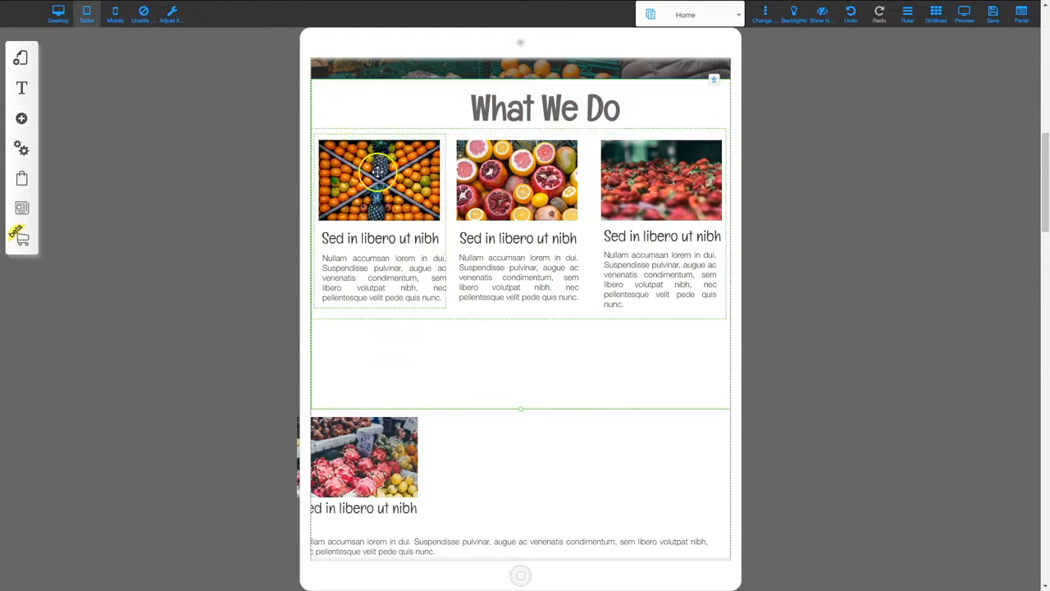
{"action": "left_click", "coordinate": [521, 403]}
{"action": "left_click_drag", "start_coordinate": [522, 414], "coordinate": [521, 566]}
{"action": "scroll", "coordinate": [537, 529], "scroll_direction": "down", "scroll_amount": 5}
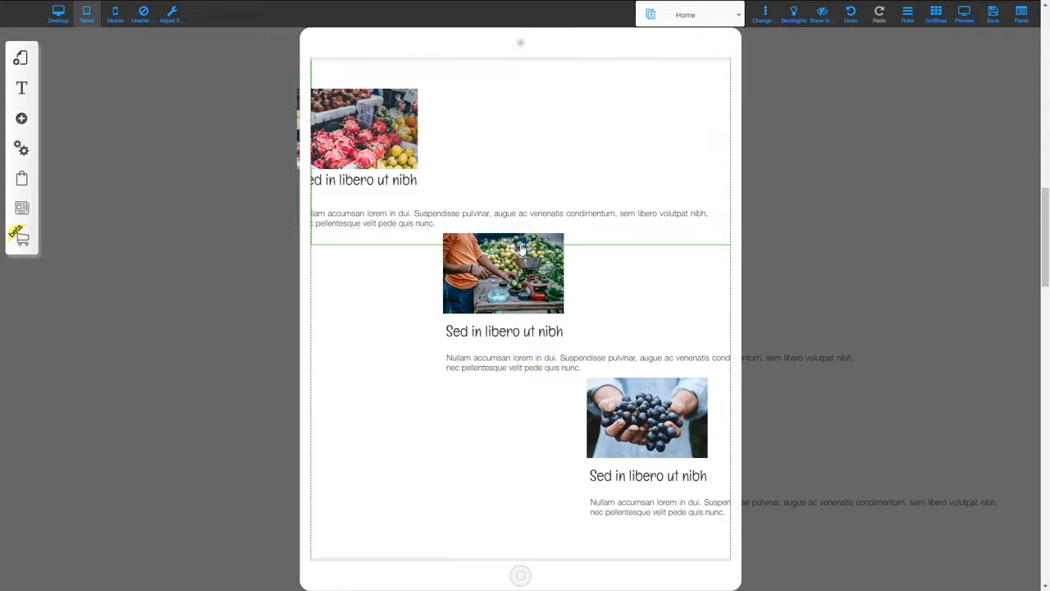
{"action": "left_click_drag", "start_coordinate": [521, 245], "coordinate": [504, 474]}
Step: Place the second services row directly beneath the first, with its dragon fruit item aligned under the orange item
{"action": "scroll", "coordinate": [508, 459], "scroll_direction": "up", "scroll_amount": 4}
{"action": "left_click", "coordinate": [523, 267]}
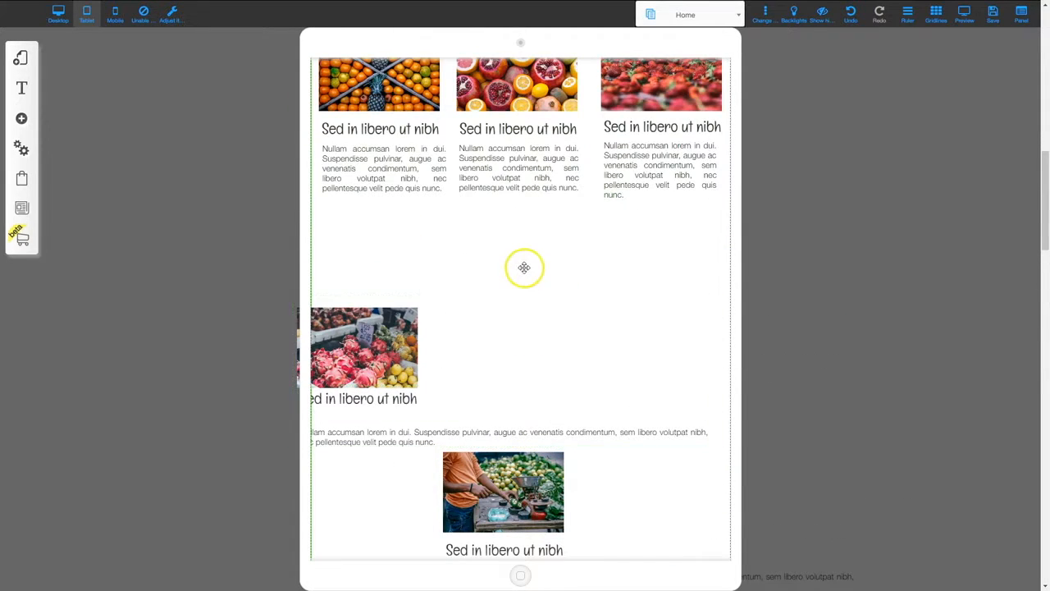
{"action": "left_click", "coordinate": [500, 309]}
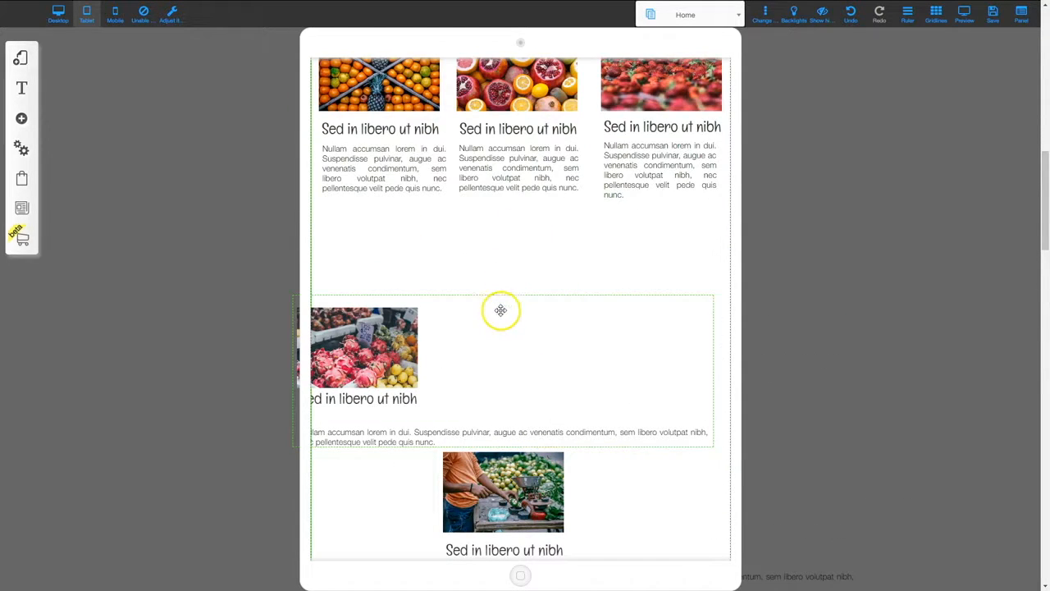
{"action": "left_click", "coordinate": [509, 213]}
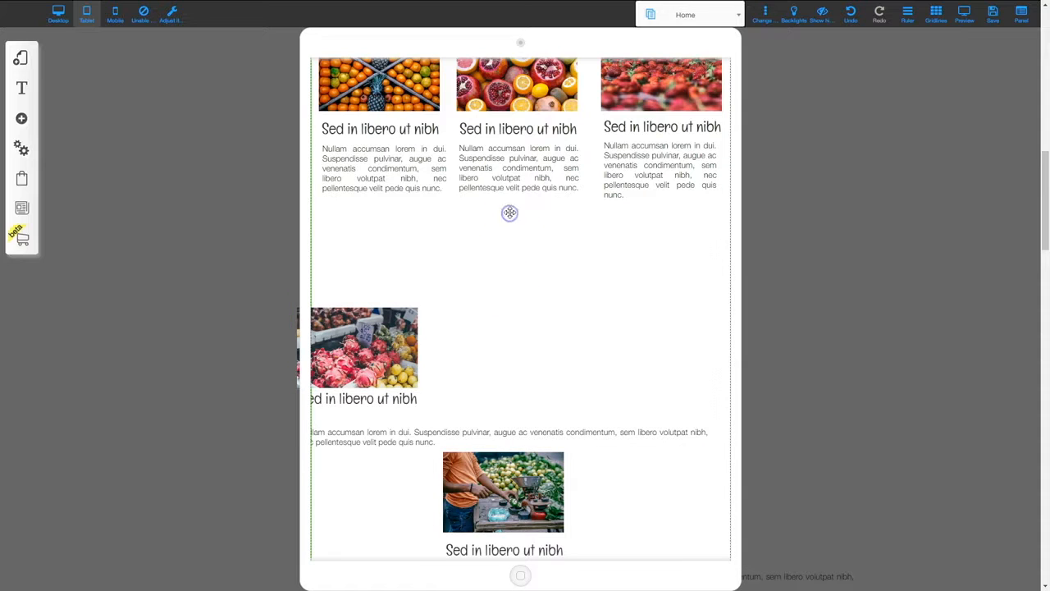
{"action": "left_click", "coordinate": [508, 310]}
{"action": "left_click_drag", "start_coordinate": [516, 319], "coordinate": [537, 222]}
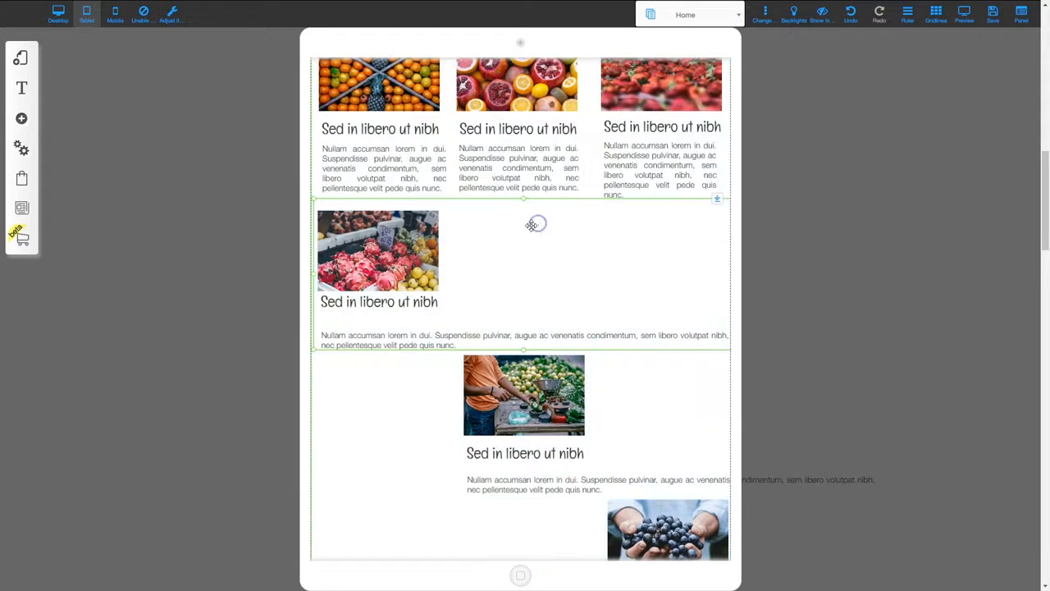
Step: Line up the market vendor and grapes items beside the dragon fruit item to form the second services row
{"action": "scroll", "coordinate": [595, 314], "scroll_direction": "up", "scroll_amount": 3}
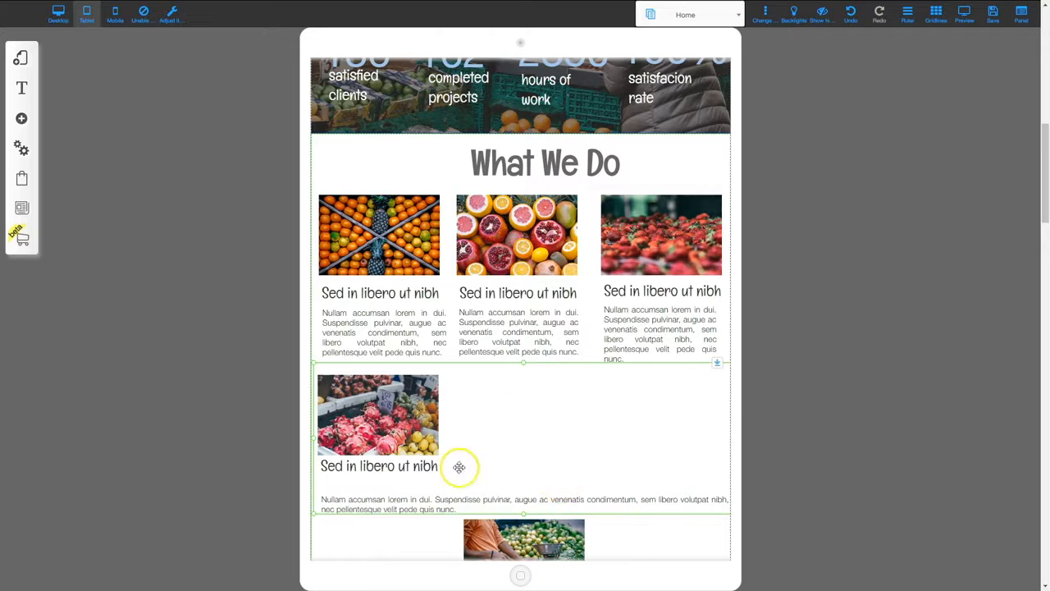
{"action": "left_click_drag", "start_coordinate": [460, 522], "coordinate": [458, 377]}
{"action": "scroll", "coordinate": [572, 512], "scroll_direction": "down", "scroll_amount": 3}
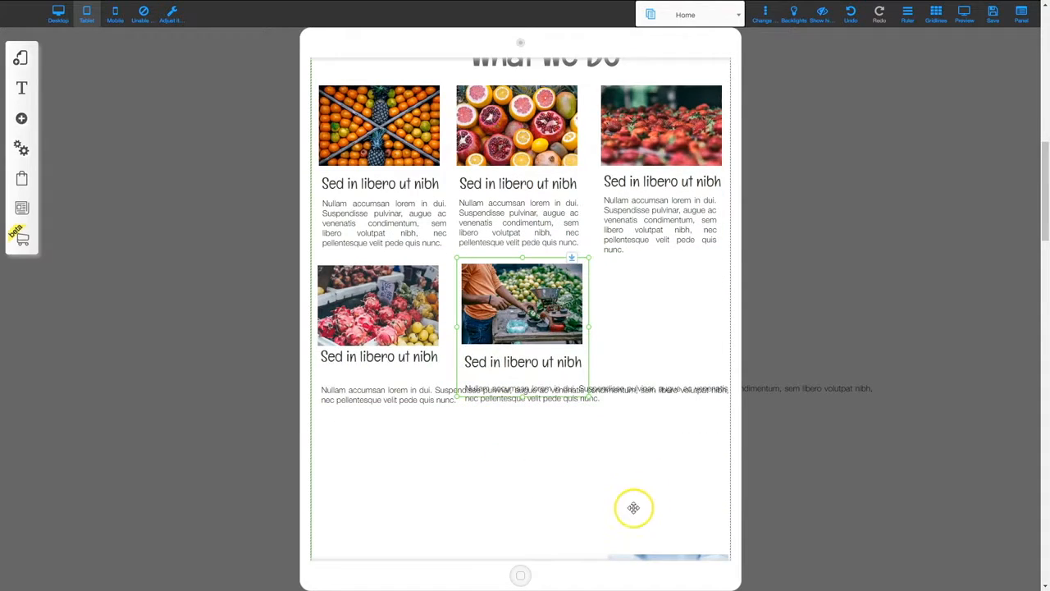
{"action": "scroll", "coordinate": [633, 508], "scroll_direction": "down", "scroll_amount": 3}
{"action": "left_click_drag", "start_coordinate": [607, 480], "coordinate": [602, 185]}
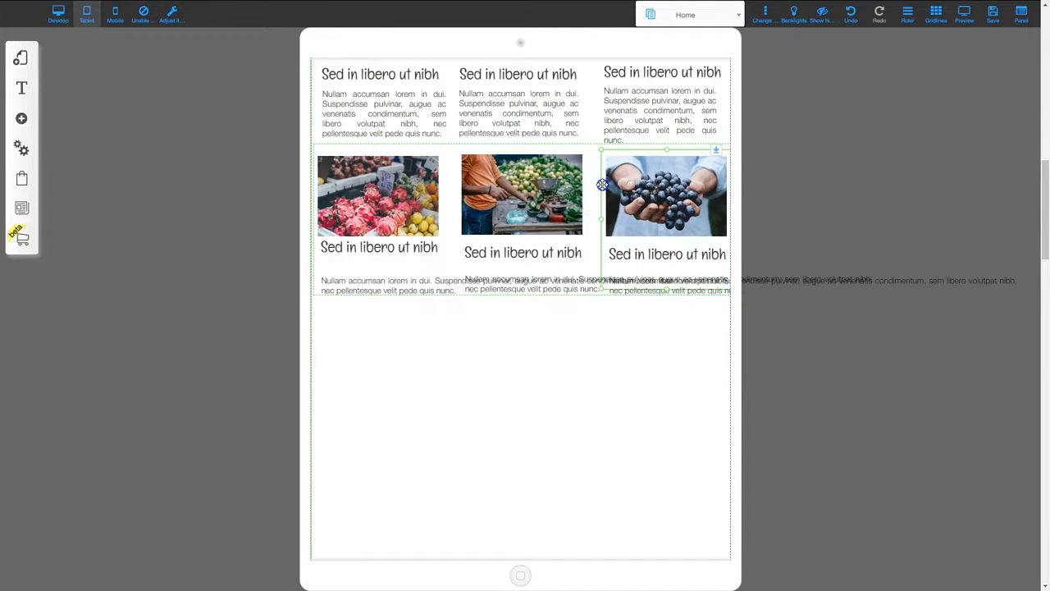
Step: Narrow the descriptions of the grapes and market vendor items to about the width of their images
{"action": "scroll", "coordinate": [532, 321], "scroll_direction": "up", "scroll_amount": 2}
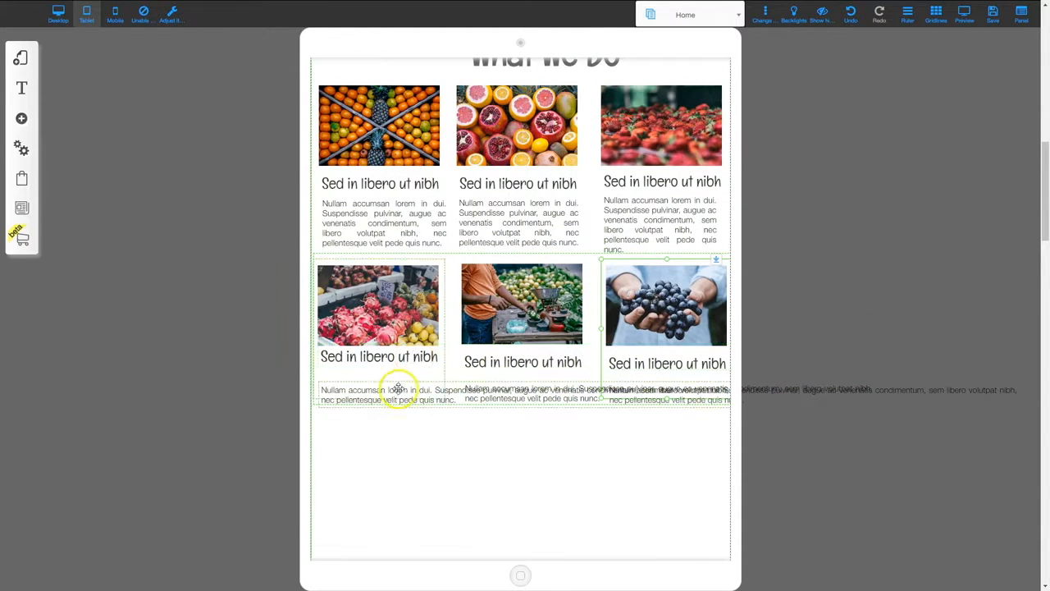
{"action": "left_click", "coordinate": [443, 393]}
{"action": "left_click", "coordinate": [809, 400]}
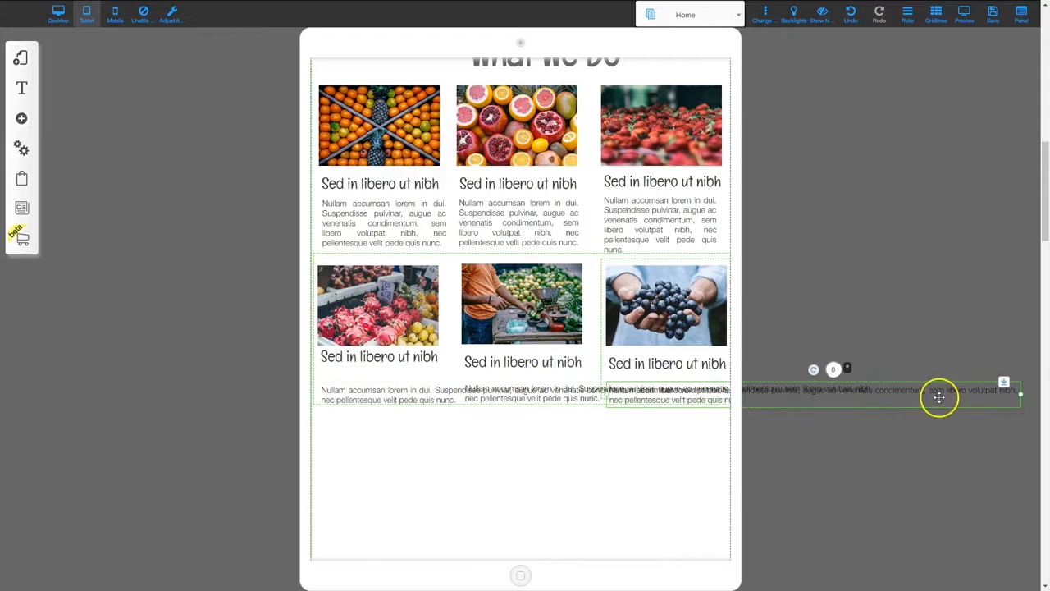
{"action": "left_click_drag", "start_coordinate": [1023, 396], "coordinate": [727, 398]}
{"action": "left_click", "coordinate": [827, 388]}
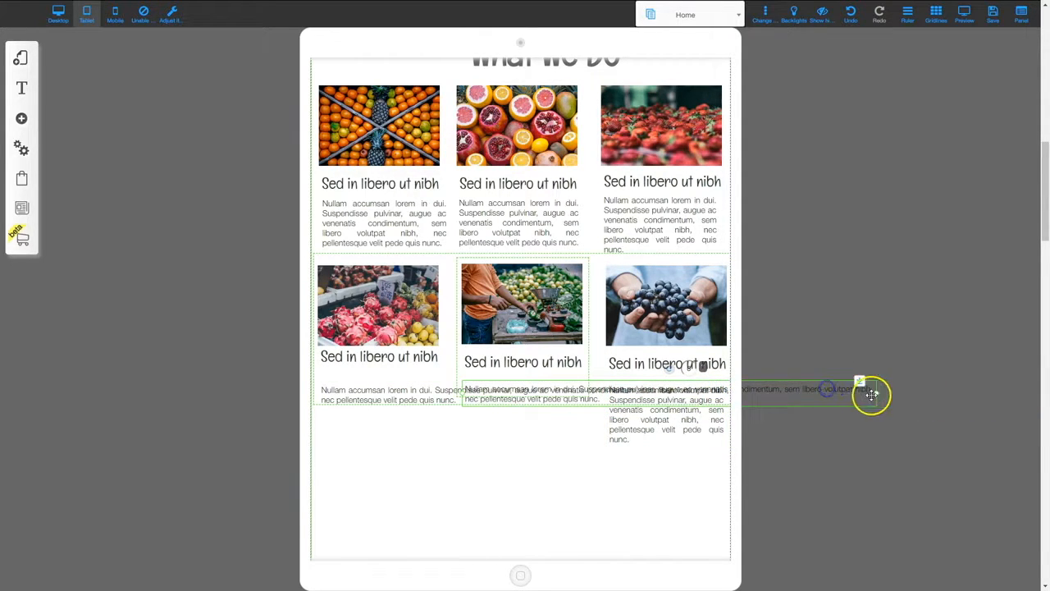
{"action": "left_click_drag", "start_coordinate": [877, 398], "coordinate": [588, 399]}
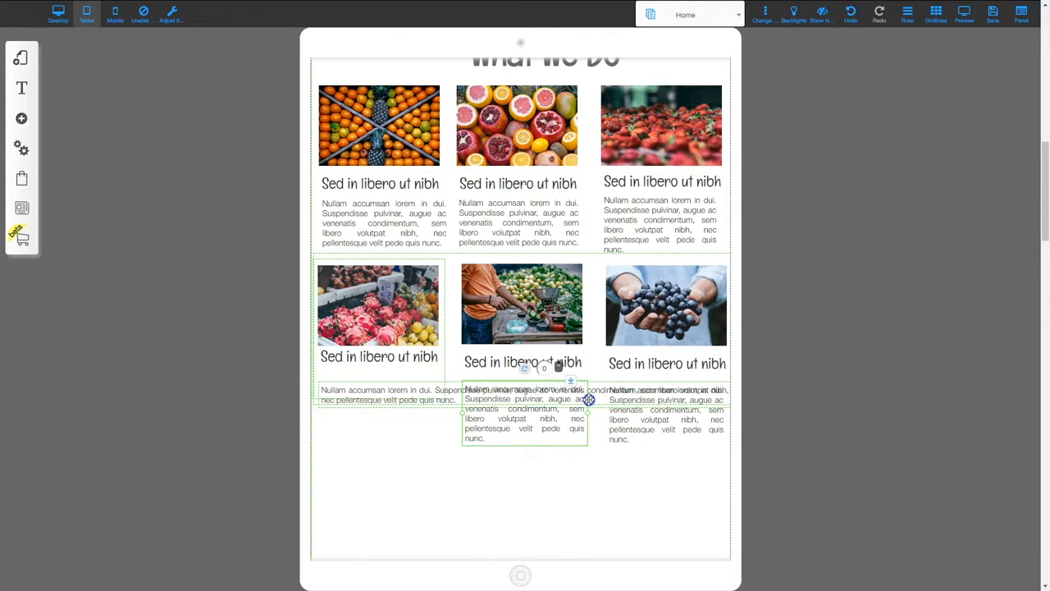
Step: Narrow the dragon fruit item's description to about its image width and place it close beneath its title
{"action": "left_click", "coordinate": [696, 394]}
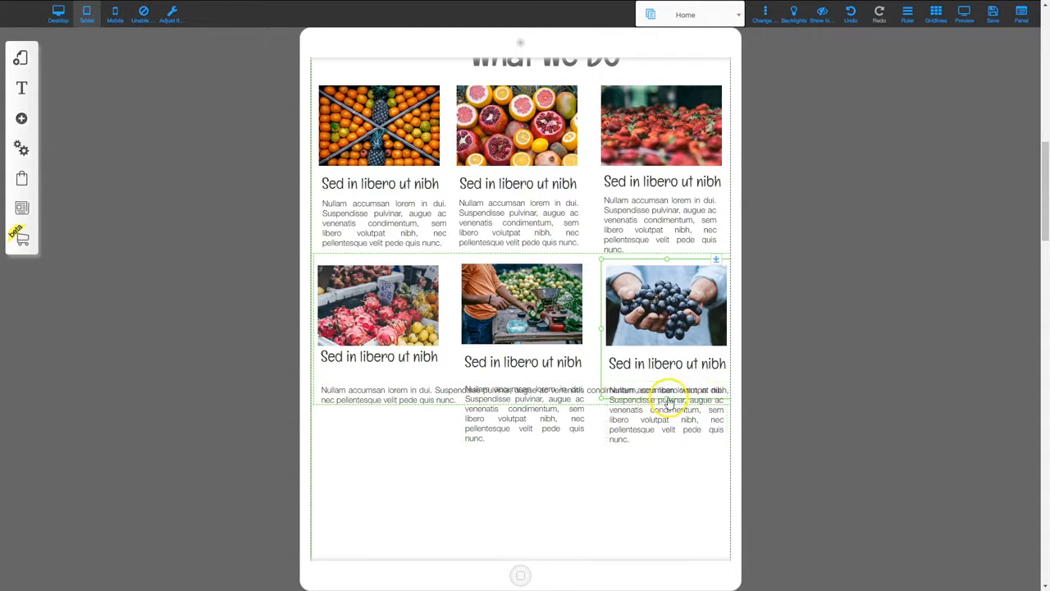
{"action": "left_click", "coordinate": [522, 397]}
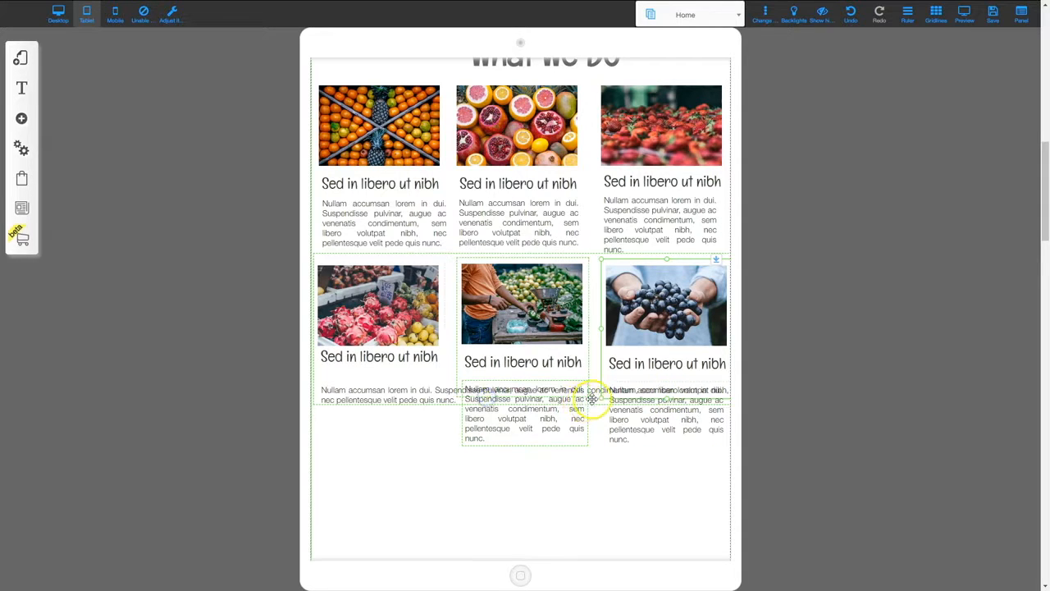
{"action": "left_click", "coordinate": [421, 398]}
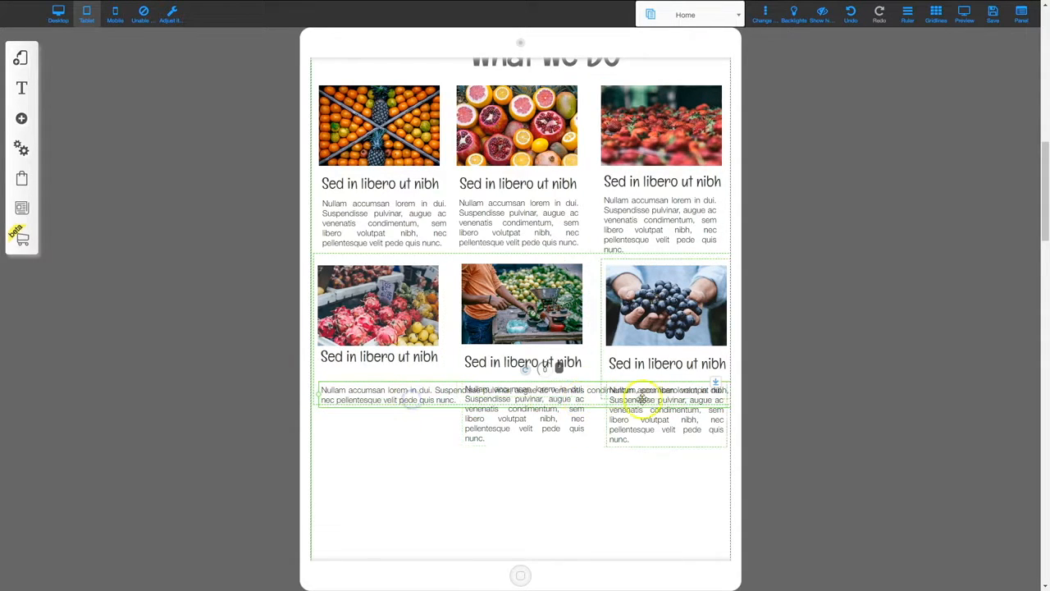
{"action": "left_click_drag", "start_coordinate": [375, 399], "coordinate": [313, 490]}
{"action": "left_click_drag", "start_coordinate": [656, 492], "coordinate": [438, 396]}
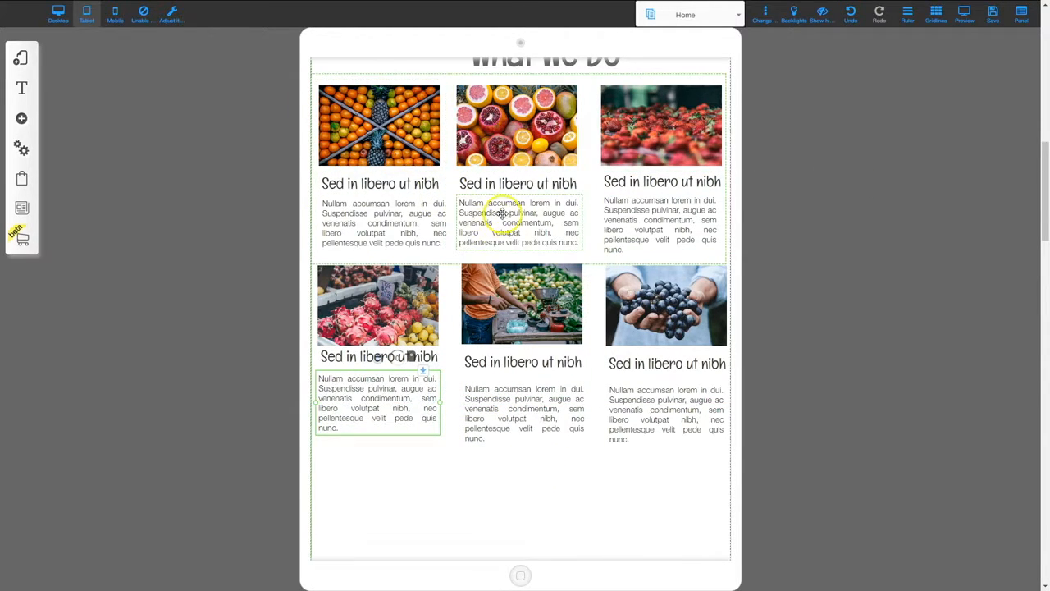
Step: Nudge the market vendor and grapes items slightly up, and lower the dragon fruit title level with the other two titles
{"action": "left_click", "coordinate": [475, 263]}
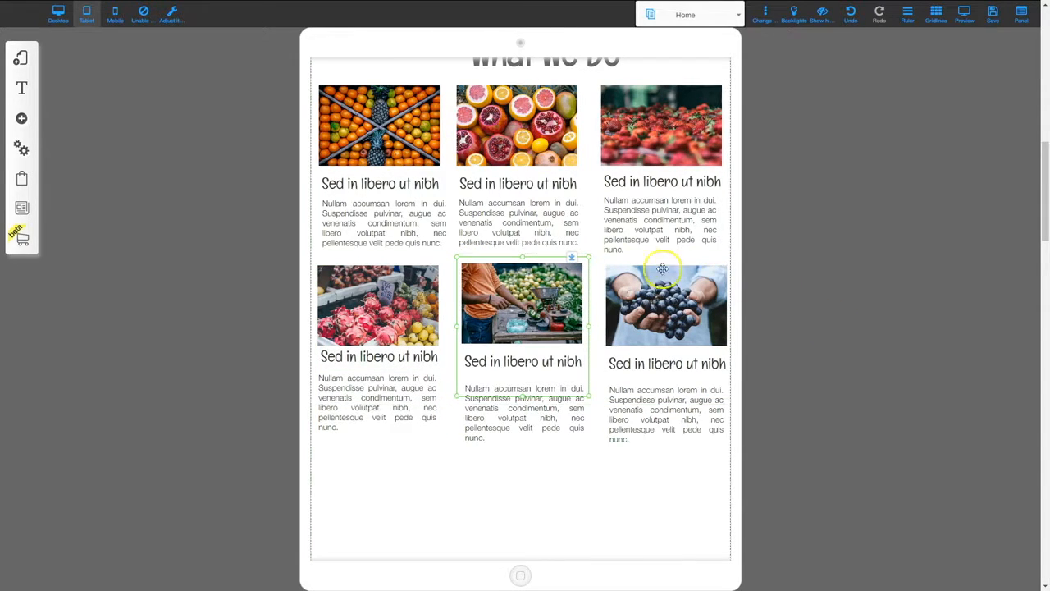
{"action": "left_click", "coordinate": [625, 264]}
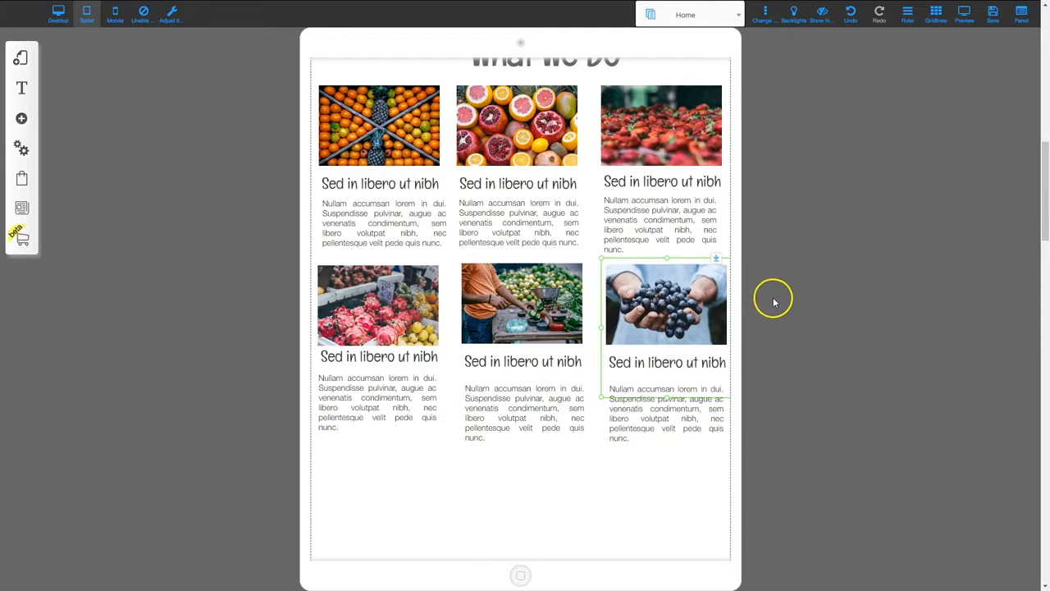
{"action": "left_click_drag", "start_coordinate": [427, 392], "coordinate": [354, 365]}
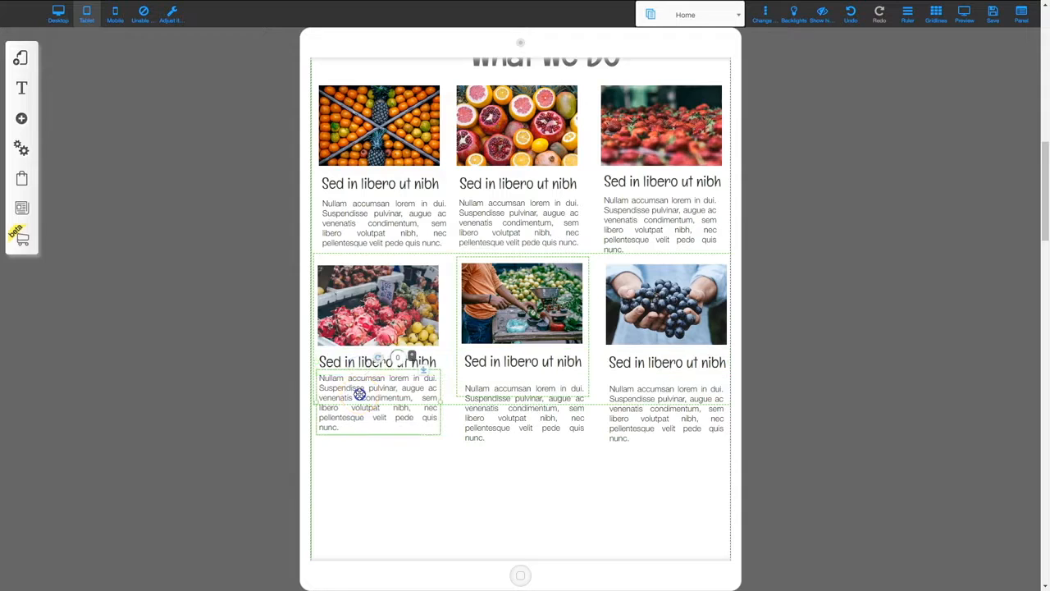
Step: Raise the market vendor and grapes descriptions close beneath their titles, level with the dragon fruit description
{"action": "left_click", "coordinate": [499, 417]}
{"action": "left_click_drag", "start_coordinate": [501, 411], "coordinate": [499, 407]}
{"action": "left_click", "coordinate": [657, 410]}
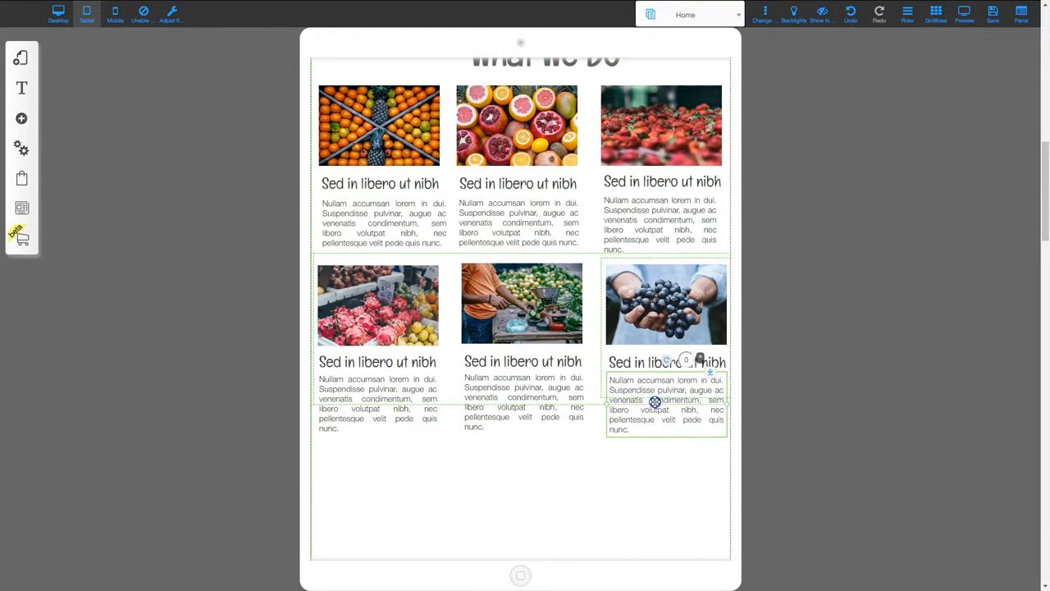
{"action": "left_click_drag", "start_coordinate": [655, 401], "coordinate": [655, 400]}
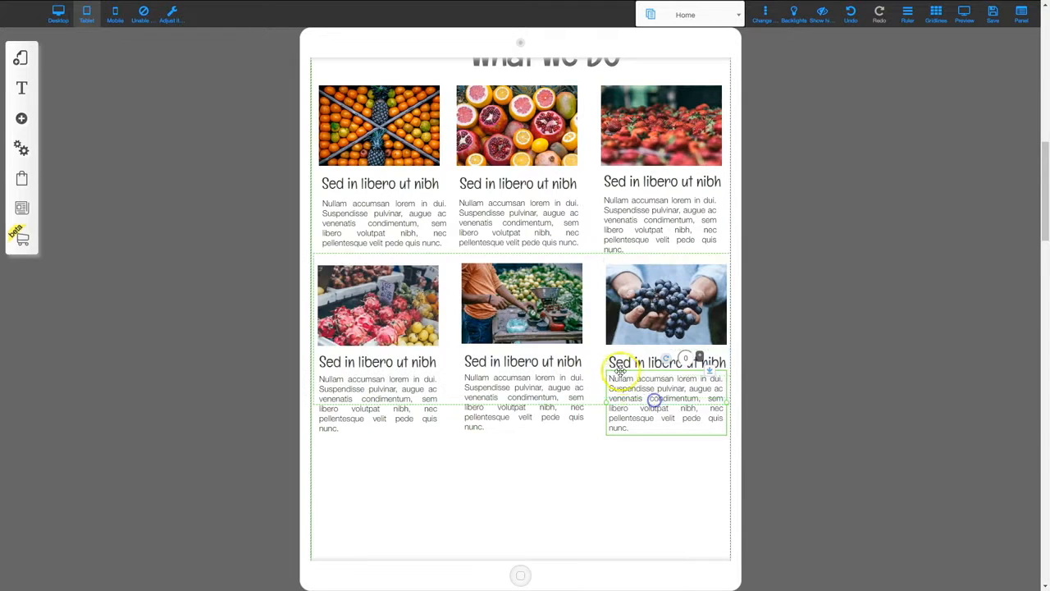
Step: Extend the grapes, market vendor and dragon fruit item boxes downward so each one encloses its full description
{"action": "left_click", "coordinate": [603, 352]}
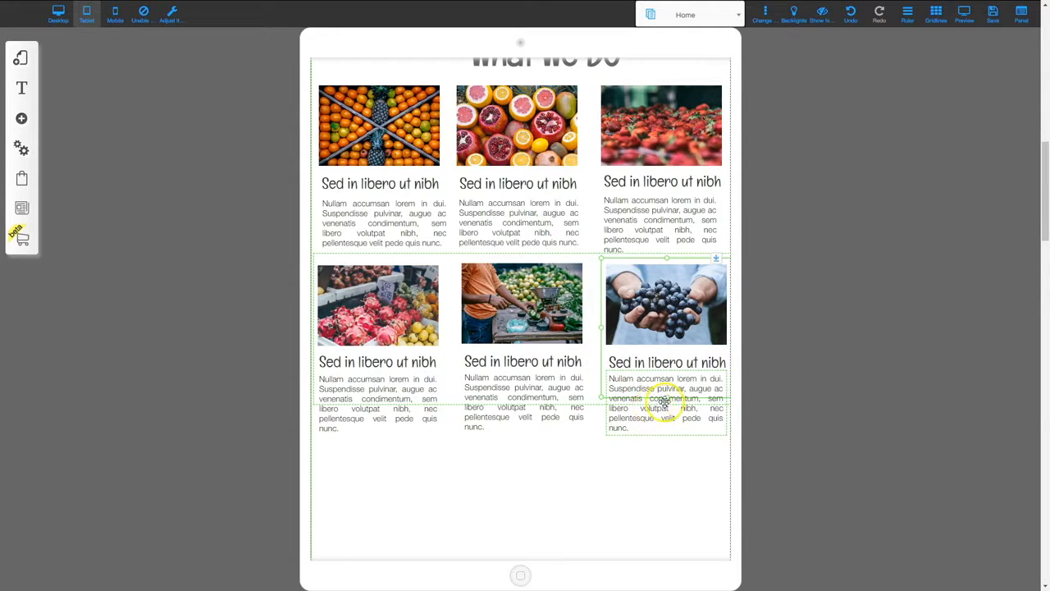
{"action": "left_click_drag", "start_coordinate": [667, 399], "coordinate": [662, 441]}
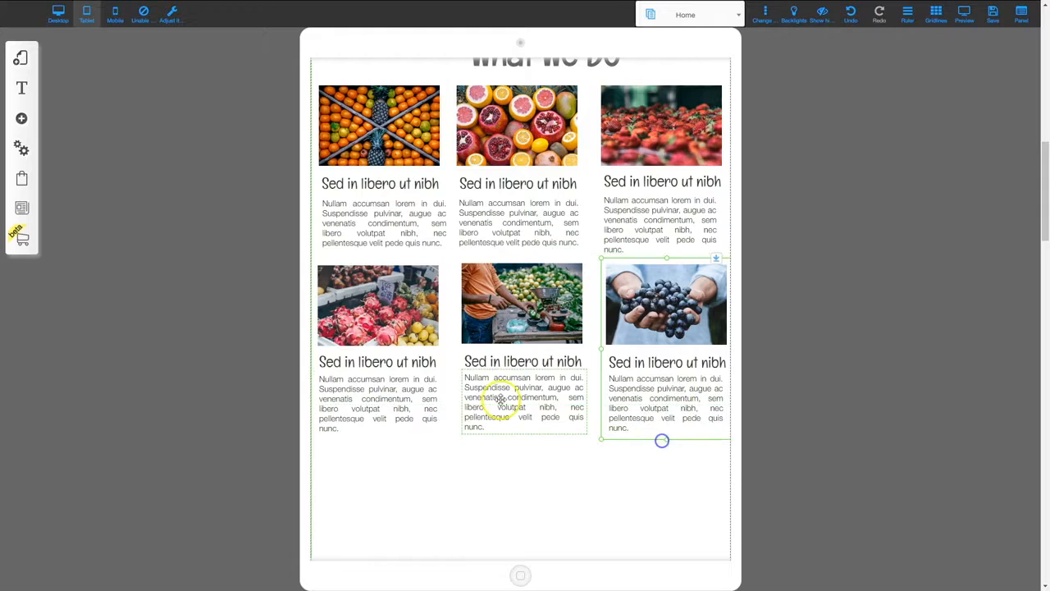
{"action": "left_click", "coordinate": [458, 349]}
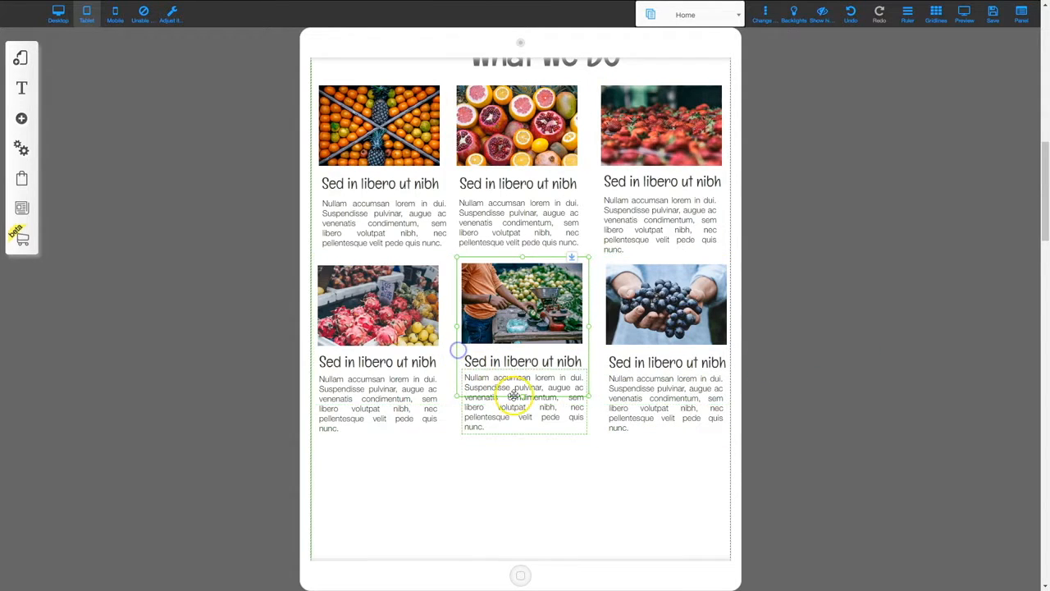
{"action": "left_click_drag", "start_coordinate": [520, 398], "coordinate": [509, 436]}
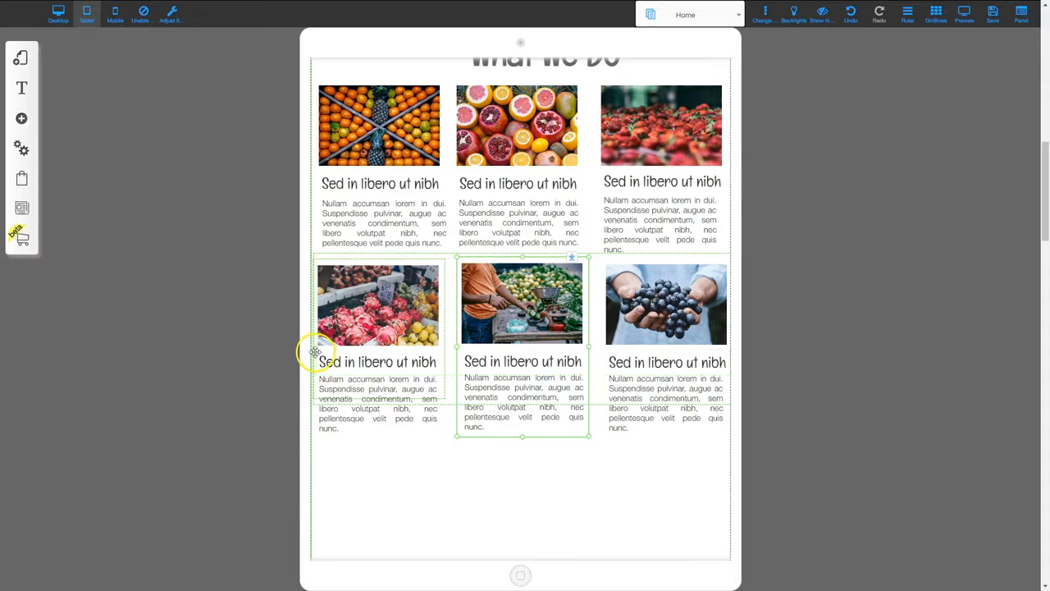
{"action": "left_click", "coordinate": [375, 402]}
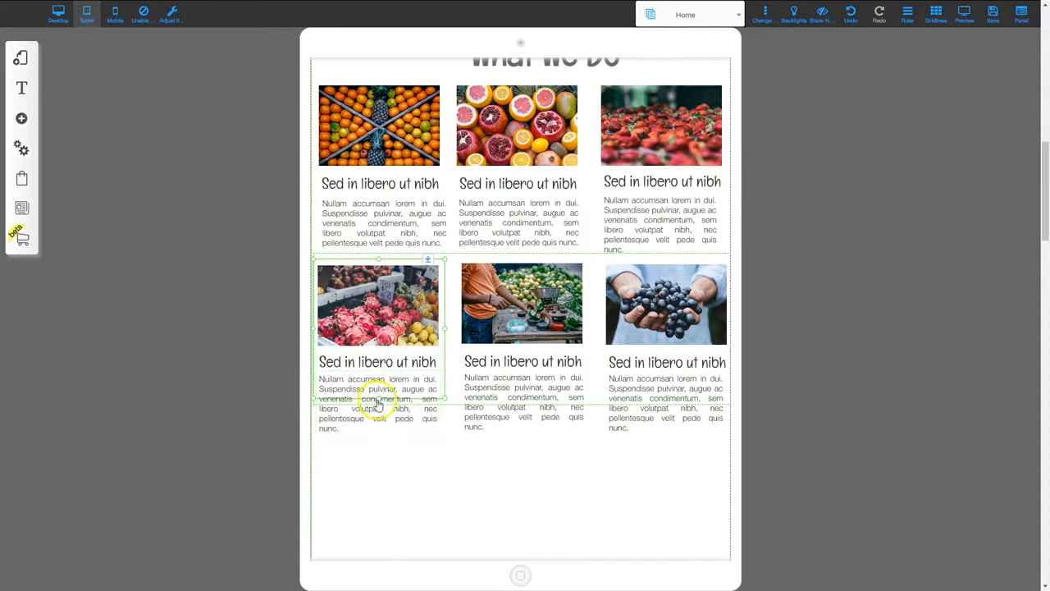
{"action": "left_click_drag", "start_coordinate": [377, 401], "coordinate": [376, 431]}
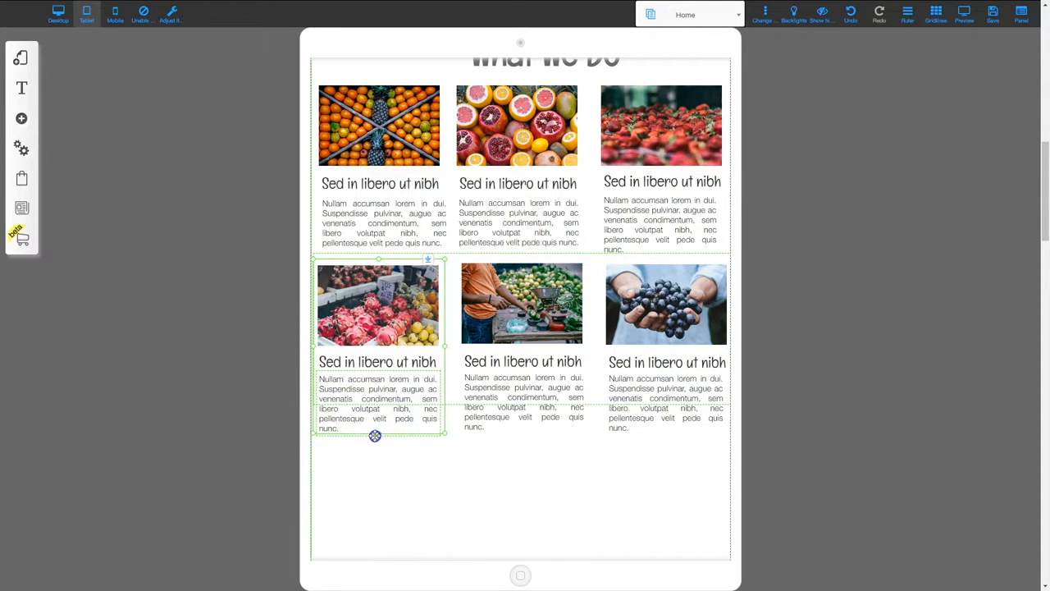
Step: Extend the container of the second What We Do row down to just below its three items
{"action": "left_click", "coordinate": [512, 403]}
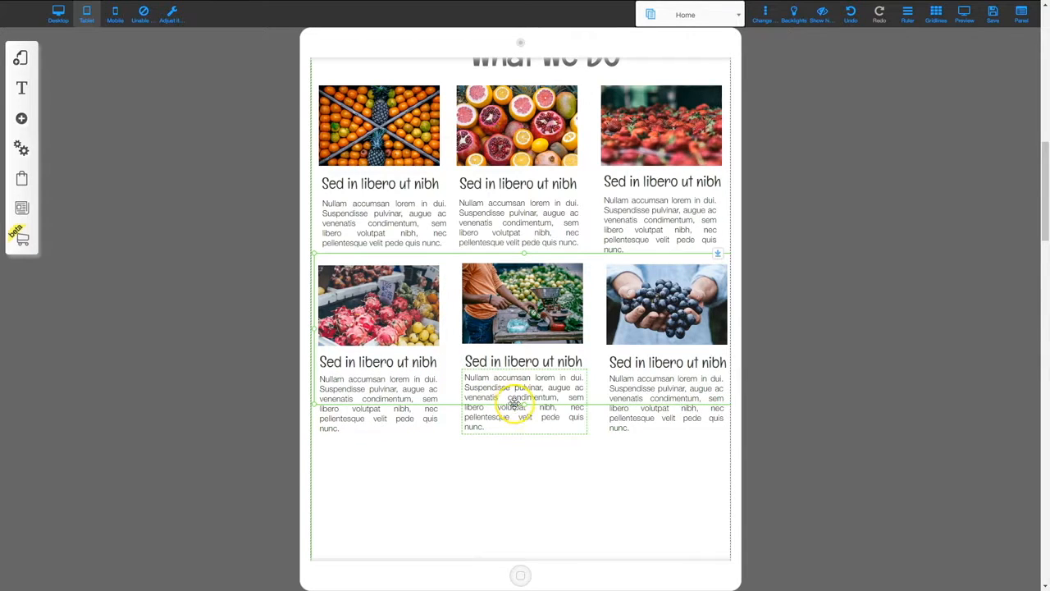
{"action": "left_click", "coordinate": [524, 414]}
{"action": "left_click_drag", "start_coordinate": [525, 408], "coordinate": [522, 445]}
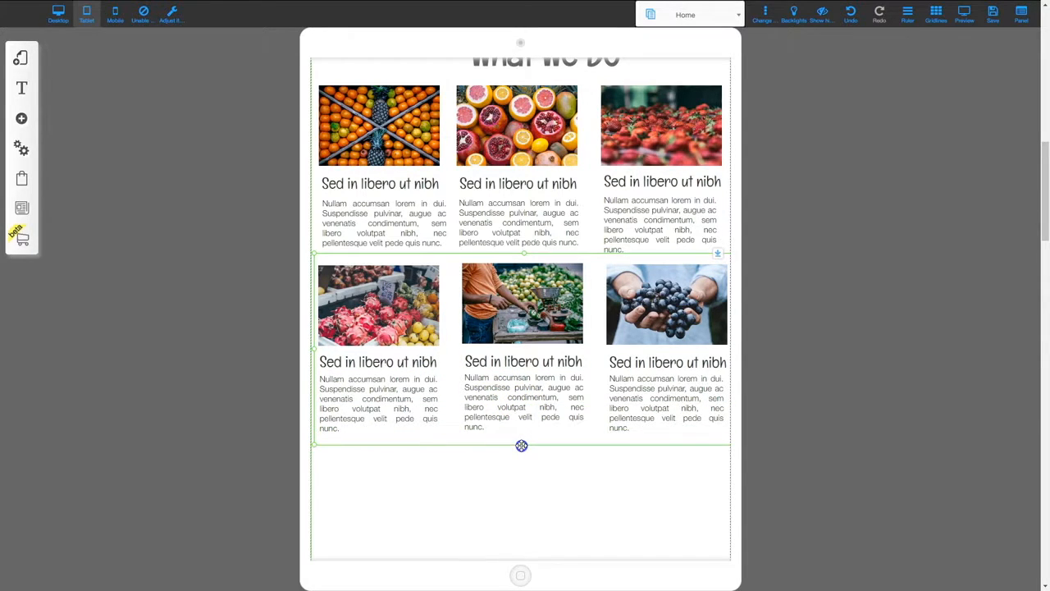
{"action": "left_click", "coordinate": [886, 410]}
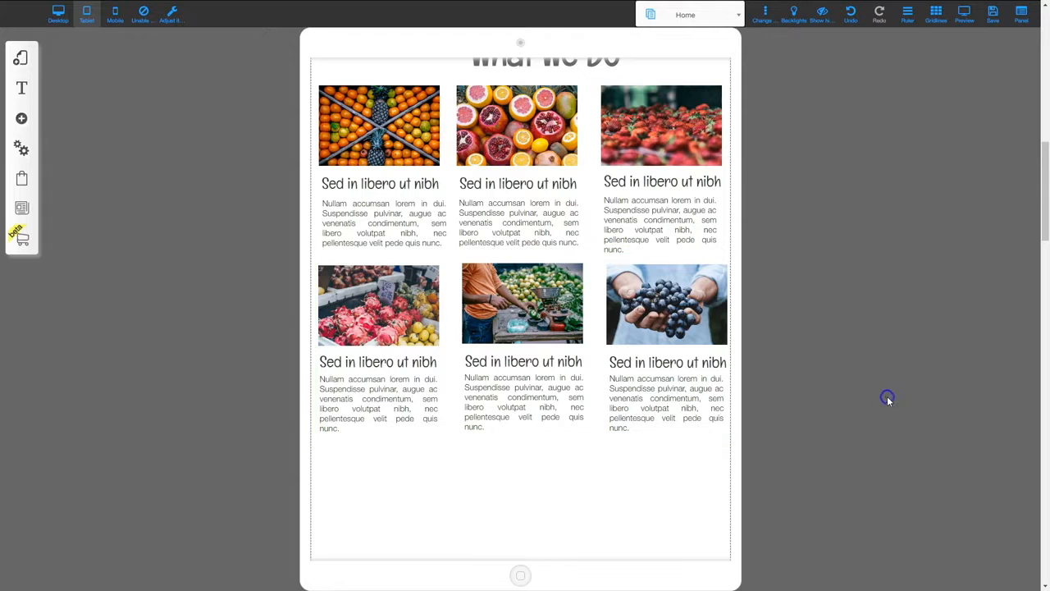
Step: Shorten the What We Do section so it ends just below the second row of items
{"action": "left_click", "coordinate": [465, 252]}
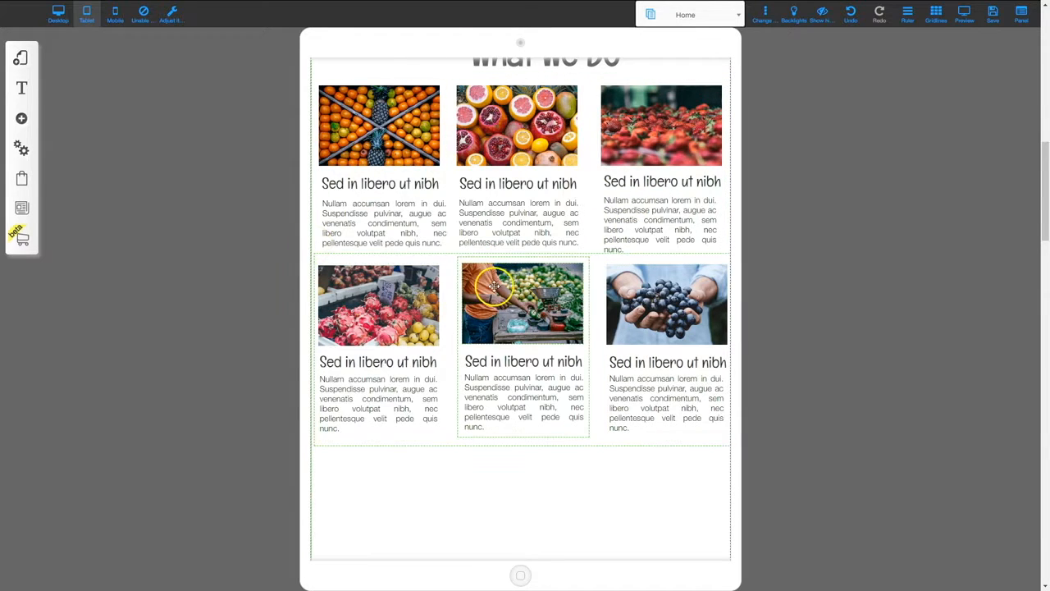
{"action": "scroll", "coordinate": [300, 389], "scroll_direction": "up", "scroll_amount": 3}
{"action": "scroll", "coordinate": [612, 361], "scroll_direction": "down", "scroll_amount": 5}
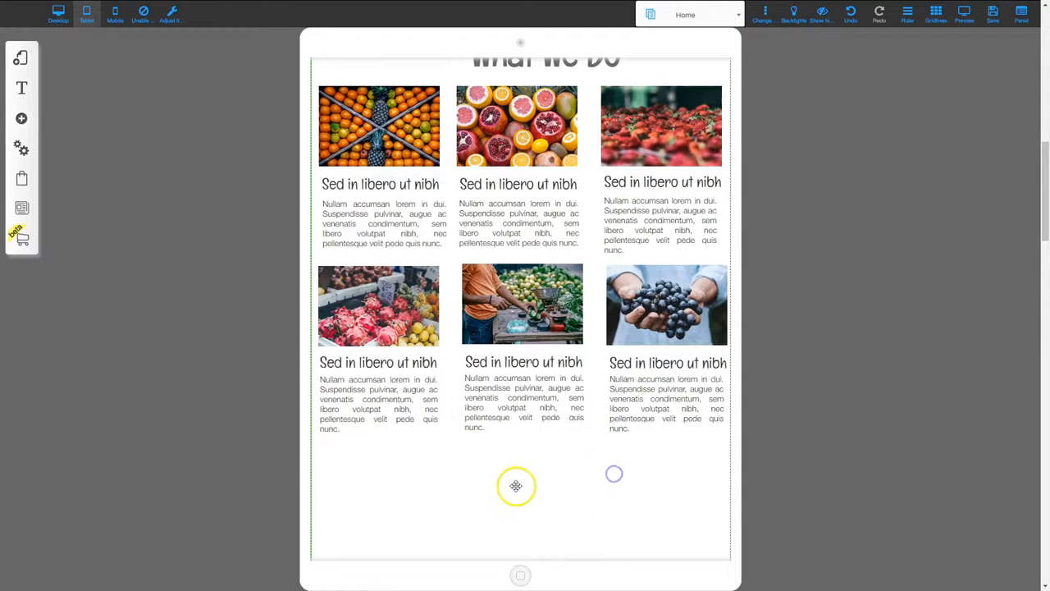
{"action": "scroll", "coordinate": [516, 487], "scroll_direction": "down", "scroll_amount": 3}
{"action": "scroll", "coordinate": [521, 467], "scroll_direction": "down", "scroll_amount": 3}
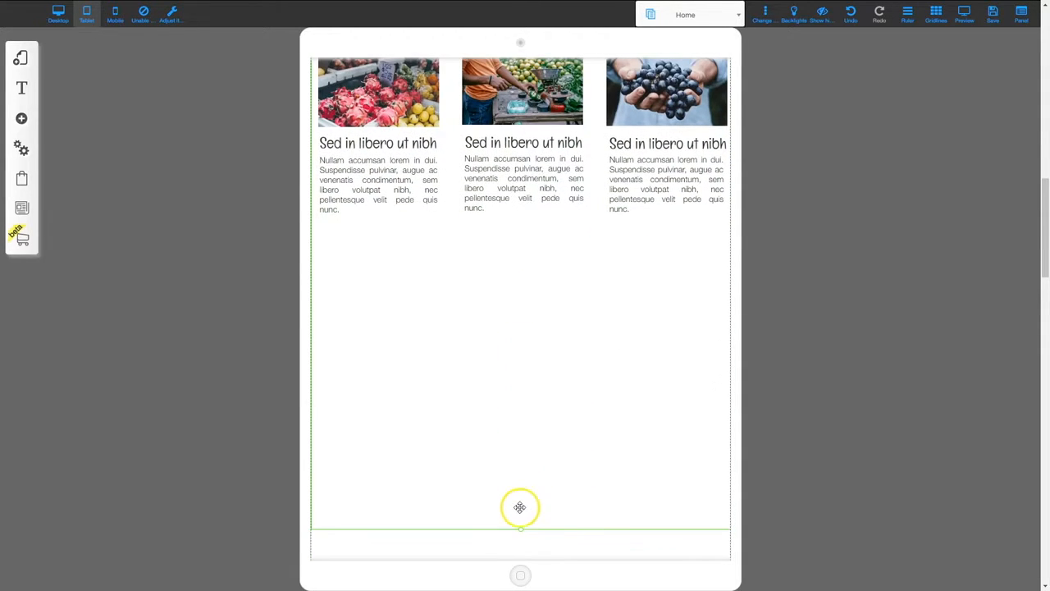
{"action": "left_click_drag", "start_coordinate": [521, 533], "coordinate": [526, 227]}
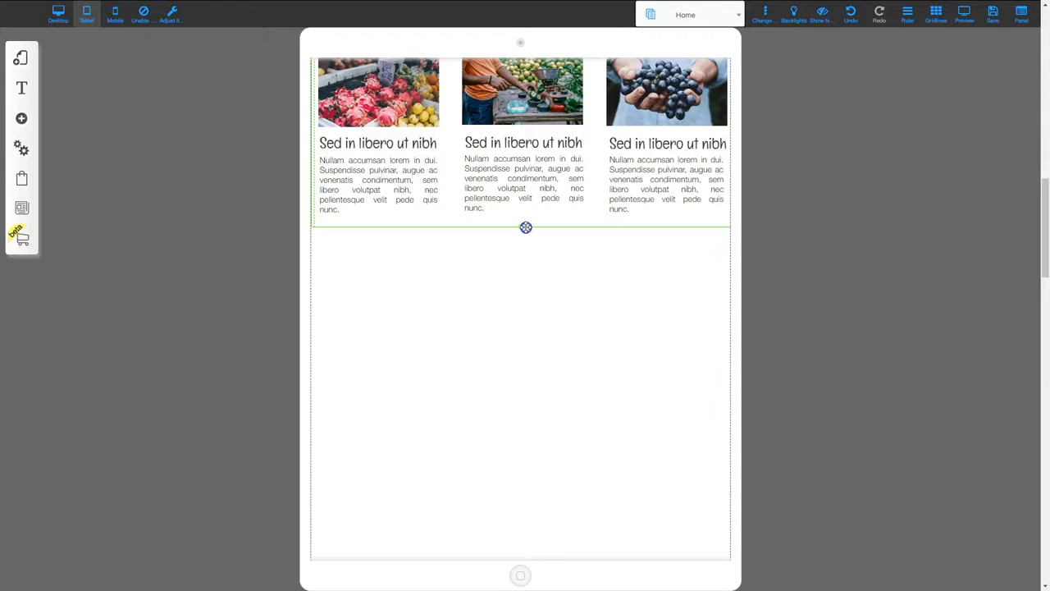
Step: Move the red "Liked our Service?" banner up directly beneath the What We Do section
{"action": "scroll", "coordinate": [546, 342], "scroll_direction": "down", "scroll_amount": 8}
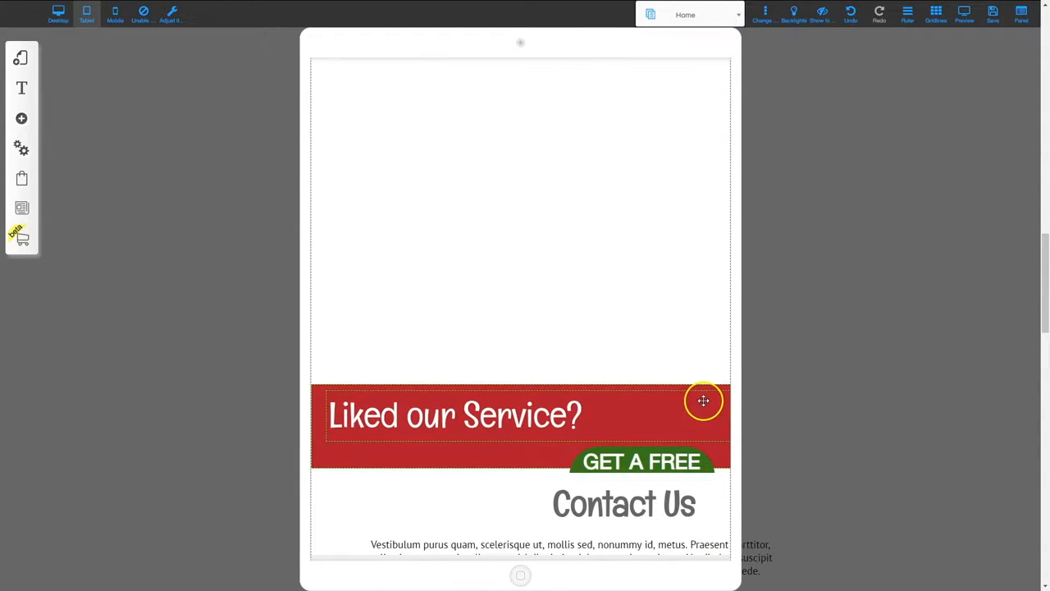
{"action": "scroll", "coordinate": [711, 323], "scroll_direction": "down", "scroll_amount": 6}
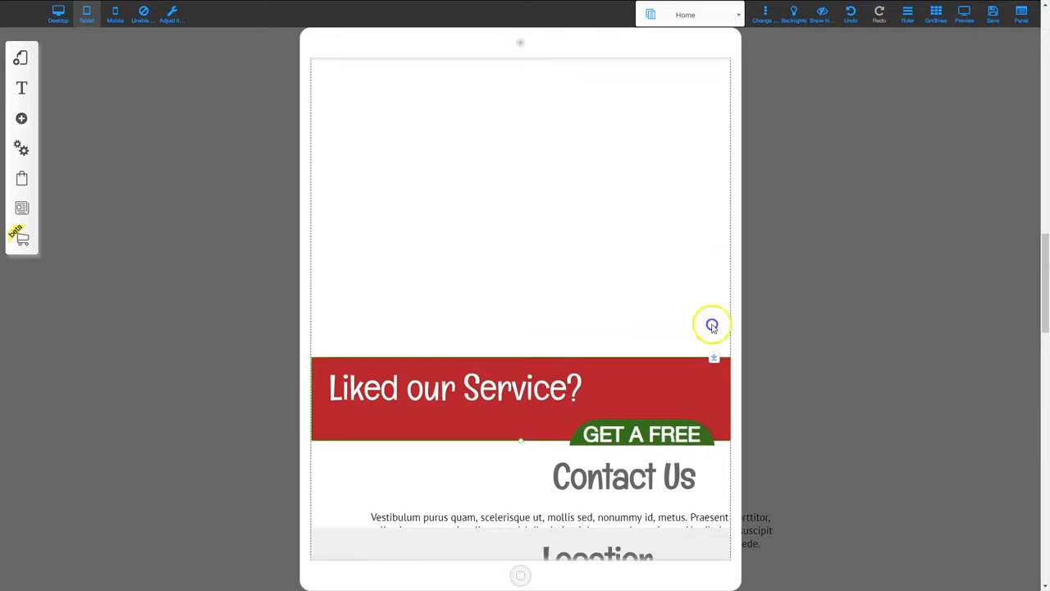
{"action": "scroll", "coordinate": [685, 369], "scroll_direction": "up", "scroll_amount": 8}
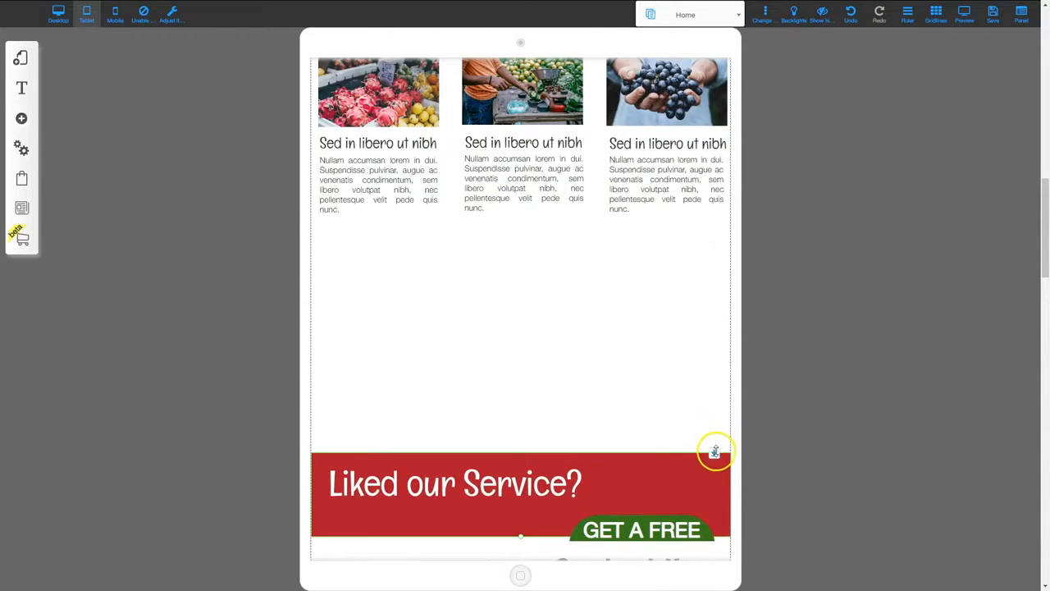
{"action": "left_click_drag", "start_coordinate": [715, 451], "coordinate": [712, 197]}
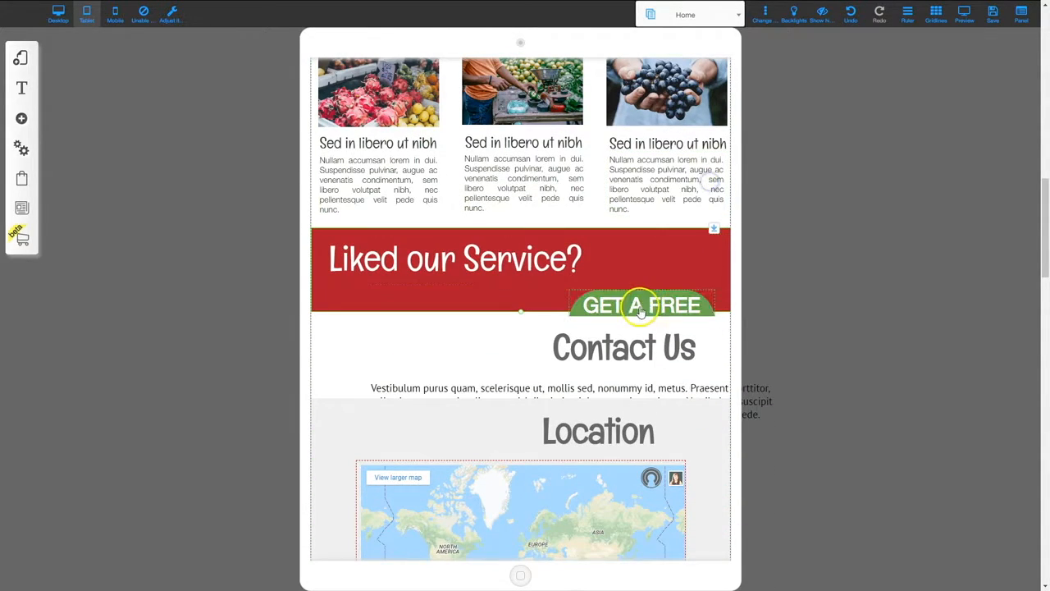
Step: Move the Contact Us section well down to leave free space under the red banner and uncover its quote button
{"action": "left_click", "coordinate": [436, 260]}
{"action": "left_click", "coordinate": [588, 313]}
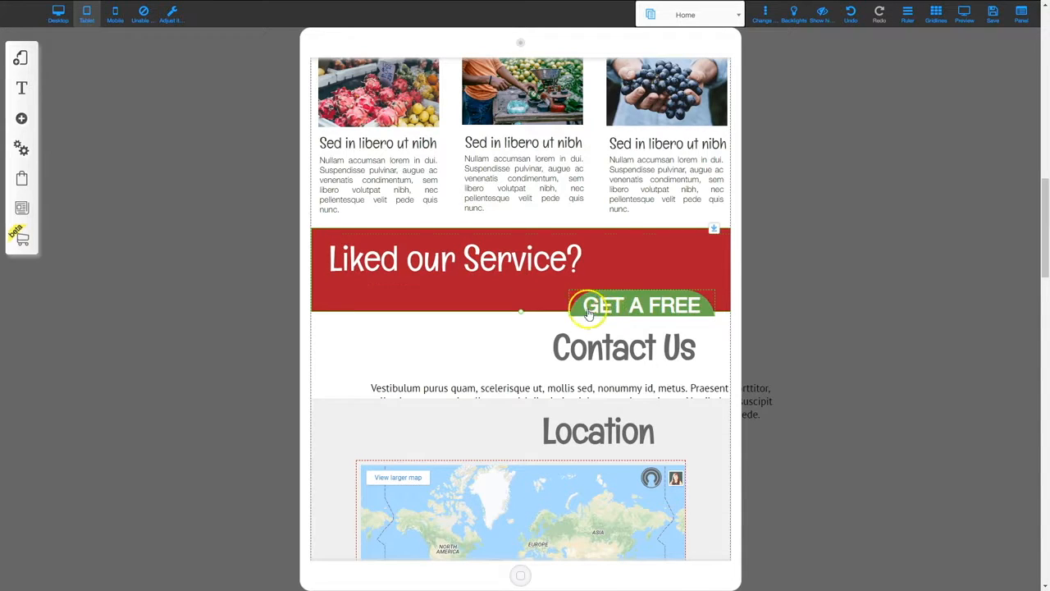
{"action": "left_click", "coordinate": [684, 330]}
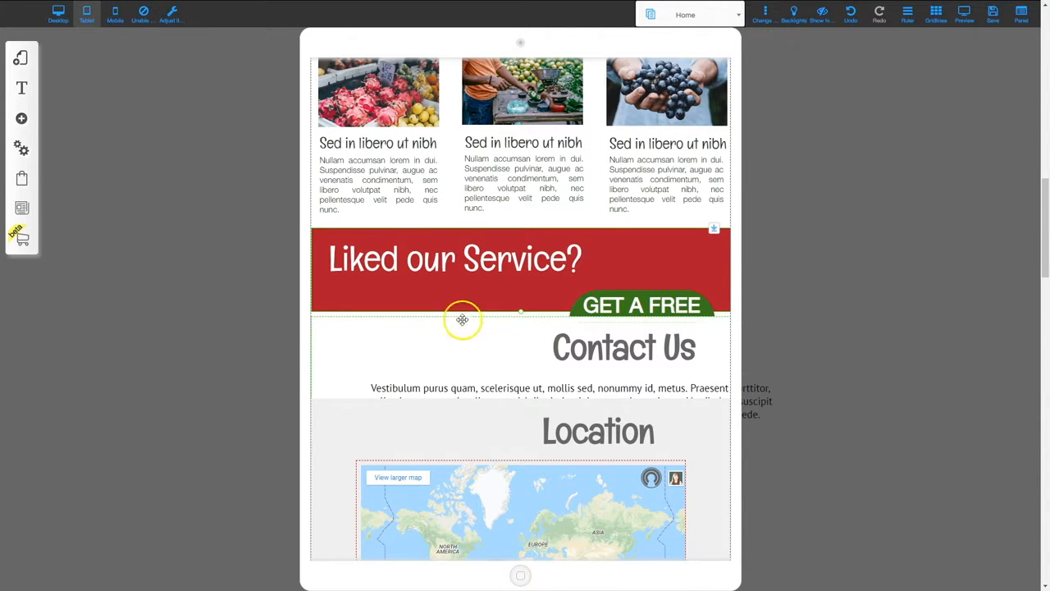
{"action": "left_click", "coordinate": [326, 318]}
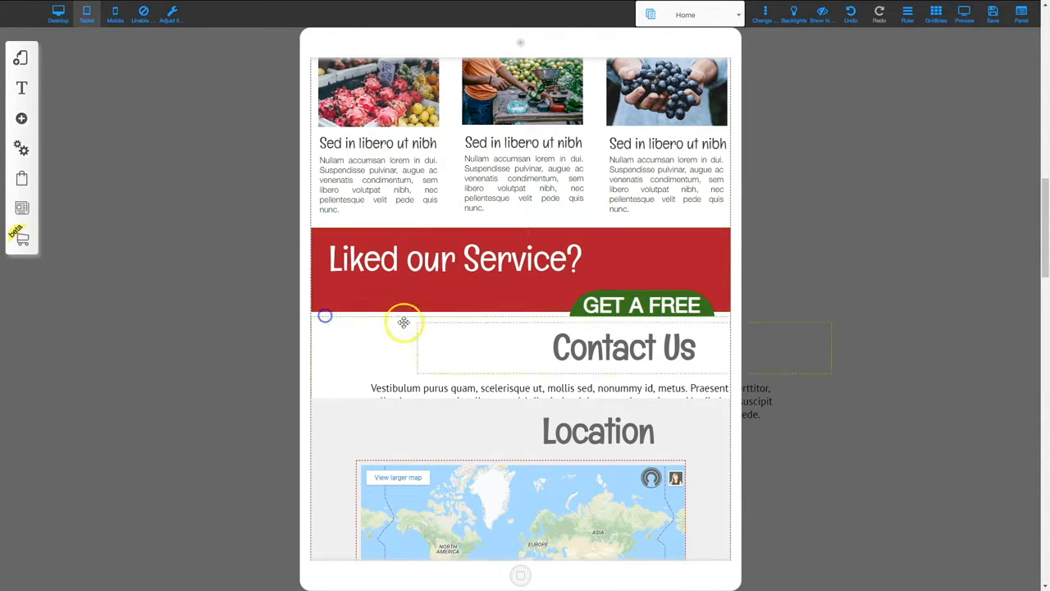
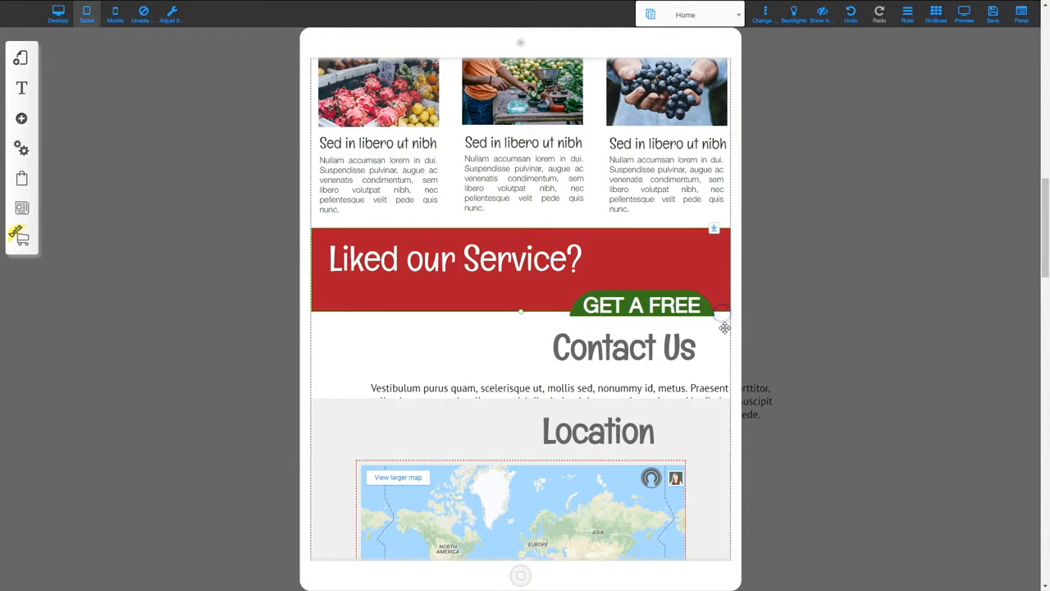
{"action": "left_click", "coordinate": [436, 361]}
{"action": "left_click_drag", "start_coordinate": [401, 372], "coordinate": [604, 353]}
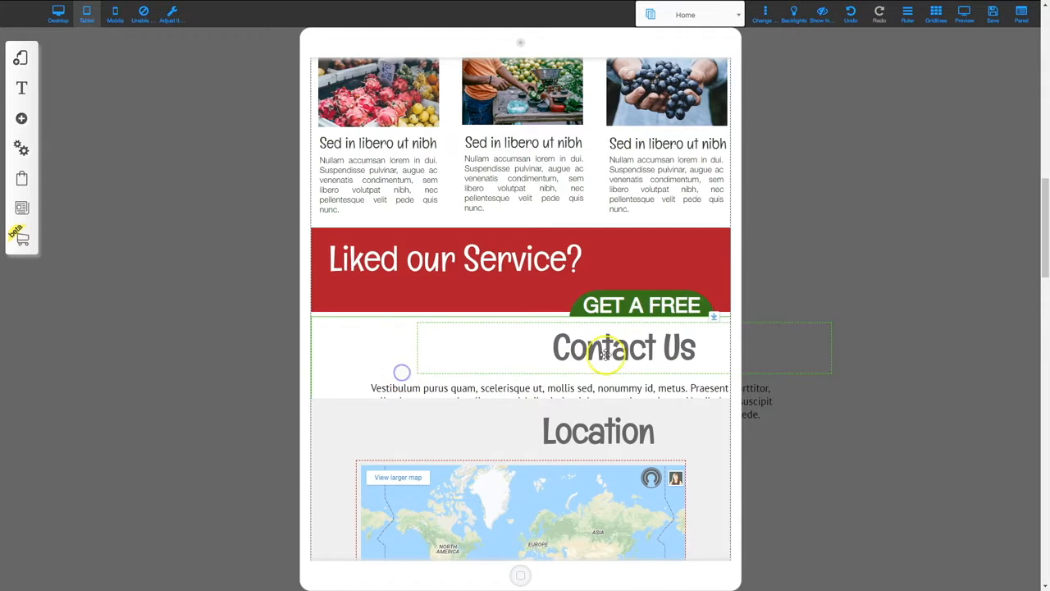
{"action": "left_click_drag", "start_coordinate": [719, 321], "coordinate": [717, 525]}
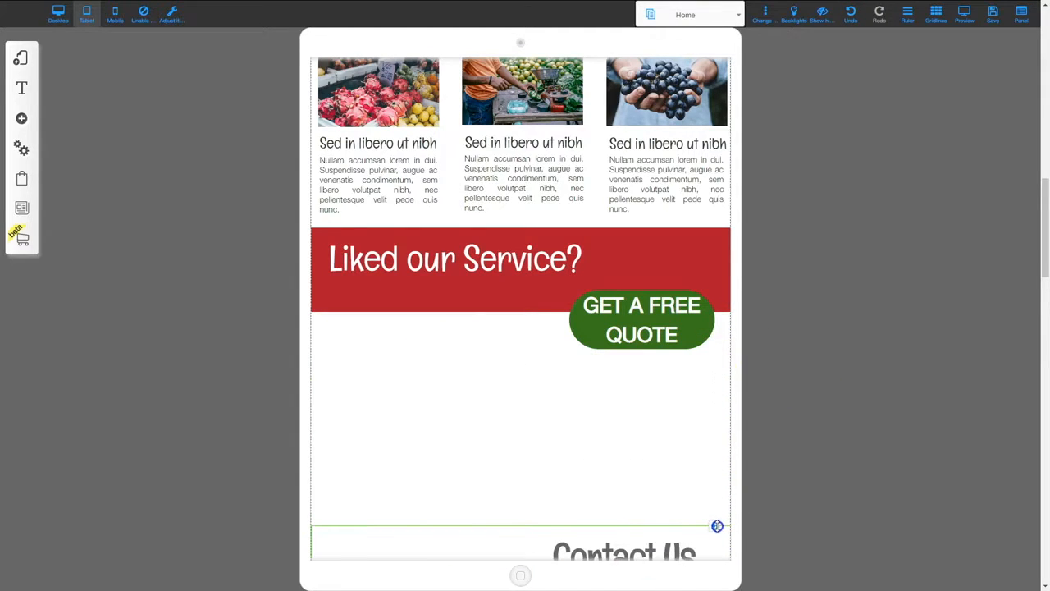
{"action": "scroll", "coordinate": [705, 476], "scroll_direction": "down", "scroll_amount": 2}
{"action": "left_click_drag", "start_coordinate": [714, 414], "coordinate": [715, 498]}
Step: Place the description and the GET A FREE QUOTE button inside the red banner, and shift its title closer to the banner's upper-left corner
{"action": "left_click_drag", "start_coordinate": [452, 255], "coordinate": [484, 163]}
{"action": "left_click_drag", "start_coordinate": [617, 215], "coordinate": [626, 169]}
{"action": "scroll", "coordinate": [598, 403], "scroll_direction": "up", "scroll_amount": 3}
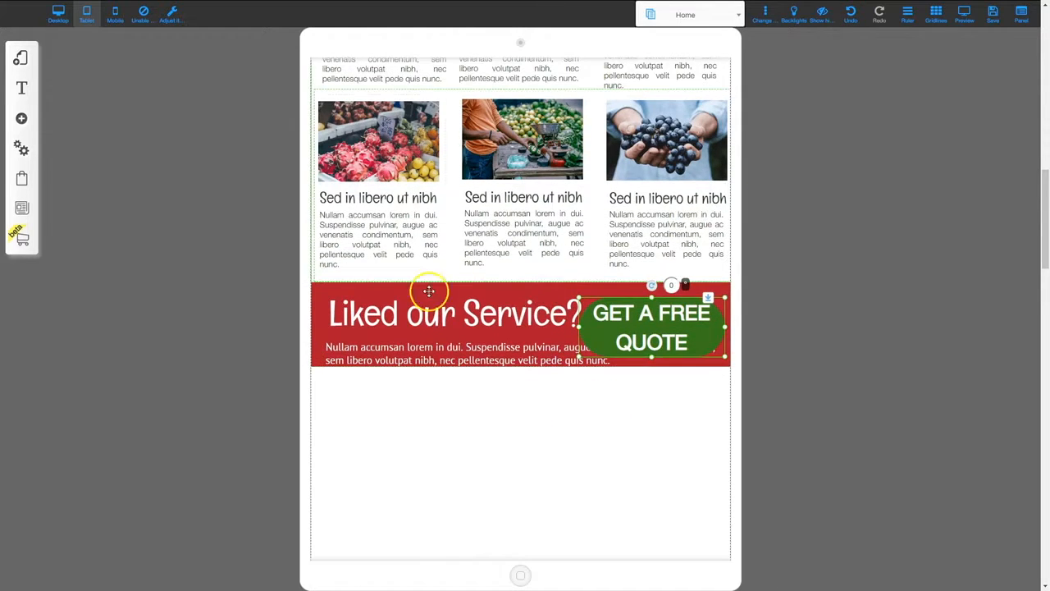
{"action": "left_click_drag", "start_coordinate": [439, 316], "coordinate": [429, 311]}
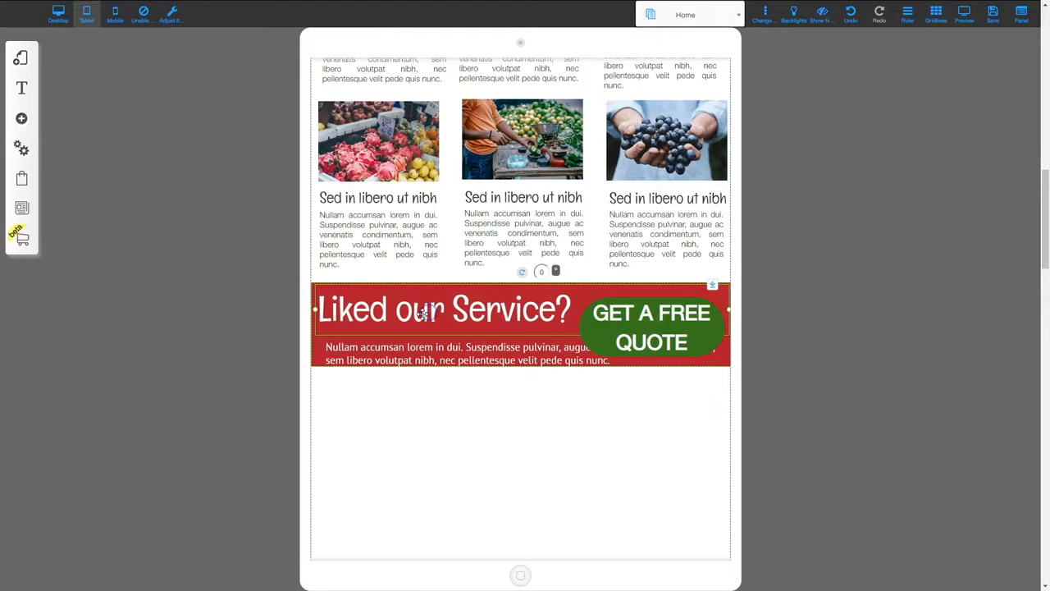
Step: Set the font size of the "Liked our Service?" title to 36 px
{"action": "right_click", "coordinate": [423, 312]}
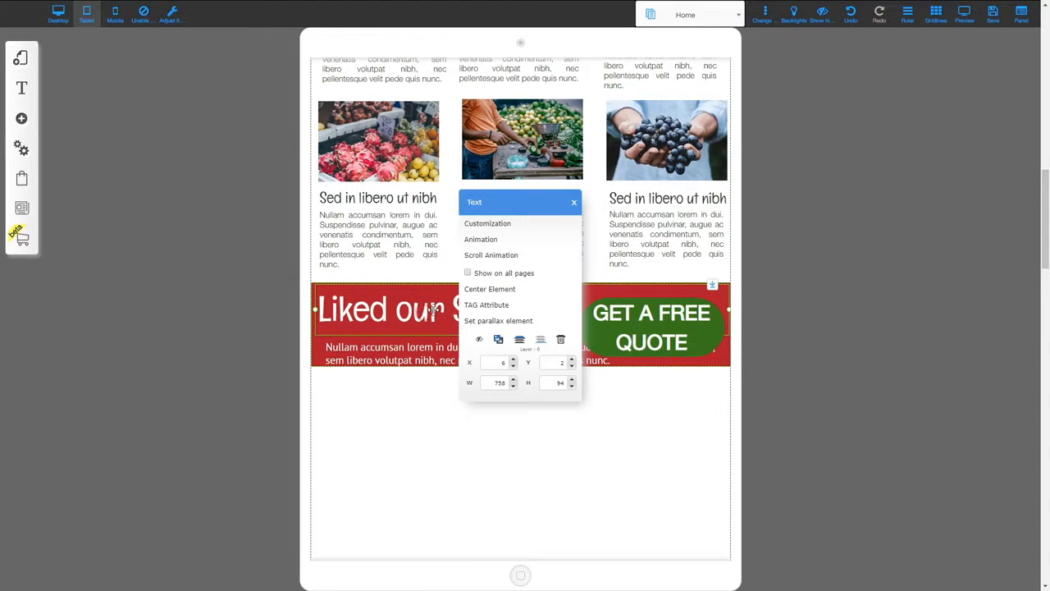
{"action": "left_click", "coordinate": [491, 223]}
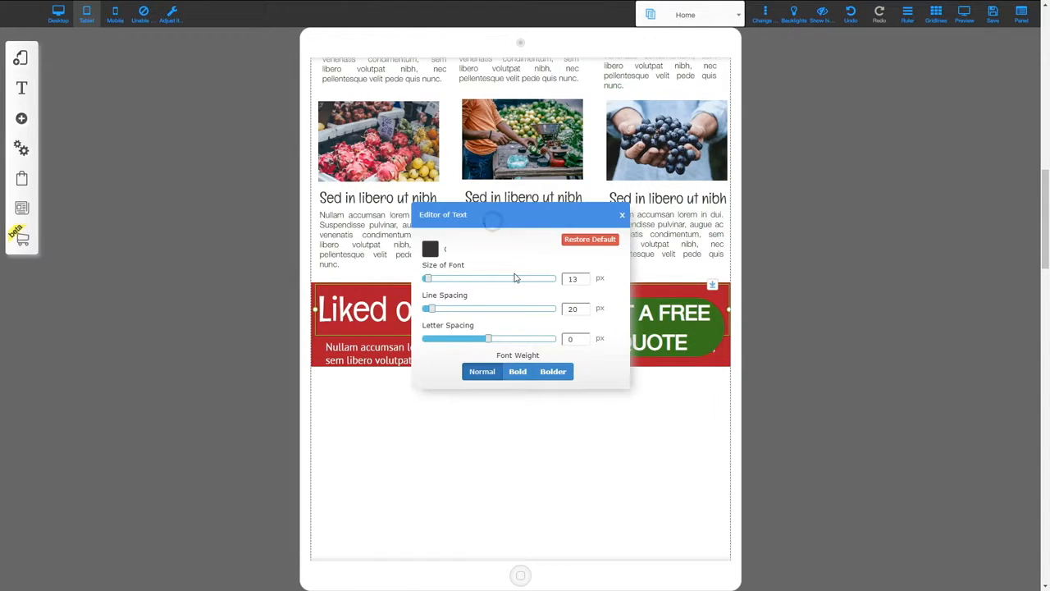
{"action": "left_click", "coordinate": [585, 278]}
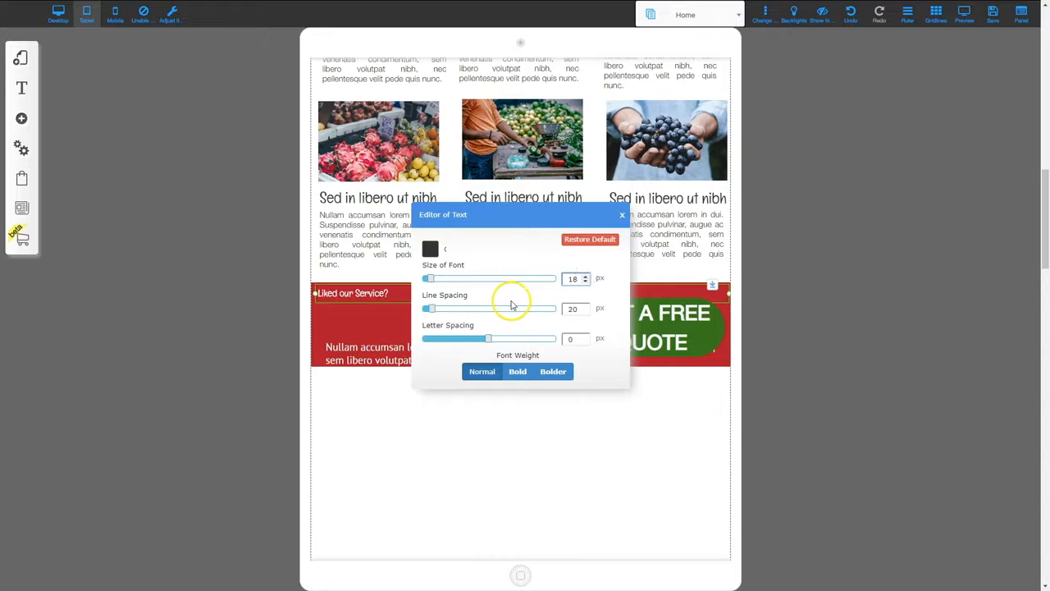
{"action": "left_click", "coordinate": [431, 281]}
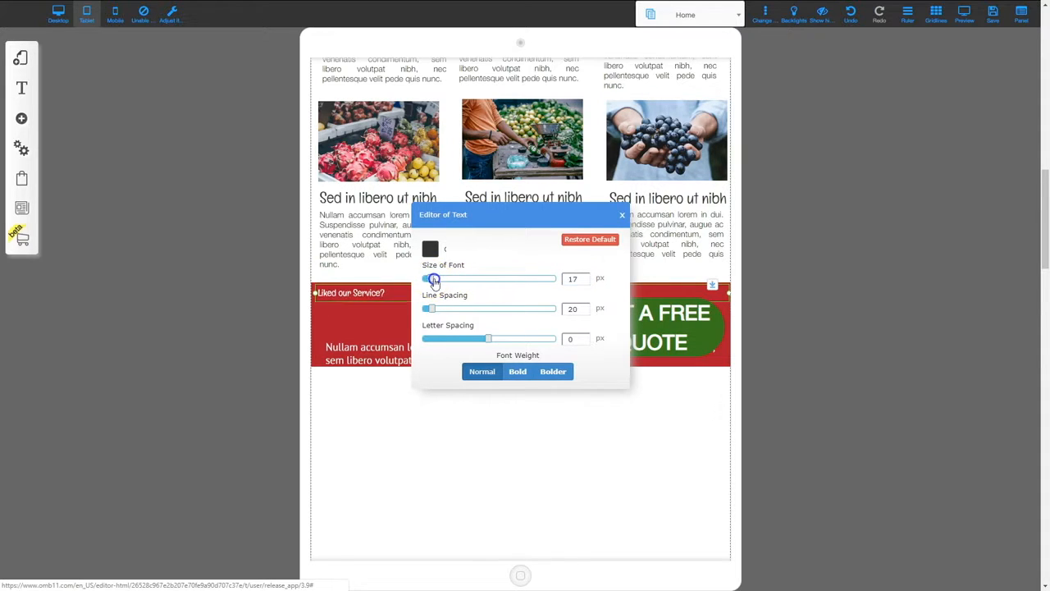
{"action": "left_click_drag", "start_coordinate": [434, 281], "coordinate": [442, 281]}
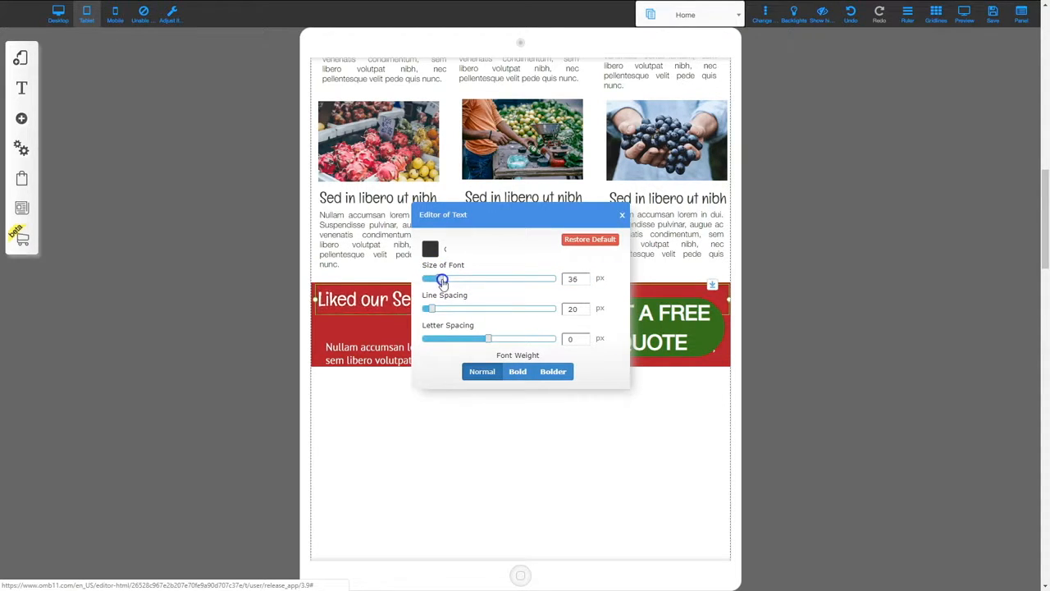
{"action": "left_click", "coordinate": [621, 214]}
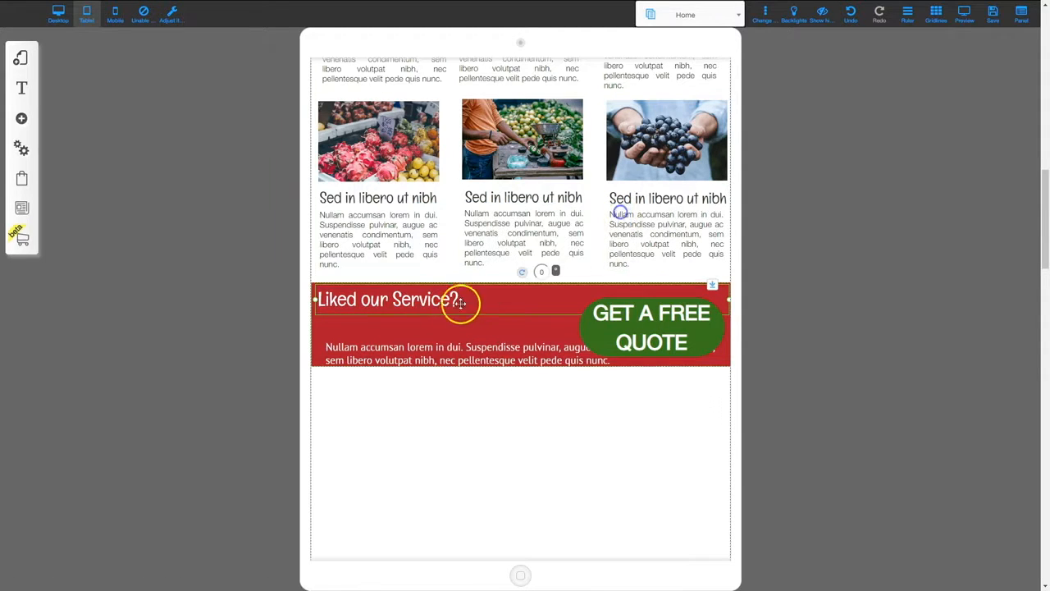
Step: Move the banner description up beneath the title, aligned with its left edge, and set its font size to 16 px
{"action": "left_click_drag", "start_coordinate": [439, 353], "coordinate": [447, 334]}
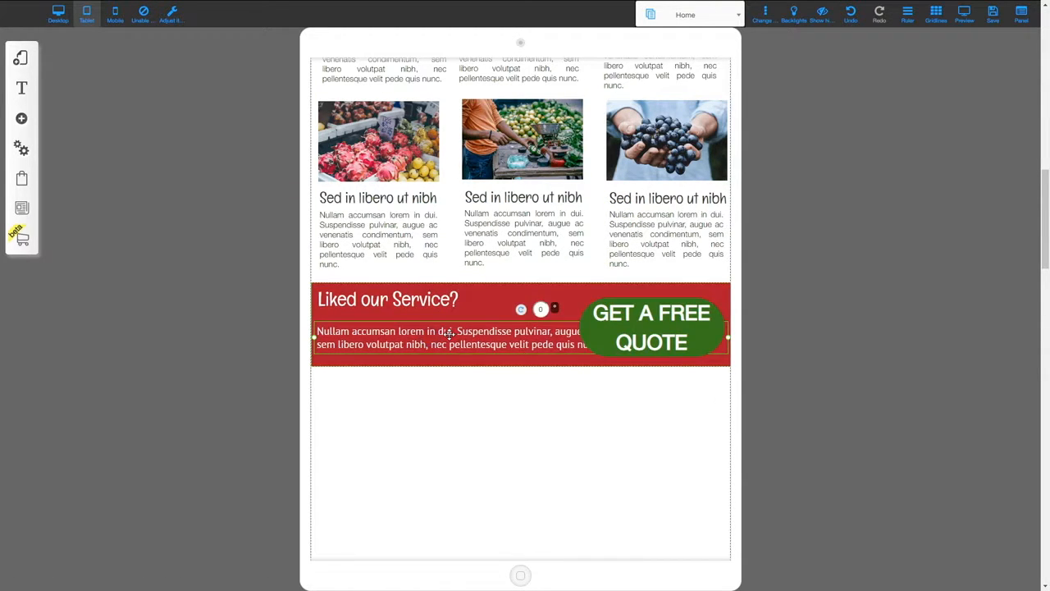
{"action": "right_click", "coordinate": [450, 332]}
{"action": "left_click", "coordinate": [490, 226]}
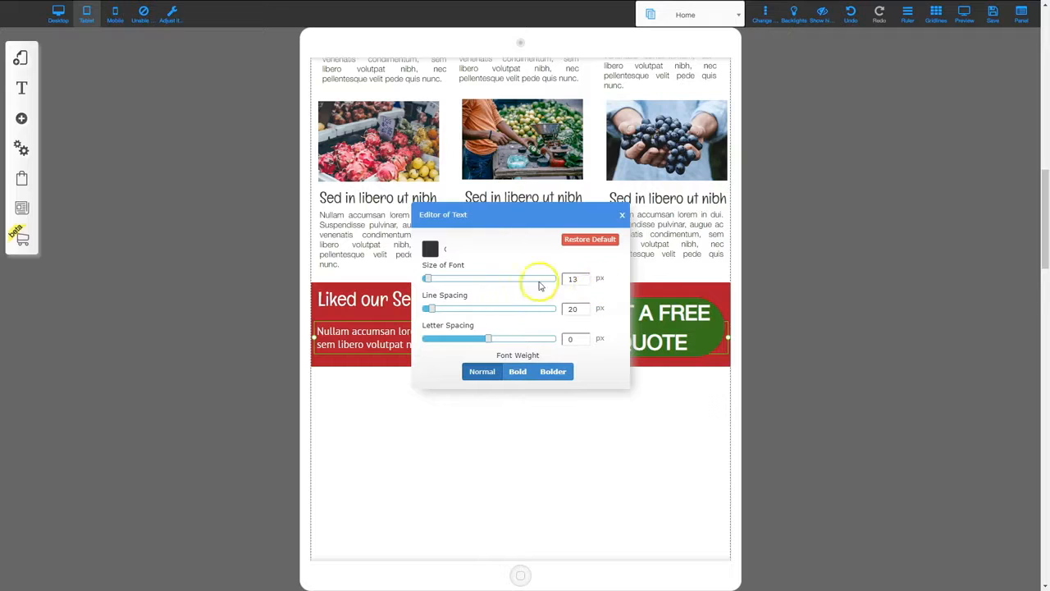
{"action": "left_click_drag", "start_coordinate": [426, 280], "coordinate": [430, 280]}
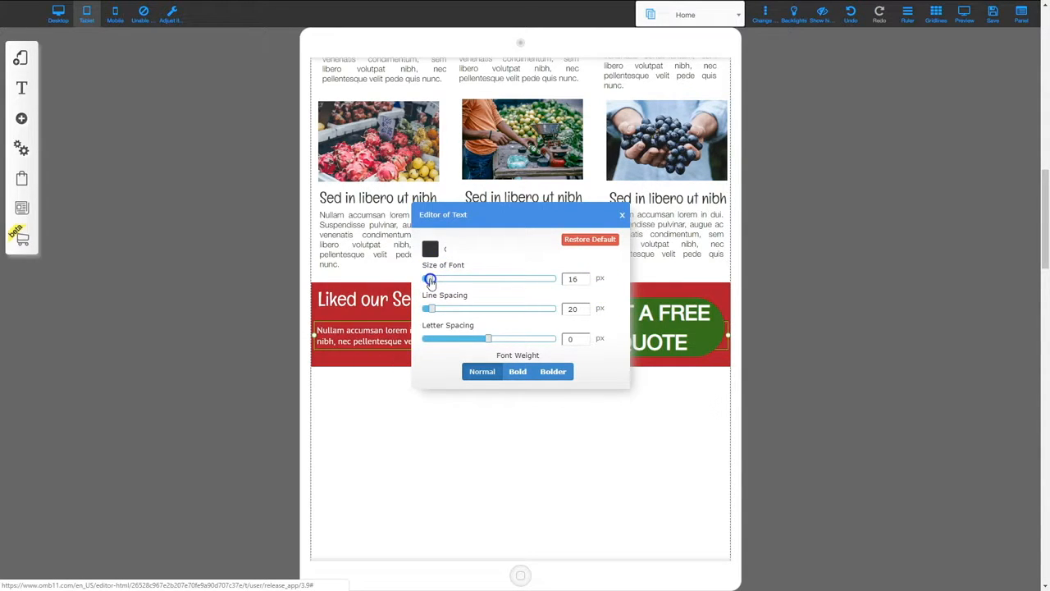
{"action": "left_click", "coordinate": [617, 219]}
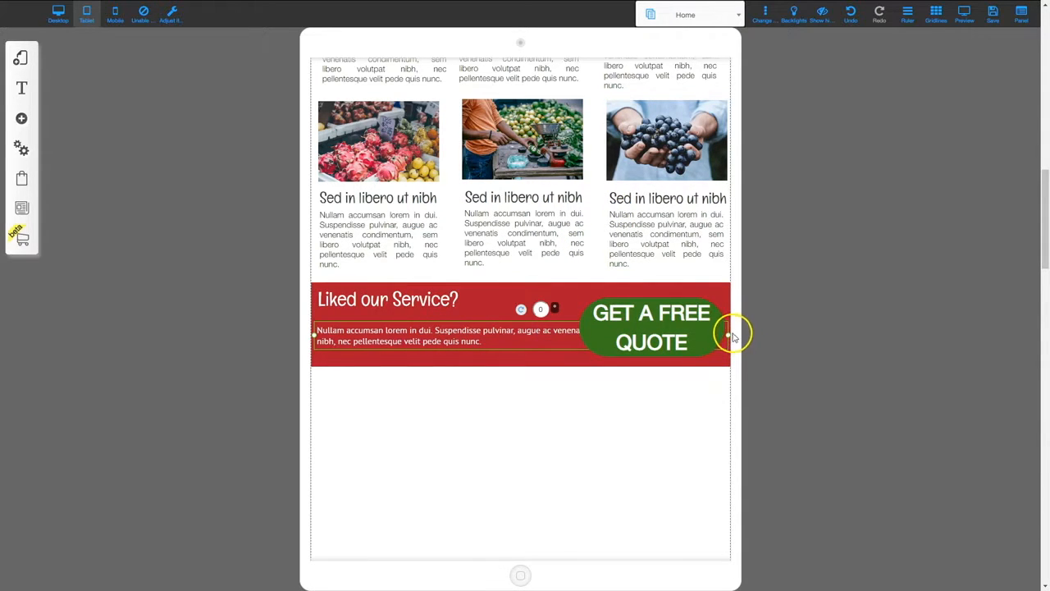
Step: Narrow the red banner's description to end before the quote button, and lower the "Liked our Service?" title to just above it
{"action": "left_click_drag", "start_coordinate": [727, 336], "coordinate": [515, 346]}
{"action": "left_click_drag", "start_coordinate": [406, 300], "coordinate": [392, 331]}
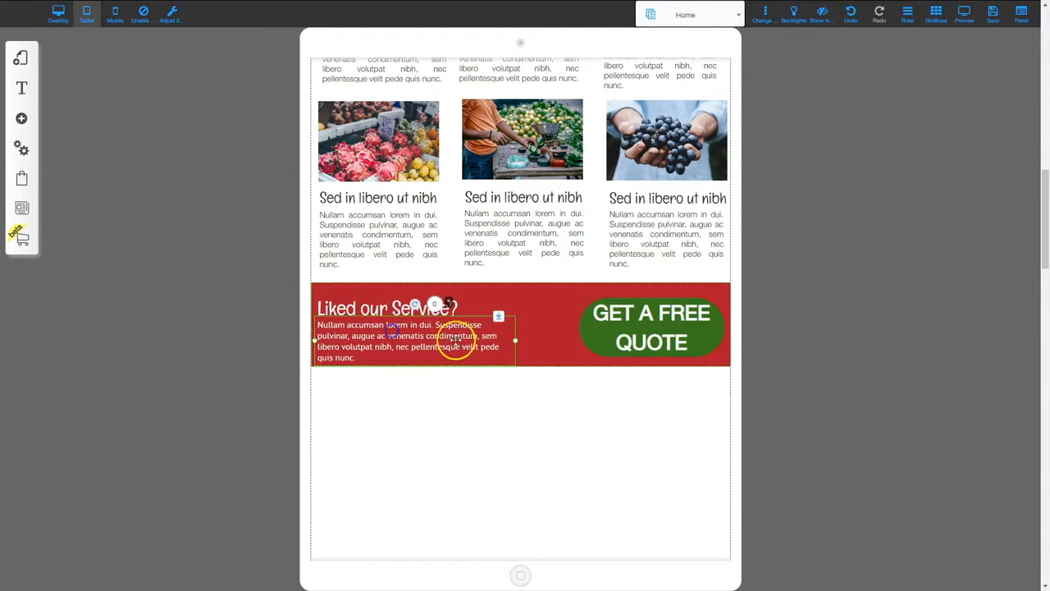
Step: Set the font size of the red banner's description to 13 px
{"action": "double_click", "coordinate": [402, 337]}
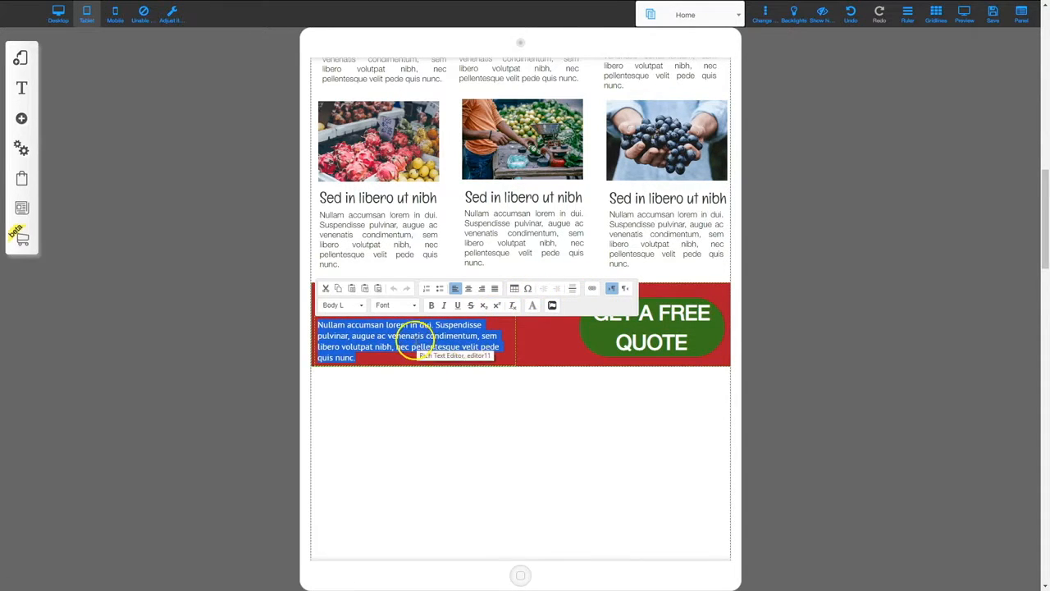
{"action": "left_click", "coordinate": [509, 408]}
{"action": "left_click", "coordinate": [401, 337]}
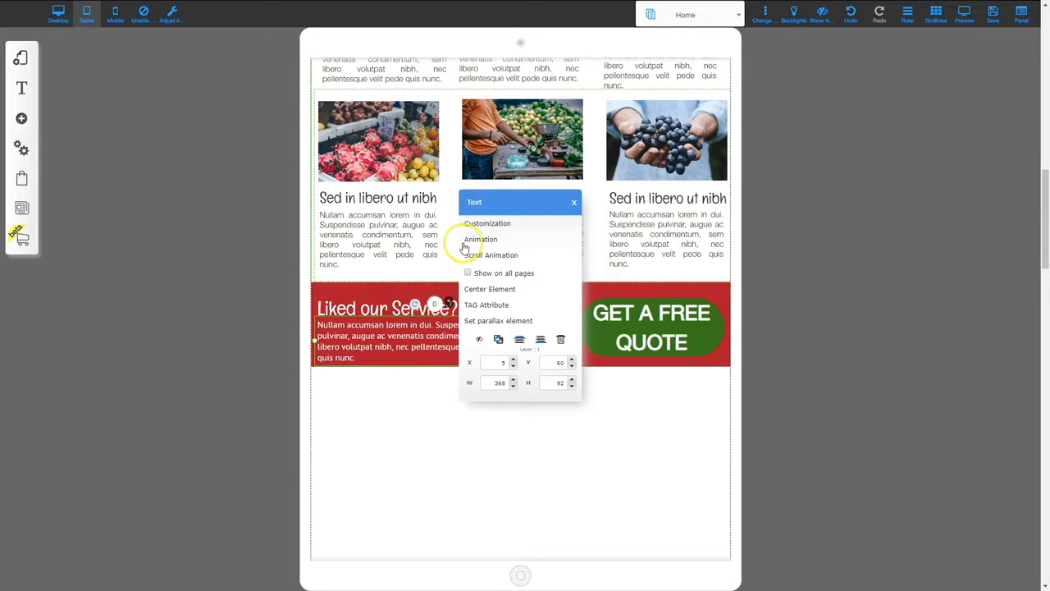
{"action": "left_click", "coordinate": [480, 223]}
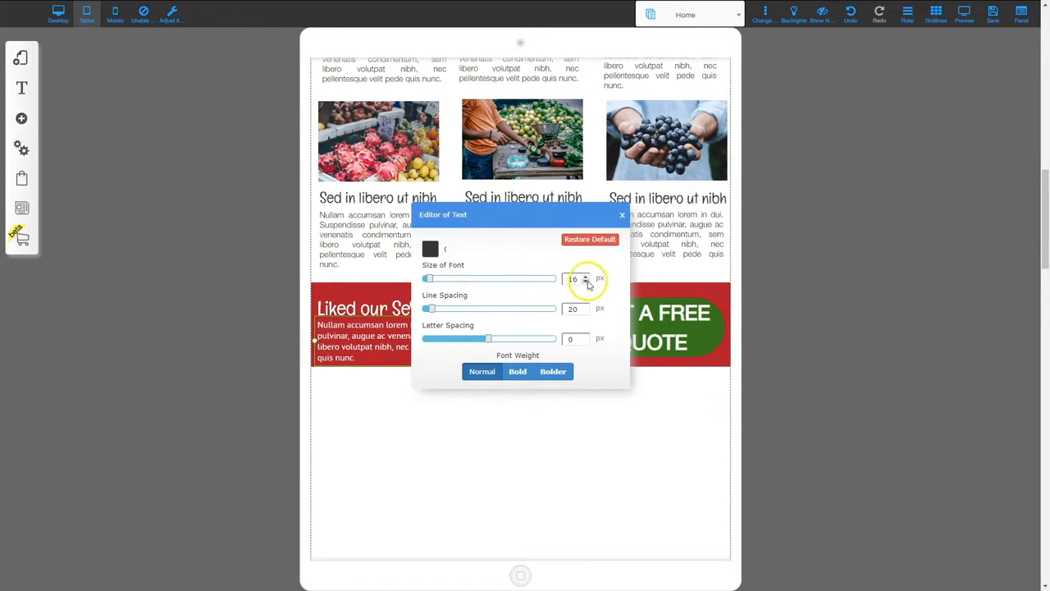
{"action": "left_click", "coordinate": [586, 282]}
{"action": "left_click", "coordinate": [587, 282]}
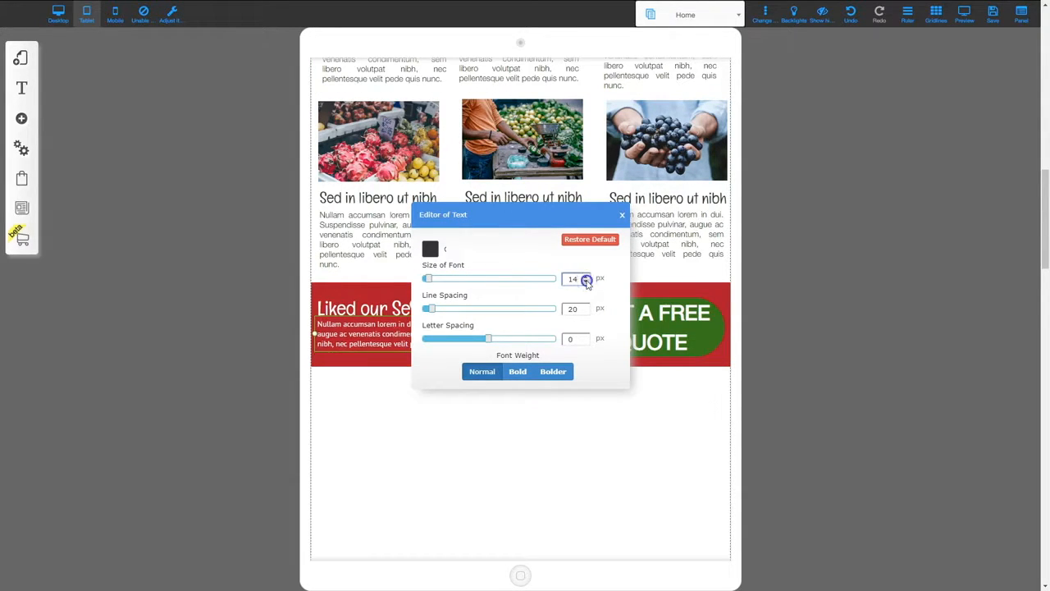
{"action": "left_click", "coordinate": [587, 282]}
{"action": "left_click", "coordinate": [555, 452]}
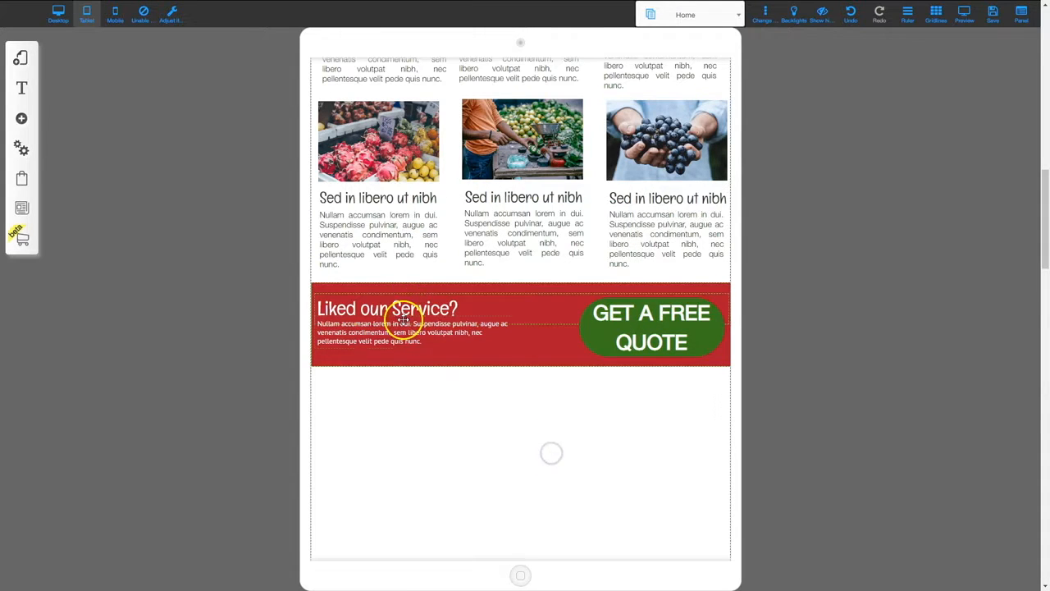
Step: Reshape the GET A FREE QUOTE button to a single text line and fit it between the description and the banner's right edge
{"action": "left_click_drag", "start_coordinate": [638, 332], "coordinate": [629, 327]}
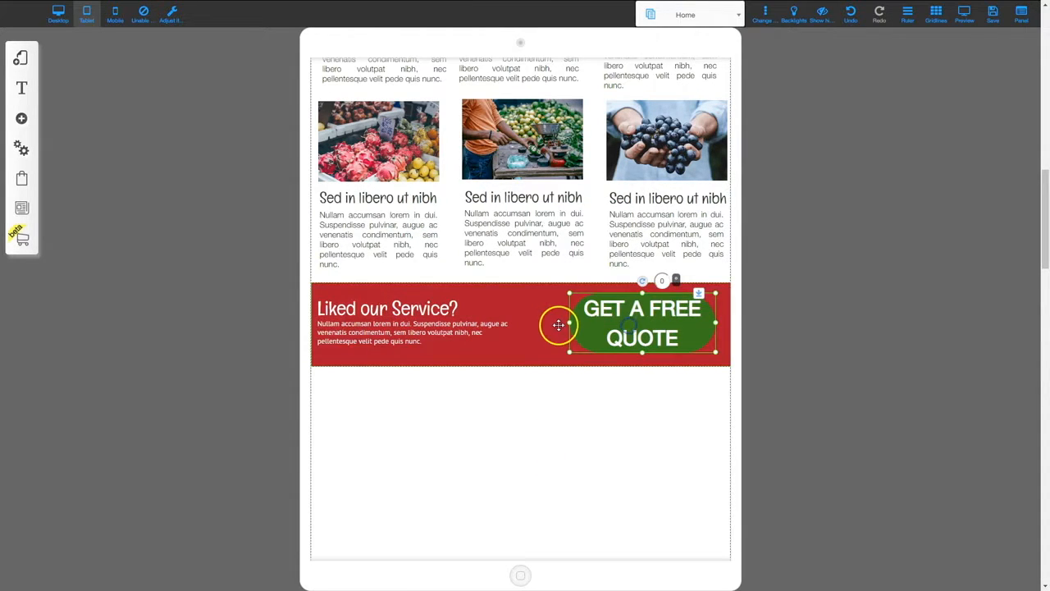
{"action": "left_click_drag", "start_coordinate": [559, 322], "coordinate": [468, 323]}
{"action": "left_click_drag", "start_coordinate": [591, 353], "coordinate": [613, 319]}
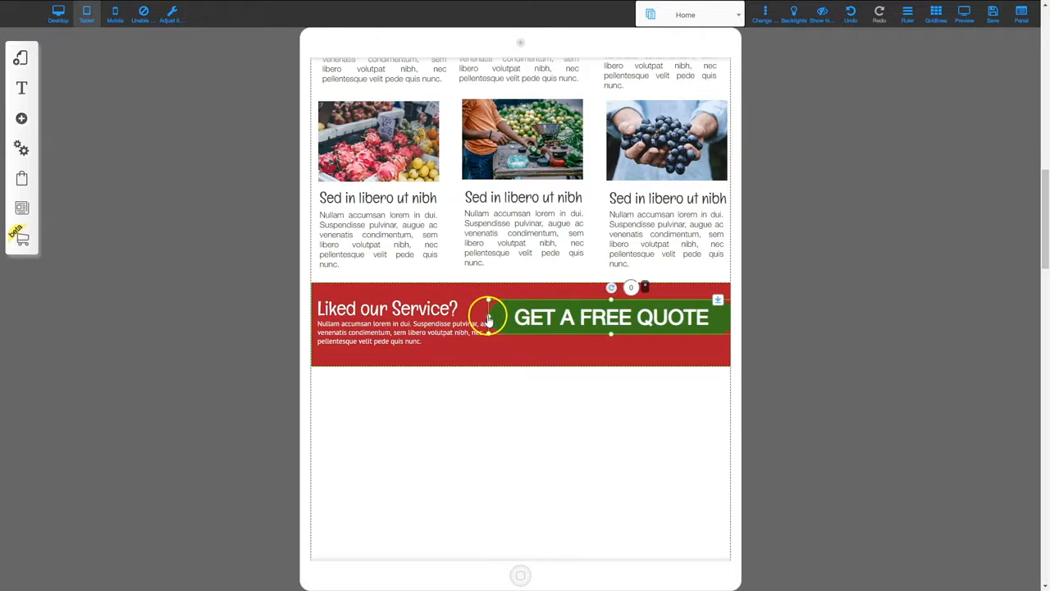
{"action": "left_click_drag", "start_coordinate": [488, 318], "coordinate": [519, 320]}
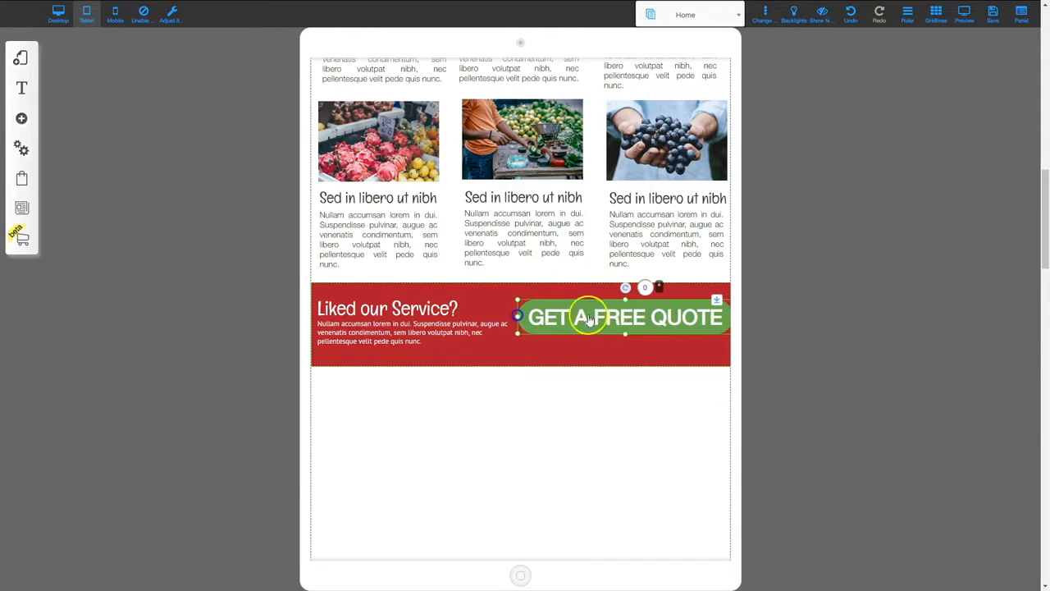
{"action": "left_click_drag", "start_coordinate": [649, 317], "coordinate": [641, 318]}
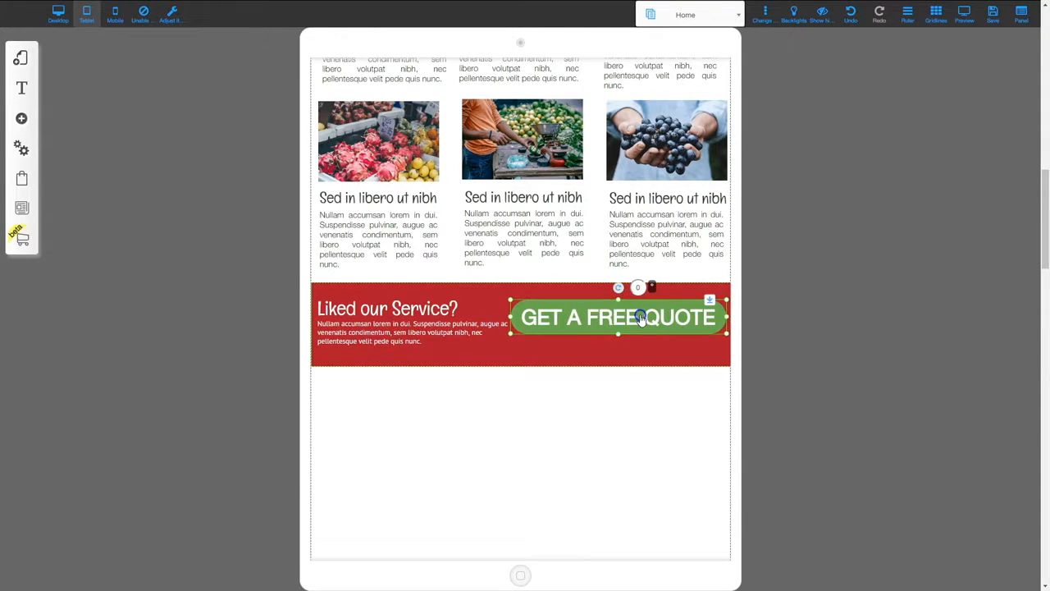
{"action": "left_click", "coordinate": [845, 386]}
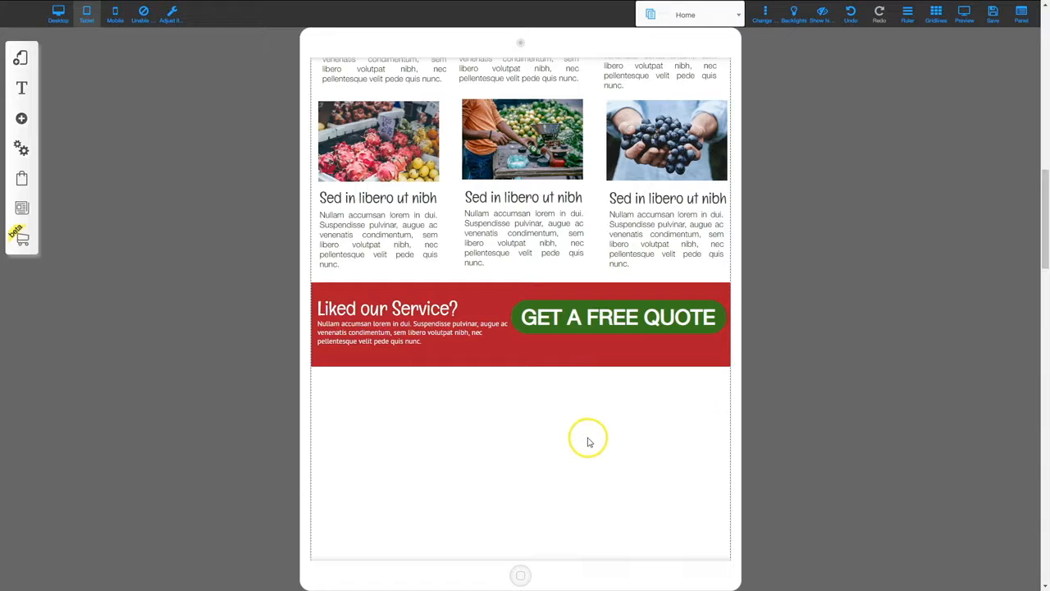
Step: Move the Contact Us section up directly beneath the red banner
{"action": "scroll", "coordinate": [656, 438], "scroll_direction": "down", "scroll_amount": 2}
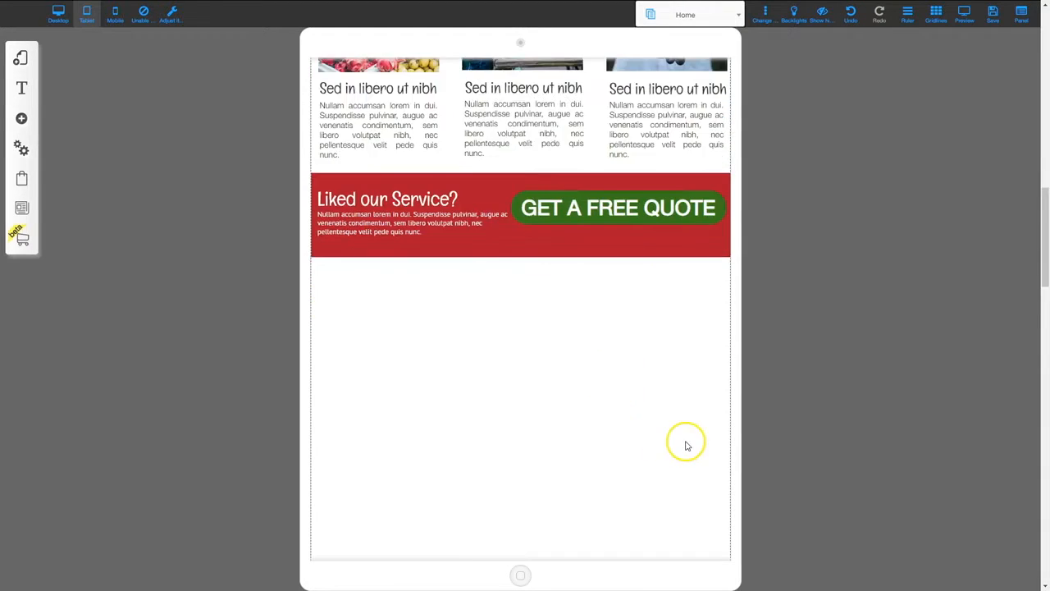
{"action": "scroll", "coordinate": [687, 445], "scroll_direction": "down", "scroll_amount": 3}
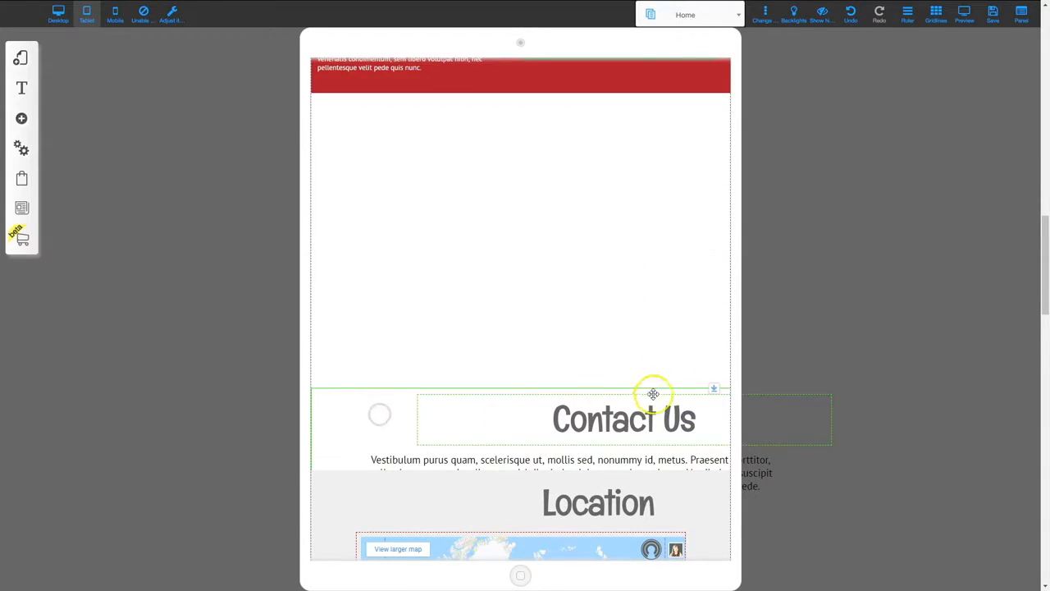
{"action": "left_click_drag", "start_coordinate": [715, 369], "coordinate": [719, 73]}
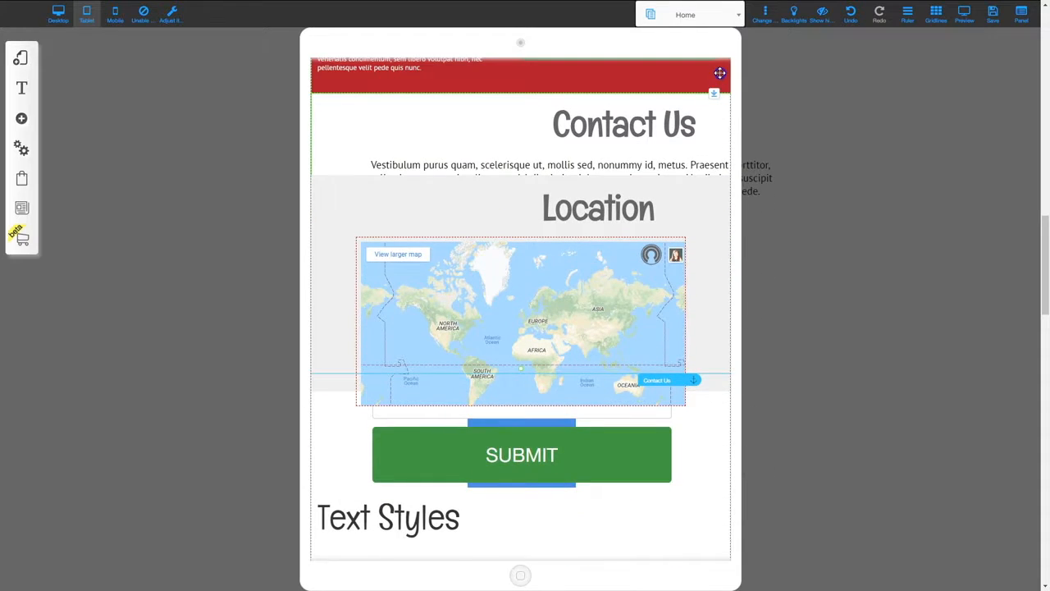
Step: Move the Location section down well below the contact form's SUBMIT button, uncovering the Text Styles block
{"action": "left_click_drag", "start_coordinate": [354, 208], "coordinate": [341, 504]}
{"action": "scroll", "coordinate": [558, 415], "scroll_direction": "down", "scroll_amount": 3}
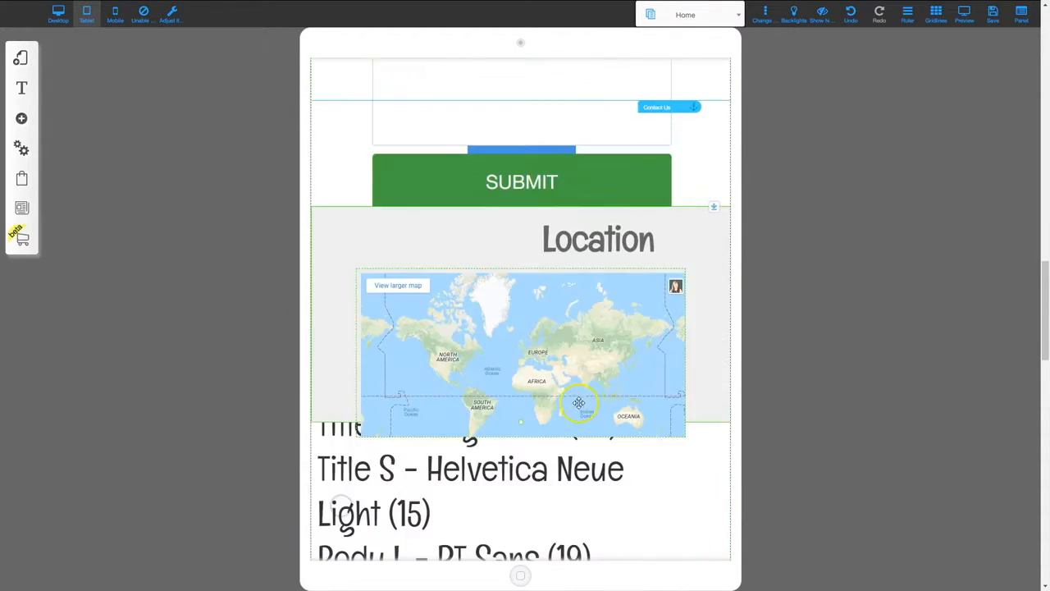
{"action": "left_click_drag", "start_coordinate": [339, 251], "coordinate": [333, 504]}
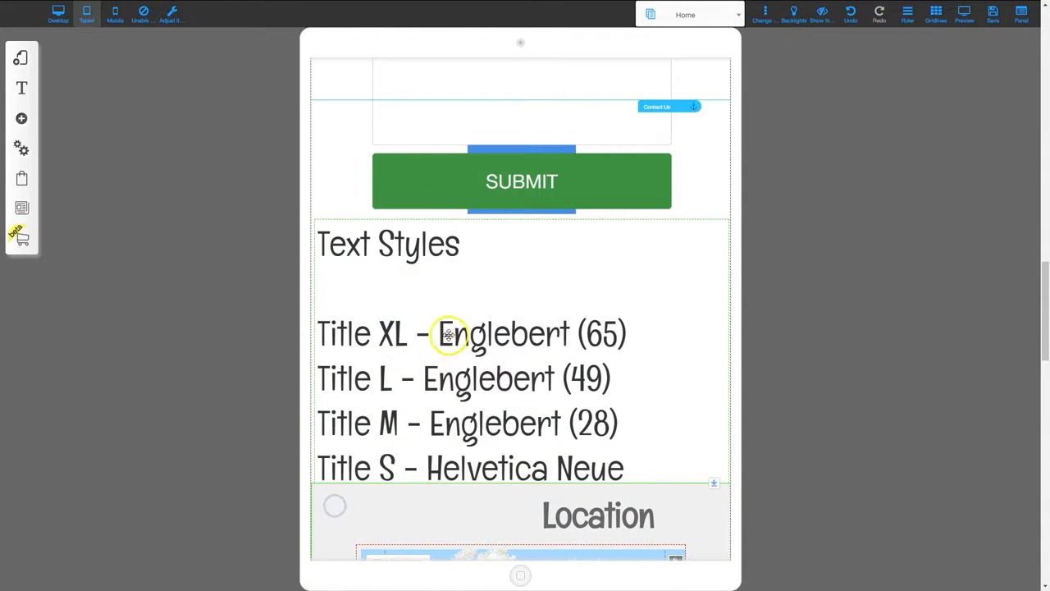
Step: Hide the large Text Styles text block beneath the contact form from the tablet version
{"action": "left_click_drag", "start_coordinate": [435, 359], "coordinate": [458, 287]}
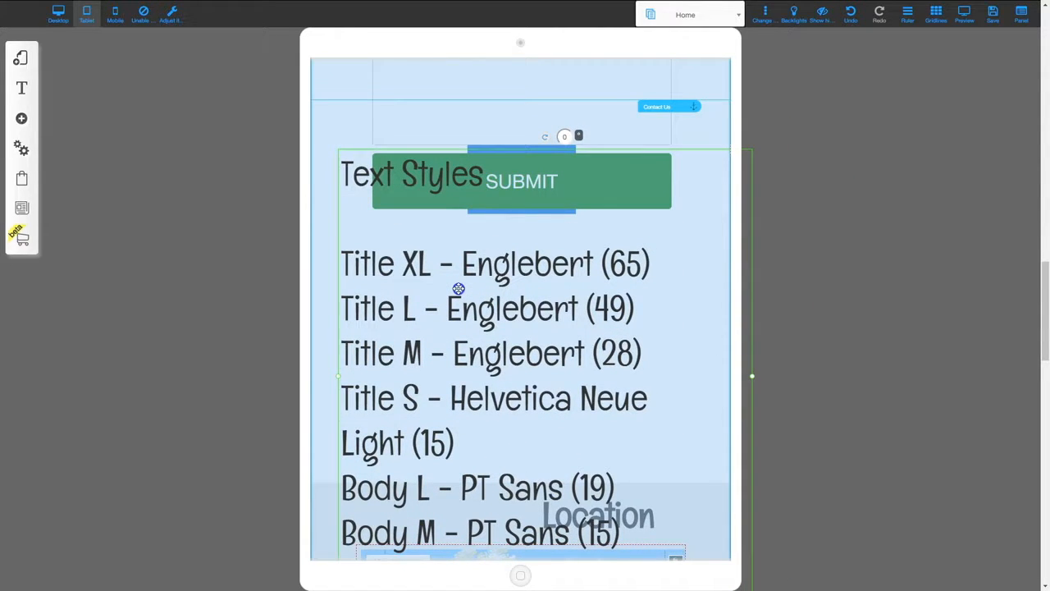
{"action": "left_click_drag", "start_coordinate": [458, 288], "coordinate": [460, 288]}
{"action": "left_click", "coordinate": [461, 288]}
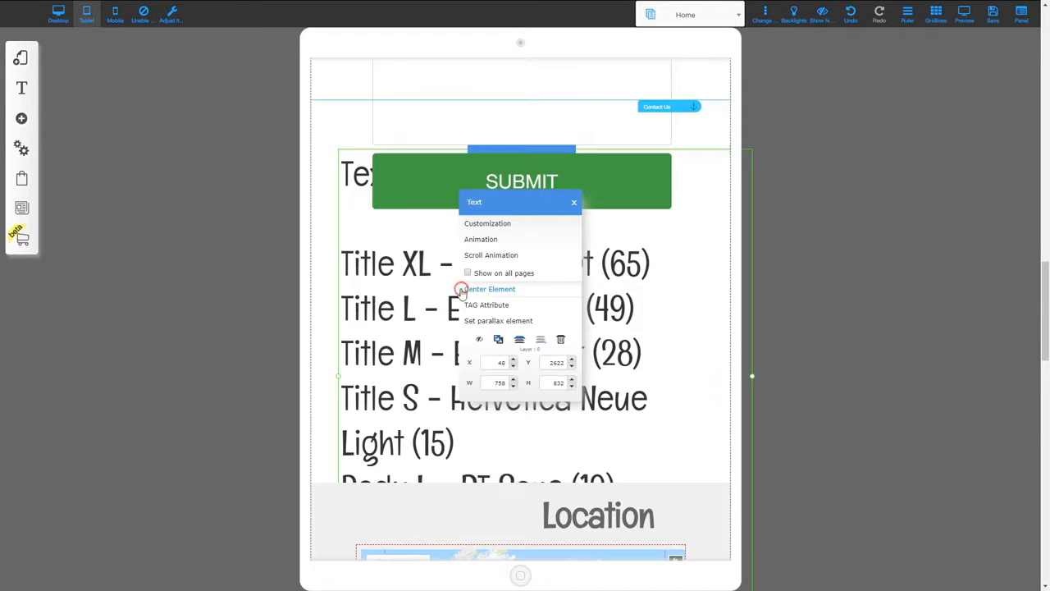
{"action": "left_click", "coordinate": [477, 343]}
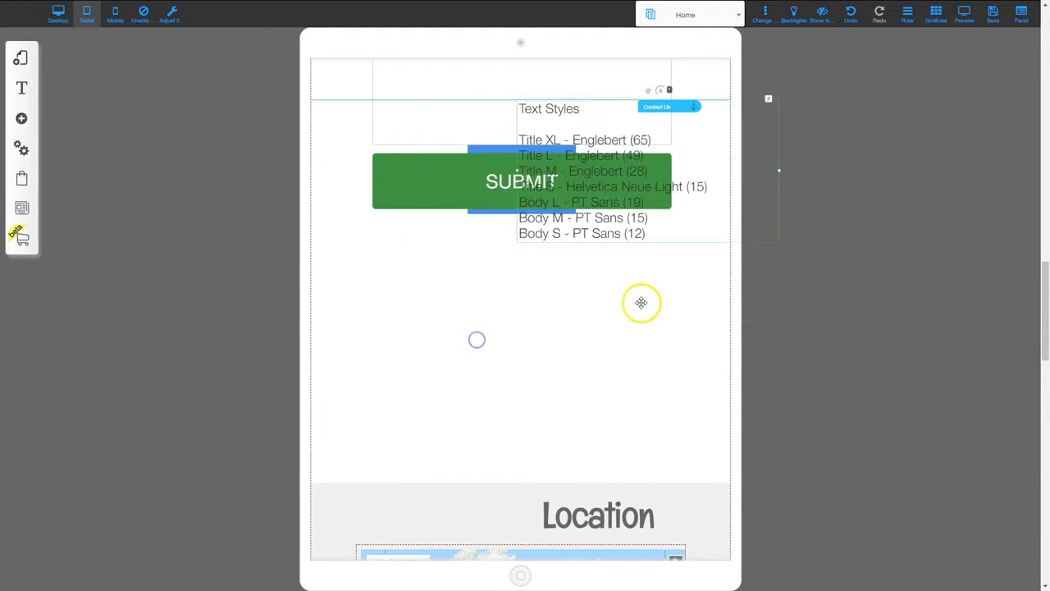
Step: Centre the Contact Us heading and its introductory paragraph within the width of the tablet page
{"action": "scroll", "coordinate": [533, 269], "scroll_direction": "up", "scroll_amount": 1}
{"action": "scroll", "coordinate": [533, 269], "scroll_direction": "up", "scroll_amount": 5}
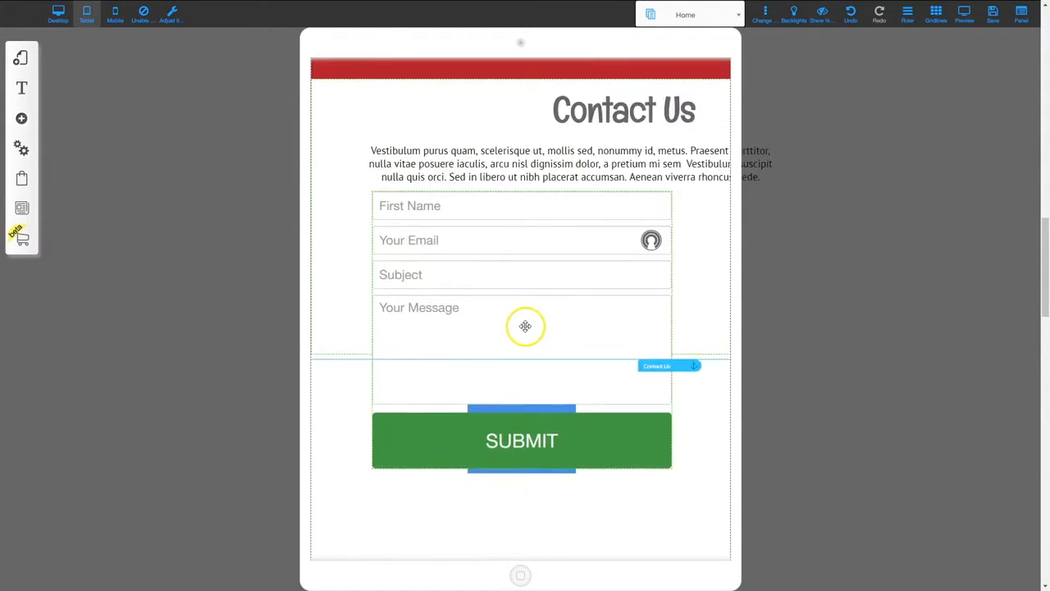
{"action": "left_click_drag", "start_coordinate": [612, 179], "coordinate": [509, 179]}
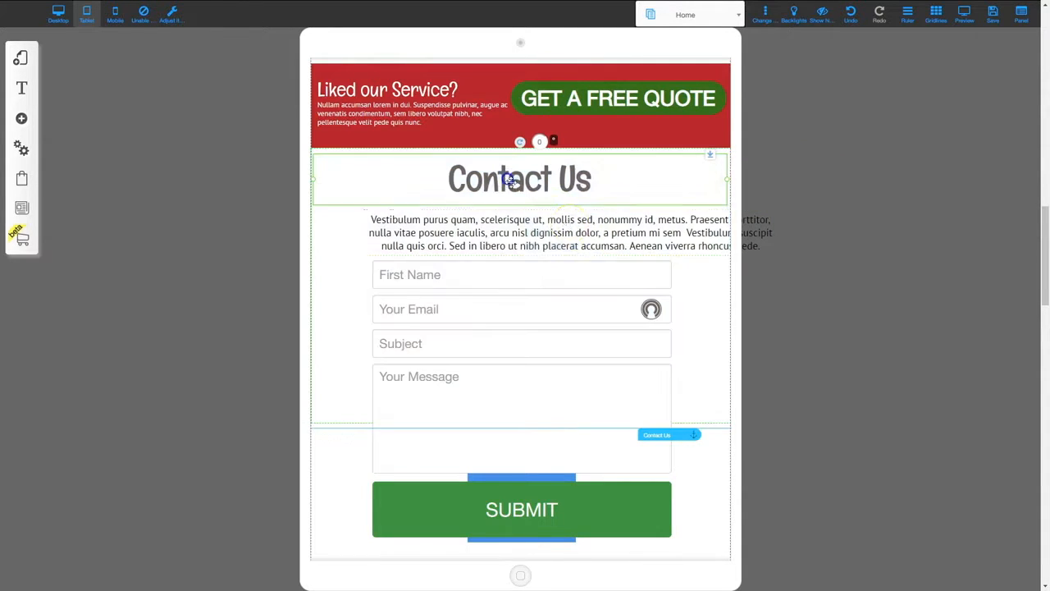
{"action": "left_click_drag", "start_coordinate": [567, 222], "coordinate": [519, 222]}
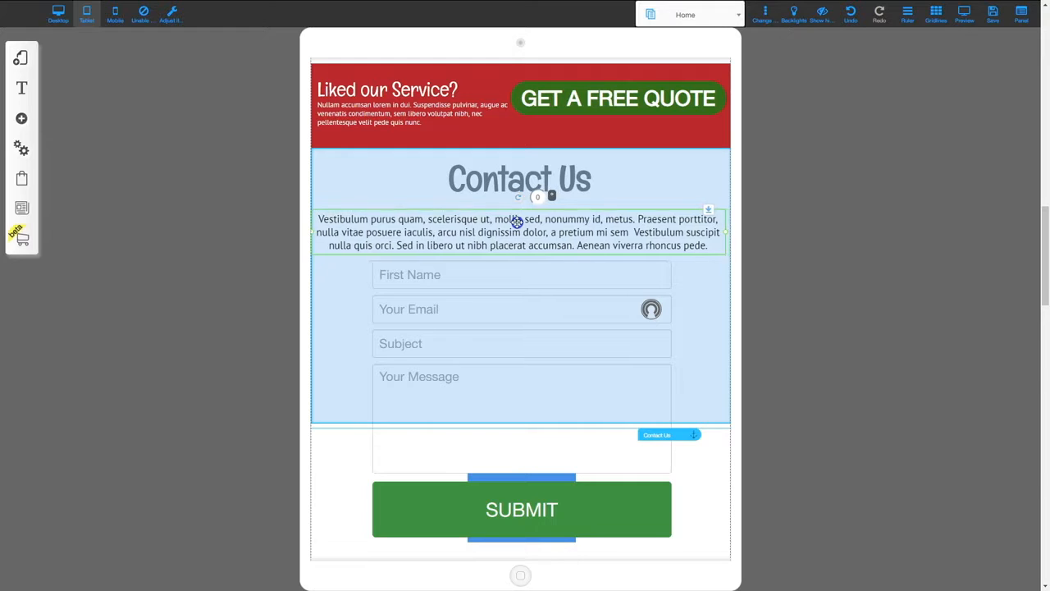
Step: Shift the contact form slightly to the right and extend the bottom edge of the Contact Us section a little downward
{"action": "left_click", "coordinate": [514, 284]}
{"action": "left_click_drag", "start_coordinate": [510, 302], "coordinate": [513, 302]}
{"action": "left_click", "coordinate": [703, 353]}
{"action": "scroll", "coordinate": [528, 313], "scroll_direction": "down", "scroll_amount": 3}
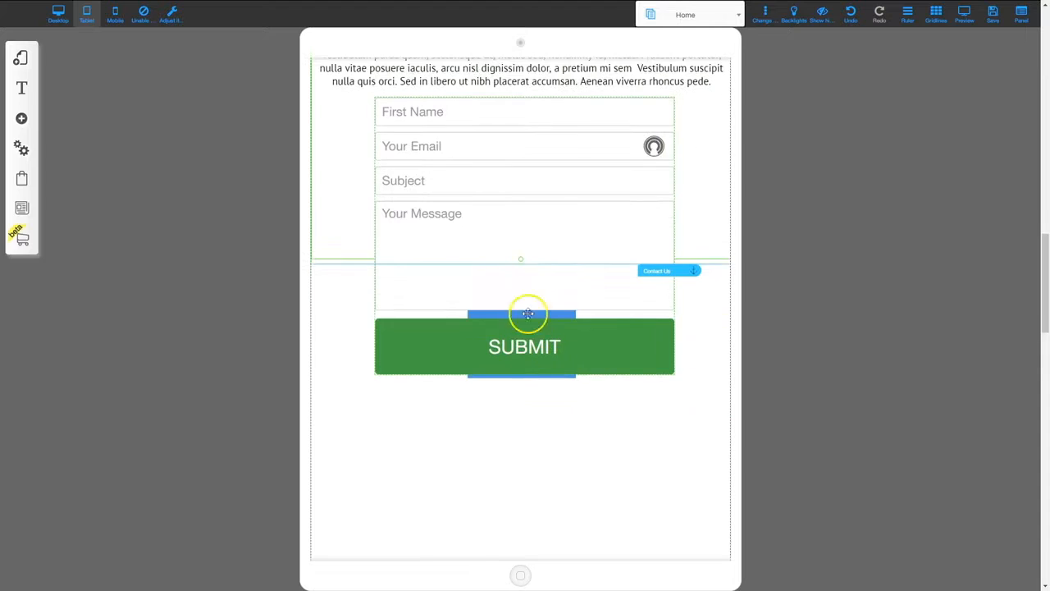
{"action": "left_click_drag", "start_coordinate": [521, 266], "coordinate": [520, 288]}
Step: Move the contact form up to expose the blue box behind it, and try to hide only that box on tablet
{"action": "left_click_drag", "start_coordinate": [515, 354], "coordinate": [516, 299]}
{"action": "left_click_drag", "start_coordinate": [516, 347], "coordinate": [516, 347]}
{"action": "double_click", "coordinate": [516, 347]}
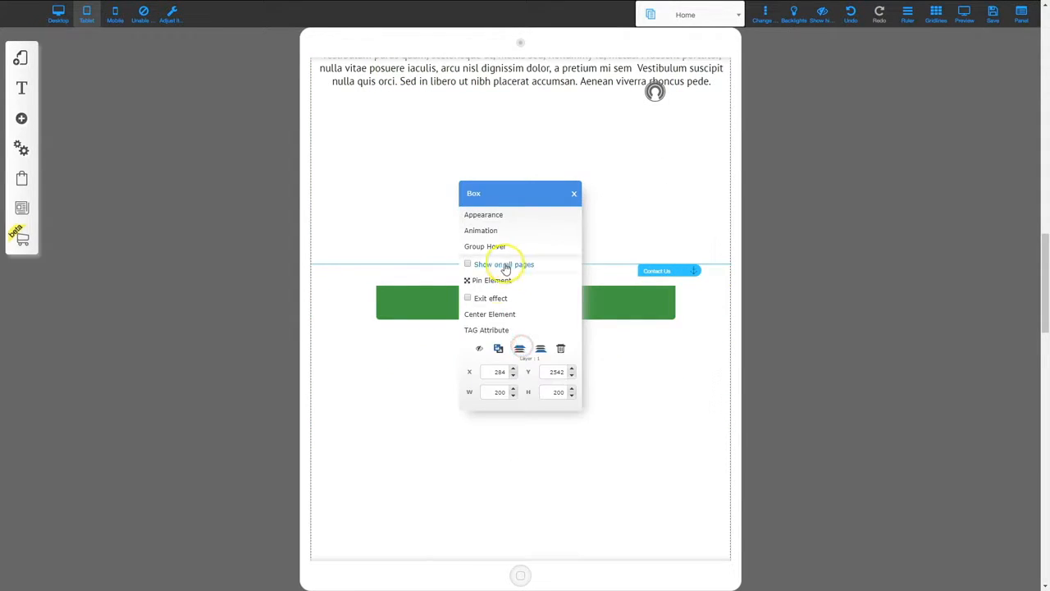
{"action": "left_click", "coordinate": [481, 349]}
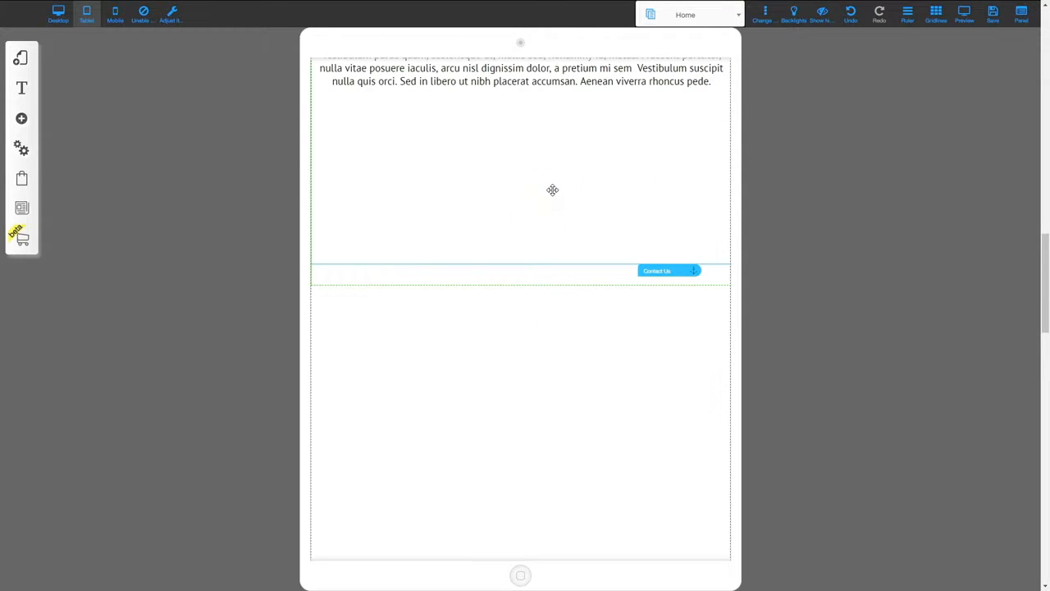
{"action": "left_click", "coordinate": [735, 117]}
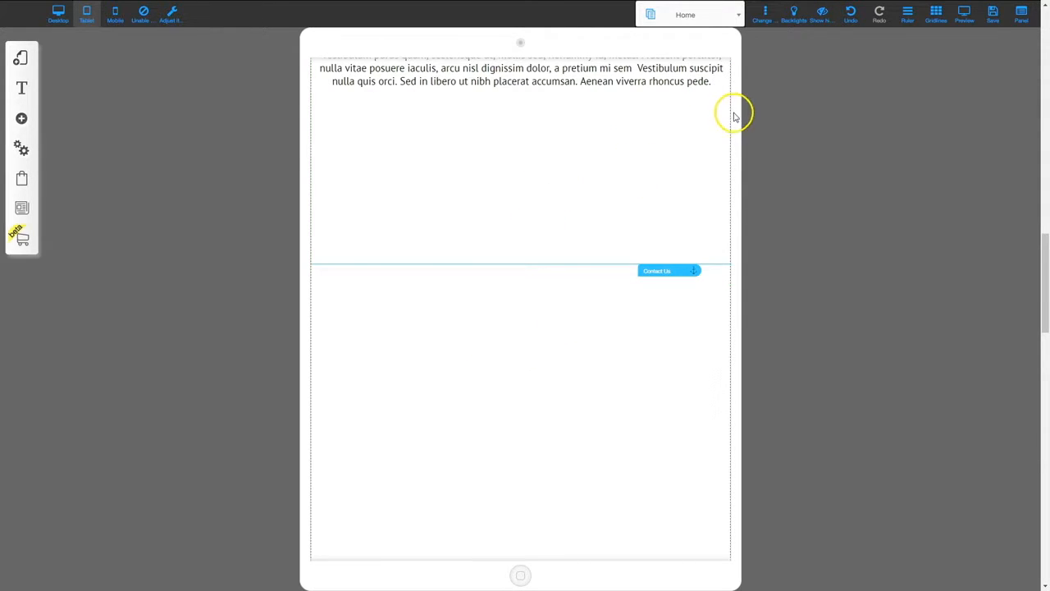
Step: Restore the blue box from the hidden items and close its preview
{"action": "left_click", "coordinate": [821, 15]}
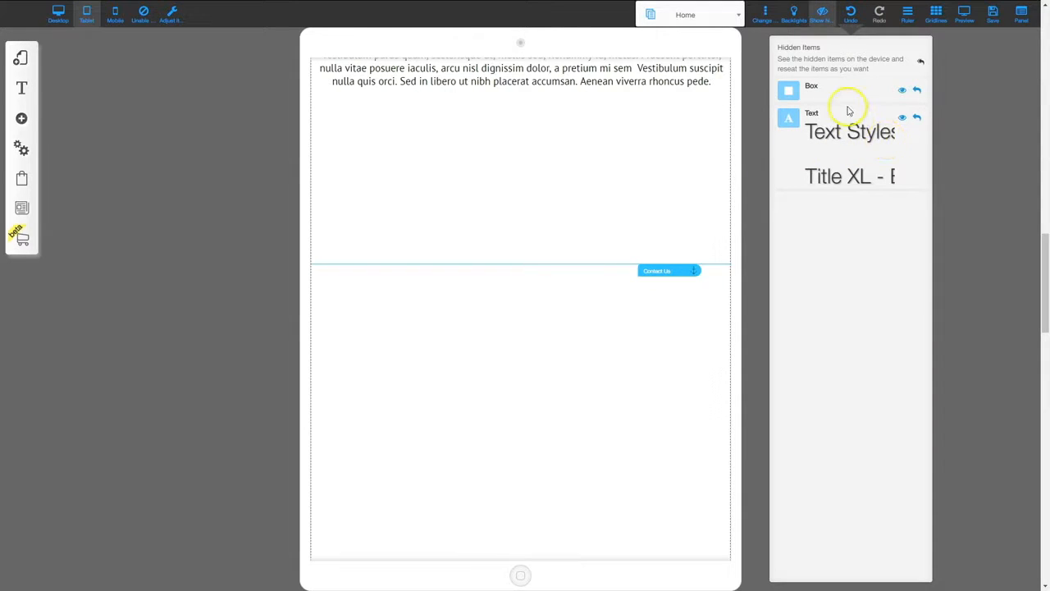
{"action": "left_click", "coordinate": [902, 92]}
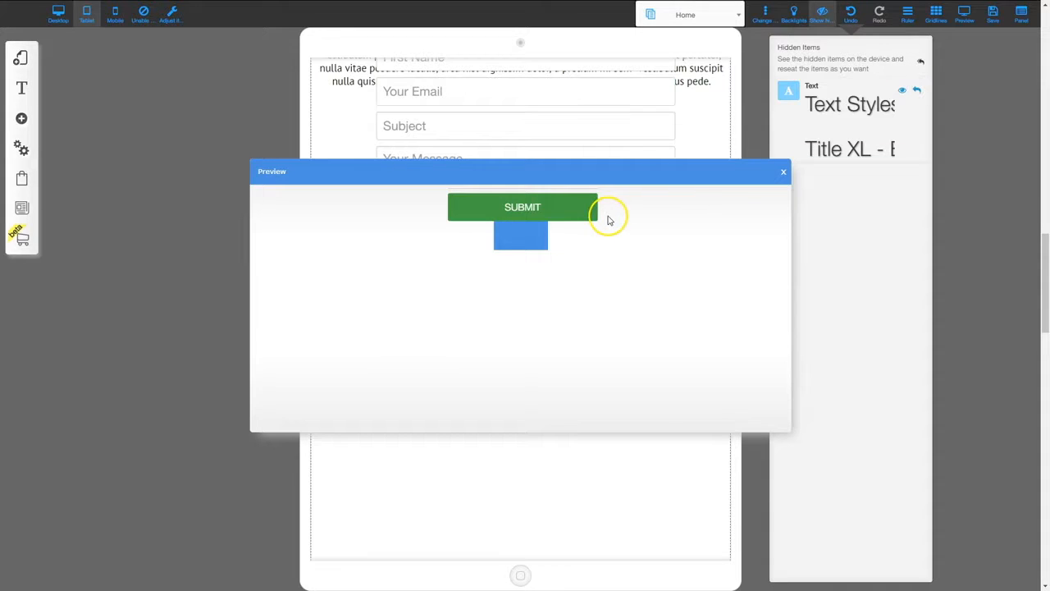
{"action": "left_click", "coordinate": [783, 174]}
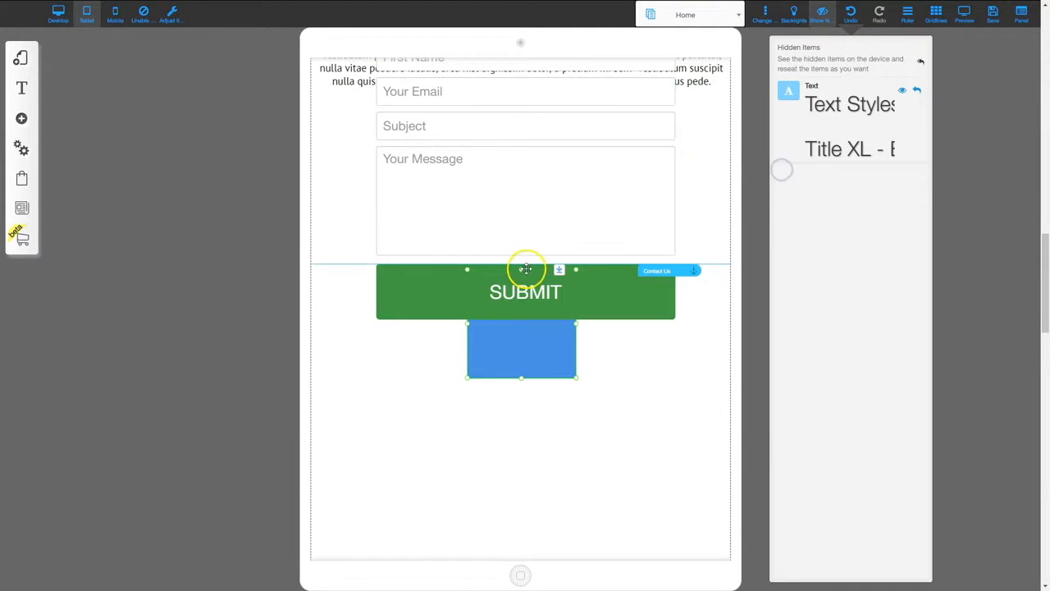
Step: Separate the blue box from the contact form by moving it well below the Submit button, and hide it on tablet
{"action": "left_click_drag", "start_coordinate": [527, 348], "coordinate": [504, 556]}
{"action": "left_click_drag", "start_coordinate": [518, 452], "coordinate": [473, 141]}
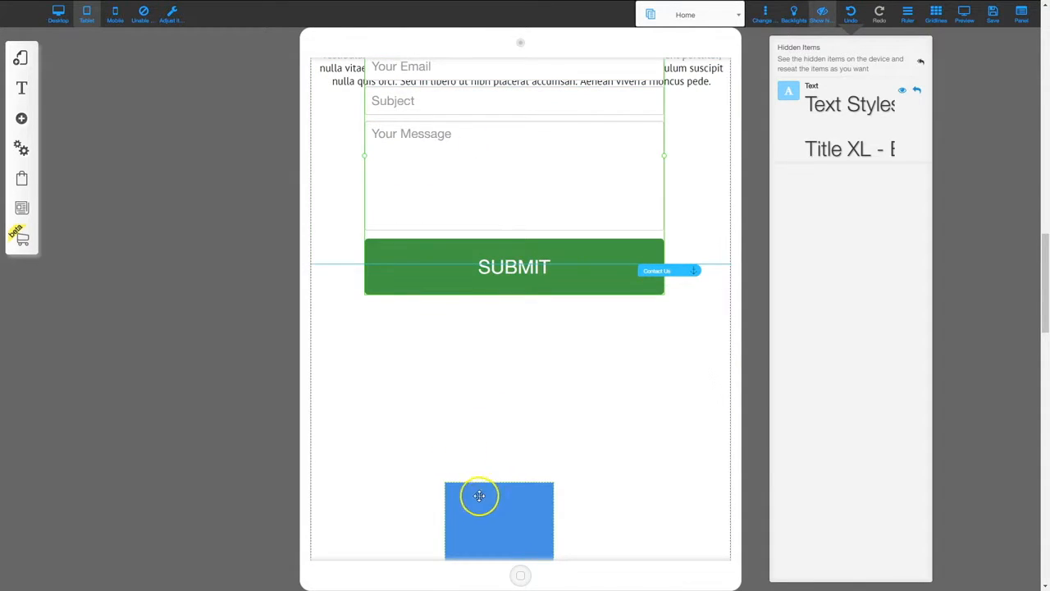
{"action": "left_click_drag", "start_coordinate": [478, 495], "coordinate": [509, 397]}
{"action": "left_click", "coordinate": [524, 421]}
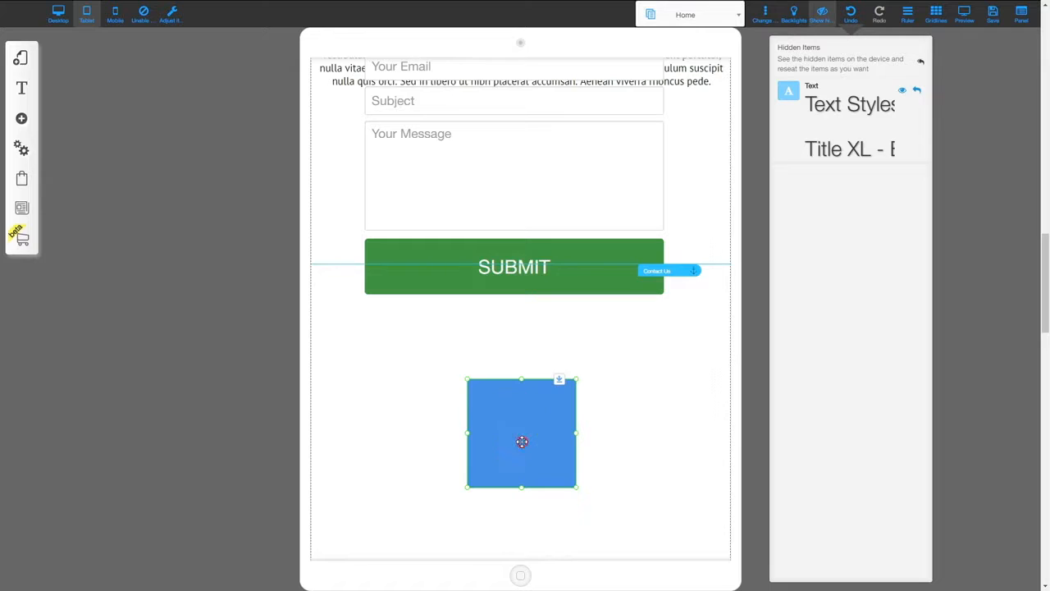
{"action": "left_click", "coordinate": [522, 441]}
{"action": "left_click", "coordinate": [487, 355]}
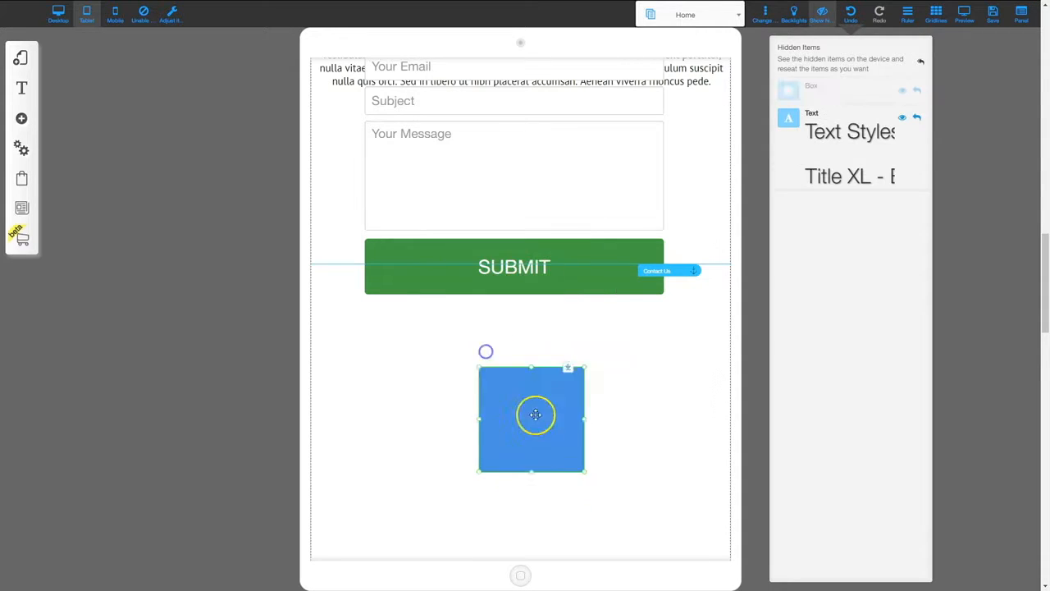
Step: Centre the contact form directly under the Contact Us paragraph and extend the section's bottom edge just below the Submit button
{"action": "scroll", "coordinate": [533, 438], "scroll_direction": "up", "scroll_amount": 2}
{"action": "left_click_drag", "start_coordinate": [567, 149], "coordinate": [545, 339]}
{"action": "left_click", "coordinate": [523, 453]}
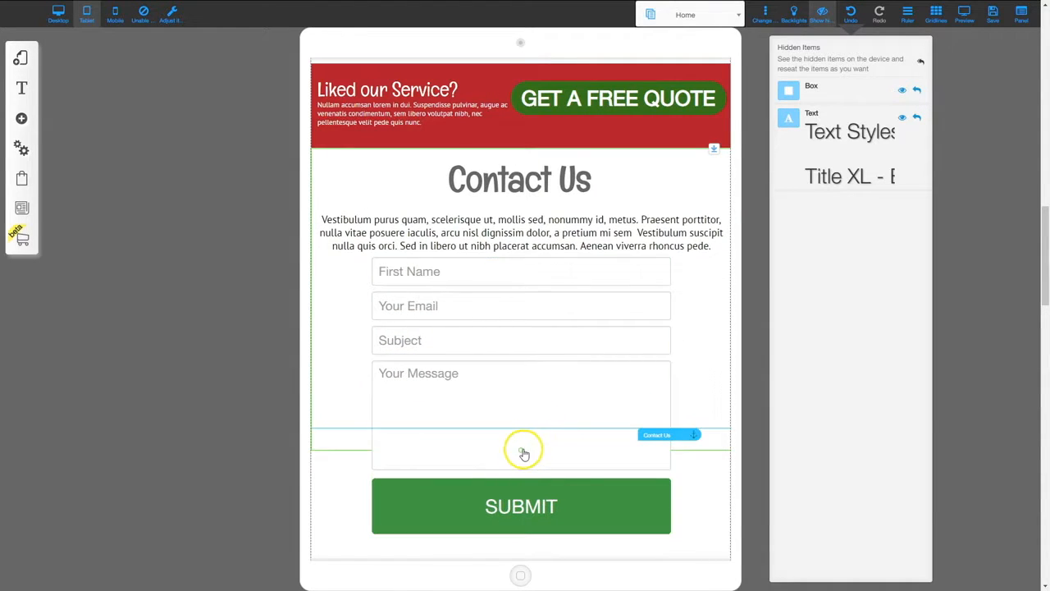
{"action": "scroll", "coordinate": [521, 447], "scroll_direction": "down", "scroll_amount": 3}
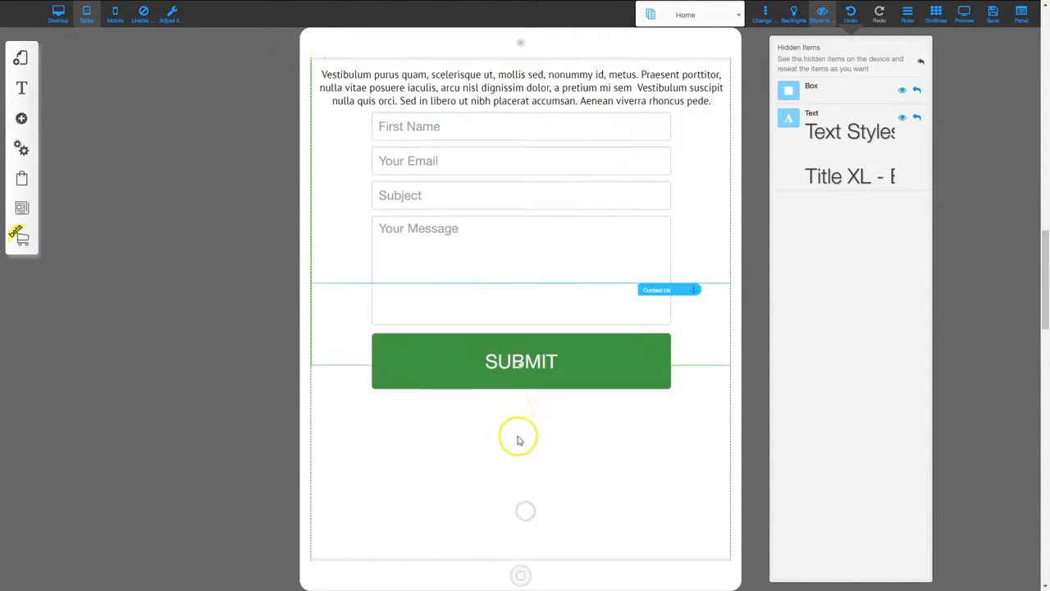
{"action": "left_click", "coordinate": [522, 351]}
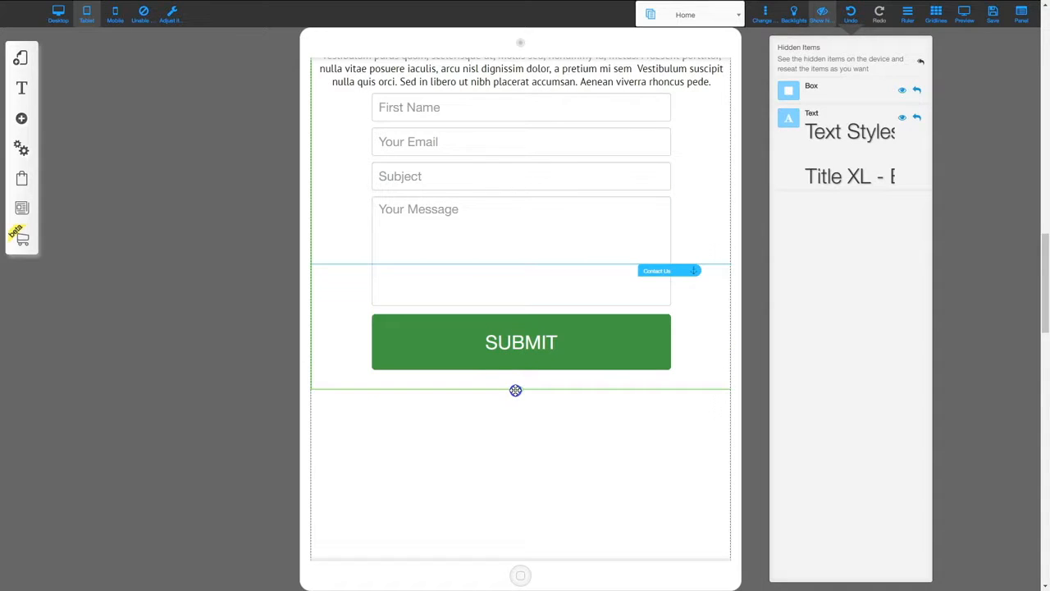
Step: Move the Location section up to close the gap beneath the Contact Us section and centre its heading
{"action": "scroll", "coordinate": [537, 432], "scroll_direction": "up", "scroll_amount": 5}
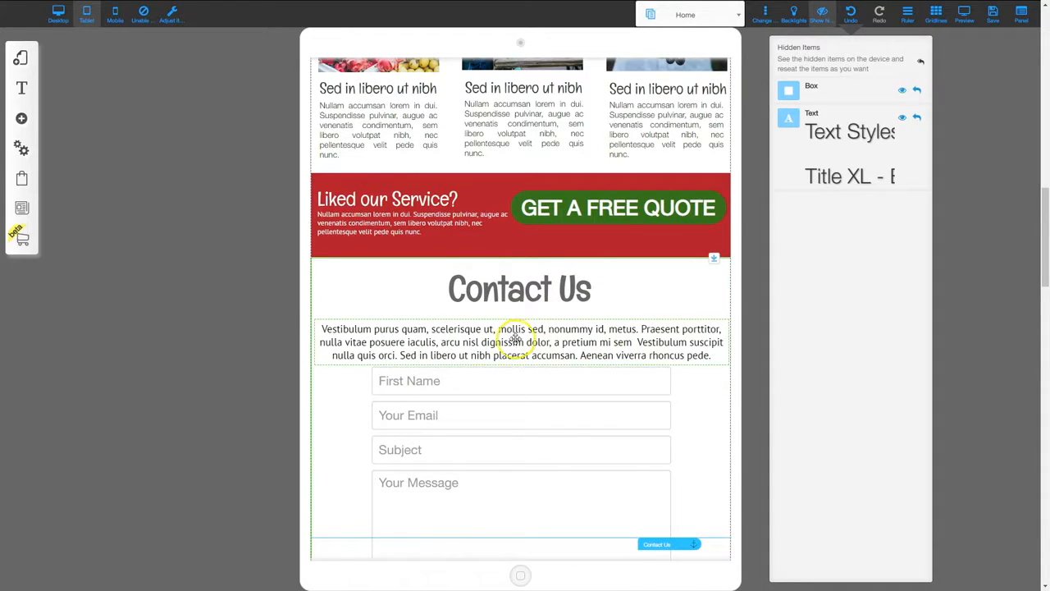
{"action": "left_click", "coordinate": [512, 336]}
{"action": "scroll", "coordinate": [513, 333], "scroll_direction": "down", "scroll_amount": 9}
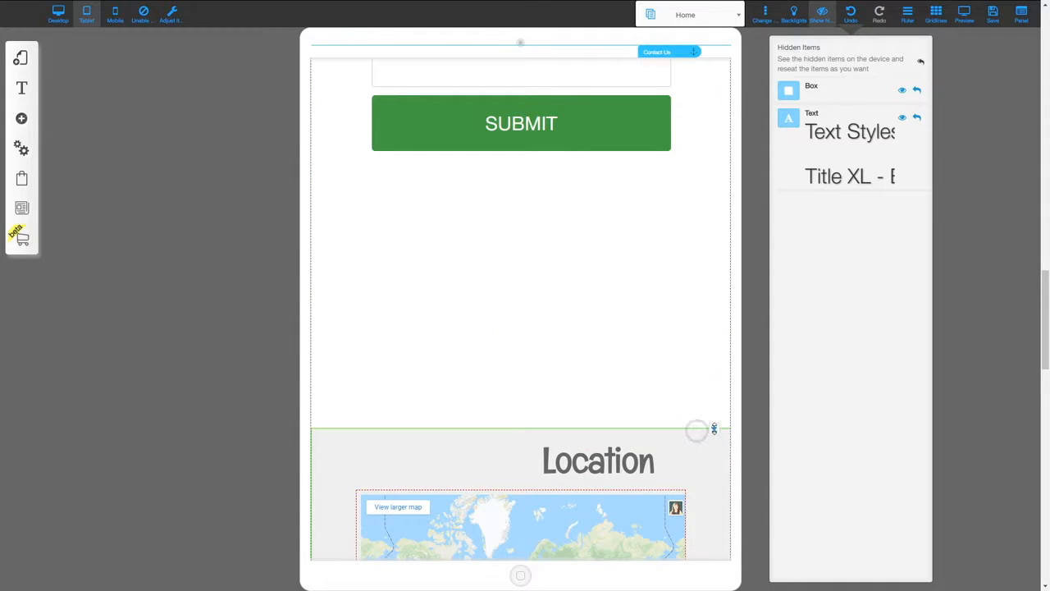
{"action": "left_click_drag", "start_coordinate": [696, 430], "coordinate": [688, 86]}
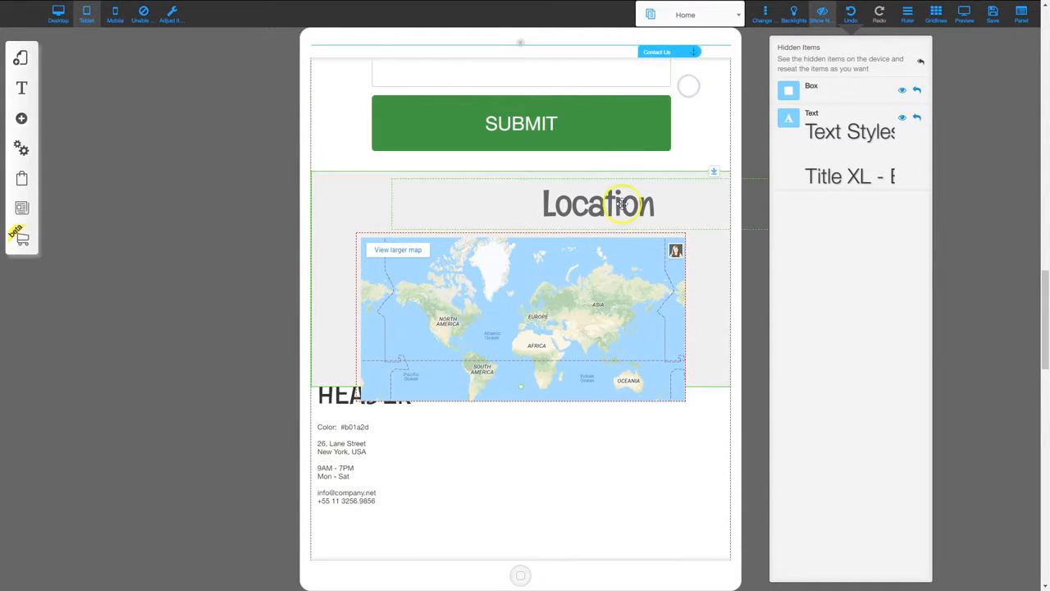
{"action": "left_click_drag", "start_coordinate": [619, 203], "coordinate": [542, 200]}
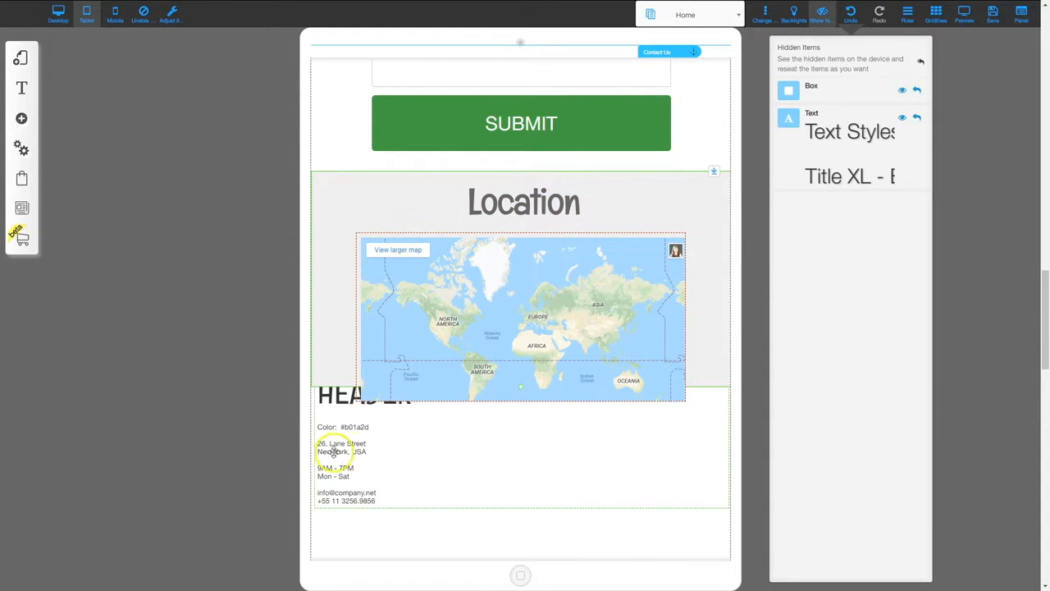
Step: Hide the HEADER style notes text below the map and extend the Location section's bottom edge past the map
{"action": "left_click_drag", "start_coordinate": [354, 429], "coordinate": [408, 447]}
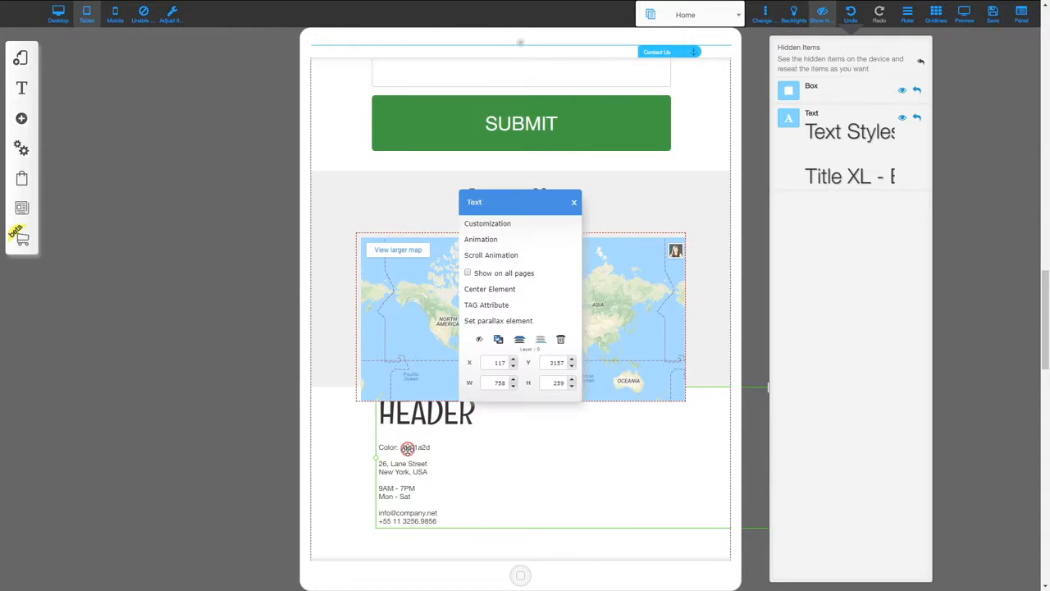
{"action": "left_click", "coordinate": [478, 339]}
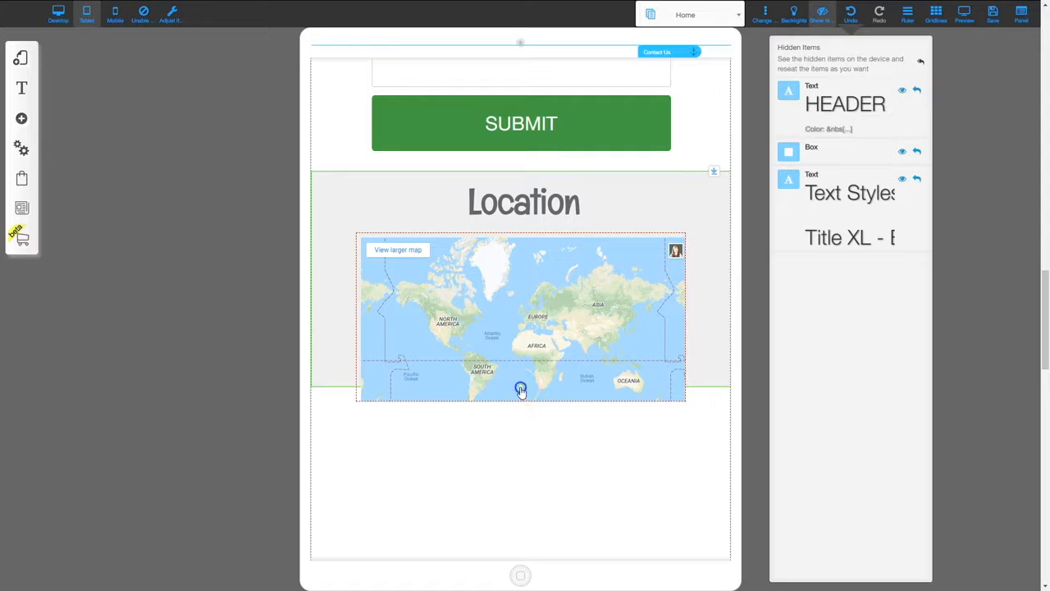
{"action": "left_click_drag", "start_coordinate": [520, 389], "coordinate": [516, 425]}
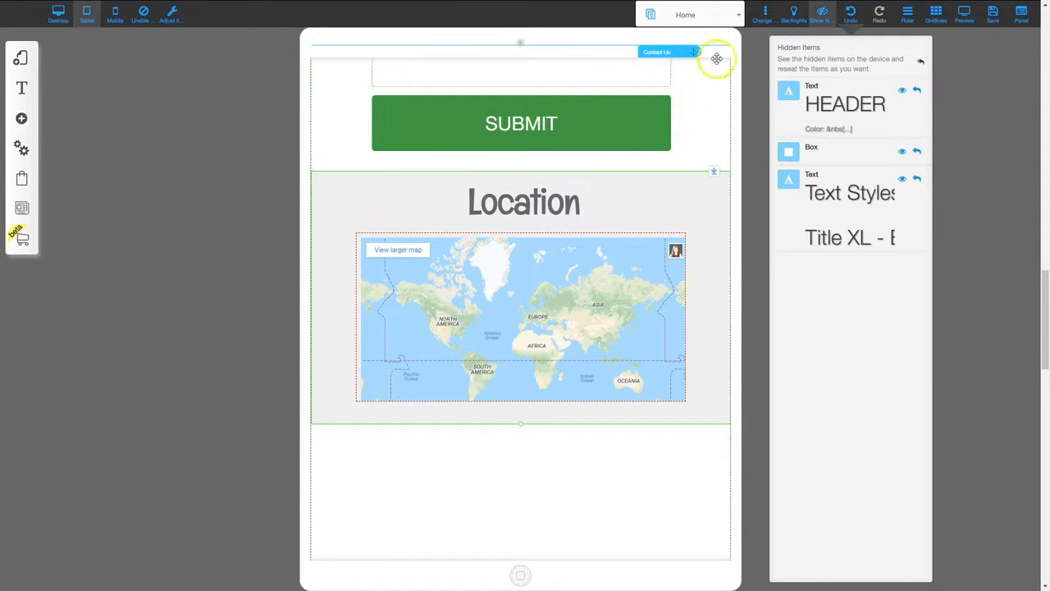
Step: Move the red footer section up until it sits directly beneath the Location section, and close the hidden items list
{"action": "scroll", "coordinate": [600, 497], "scroll_direction": "down", "scroll_amount": 6}
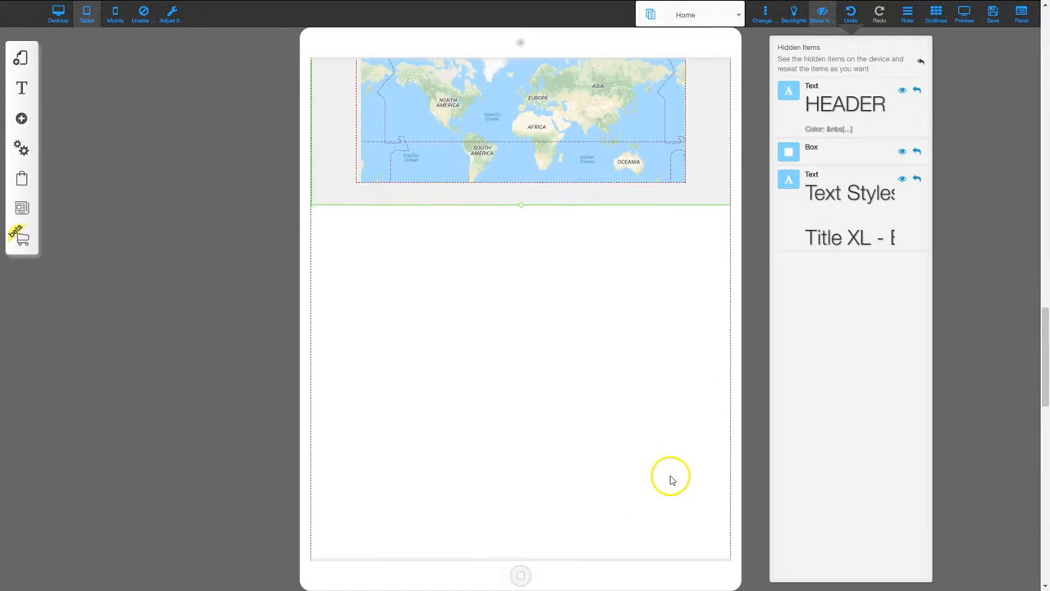
{"action": "scroll", "coordinate": [669, 480], "scroll_direction": "down", "scroll_amount": 3}
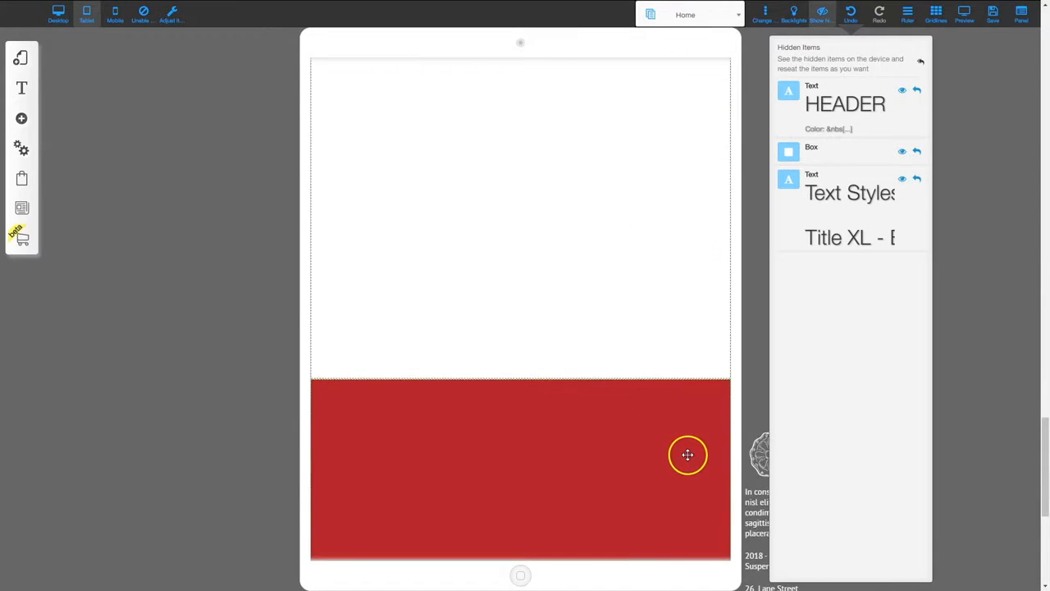
{"action": "left_click_drag", "start_coordinate": [687, 445], "coordinate": [693, 200]}
{"action": "scroll", "coordinate": [650, 492], "scroll_direction": "up", "scroll_amount": 3}
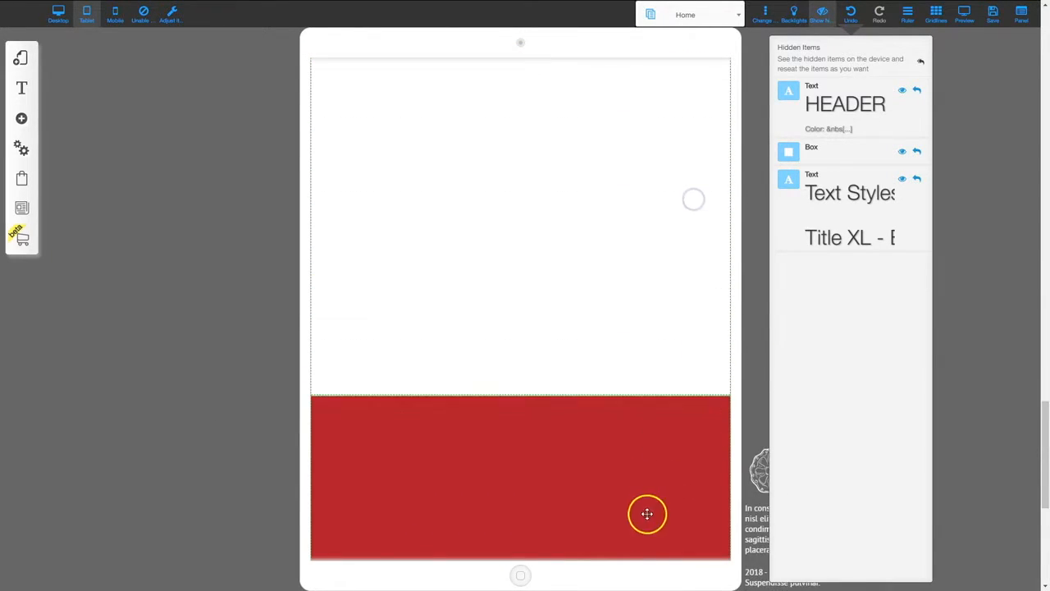
{"action": "left_click_drag", "start_coordinate": [643, 509], "coordinate": [648, 237]}
{"action": "scroll", "coordinate": [628, 429], "scroll_direction": "up", "scroll_amount": 4}
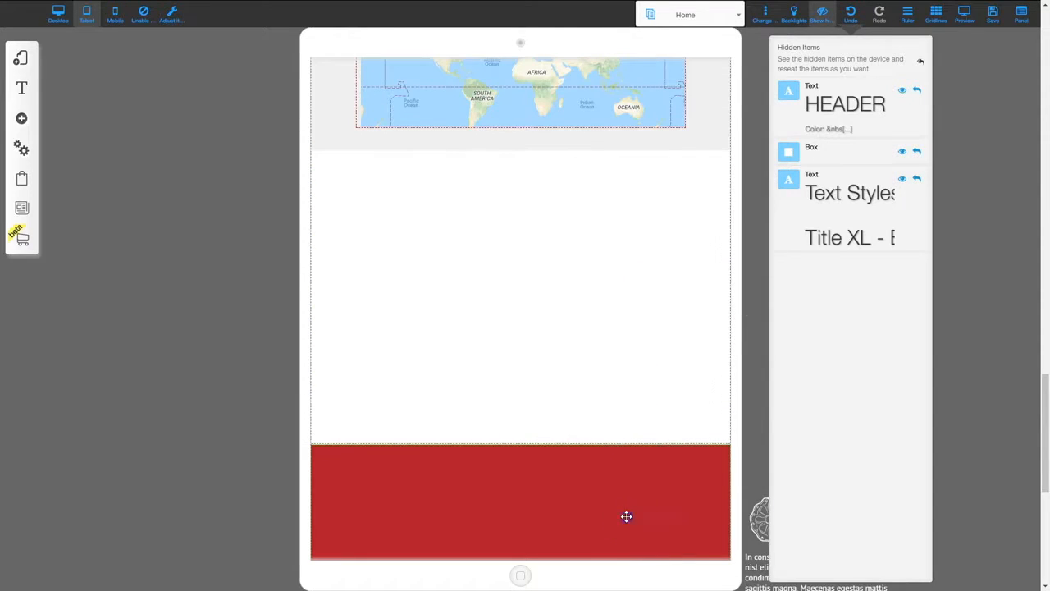
{"action": "left_click_drag", "start_coordinate": [626, 516], "coordinate": [642, 202]}
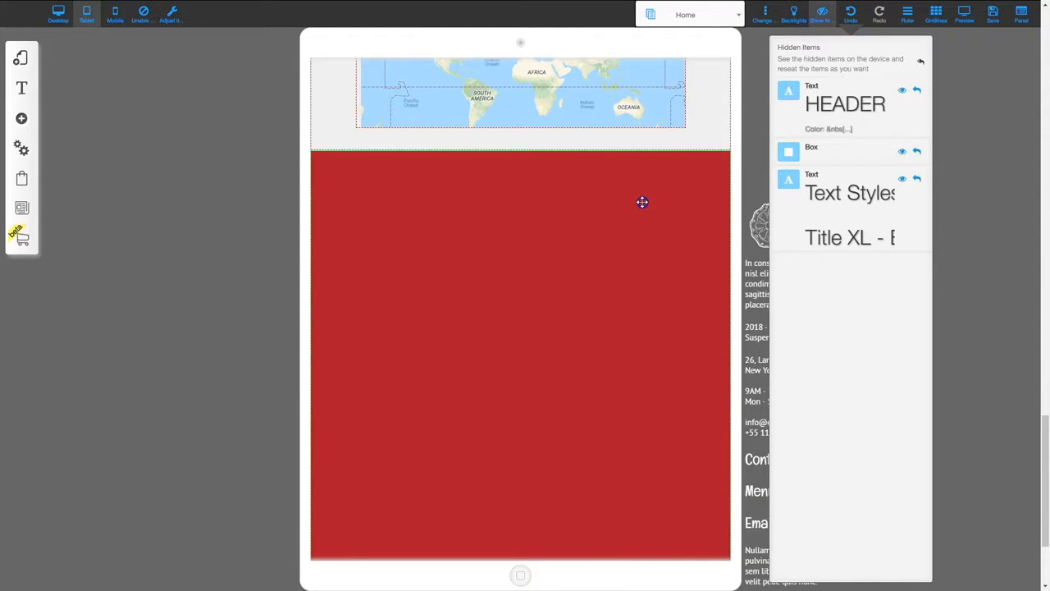
{"action": "left_click", "coordinate": [820, 14]}
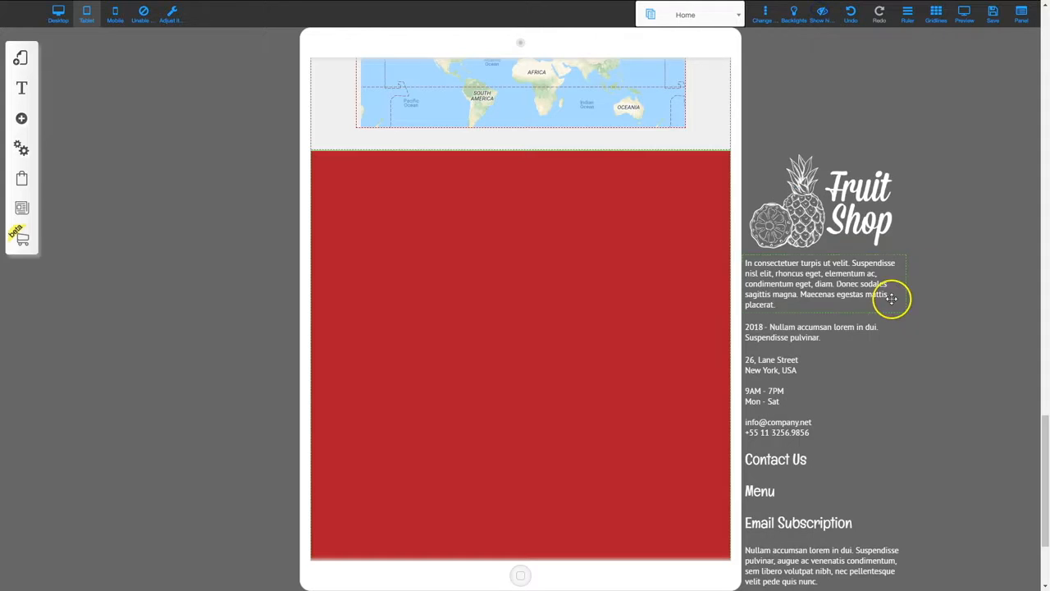
Step: Place a smaller Fruit Shop logo in the footer's left column, with the narrowed description paragraph and the 2018 note below it
{"action": "left_click_drag", "start_coordinate": [869, 236], "coordinate": [426, 192]}
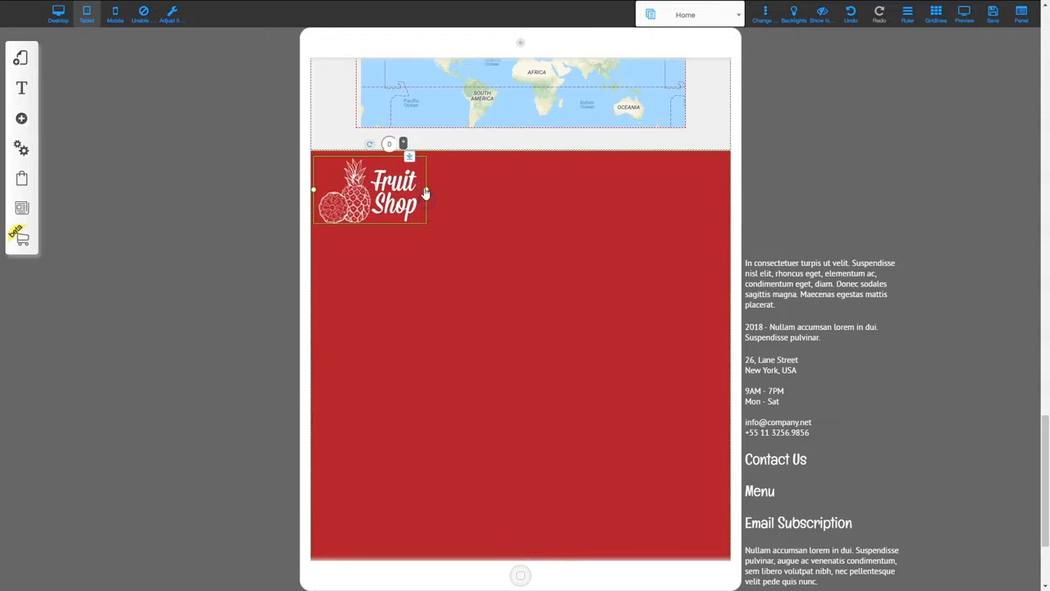
{"action": "left_click_drag", "start_coordinate": [767, 273], "coordinate": [440, 257]}
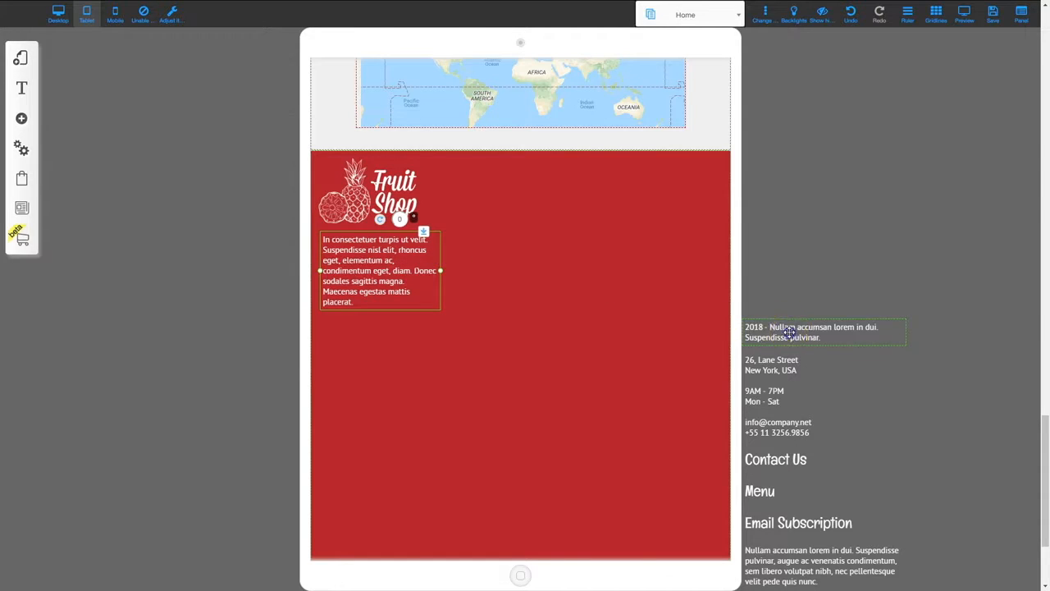
{"action": "left_click_drag", "start_coordinate": [788, 332], "coordinate": [370, 329]}
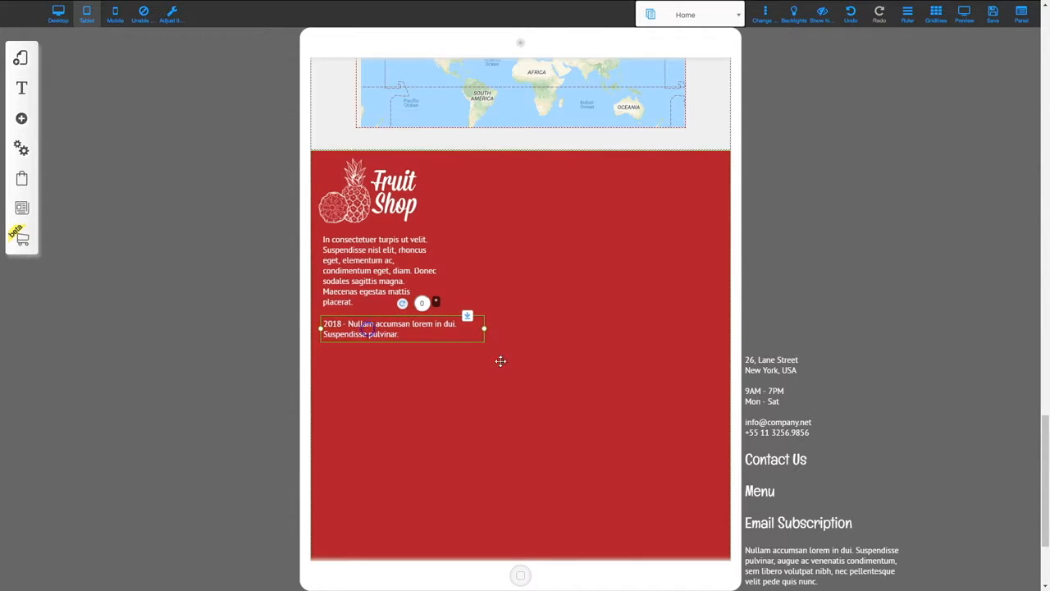
Step: Bring the Contact Us heading and details into the footer's middle column, the Menu heading lower left, and the Email Subscription heading and text on the right
{"action": "left_click_drag", "start_coordinate": [772, 386], "coordinate": [484, 233]}
{"action": "left_click_drag", "start_coordinate": [776, 459], "coordinate": [476, 187]}
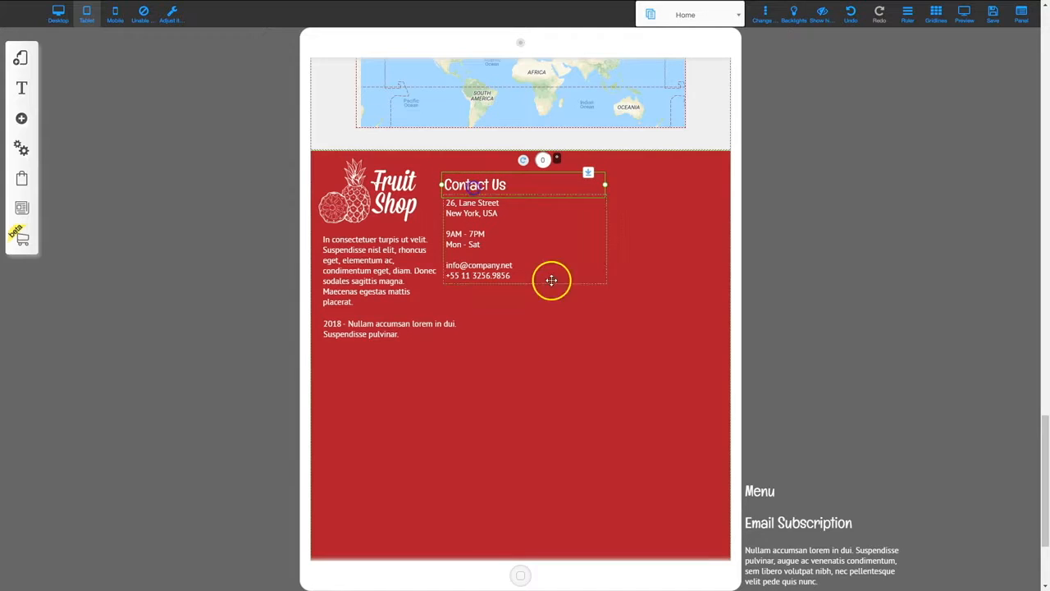
{"action": "left_click_drag", "start_coordinate": [764, 496], "coordinate": [379, 414]}
{"action": "left_click_drag", "start_coordinate": [780, 522], "coordinate": [643, 178]}
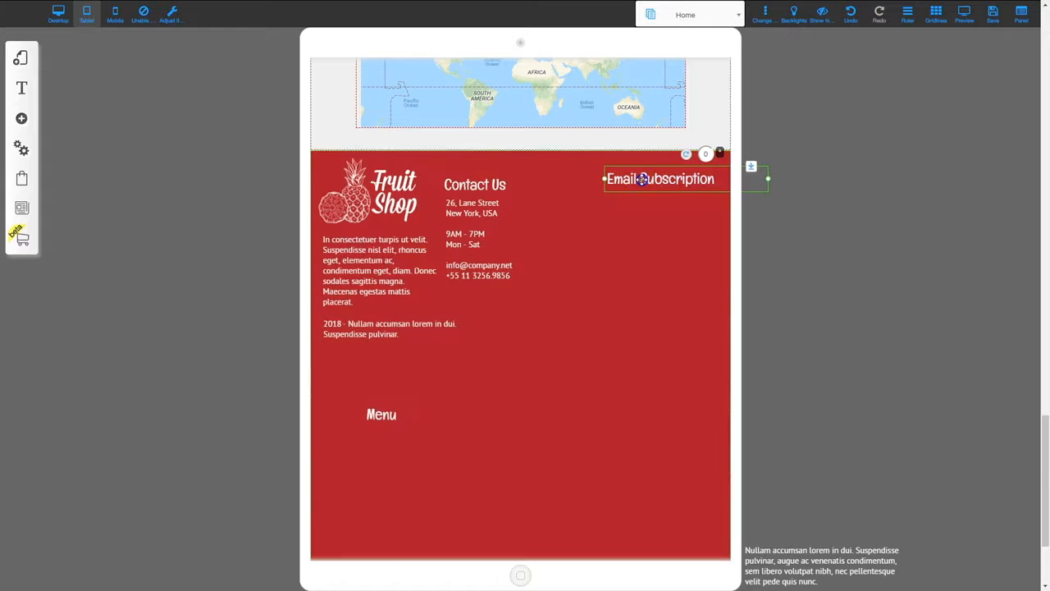
{"action": "left_click_drag", "start_coordinate": [812, 580], "coordinate": [624, 361]}
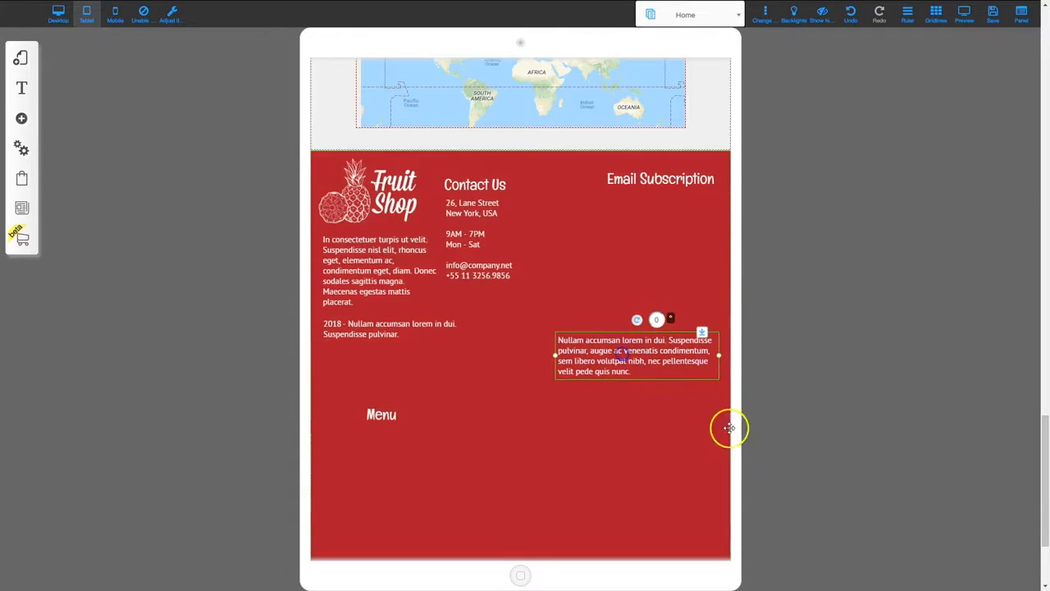
Step: Place the email field and Subscribe Today! button in the footer directly beneath the Email Subscription heading
{"action": "scroll", "coordinate": [765, 477], "scroll_direction": "down", "scroll_amount": 3}
{"action": "left_click_drag", "start_coordinate": [766, 478], "coordinate": [647, 148]}
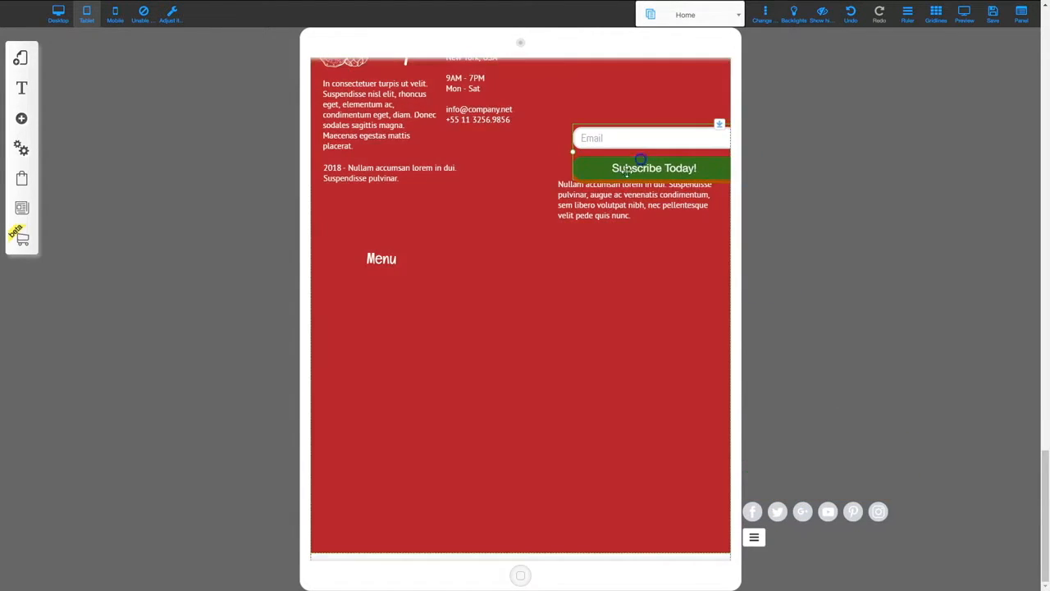
{"action": "scroll", "coordinate": [591, 365], "scroll_direction": "up", "scroll_amount": 2}
{"action": "left_click_drag", "start_coordinate": [640, 300], "coordinate": [633, 210]}
{"action": "scroll", "coordinate": [738, 419], "scroll_direction": "down", "scroll_amount": 2}
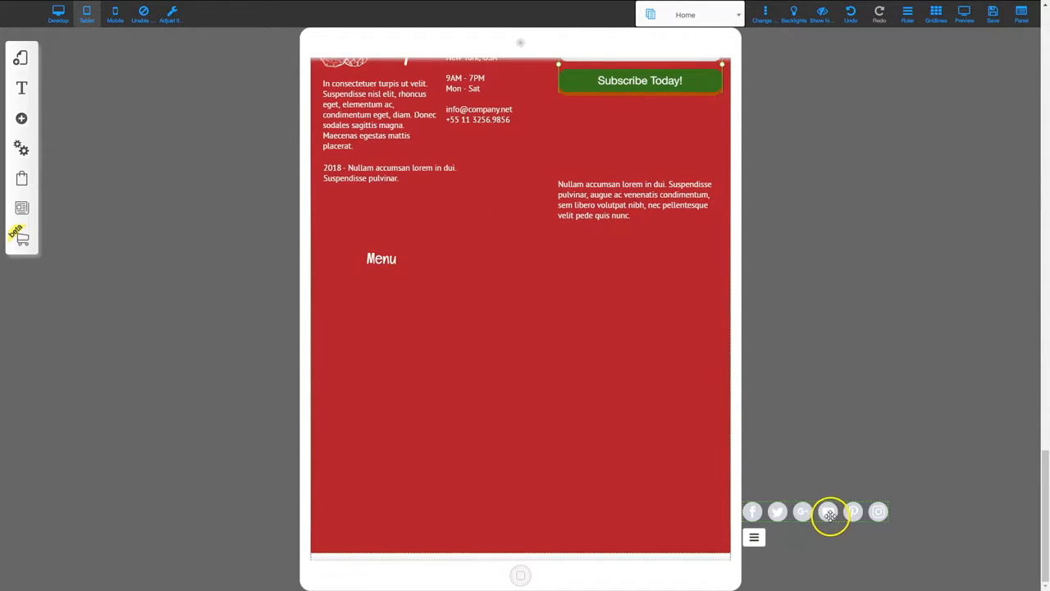
Step: Bring the social media icons and the hamburger menu button from outside the page into the footer
{"action": "left_click_drag", "start_coordinate": [829, 514], "coordinate": [656, 121]}
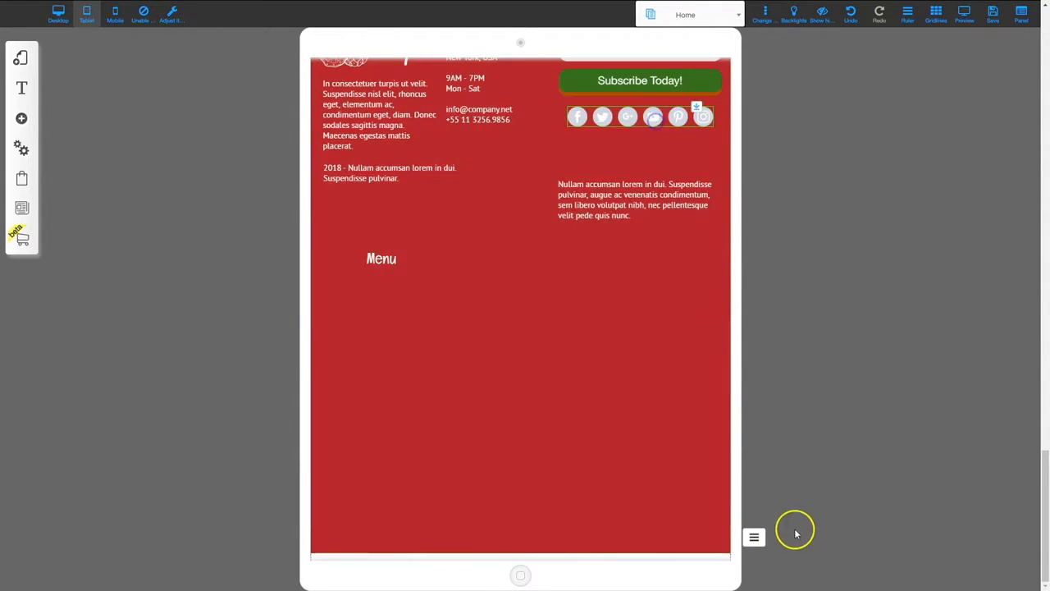
{"action": "left_click_drag", "start_coordinate": [761, 537], "coordinate": [558, 284]}
{"action": "scroll", "coordinate": [575, 341], "scroll_direction": "up", "scroll_amount": 3}
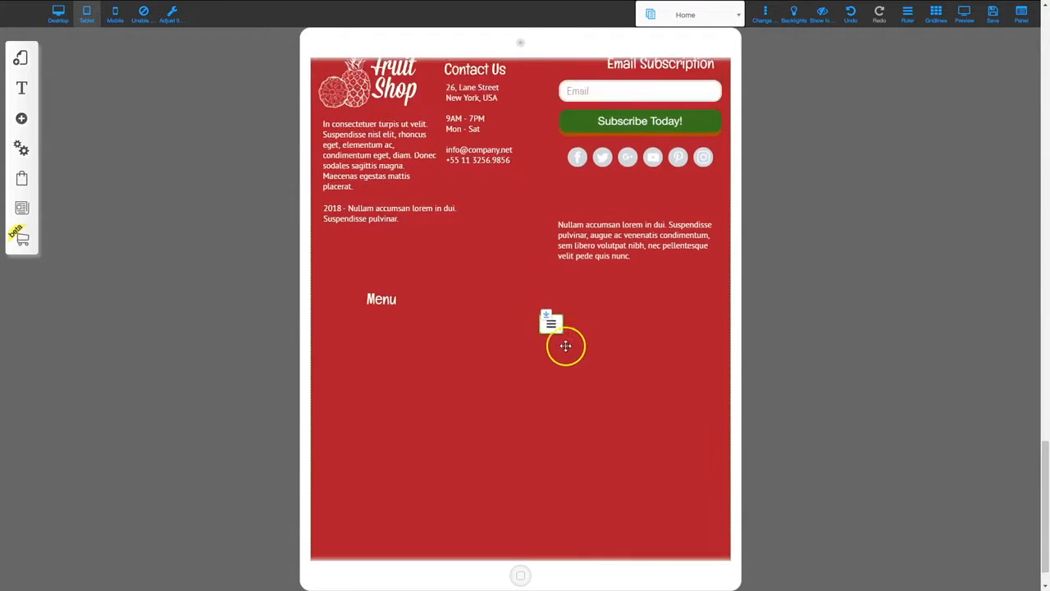
Step: Stack the subscription paragraph beneath the Subscribe Today! button and the social media icons beneath that paragraph
{"action": "left_click_drag", "start_coordinate": [626, 338], "coordinate": [617, 462]}
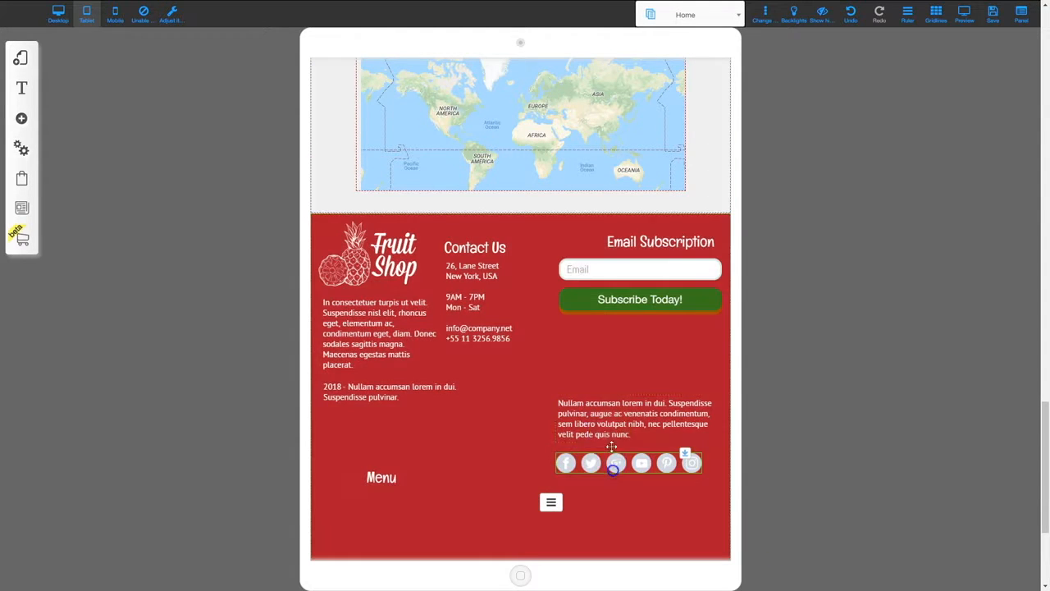
{"action": "left_click_drag", "start_coordinate": [627, 426], "coordinate": [611, 351]}
{"action": "left_click_drag", "start_coordinate": [612, 462], "coordinate": [574, 348]}
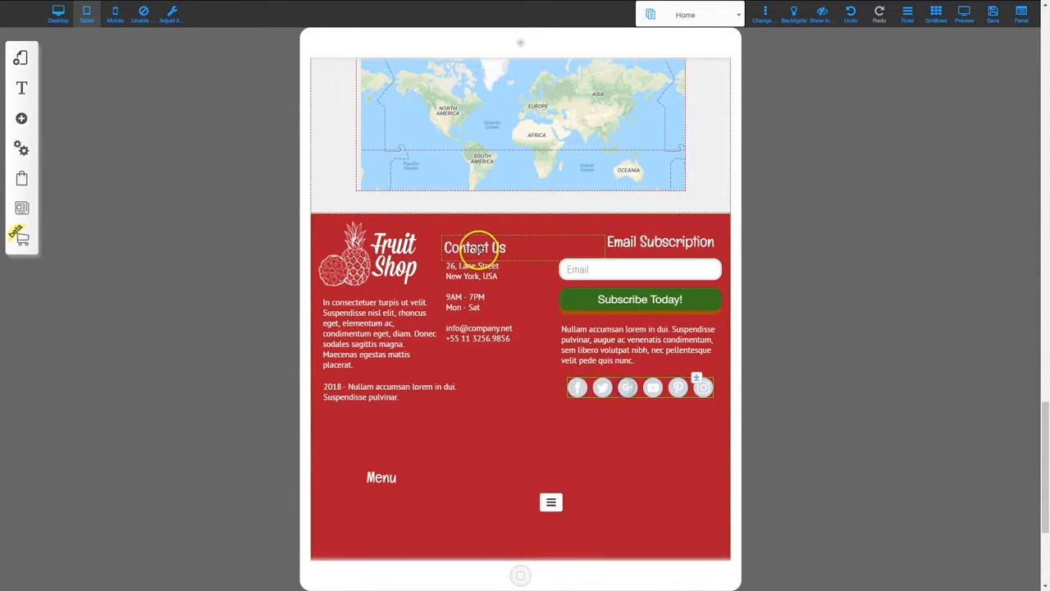
Step: Shift the footer's Contact Us heading and details slightly right and place the hamburger menu button beneath them
{"action": "left_click_drag", "start_coordinate": [478, 249], "coordinate": [487, 272]}
{"action": "left_click_drag", "start_coordinate": [534, 489], "coordinate": [494, 398]}
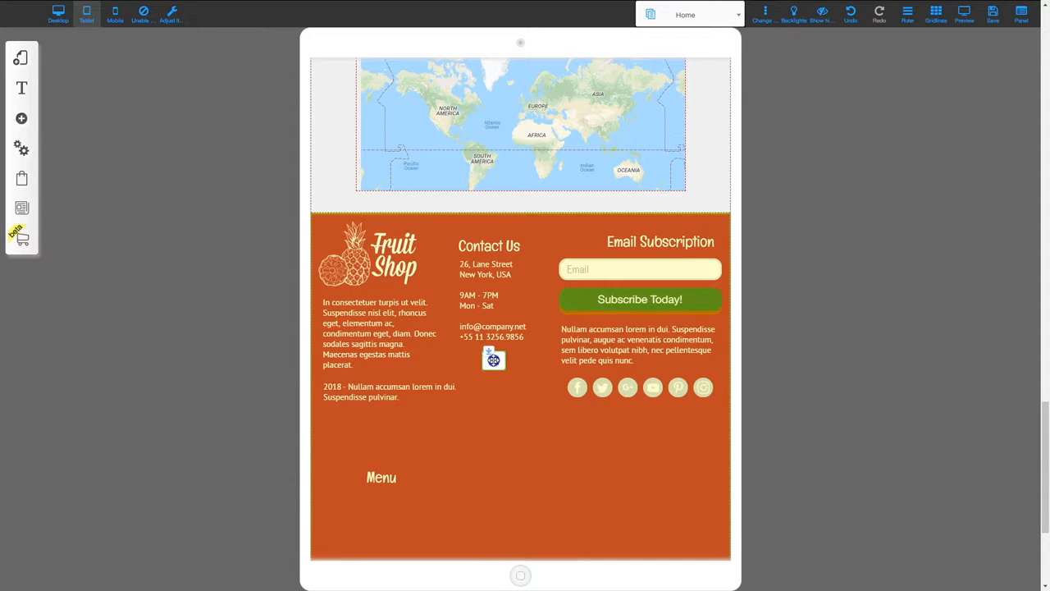
{"action": "left_click_drag", "start_coordinate": [492, 360], "coordinate": [492, 359]}
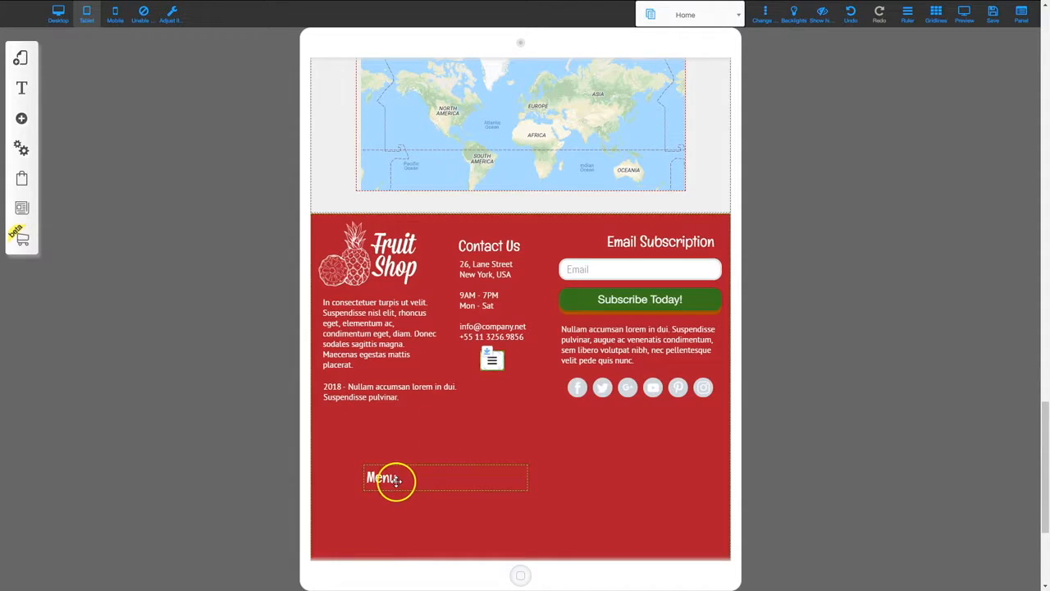
Step: Hide the footer's Menu heading in the tablet layout and shorten the red footer section to end just below its content
{"action": "left_click", "coordinate": [393, 479]}
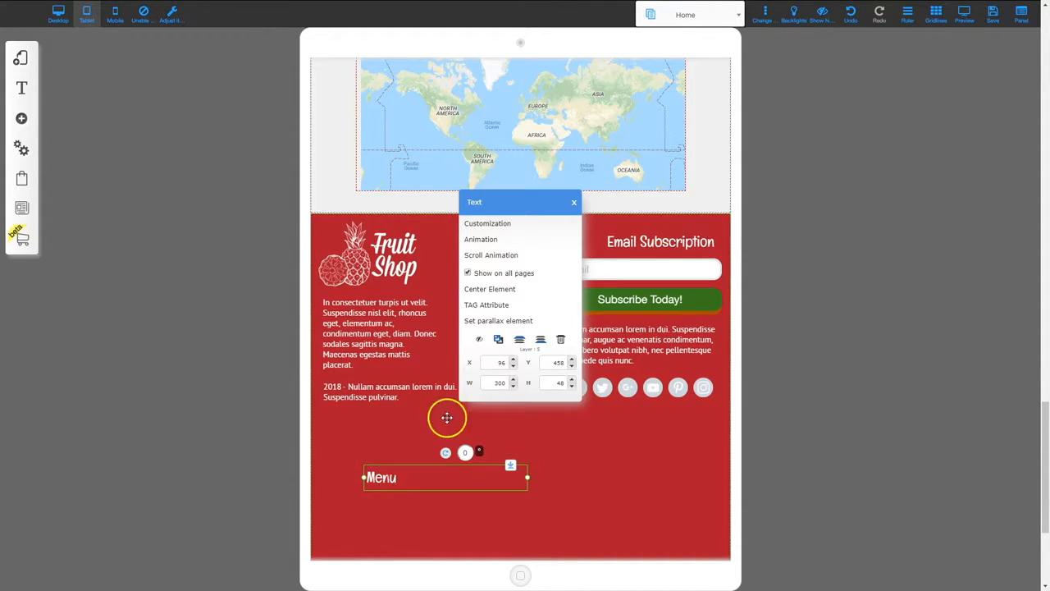
{"action": "left_click", "coordinate": [480, 340]}
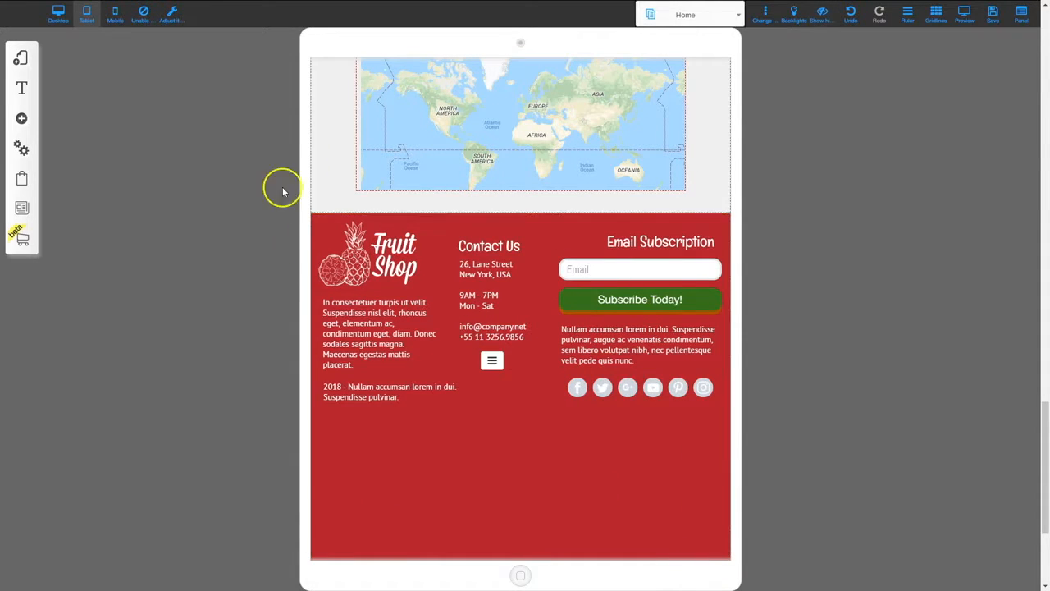
{"action": "scroll", "coordinate": [565, 533], "scroll_direction": "down", "scroll_amount": 3}
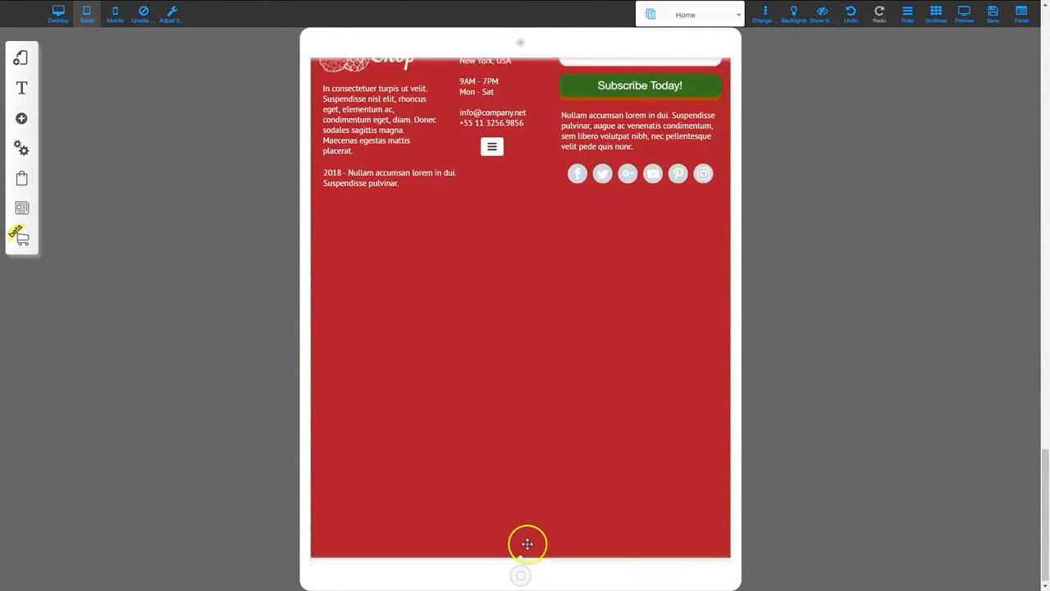
{"action": "left_click_drag", "start_coordinate": [522, 521], "coordinate": [526, 399]}
{"action": "left_click_drag", "start_coordinate": [522, 557], "coordinate": [523, 566]}
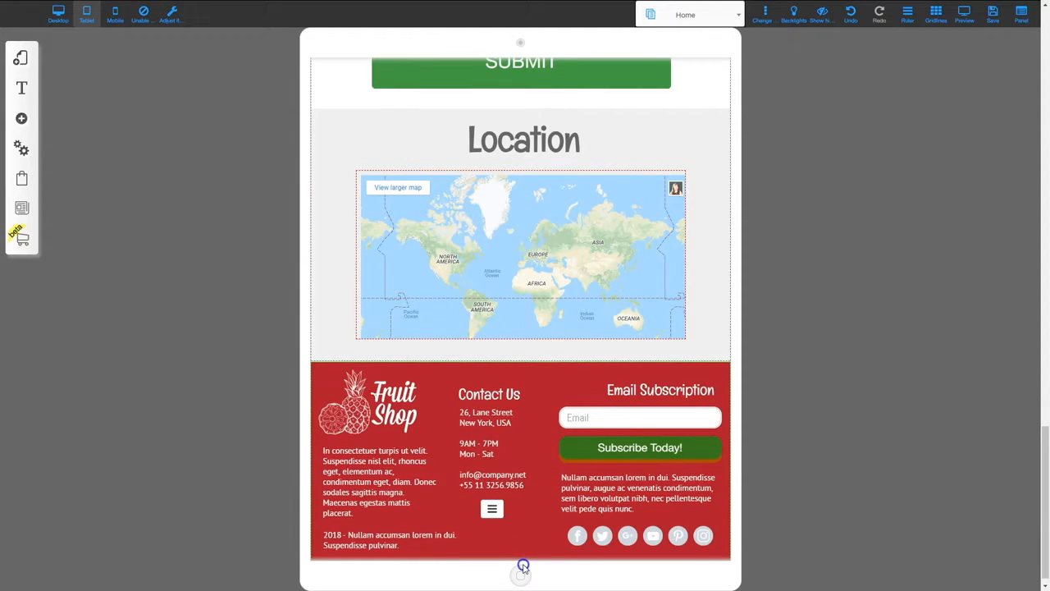
{"action": "scroll", "coordinate": [527, 507], "scroll_direction": "down", "scroll_amount": 1}
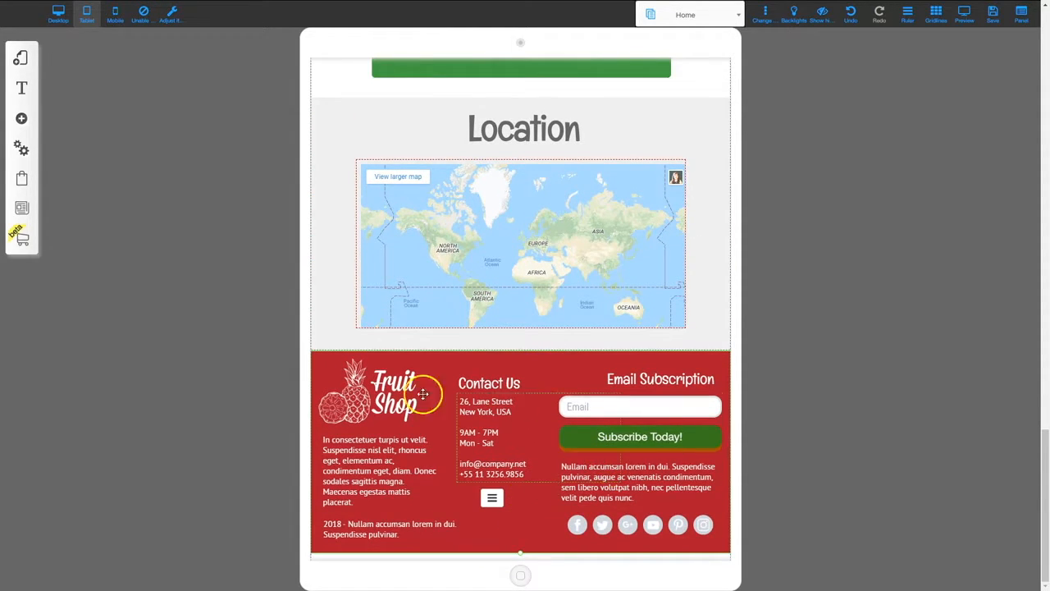
Step: Review the whole tablet layout of the Home page from the header to the footer
{"action": "scroll", "coordinate": [493, 328], "scroll_direction": "up", "scroll_amount": 10}
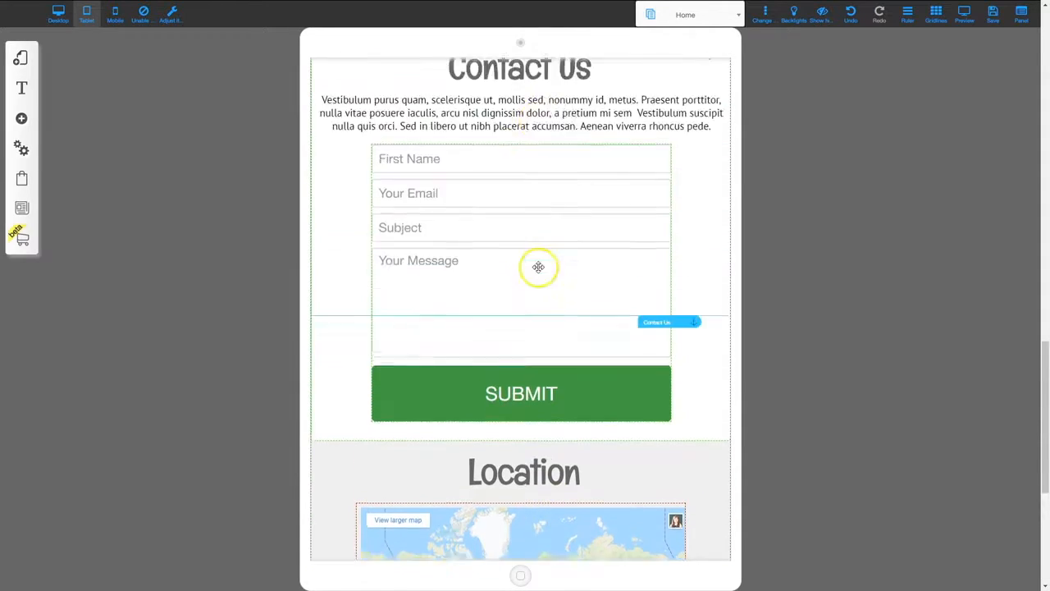
{"action": "scroll", "coordinate": [533, 334], "scroll_direction": "up", "scroll_amount": 10}
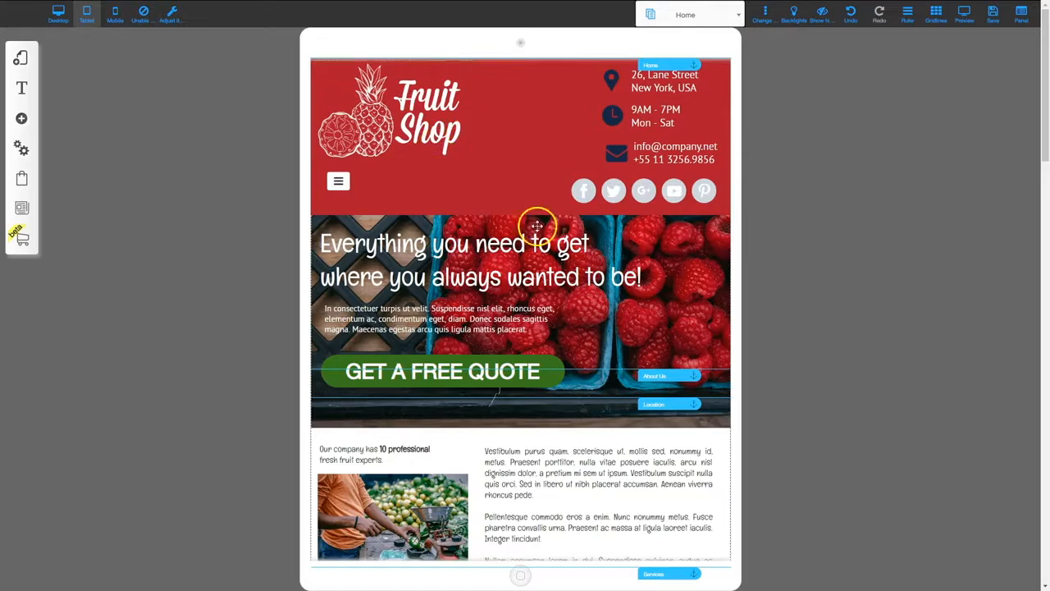
{"action": "scroll", "coordinate": [537, 314], "scroll_direction": "down", "scroll_amount": 8}
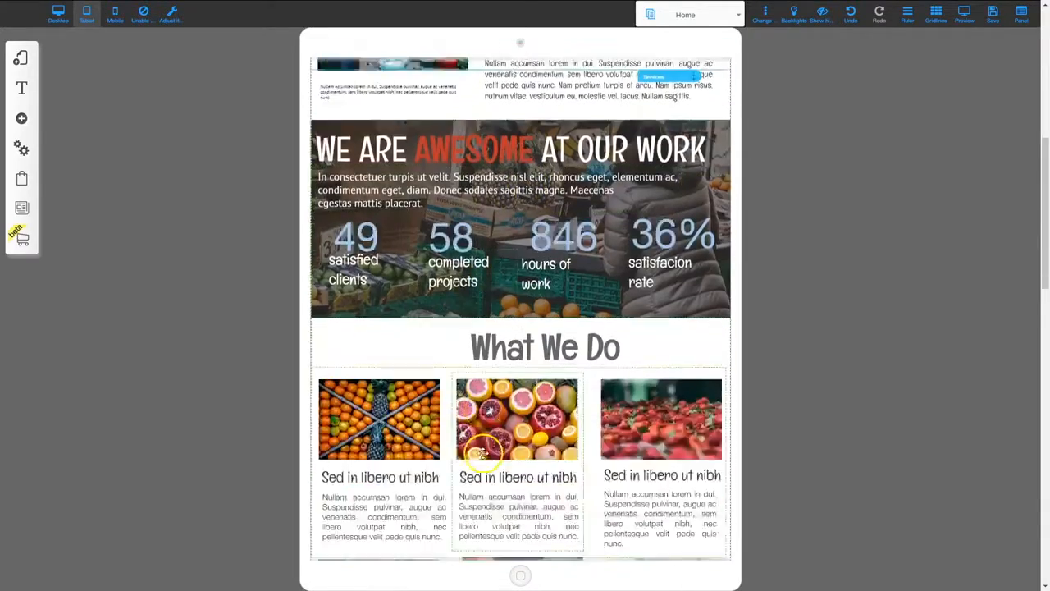
{"action": "scroll", "coordinate": [492, 435], "scroll_direction": "down", "scroll_amount": 10}
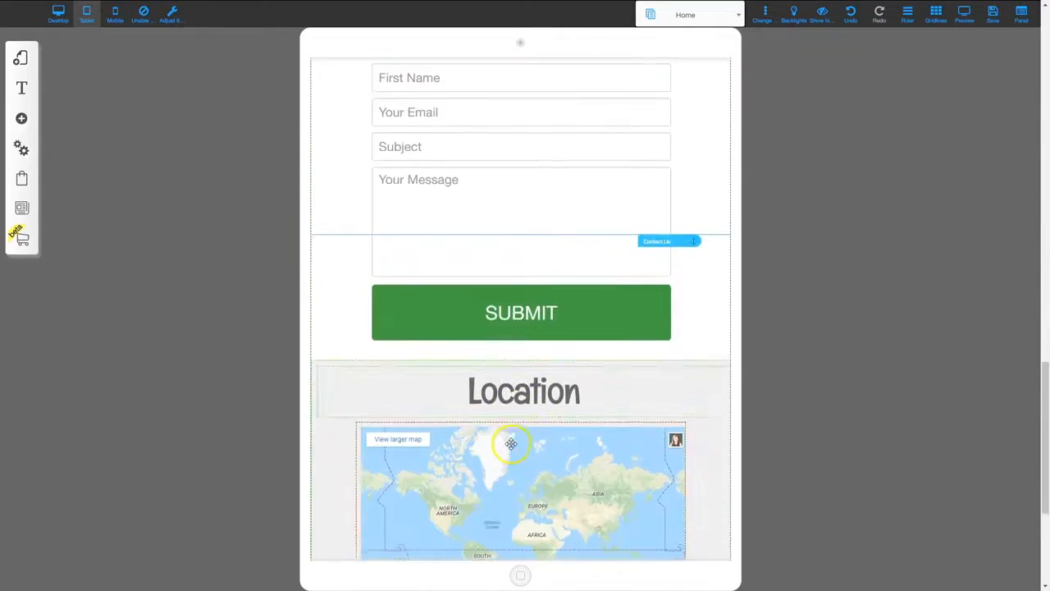
{"action": "scroll", "coordinate": [546, 457], "scroll_direction": "down", "scroll_amount": 5}
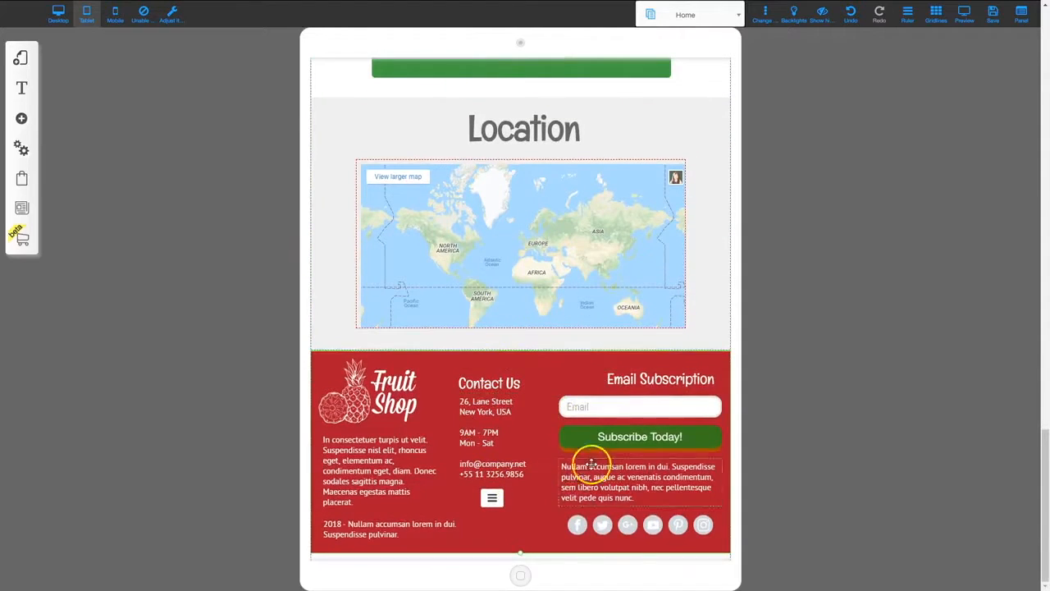
{"action": "scroll", "coordinate": [534, 161], "scroll_direction": "up", "scroll_amount": 3}
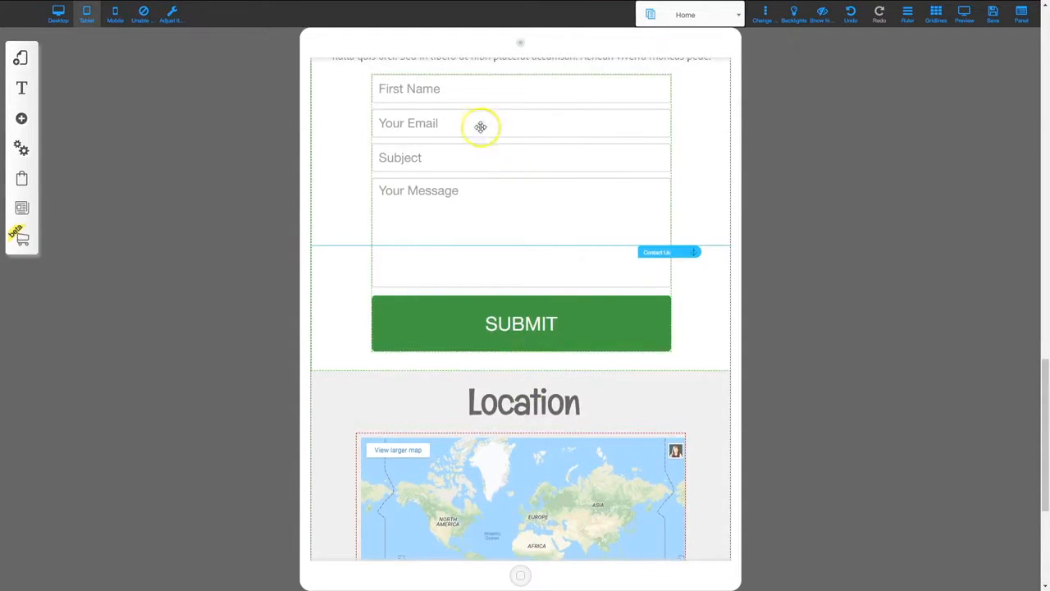
Step: Switch to the desktop layout and examine its sections and footer to compare them with the tablet version
{"action": "left_click", "coordinate": [56, 17]}
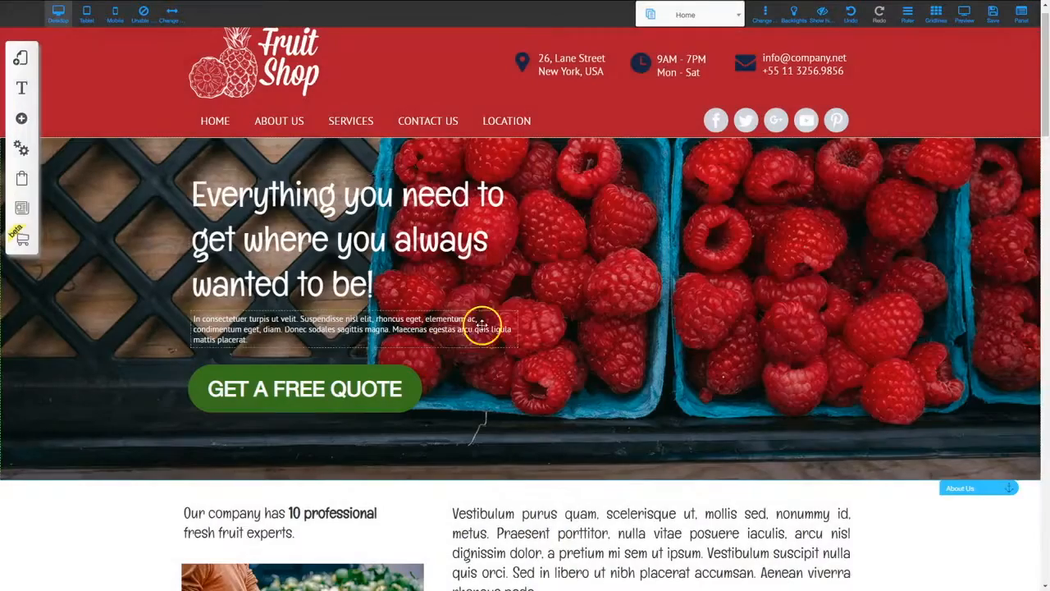
{"action": "scroll", "coordinate": [561, 344], "scroll_direction": "down", "scroll_amount": 15}
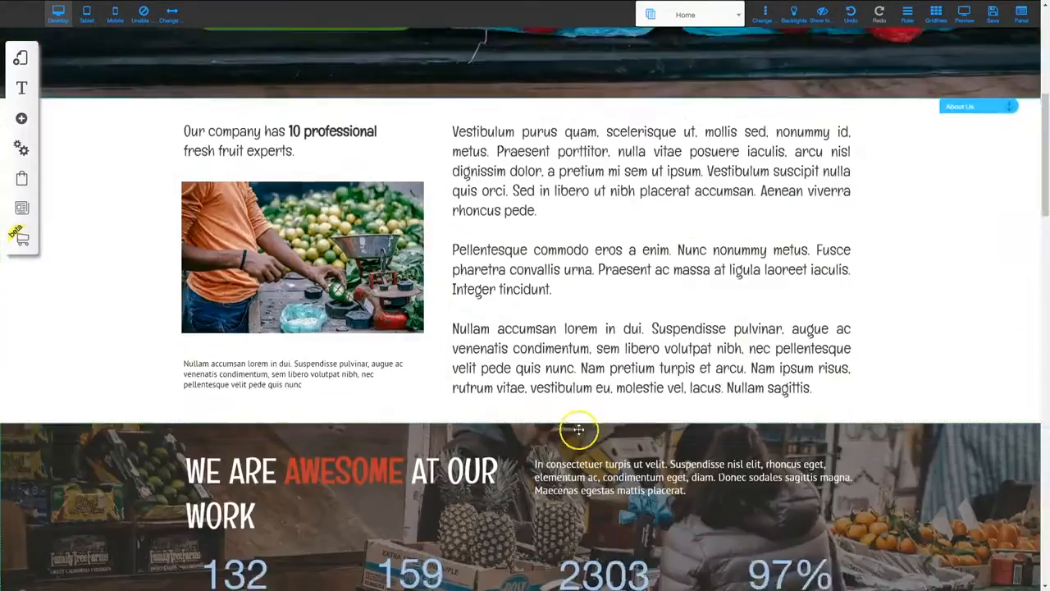
{"action": "scroll", "coordinate": [582, 418], "scroll_direction": "down", "scroll_amount": 12}
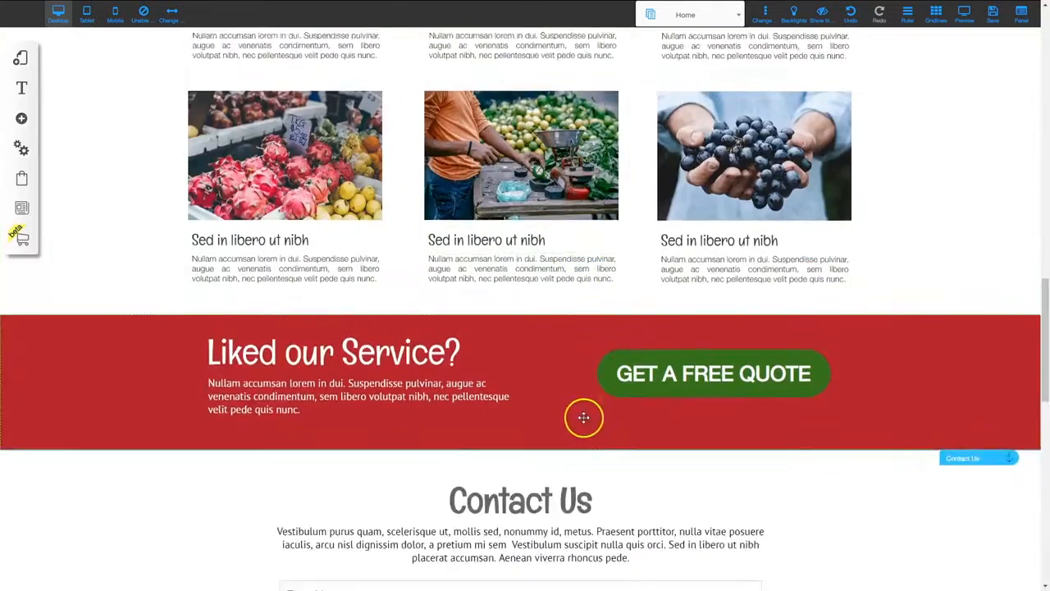
{"action": "scroll", "coordinate": [715, 450], "scroll_direction": "down", "scroll_amount": 1}
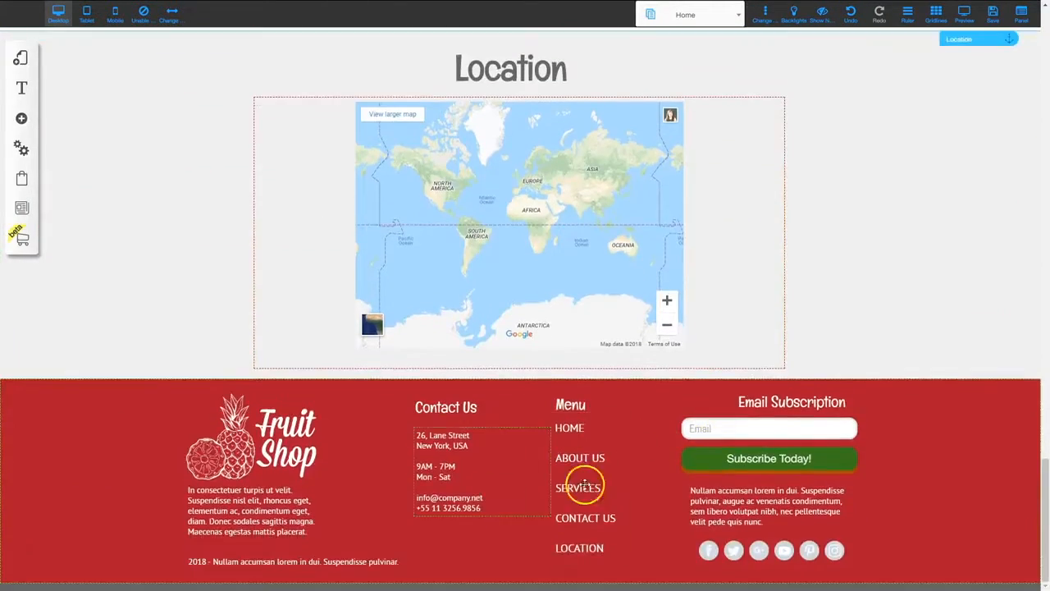
{"action": "scroll", "coordinate": [577, 487], "scroll_direction": "up", "scroll_amount": 7}
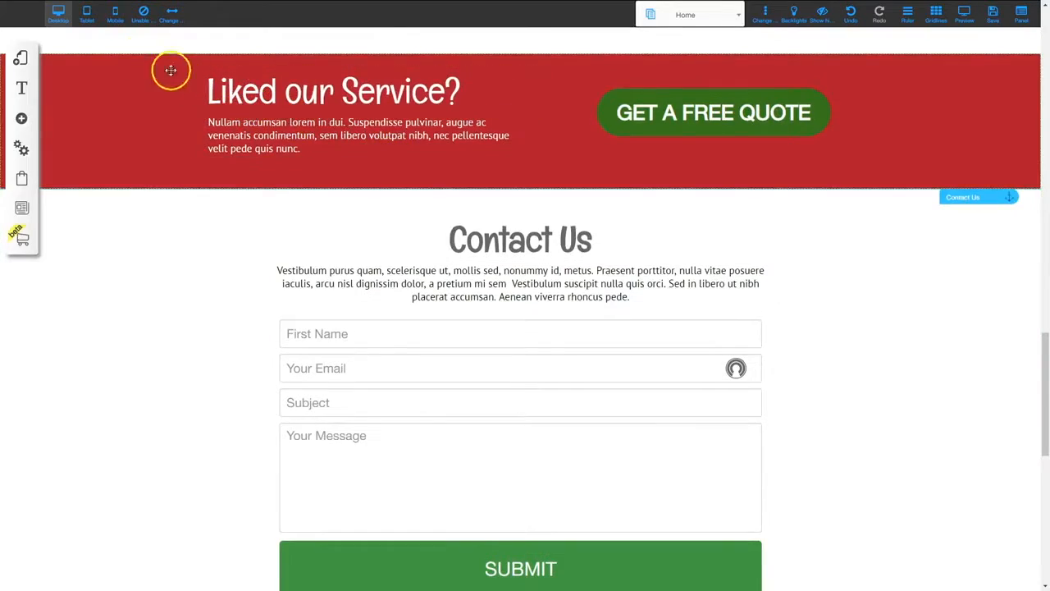
Step: Return to the tablet layout, save the website changes and dismiss the alert
{"action": "left_click", "coordinate": [86, 12]}
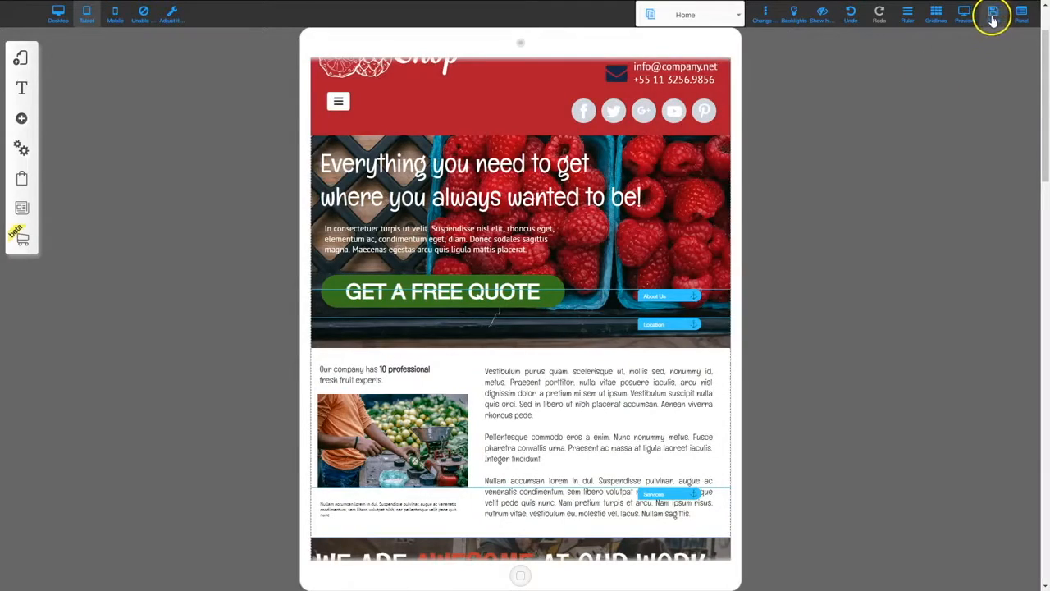
{"action": "left_click", "coordinate": [992, 18]}
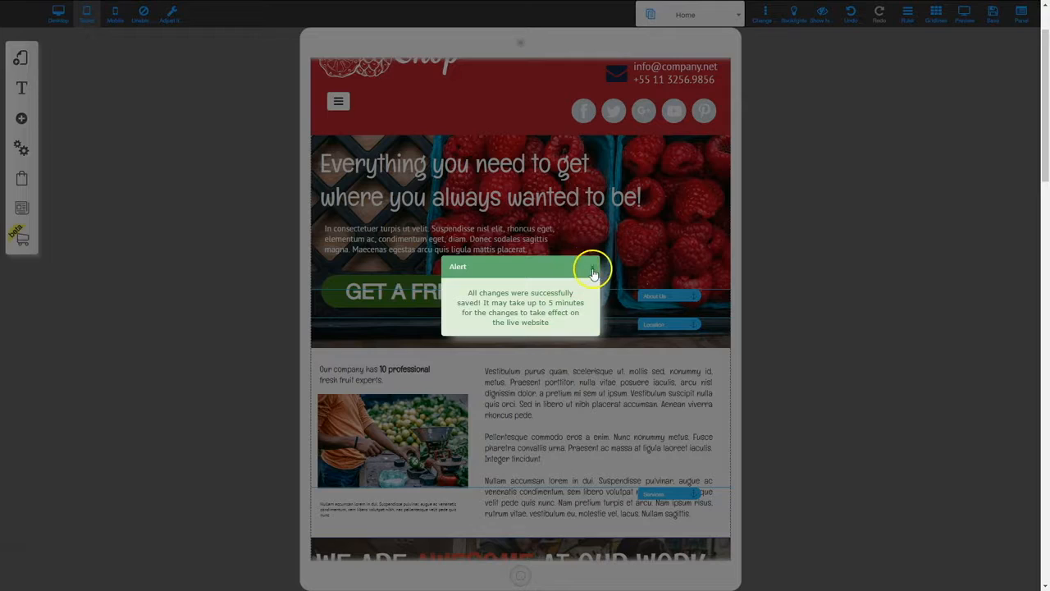
{"action": "left_click", "coordinate": [592, 269]}
Step: Move the About Us, Services, Contact Us and Location anchors to the tops of their matching tablet sections and save the changes
{"action": "scroll", "coordinate": [533, 443], "scroll_direction": "up", "scroll_amount": 2}
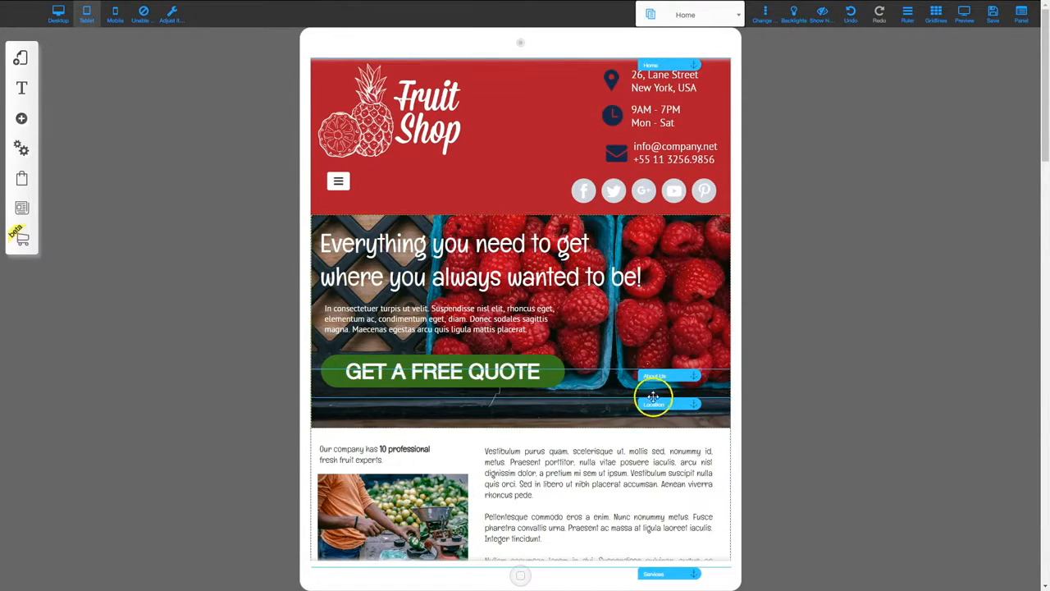
{"action": "left_click_drag", "start_coordinate": [654, 377], "coordinate": [655, 507]}
{"action": "scroll", "coordinate": [652, 575], "scroll_direction": "down", "scroll_amount": 5}
{"action": "left_click_drag", "start_coordinate": [673, 231], "coordinate": [669, 521]}
{"action": "left_click_drag", "start_coordinate": [666, 300], "coordinate": [663, 531]}
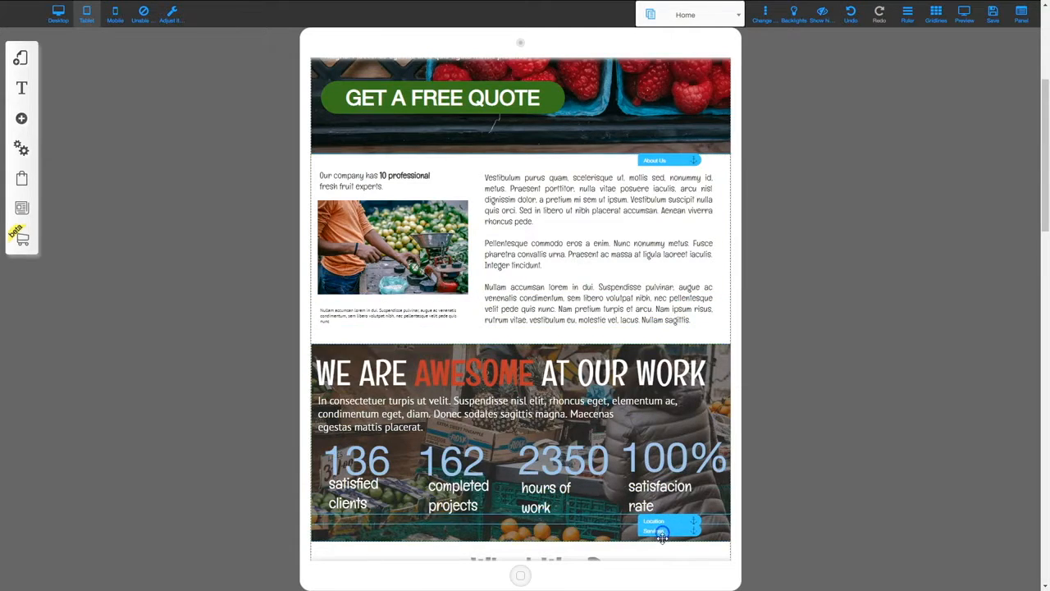
{"action": "scroll", "coordinate": [663, 531], "scroll_direction": "down", "scroll_amount": 5}
{"action": "mouse_move", "coordinate": [660, 267]}
{"action": "left_mouse_down"}
{"action": "mouse_move", "coordinate": [661, 281]}
{"action": "mouse_move", "coordinate": [663, 257]}
{"action": "mouse_move", "coordinate": [662, 563]}
{"action": "mouse_move", "coordinate": [666, 242]}
{"action": "mouse_move", "coordinate": [652, 484]}
{"action": "mouse_move", "coordinate": [663, 465]}
{"action": "mouse_move", "coordinate": [663, 183]}
{"action": "left_mouse_up"}
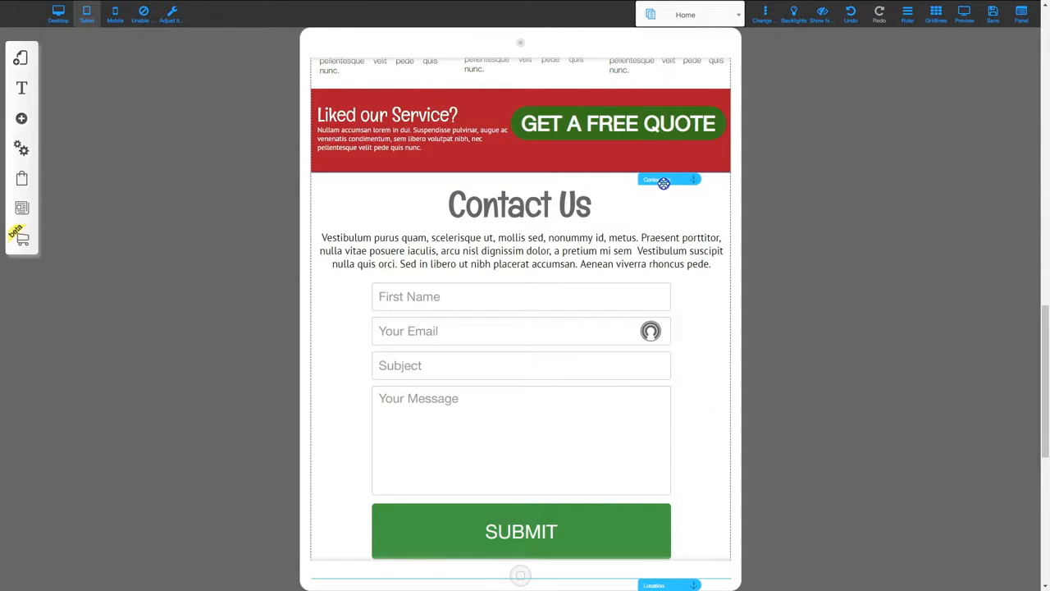
{"action": "left_click", "coordinate": [994, 13]}
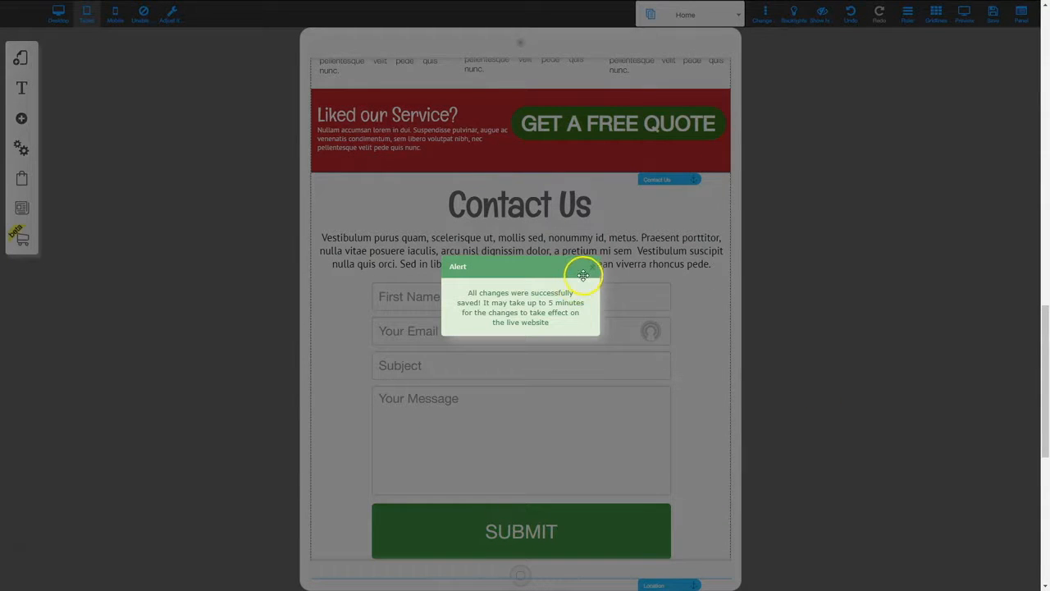
{"action": "left_click", "coordinate": [590, 269]}
Step: Check the anchor positions and section layout throughout the tablet version of the Home page
{"action": "scroll", "coordinate": [547, 445], "scroll_direction": "down", "scroll_amount": 10}
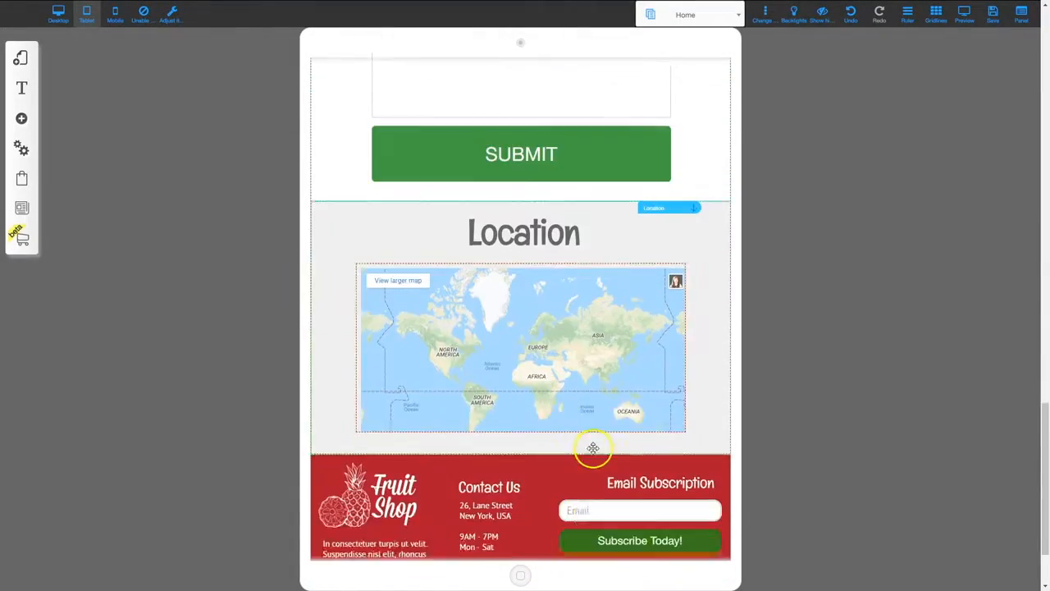
{"action": "scroll", "coordinate": [560, 419], "scroll_direction": "up", "scroll_amount": 15}
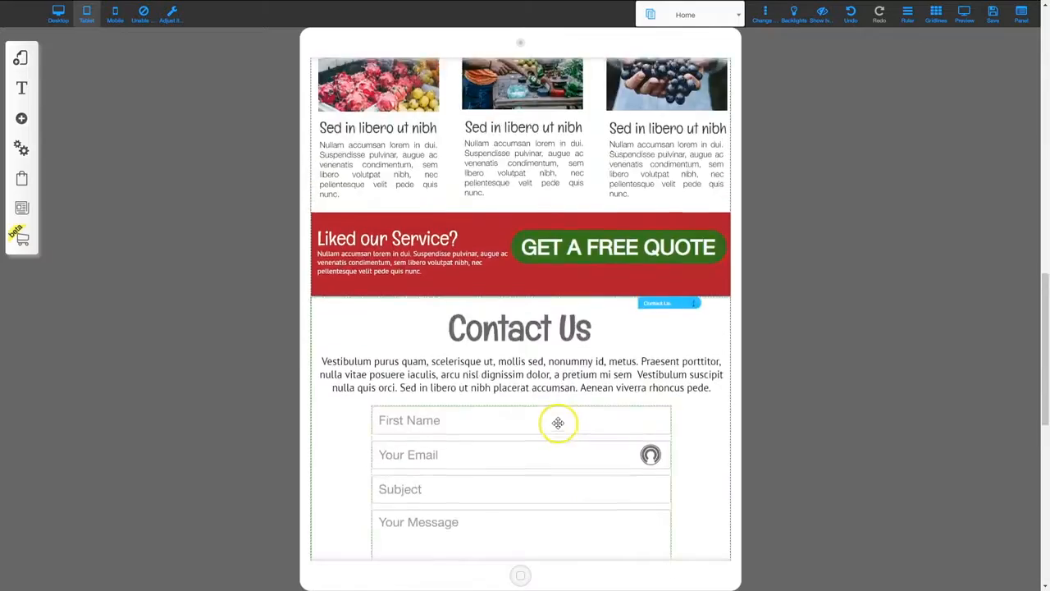
{"action": "scroll", "coordinate": [556, 428], "scroll_direction": "up", "scroll_amount": 1}
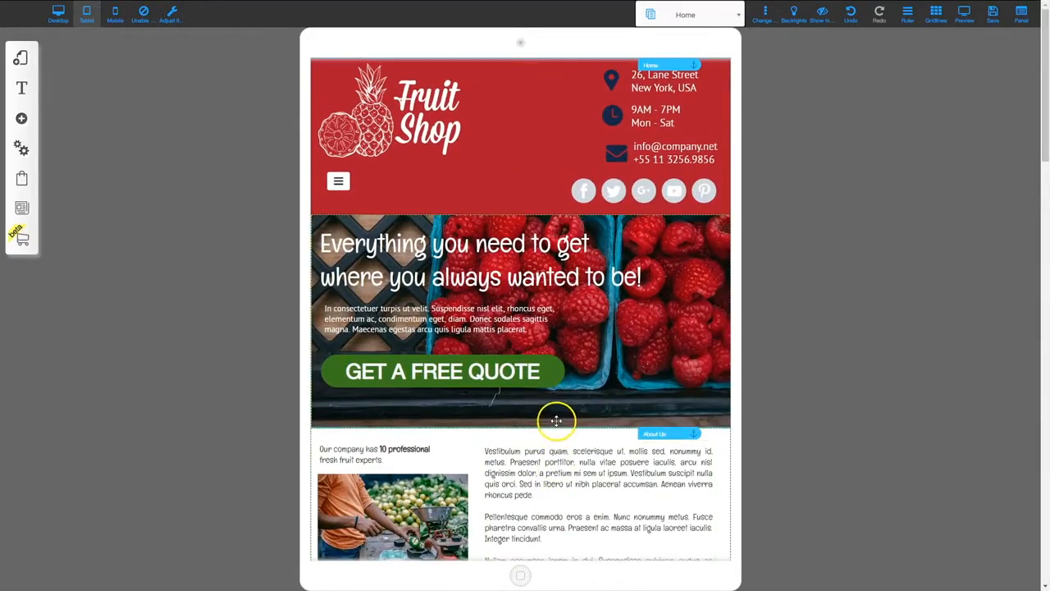
{"action": "scroll", "coordinate": [587, 480], "scroll_direction": "down", "scroll_amount": 7}
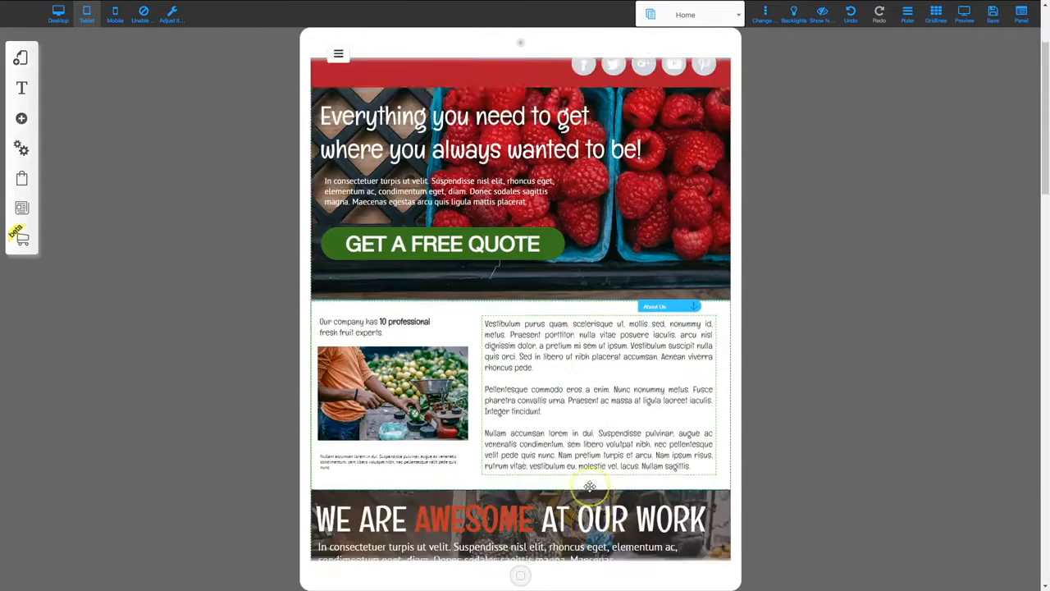
{"action": "scroll", "coordinate": [575, 467], "scroll_direction": "up", "scroll_amount": 7}
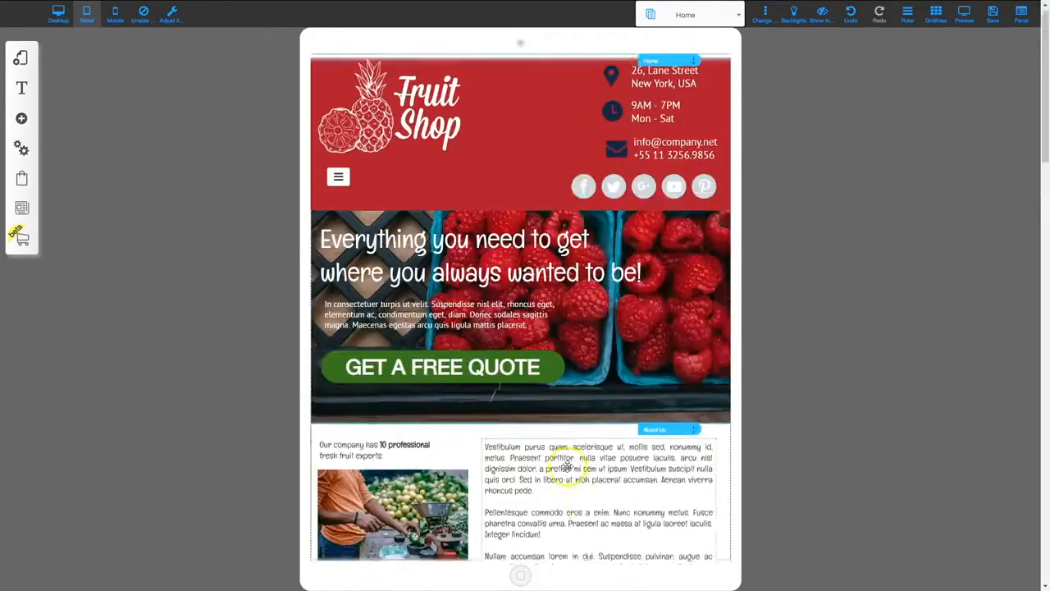
Step: Switch to the desktop layout, review its sections down to the footer, and save the website changes
{"action": "left_click", "coordinate": [58, 13]}
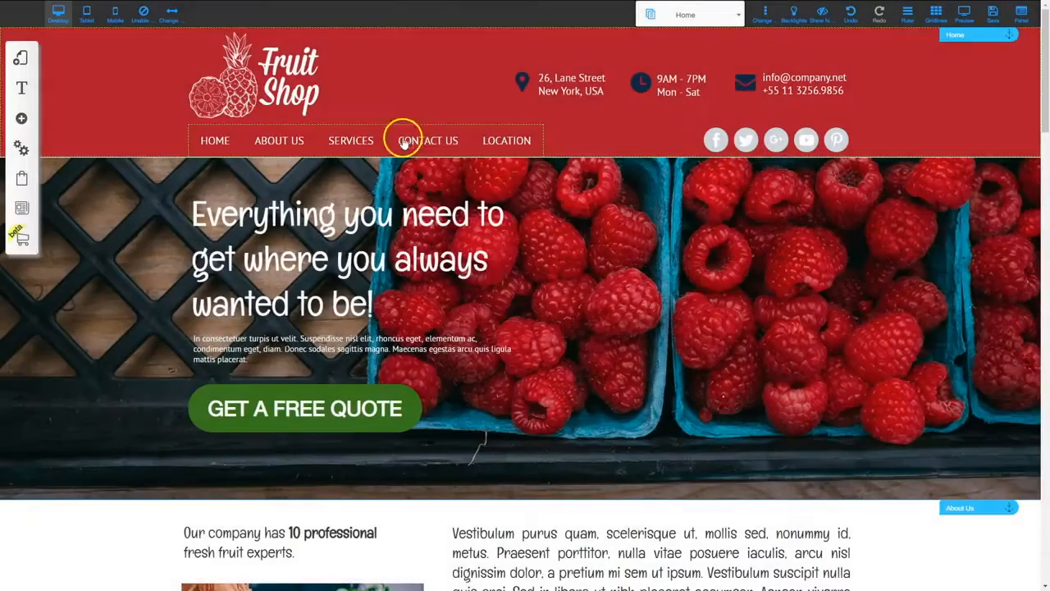
{"action": "scroll", "coordinate": [487, 308], "scroll_direction": "down", "scroll_amount": 1}
{"action": "scroll", "coordinate": [488, 308], "scroll_direction": "down", "scroll_amount": 20}
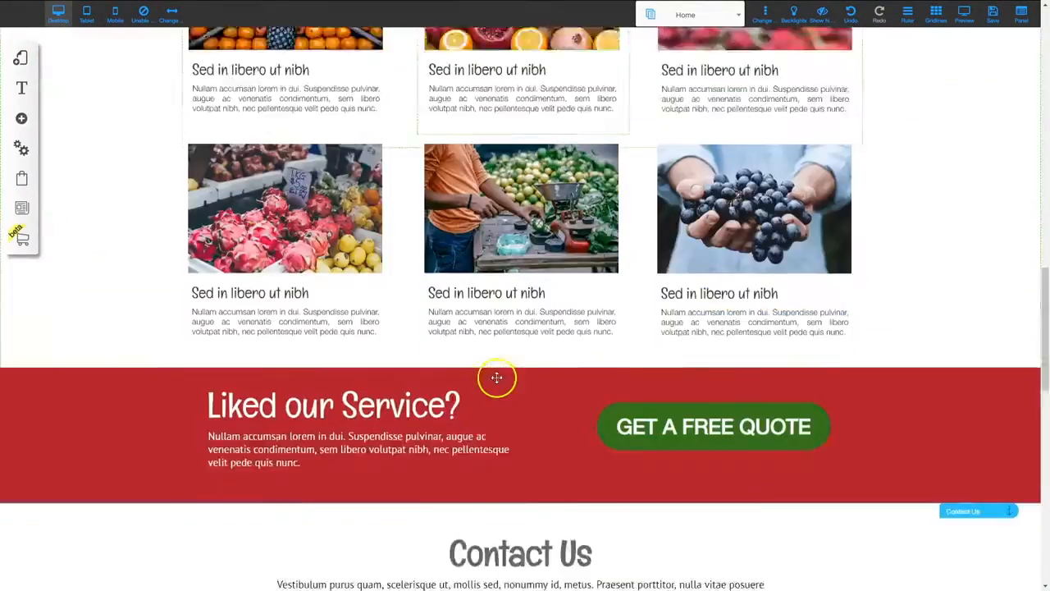
{"action": "scroll", "coordinate": [496, 377], "scroll_direction": "down", "scroll_amount": 15}
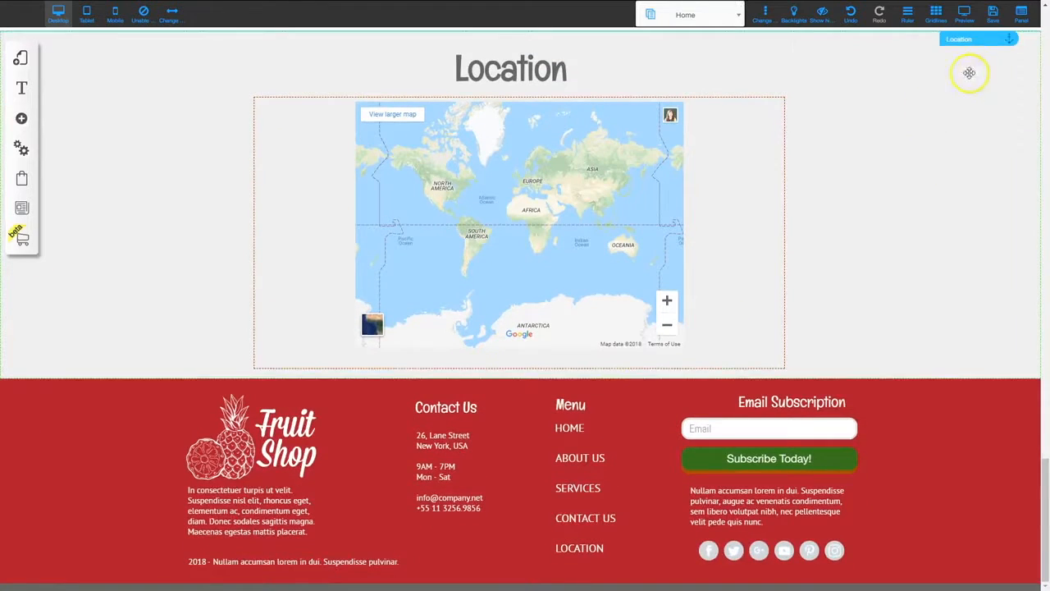
{"action": "left_click", "coordinate": [991, 13]}
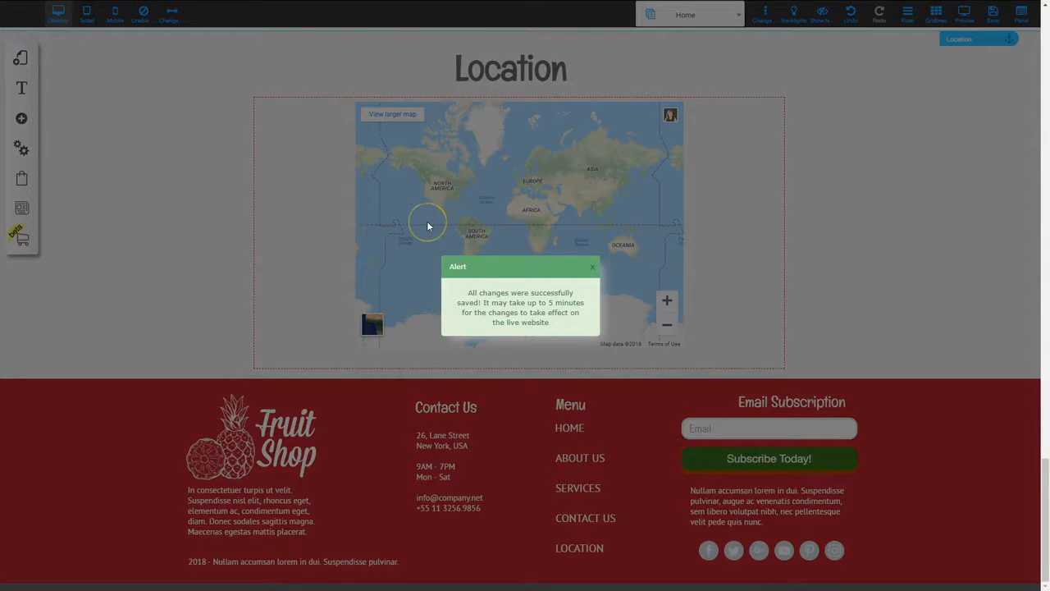
{"action": "left_click", "coordinate": [427, 215]}
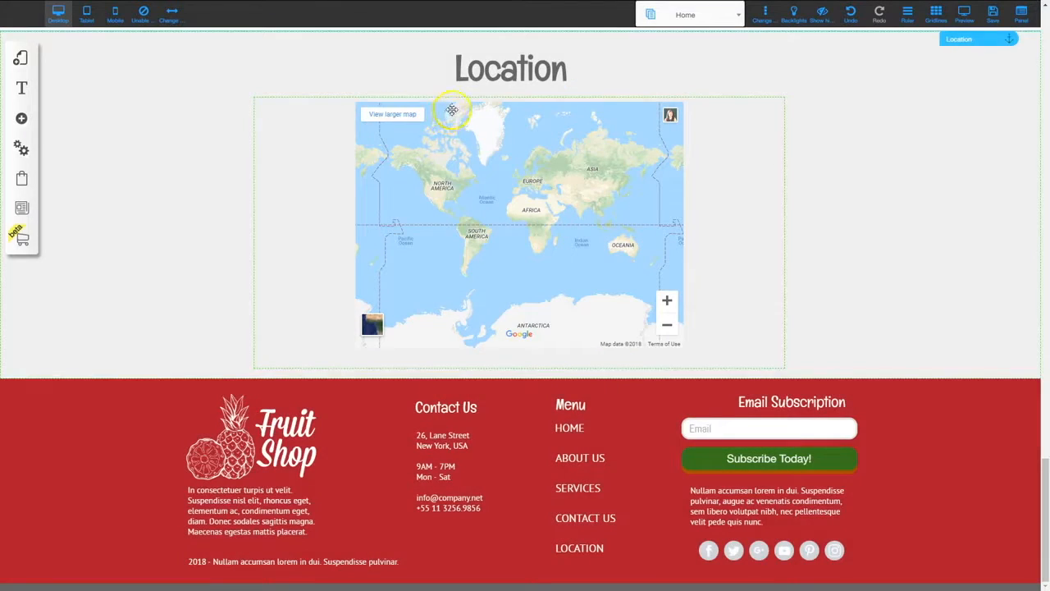
Step: Switch to the mobile layout and place the Fruit Shop logo at the top of the red header with the menu button beneath it
{"action": "scroll", "coordinate": [451, 199], "scroll_direction": "up", "scroll_amount": 20}
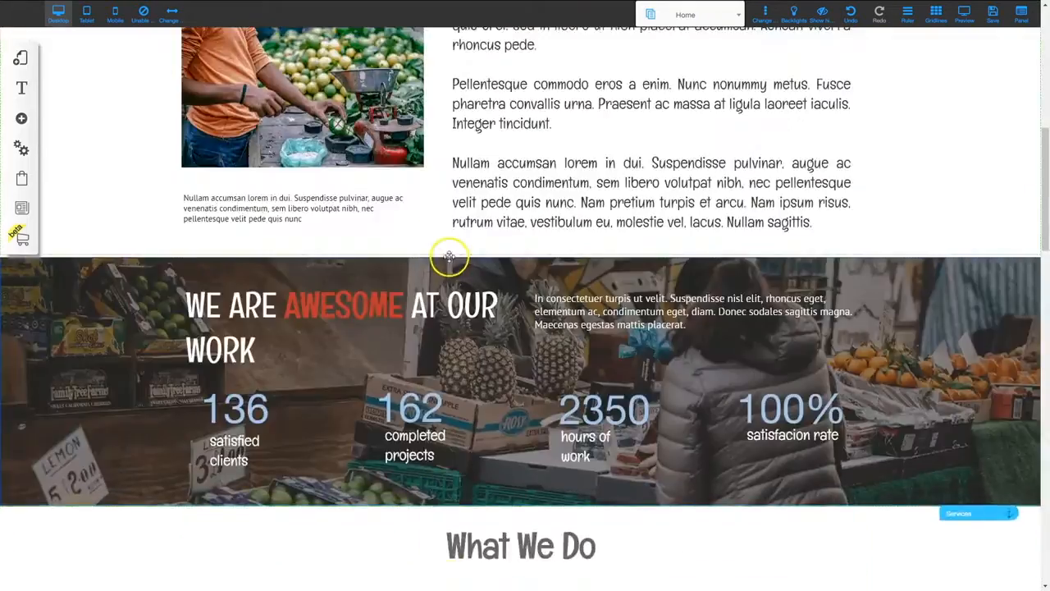
{"action": "scroll", "coordinate": [447, 259], "scroll_direction": "up", "scroll_amount": 1}
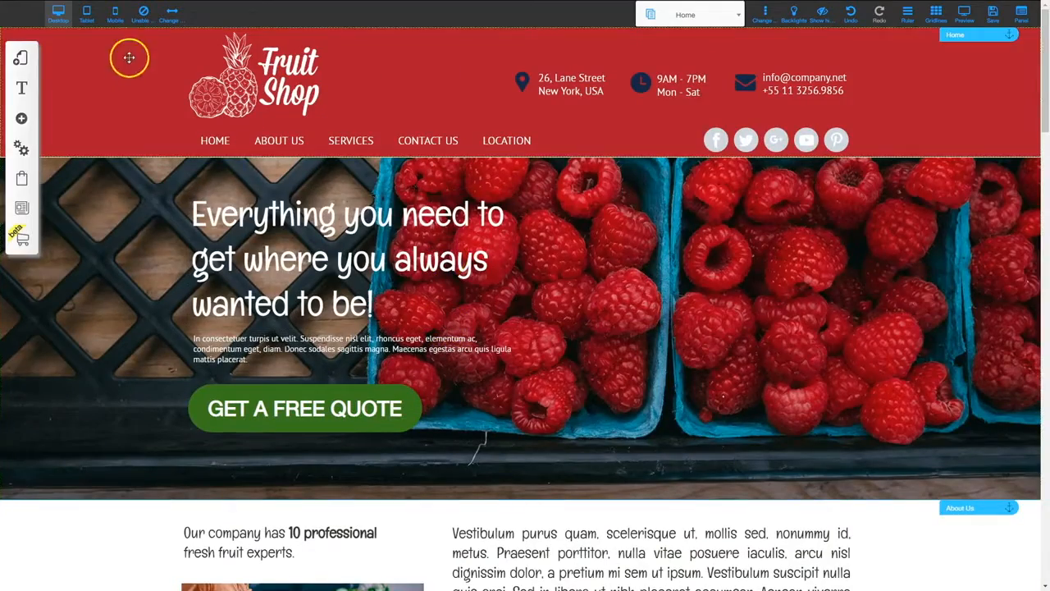
{"action": "left_click", "coordinate": [115, 13]}
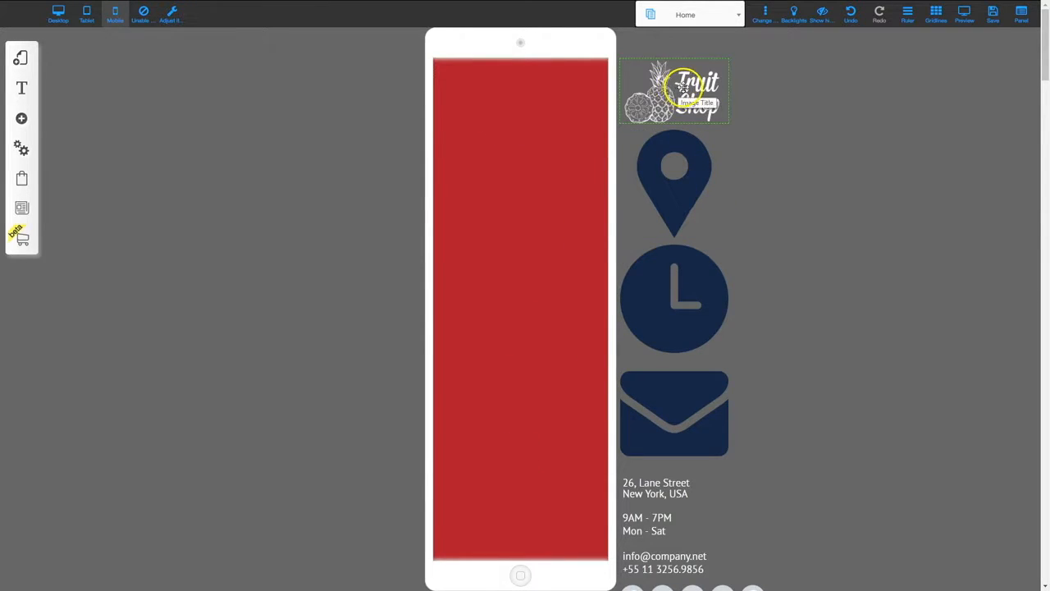
{"action": "left_click_drag", "start_coordinate": [682, 87], "coordinate": [539, 96]}
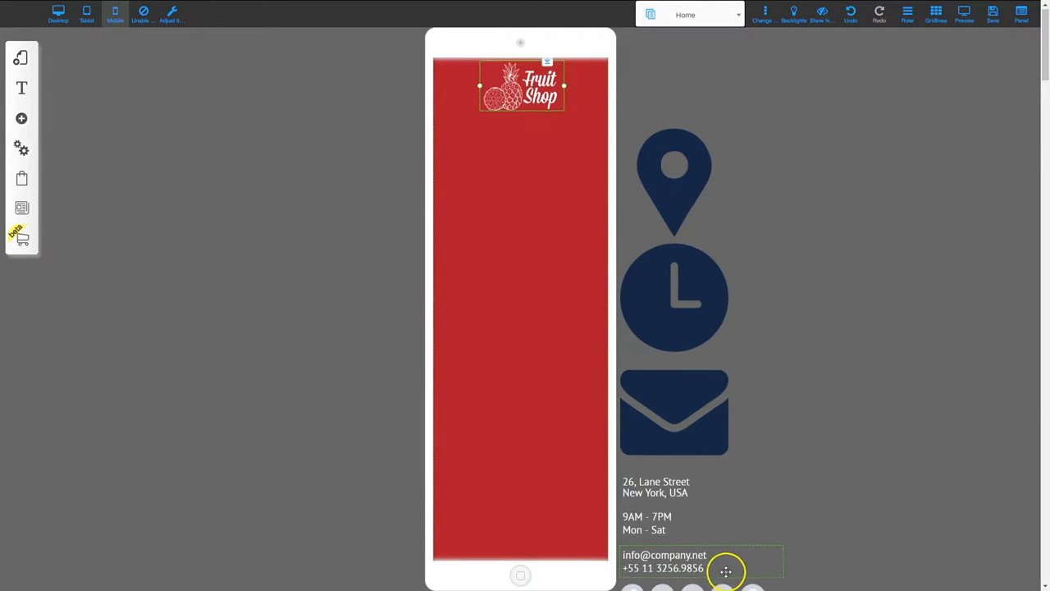
{"action": "scroll", "coordinate": [727, 567], "scroll_direction": "down", "scroll_amount": 2}
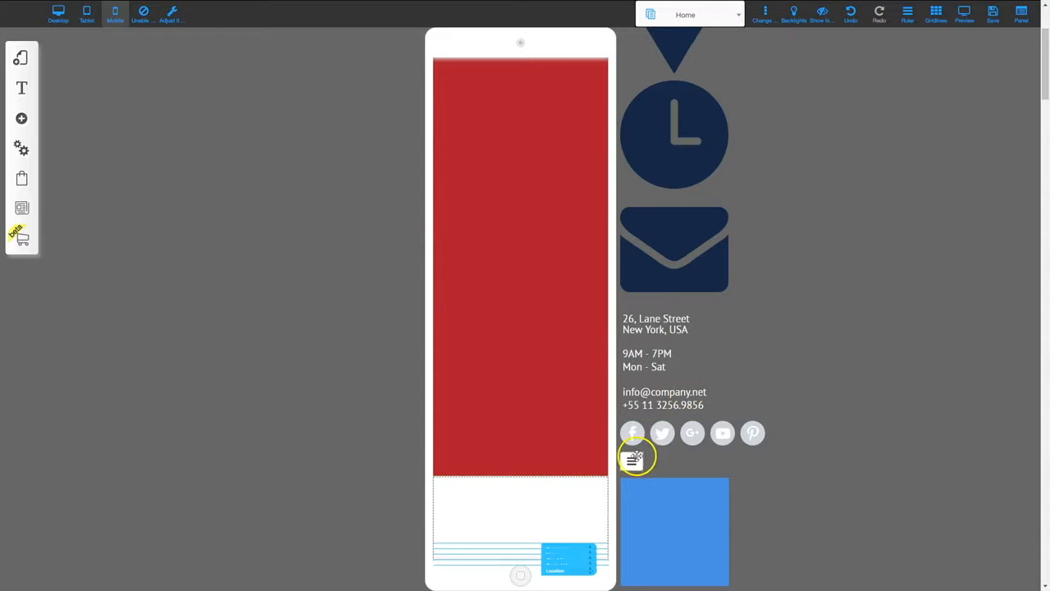
{"action": "left_click_drag", "start_coordinate": [631, 463], "coordinate": [523, 131]}
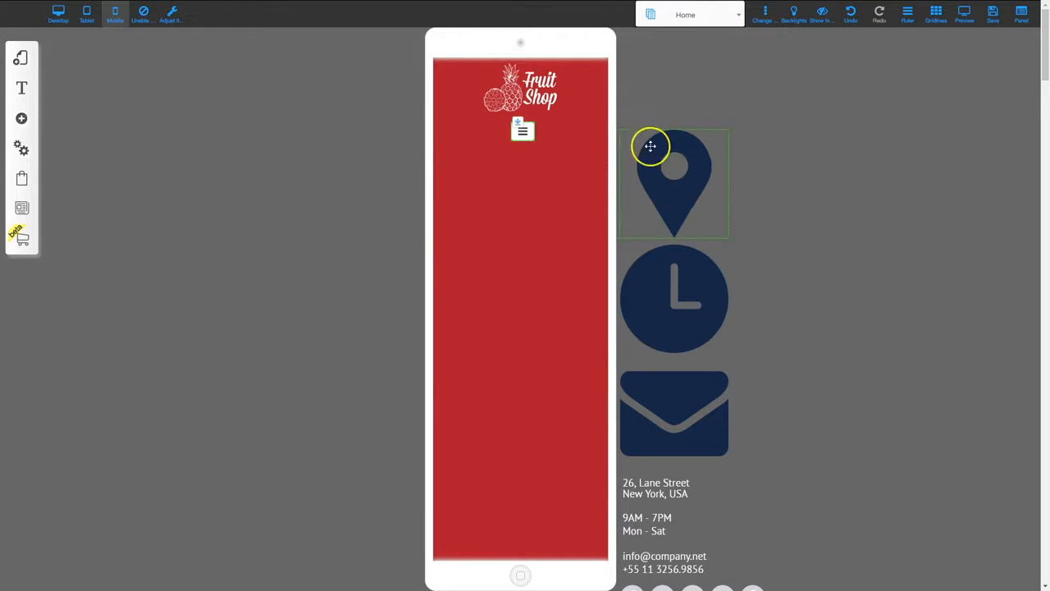
Step: Hide the location pin, clock and envelope icons in the mobile layout
{"action": "left_click", "coordinate": [670, 185]}
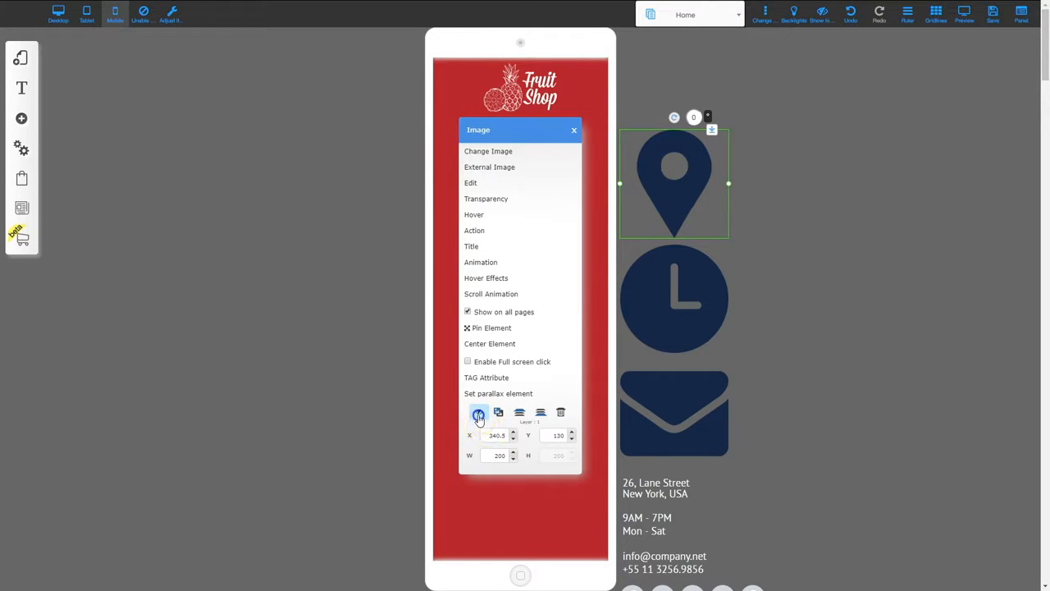
{"action": "left_click", "coordinate": [478, 416]}
{"action": "left_click", "coordinate": [684, 256]}
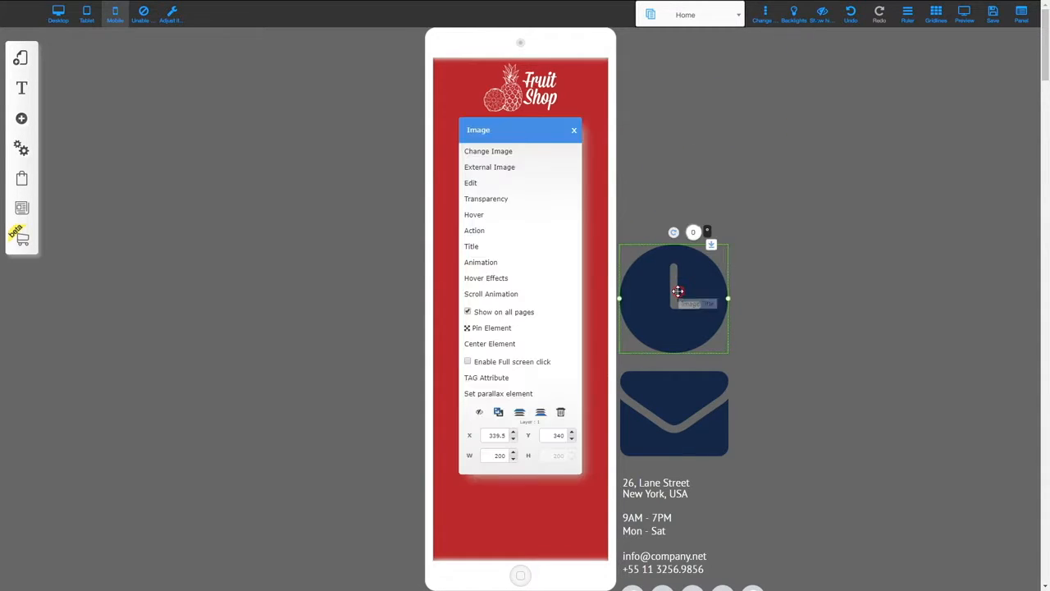
{"action": "left_click", "coordinate": [480, 412]}
{"action": "left_click", "coordinate": [656, 401]}
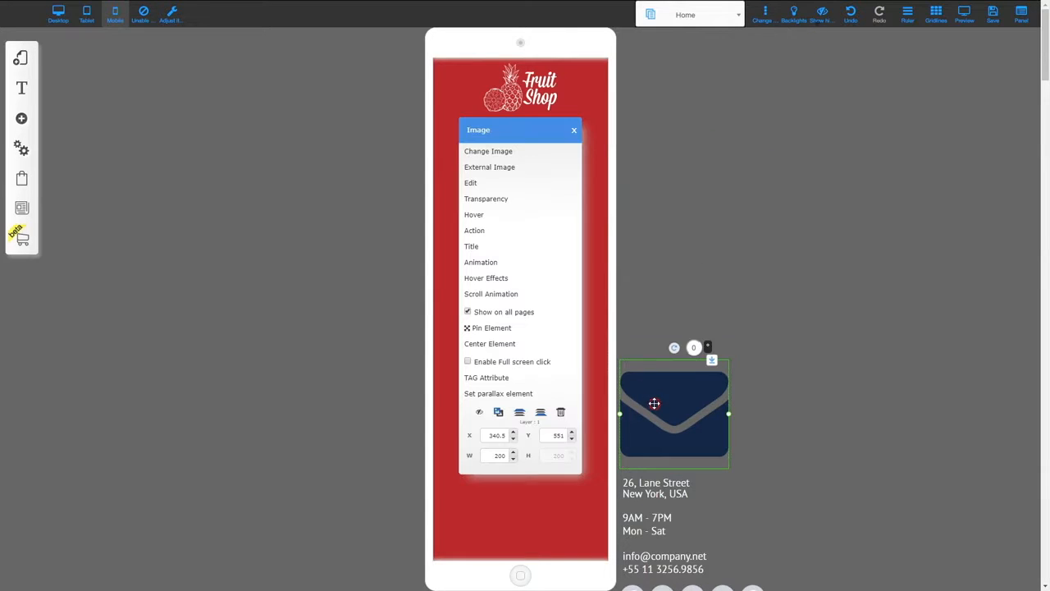
{"action": "left_click", "coordinate": [481, 416]}
Step: Hide the address, opening hours and contact detail texts together with the social network bar in the mobile layout
{"action": "scroll", "coordinate": [682, 424], "scroll_direction": "down", "scroll_amount": 2}
{"action": "left_click", "coordinate": [656, 327]}
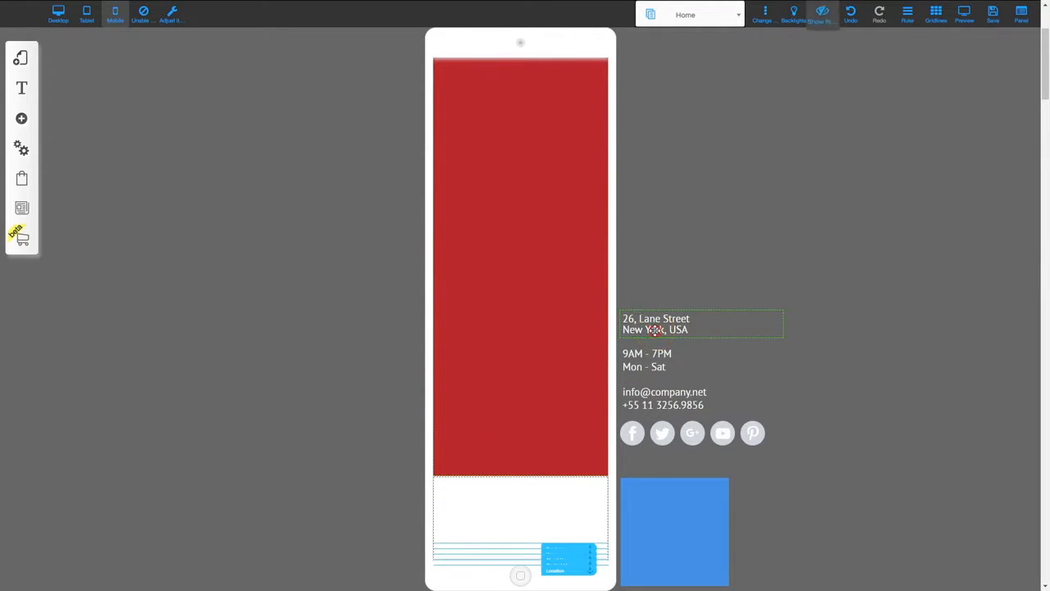
{"action": "left_click", "coordinate": [480, 341]}
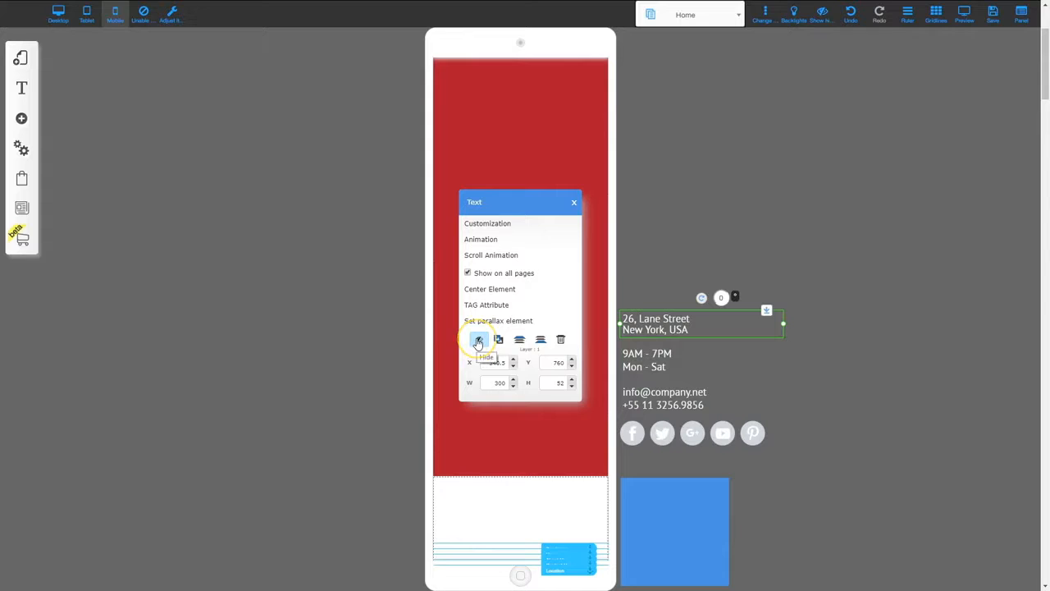
{"action": "left_click", "coordinate": [646, 373]}
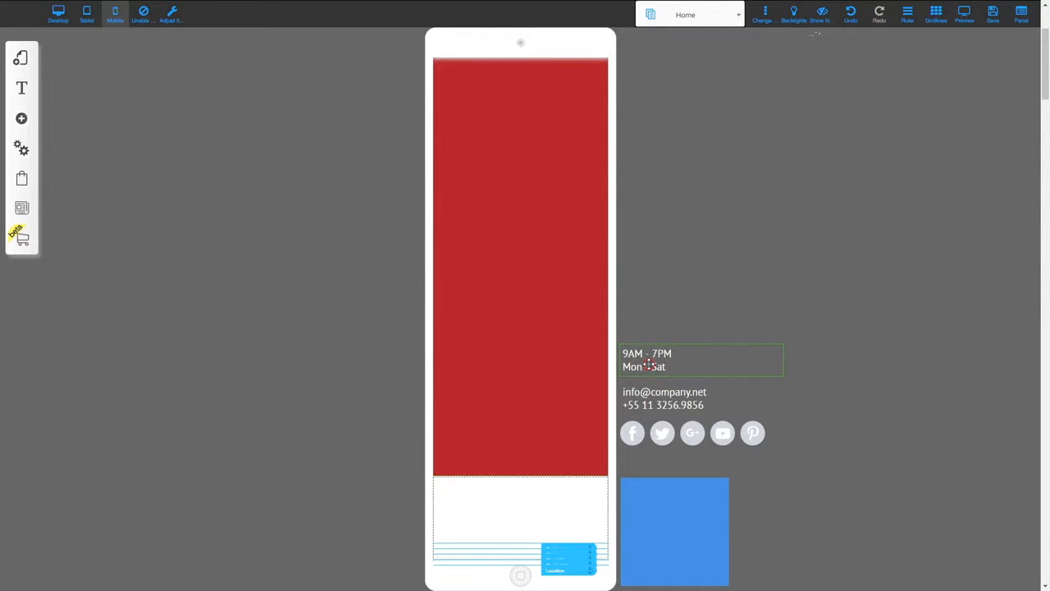
{"action": "left_click", "coordinate": [480, 339]}
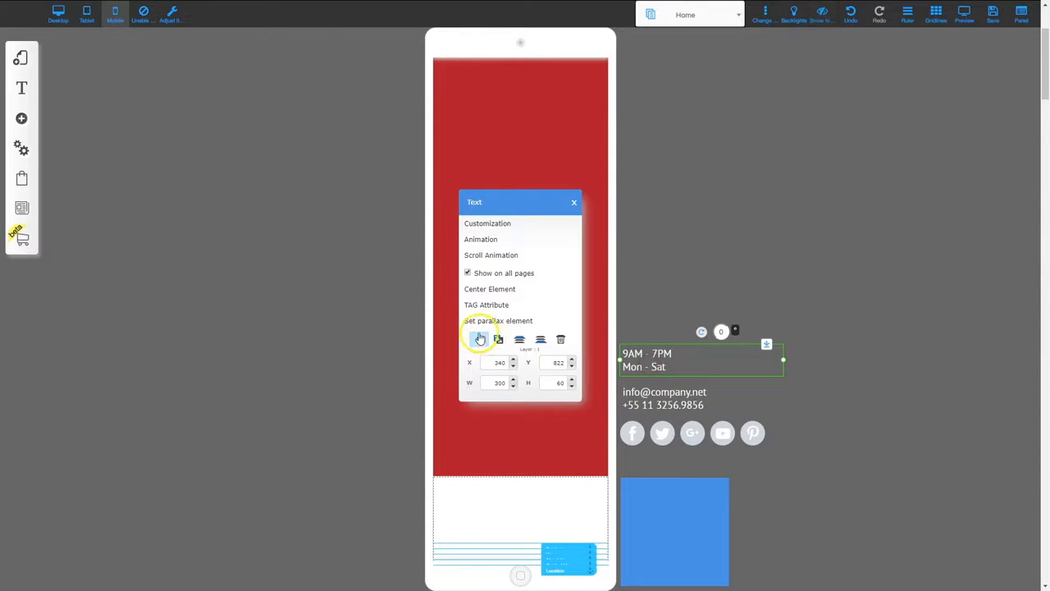
{"action": "left_click", "coordinate": [675, 393]}
{"action": "left_click", "coordinate": [479, 339]}
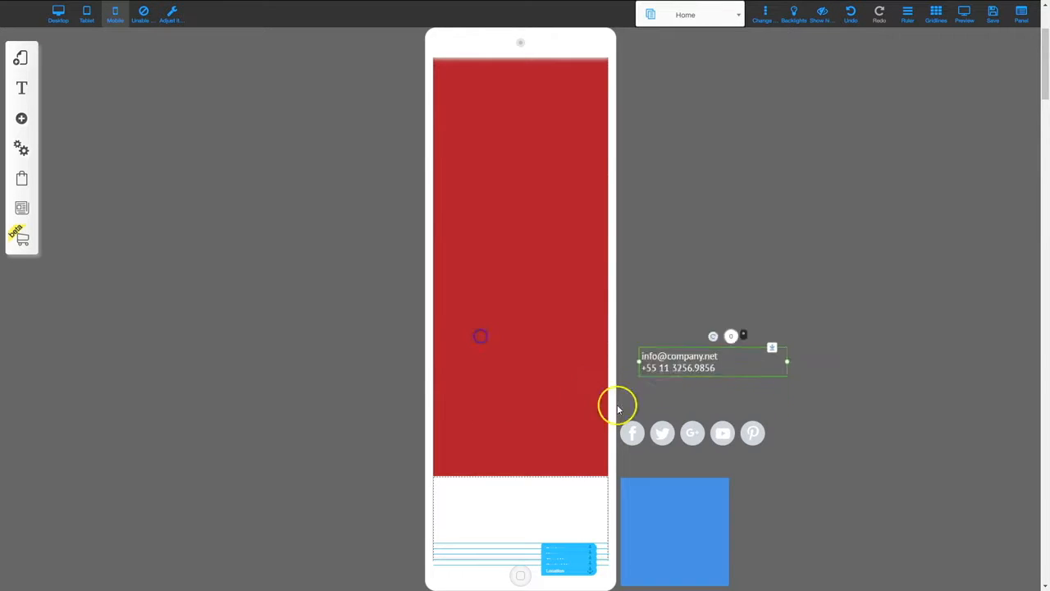
{"action": "left_click", "coordinate": [663, 432]}
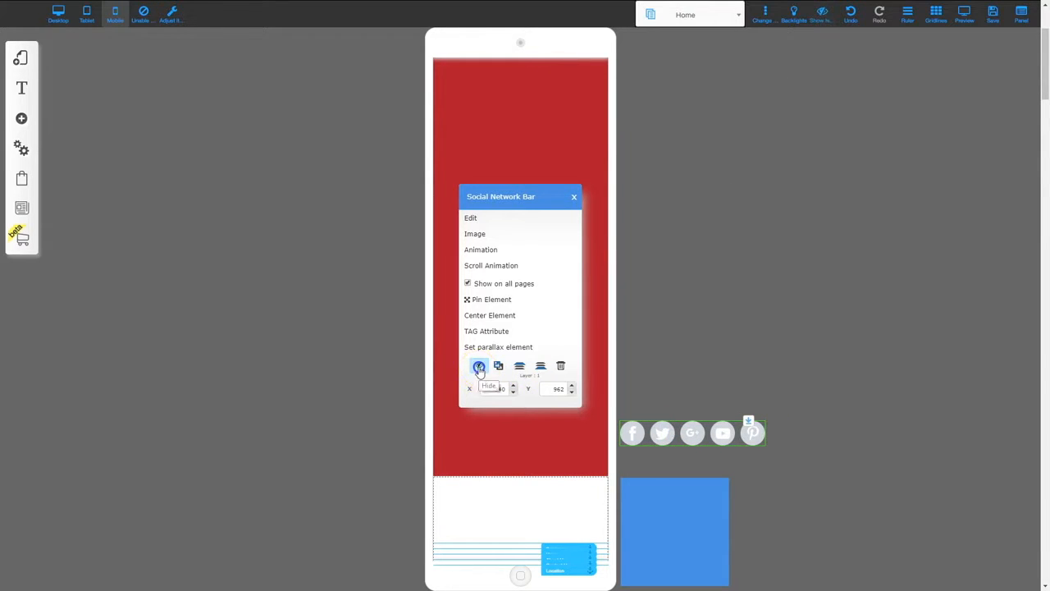
{"action": "left_click", "coordinate": [479, 367]}
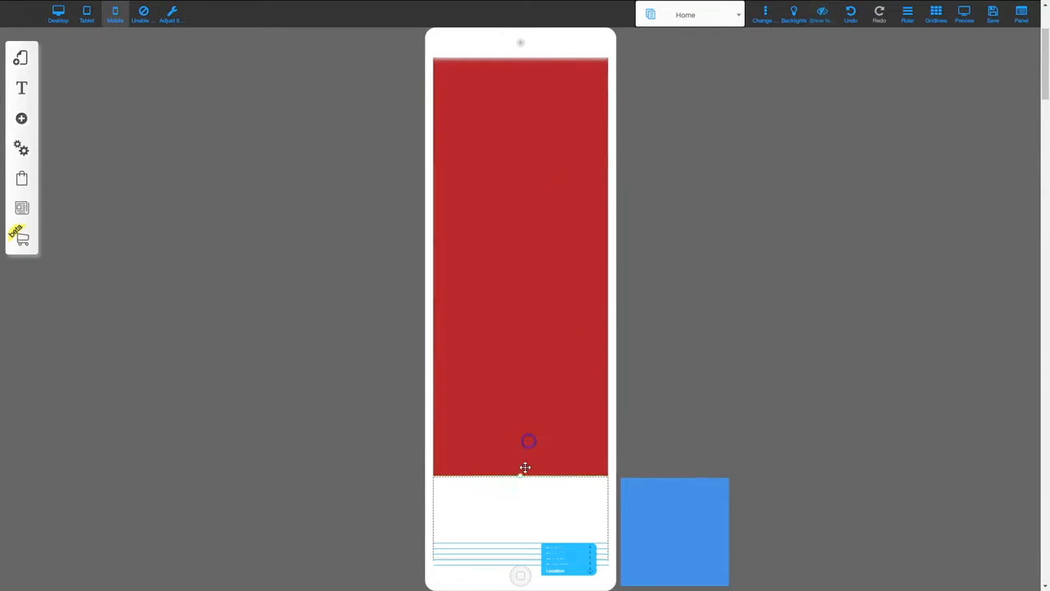
Step: Shorten the red mobile header to end just below the menu button and center the Fruit Shop logo in it
{"action": "left_click_drag", "start_coordinate": [520, 478], "coordinate": [520, 158]}
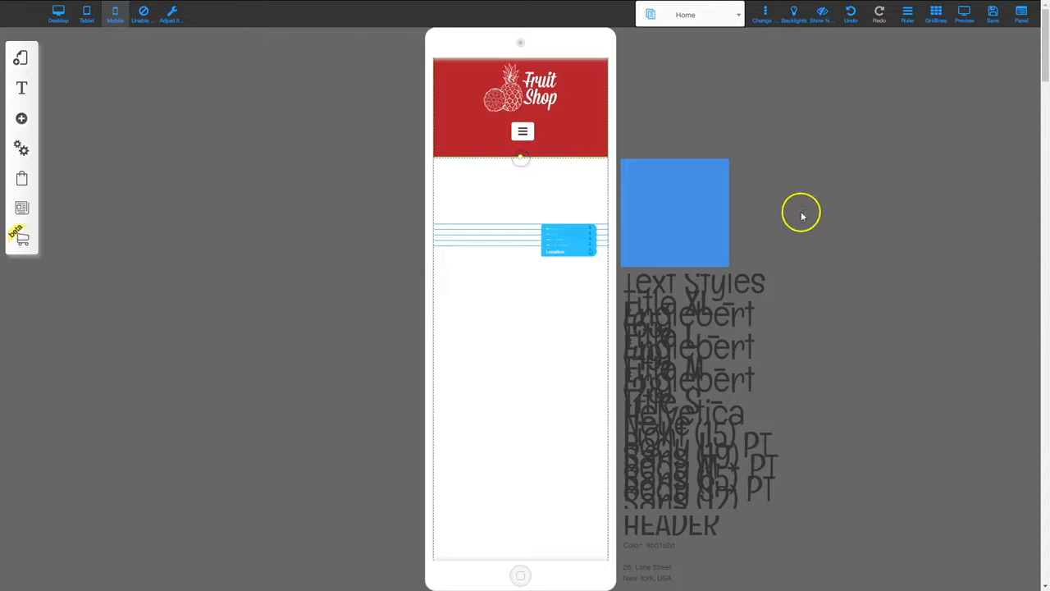
{"action": "left_click", "coordinate": [527, 92]}
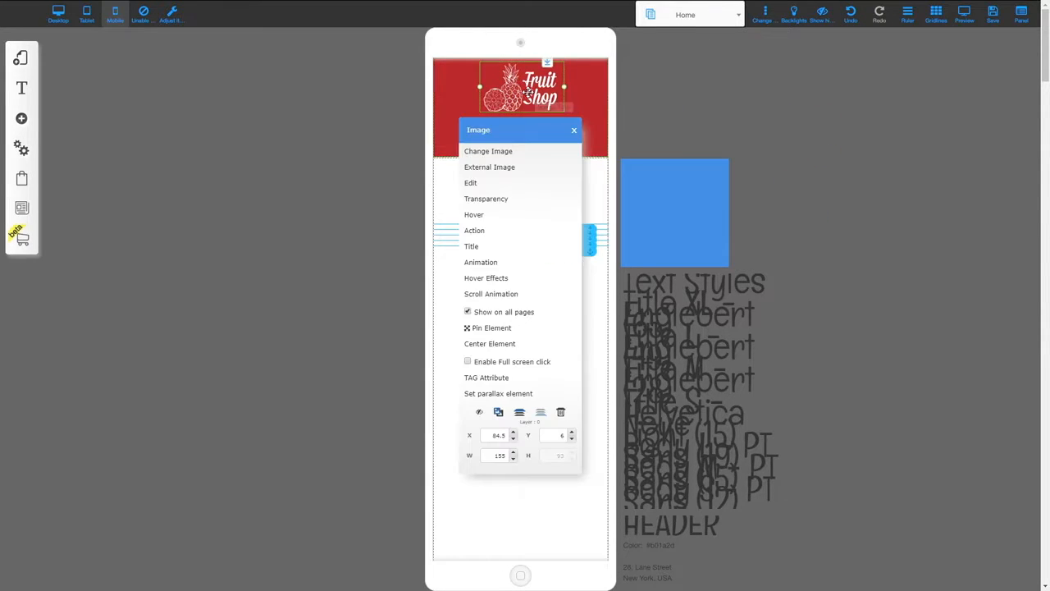
{"action": "left_click", "coordinate": [481, 343]}
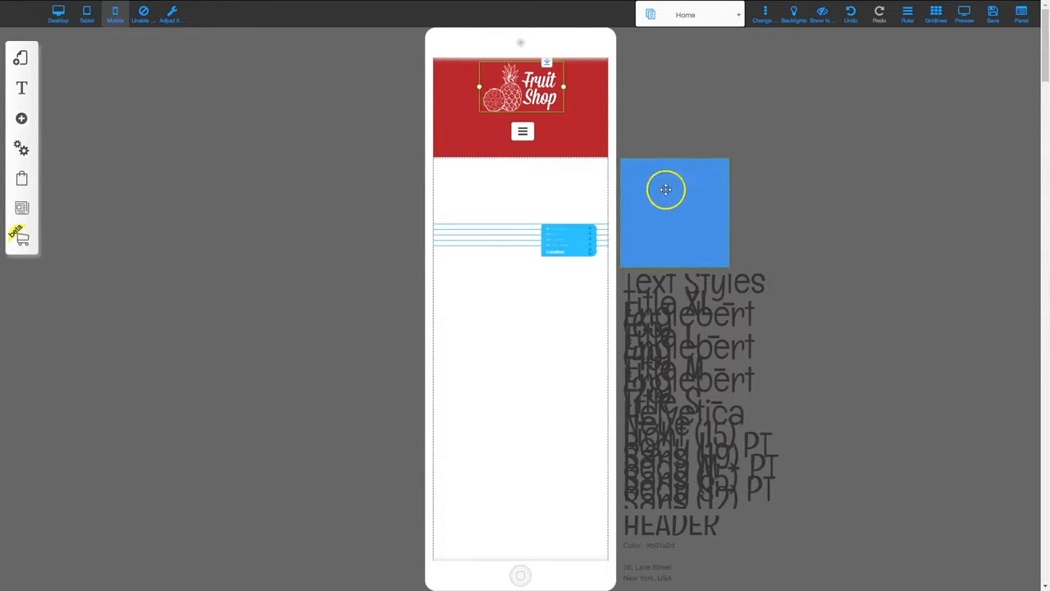
Step: Hide the blue box, the Text Styles block and the HEADER text block lying outside the mobile page
{"action": "left_click_drag", "start_coordinate": [673, 195], "coordinate": [692, 154]}
{"action": "right_click", "coordinate": [691, 156]}
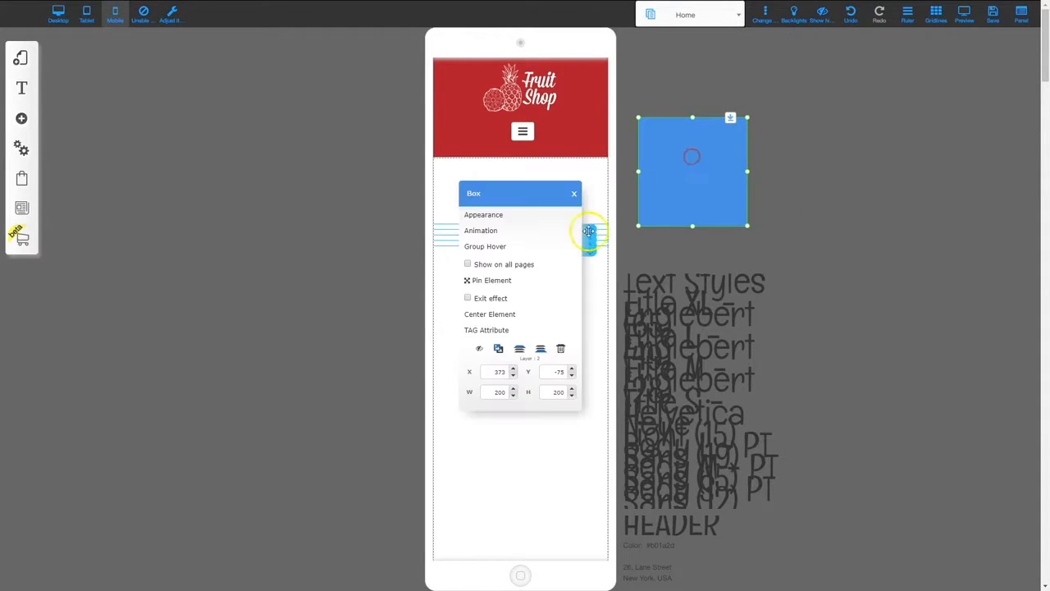
{"action": "left_click", "coordinate": [481, 347]}
{"action": "left_click", "coordinate": [669, 350]}
{"action": "left_click_drag", "start_coordinate": [670, 349], "coordinate": [736, 174]}
{"action": "right_click", "coordinate": [736, 174]}
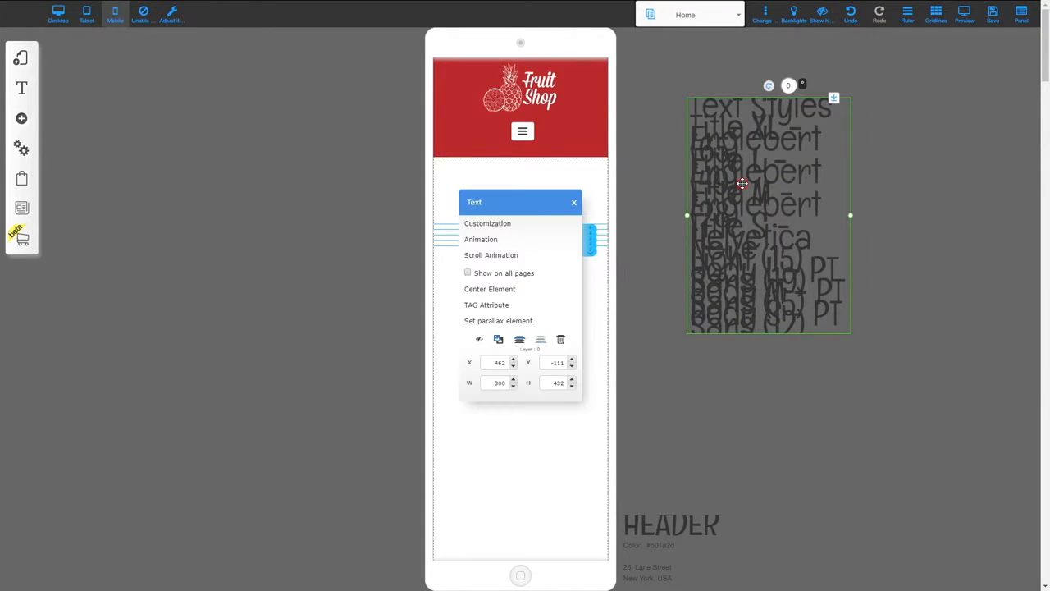
{"action": "left_click", "coordinate": [479, 341]}
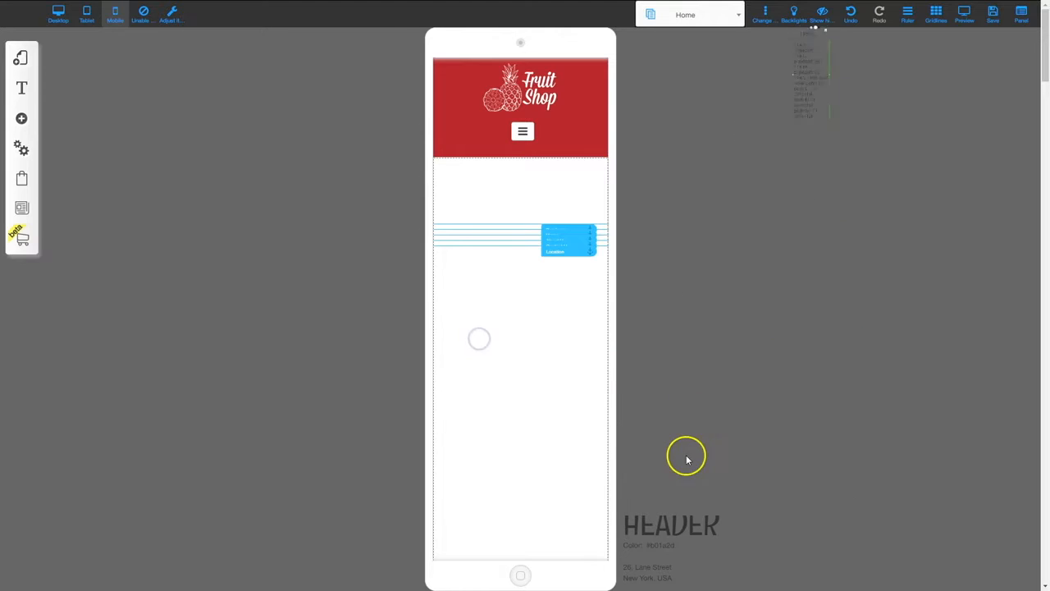
{"action": "left_click_drag", "start_coordinate": [684, 534], "coordinate": [749, 152]}
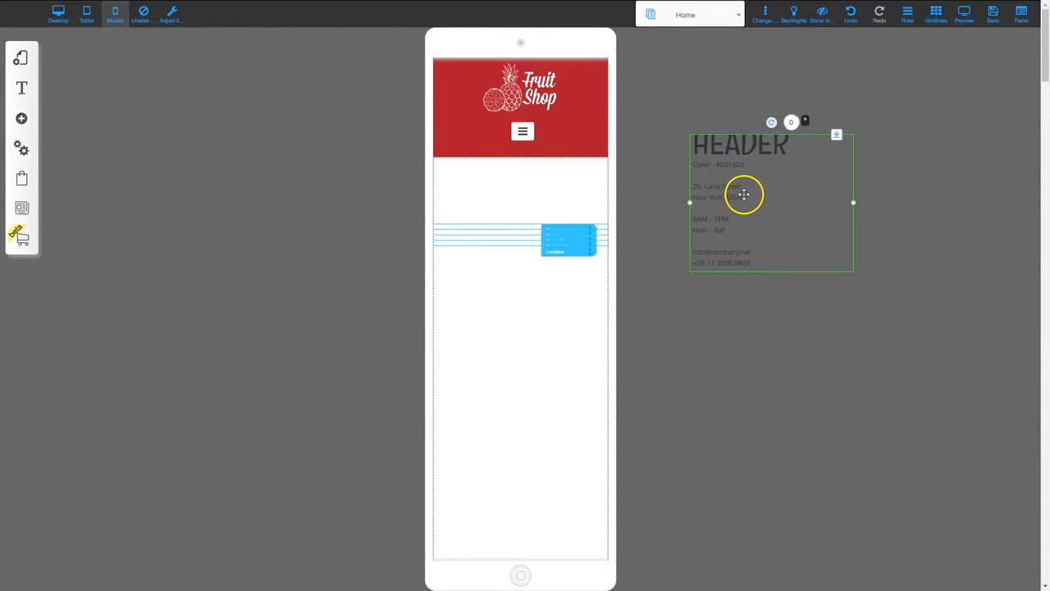
{"action": "right_click", "coordinate": [743, 195]}
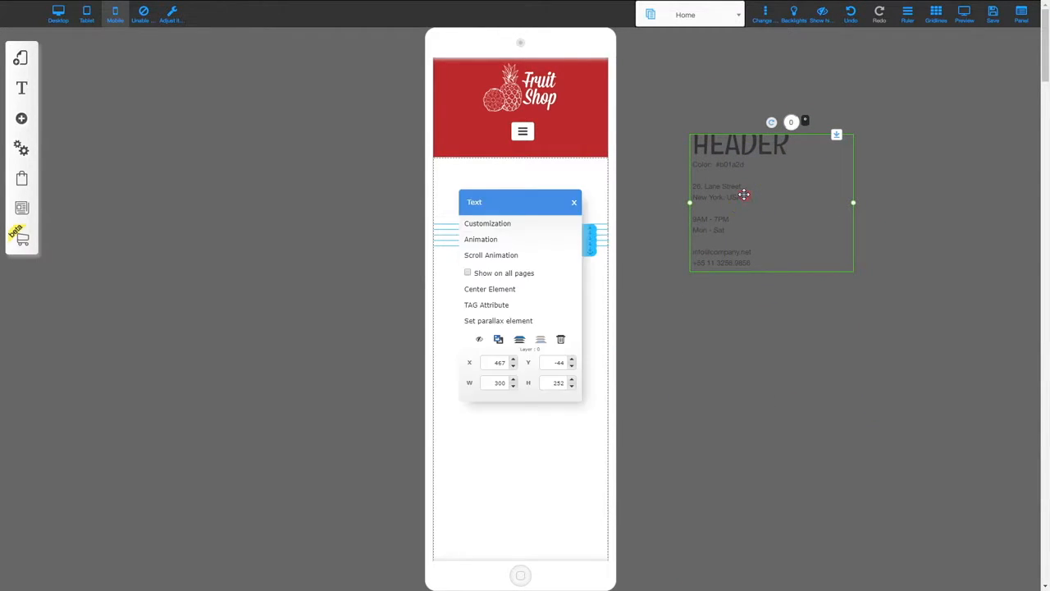
{"action": "left_click", "coordinate": [478, 341]}
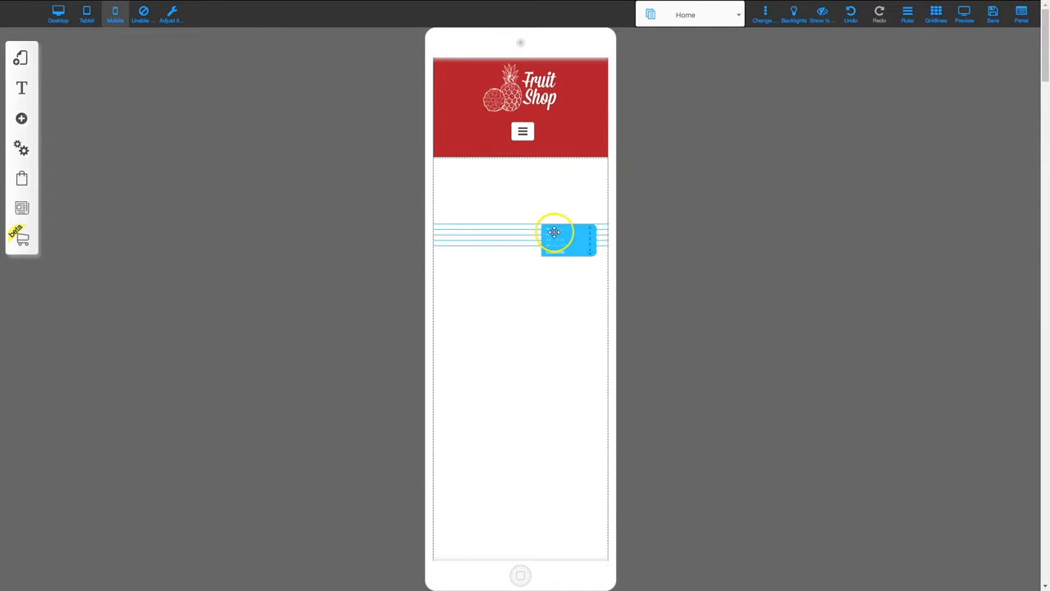
Step: Move the raspberry banner with its headline and quote button into the mobile page, directly below the red header
{"action": "left_click_drag", "start_coordinate": [553, 229], "coordinate": [546, 237]}
{"action": "scroll", "coordinate": [565, 398], "scroll_direction": "down", "scroll_amount": 5}
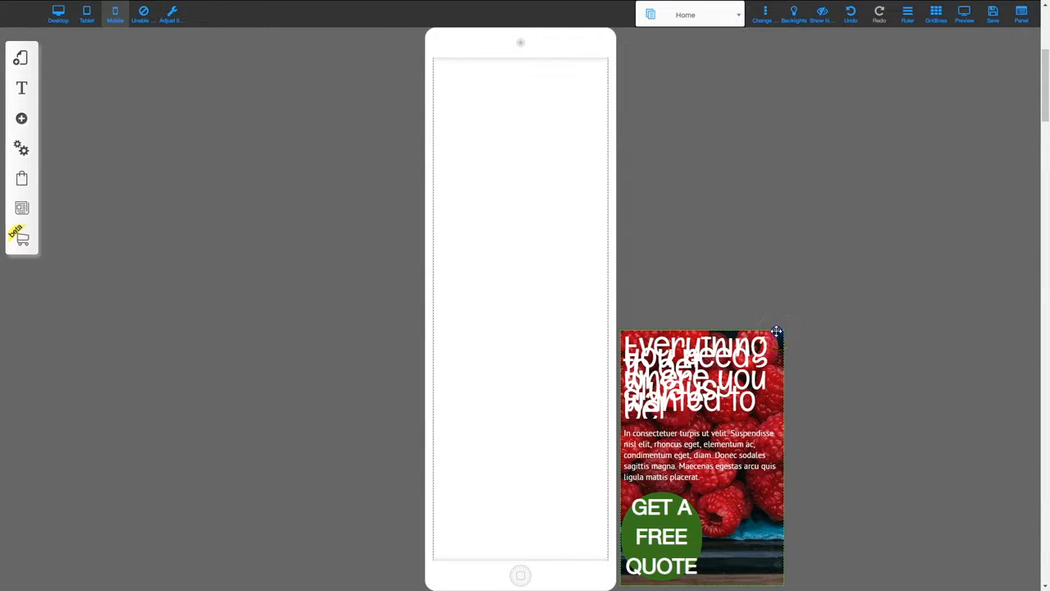
{"action": "left_click_drag", "start_coordinate": [691, 305], "coordinate": [572, 146]}
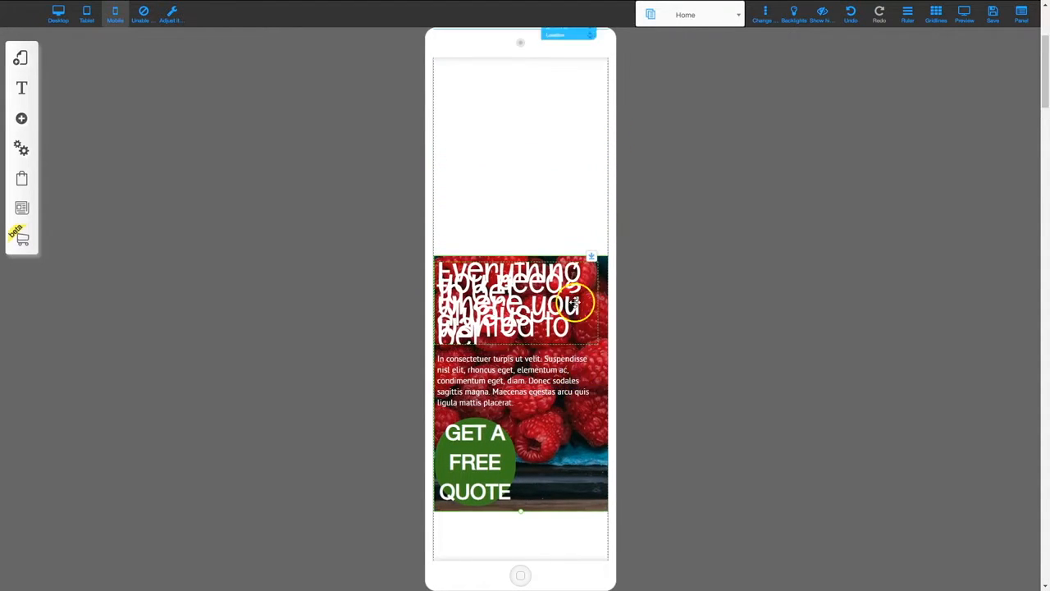
{"action": "left_click_drag", "start_coordinate": [591, 415], "coordinate": [584, 114]}
{"action": "left_click_drag", "start_coordinate": [605, 293], "coordinate": [600, 214]}
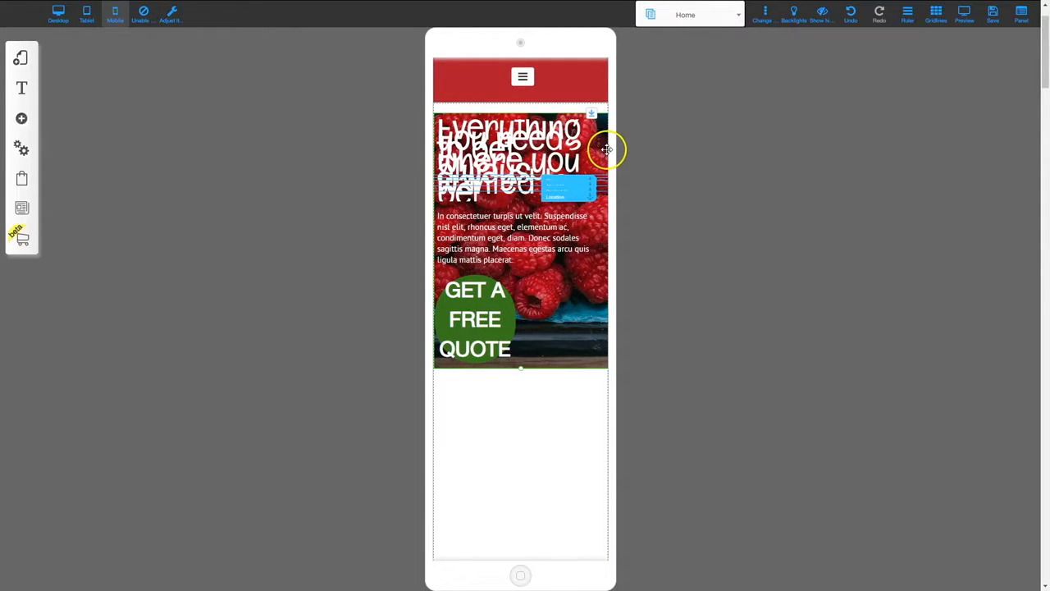
{"action": "left_click_drag", "start_coordinate": [603, 148], "coordinate": [605, 141]}
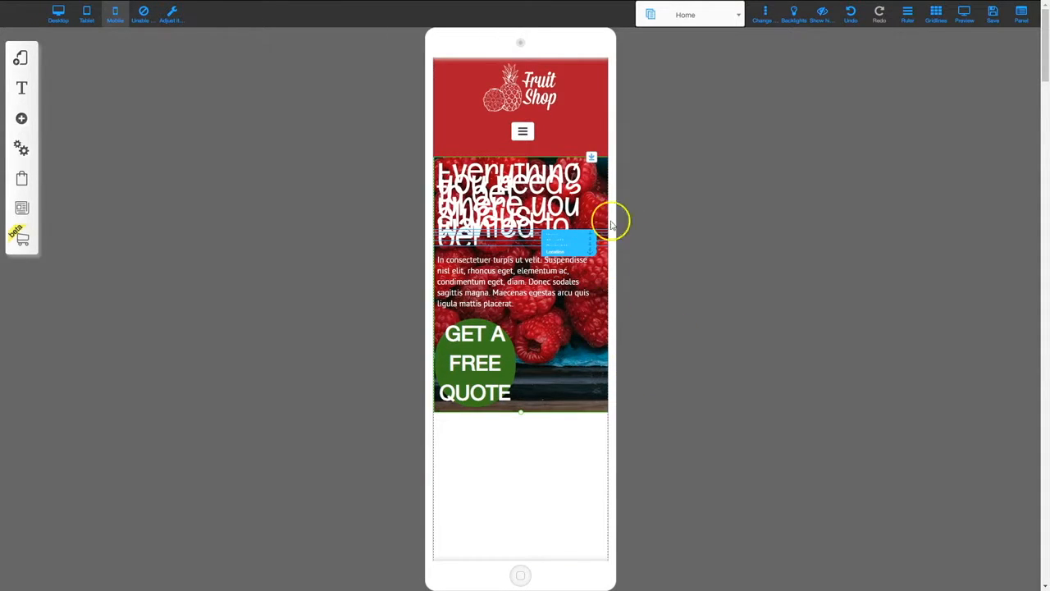
Step: Move the overlapping Location, Contact Us, About Us and remaining section anchors off the raspberry banner into the empty area below it
{"action": "left_click_drag", "start_coordinate": [560, 251], "coordinate": [542, 524]}
{"action": "left_click_drag", "start_coordinate": [566, 248], "coordinate": [543, 482]}
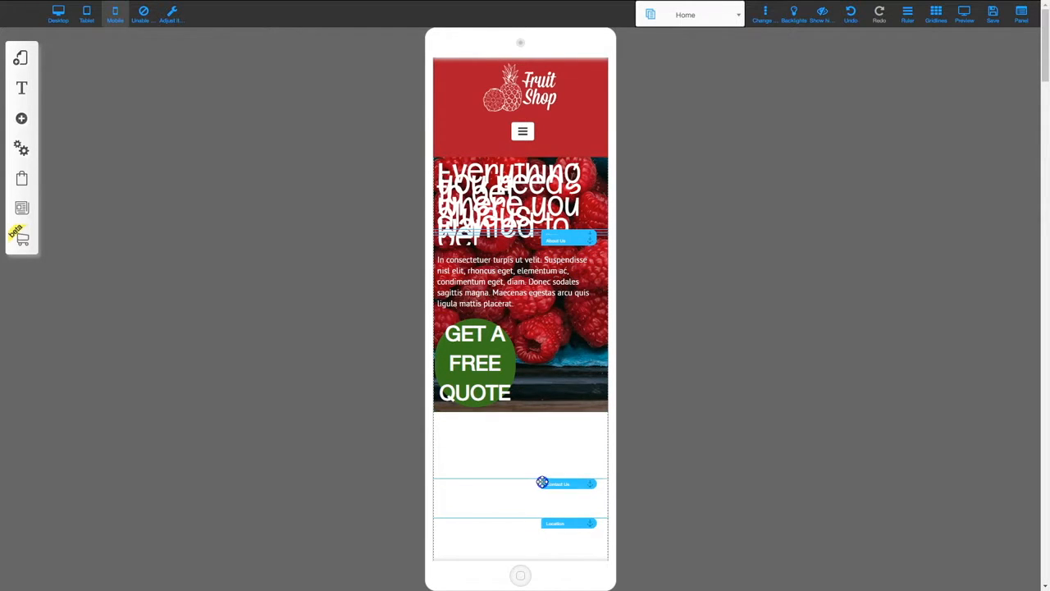
{"action": "left_click_drag", "start_coordinate": [561, 242], "coordinate": [542, 468]}
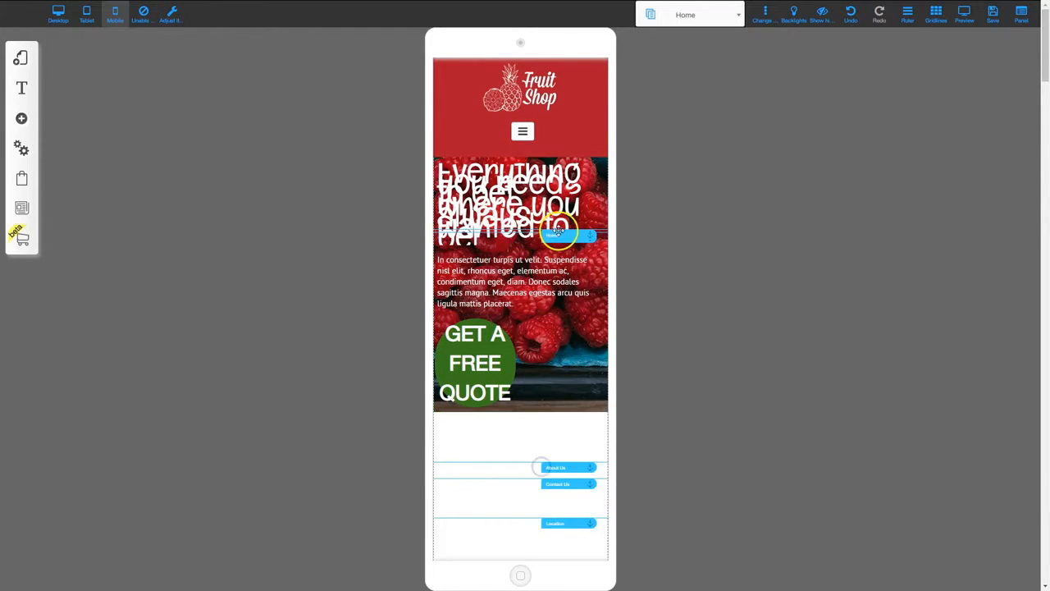
{"action": "left_click_drag", "start_coordinate": [560, 235], "coordinate": [562, 490]}
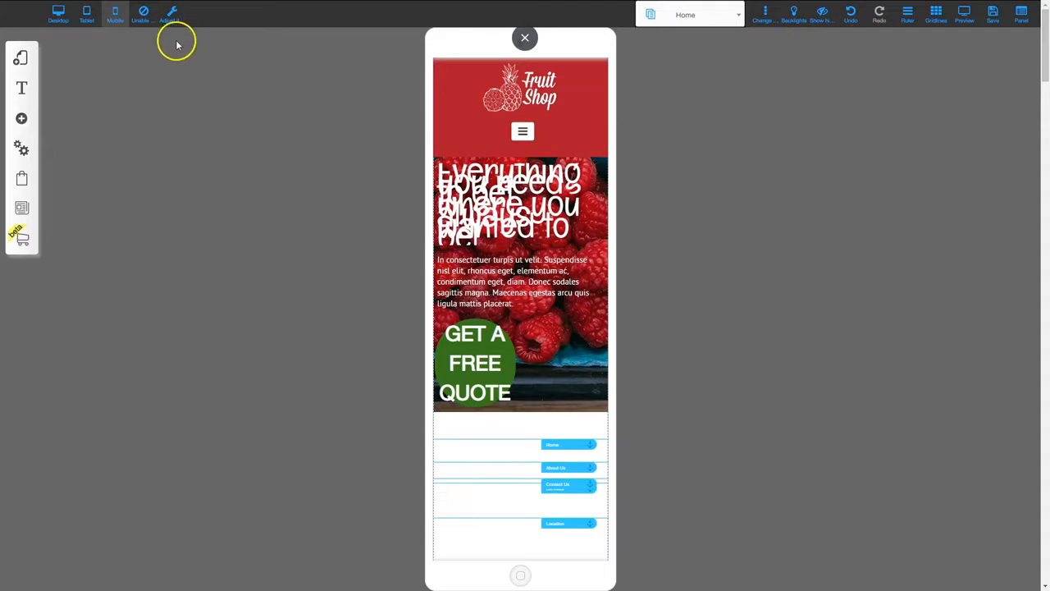
Step: Adjust the mobile content with the Copy Desktop option so elements follow the desktop arrangement in mobile proportions
{"action": "left_click", "coordinate": [171, 13]}
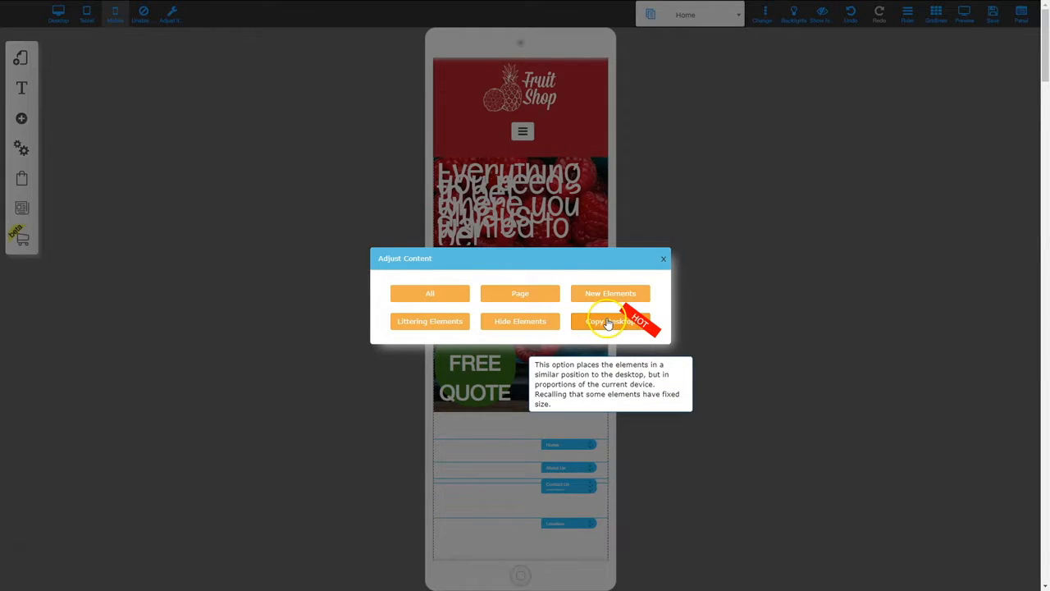
{"action": "left_click", "coordinate": [607, 321]}
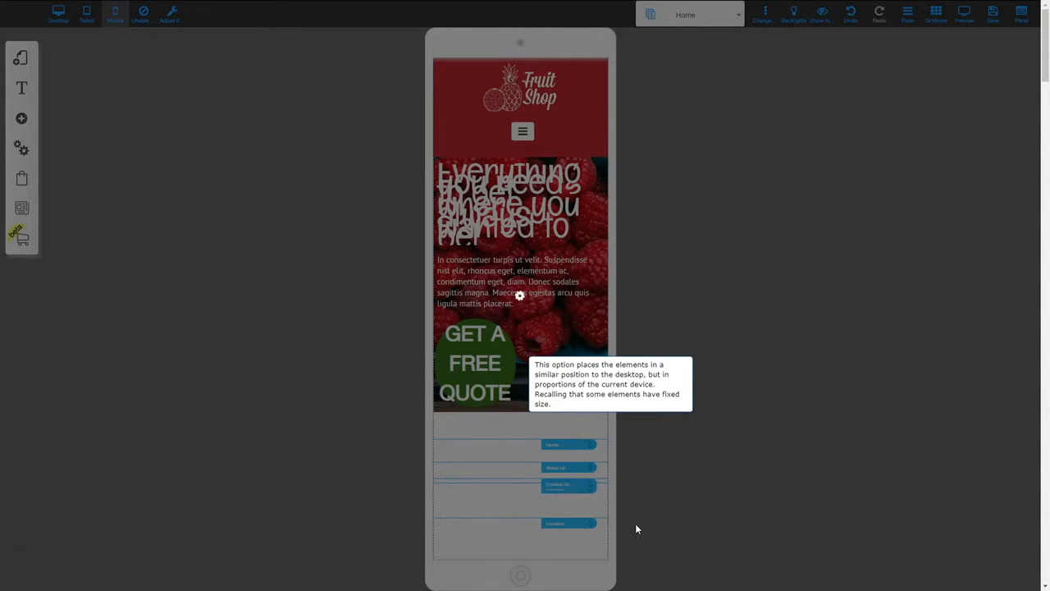
{"action": "left_click", "coordinate": [604, 581]}
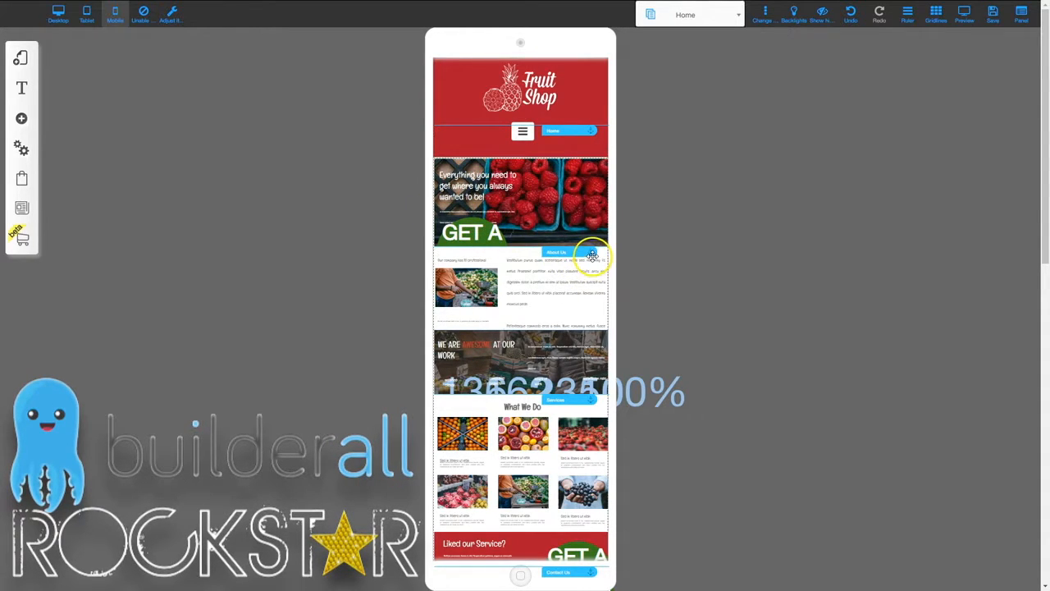
Step: Move the About Us, Services and Contact Us anchors up into the red header area beside the logo
{"action": "left_click_drag", "start_coordinate": [600, 254], "coordinate": [568, 104]}
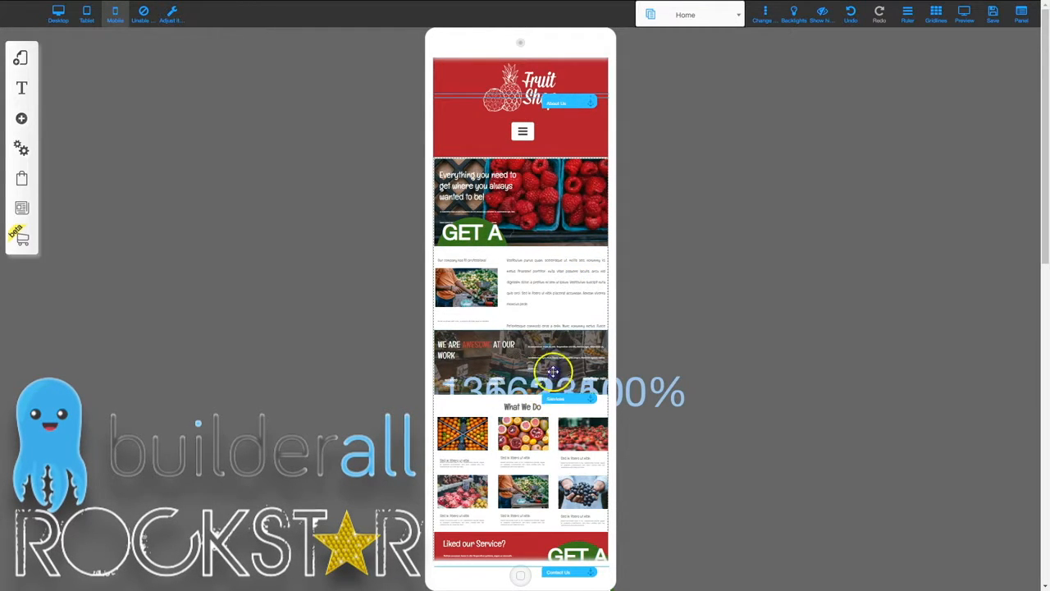
{"action": "left_click_drag", "start_coordinate": [554, 399], "coordinate": [553, 99]}
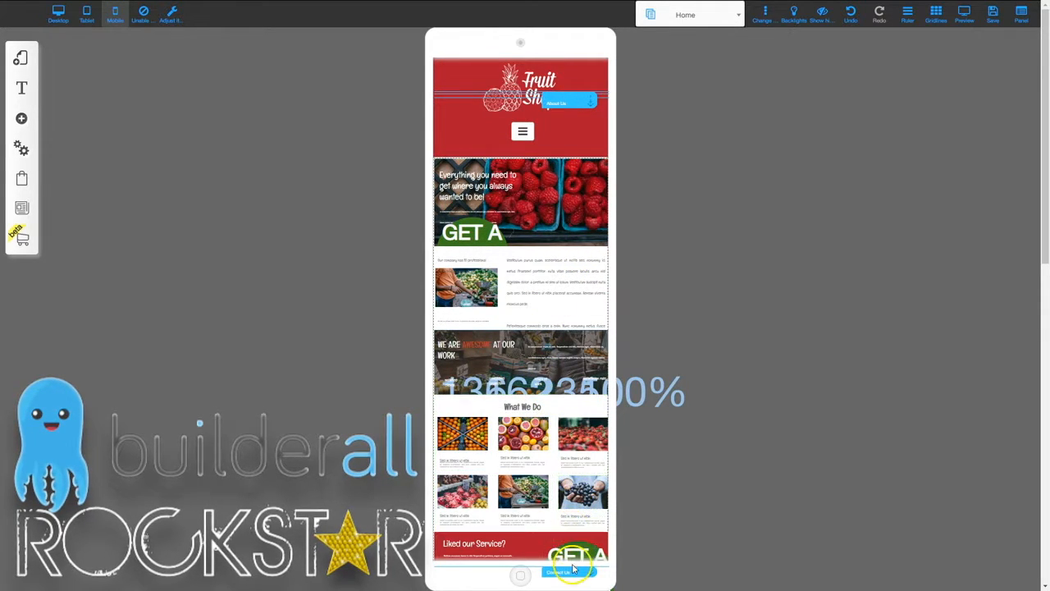
{"action": "left_click_drag", "start_coordinate": [571, 572], "coordinate": [578, 93]}
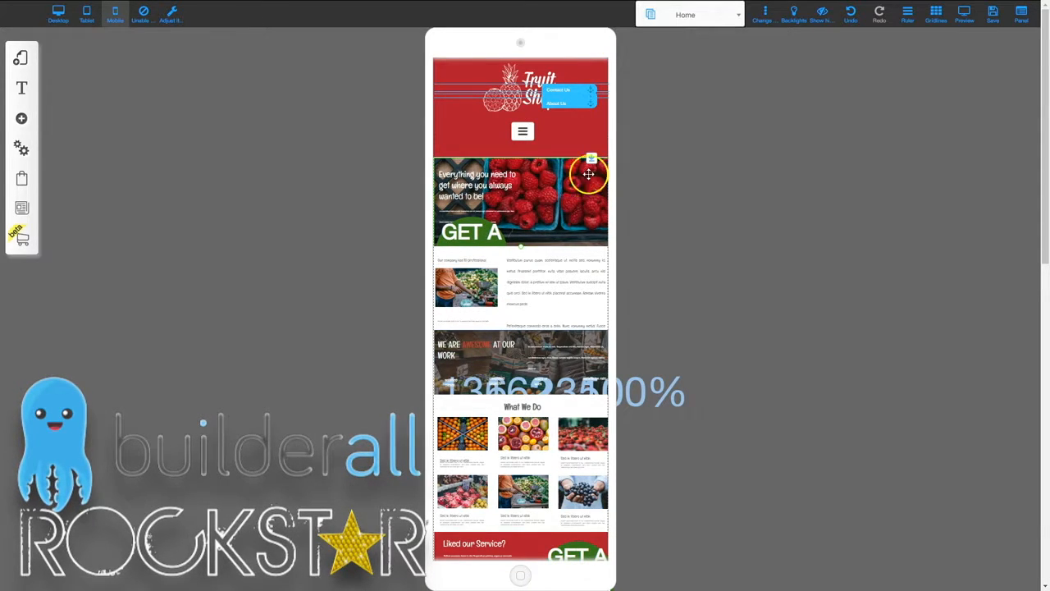
Step: Shift the raspberry banner and everything below it up slightly toward the menu button, and raise the banner's headline
{"action": "left_click_drag", "start_coordinate": [592, 157], "coordinate": [592, 153]}
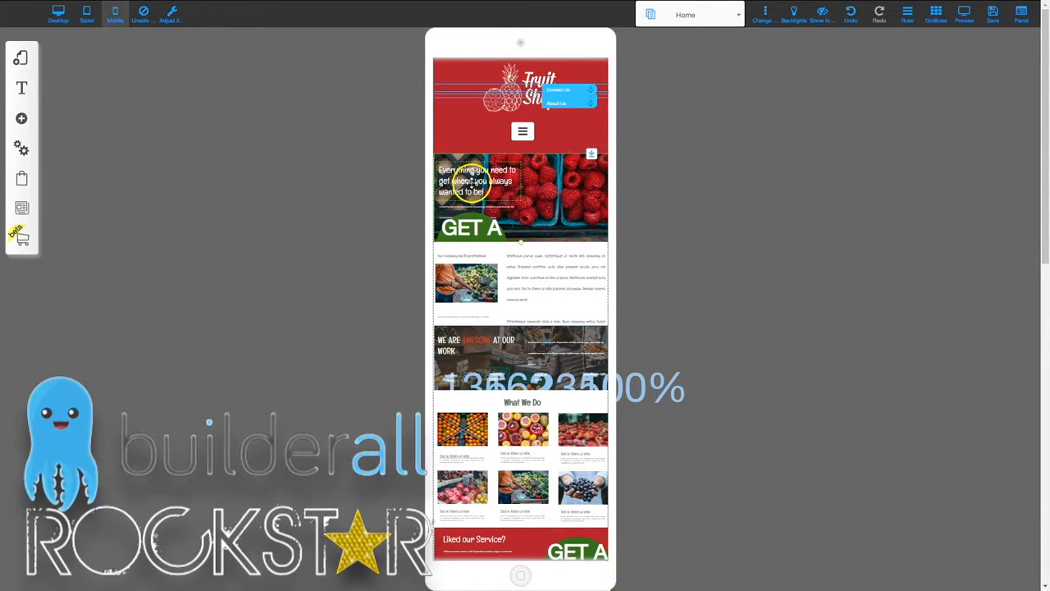
{"action": "left_click_drag", "start_coordinate": [477, 184], "coordinate": [477, 179]}
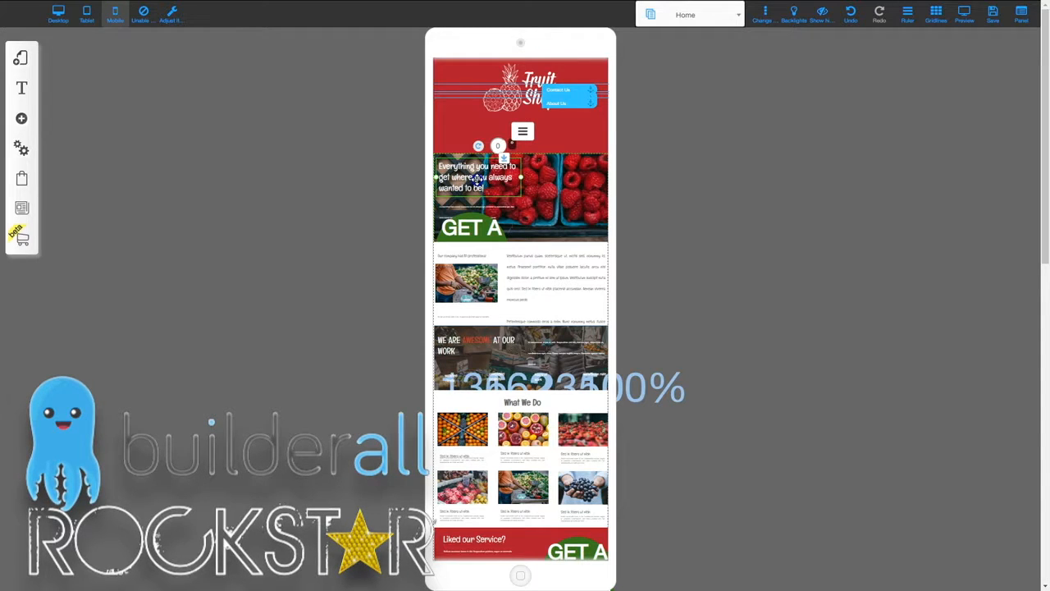
Step: Try to fit the GET A FREE QUOTE button inside the raspberry banner, just beside the headline
{"action": "left_click_drag", "start_coordinate": [491, 221], "coordinate": [540, 189]}
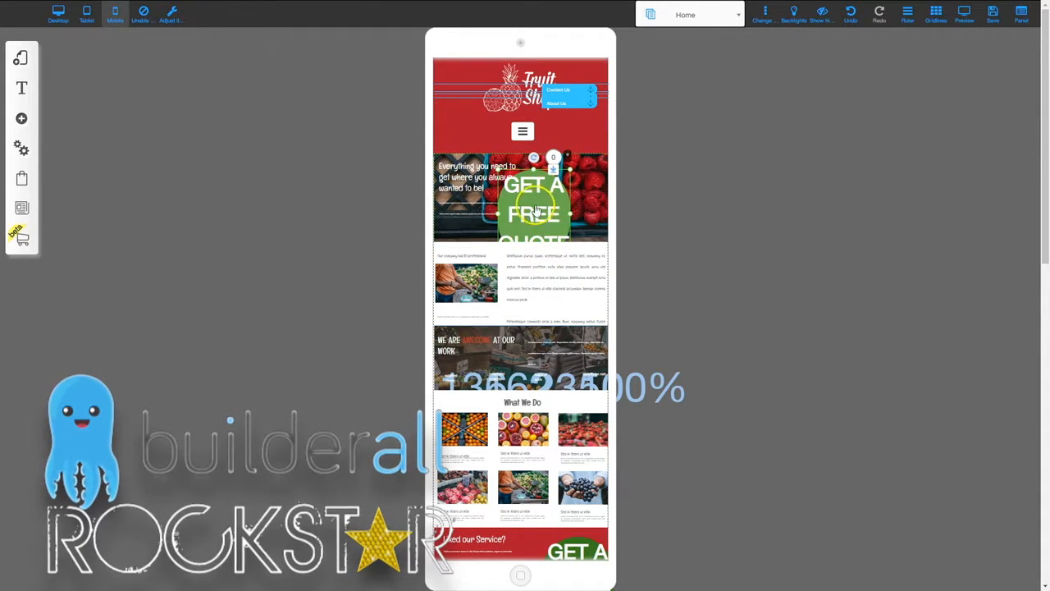
{"action": "double_click", "coordinate": [535, 206]}
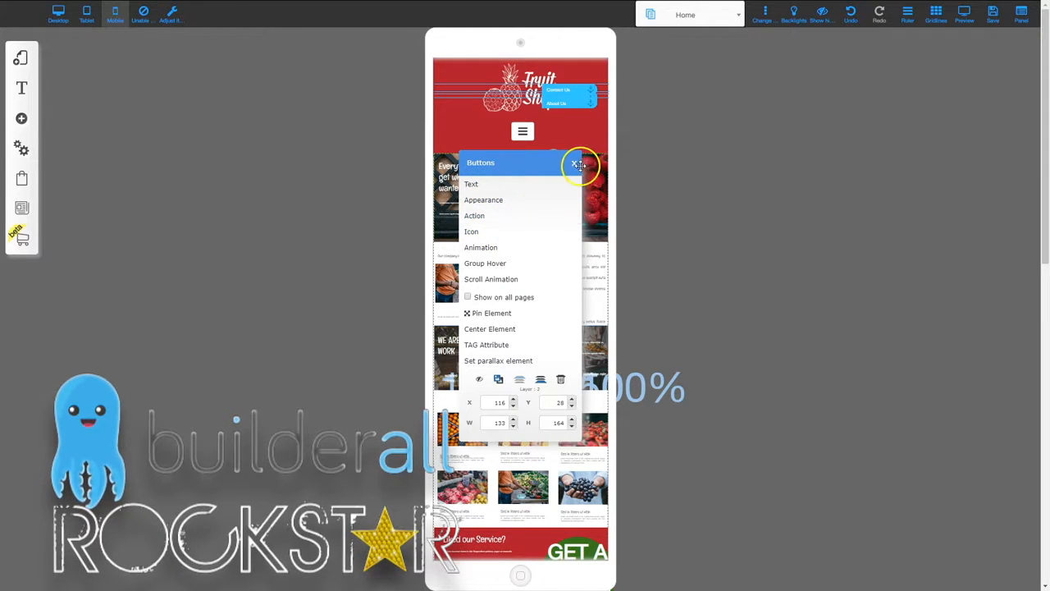
{"action": "left_click", "coordinate": [574, 162]}
{"action": "left_click_drag", "start_coordinate": [540, 228], "coordinate": [551, 210]}
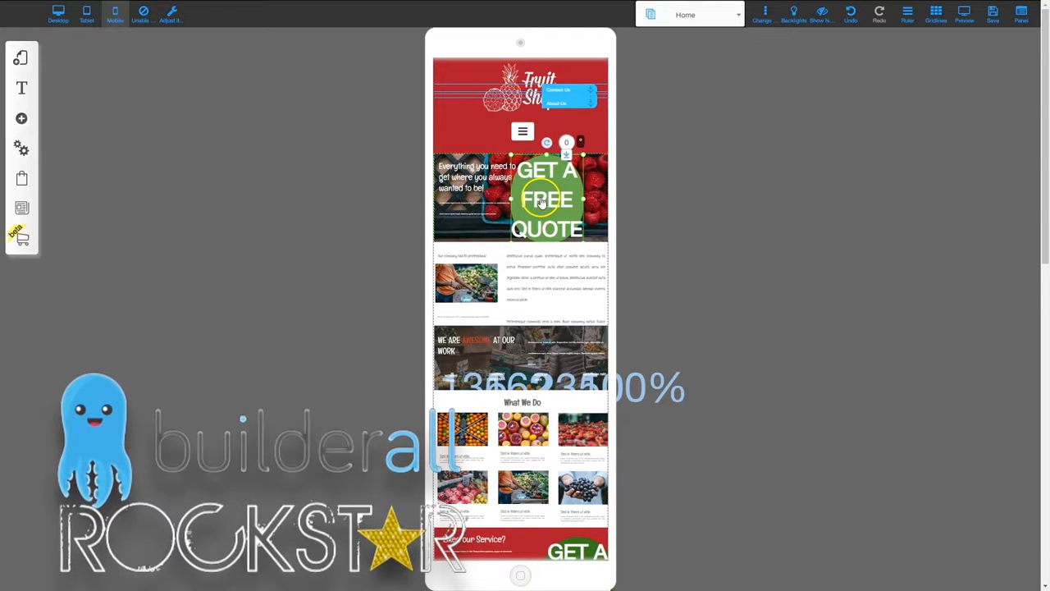
{"action": "scroll", "coordinate": [520, 445], "scroll_direction": "down", "scroll_amount": 2}
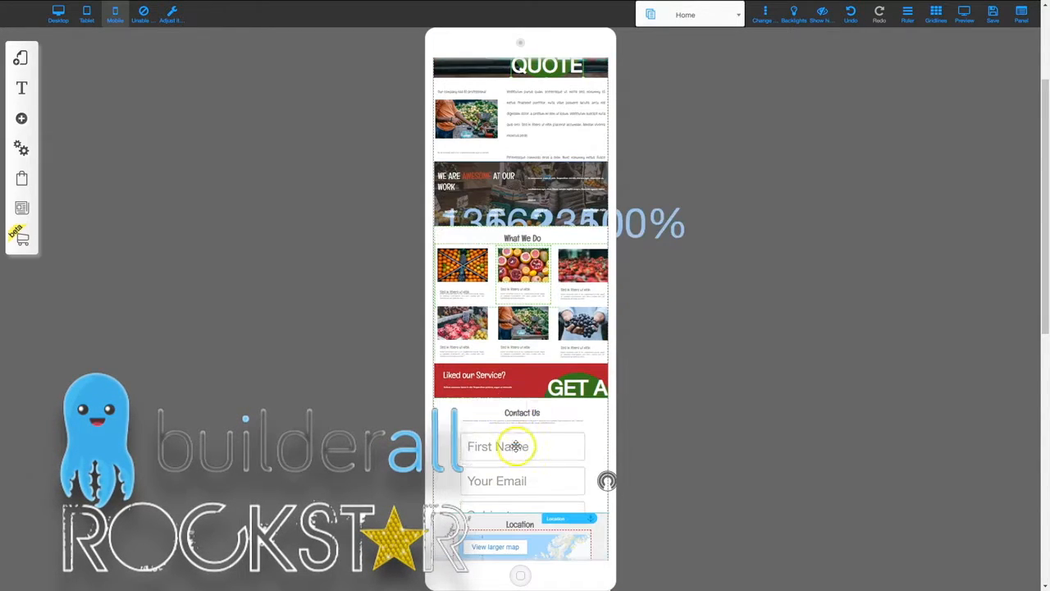
{"action": "left_click", "coordinate": [564, 397]}
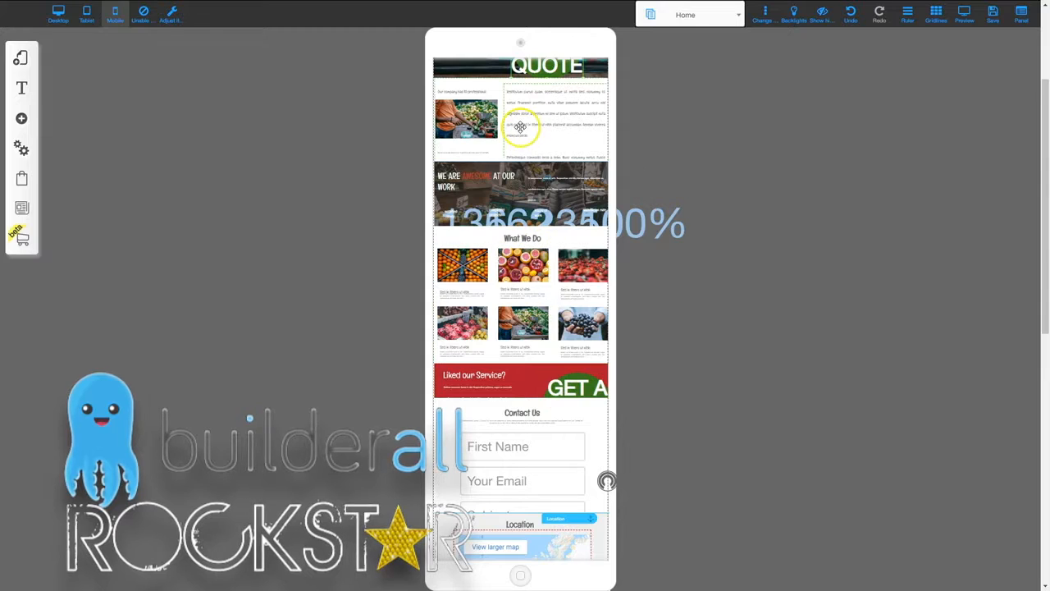
{"action": "scroll", "coordinate": [520, 122], "scroll_direction": "up", "scroll_amount": 3}
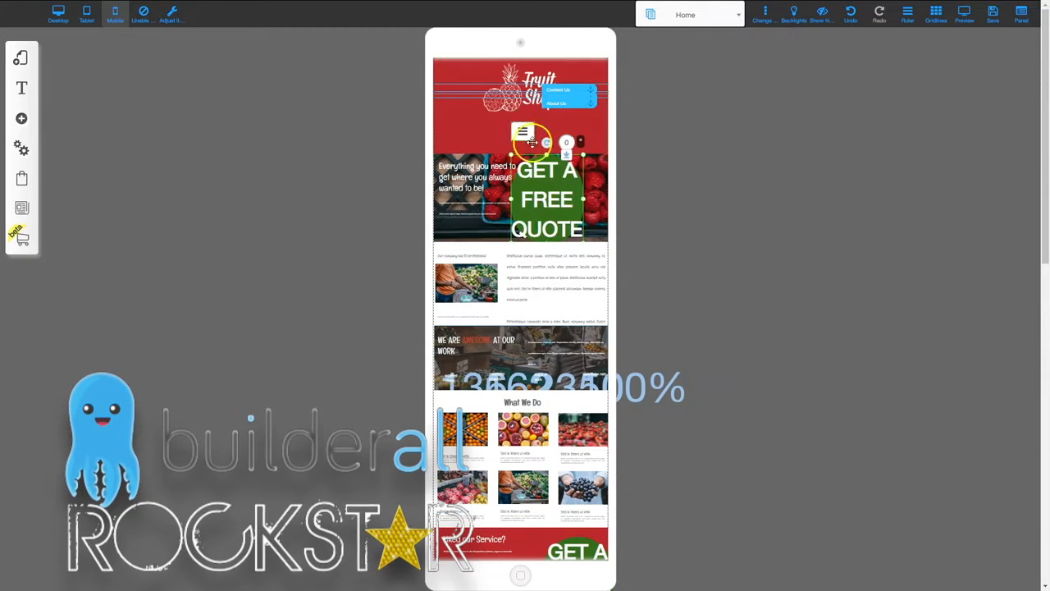
Step: Hide the GET A FREE QUOTE button of the raspberry banner in the mobile layout
{"action": "left_click", "coordinate": [544, 202]}
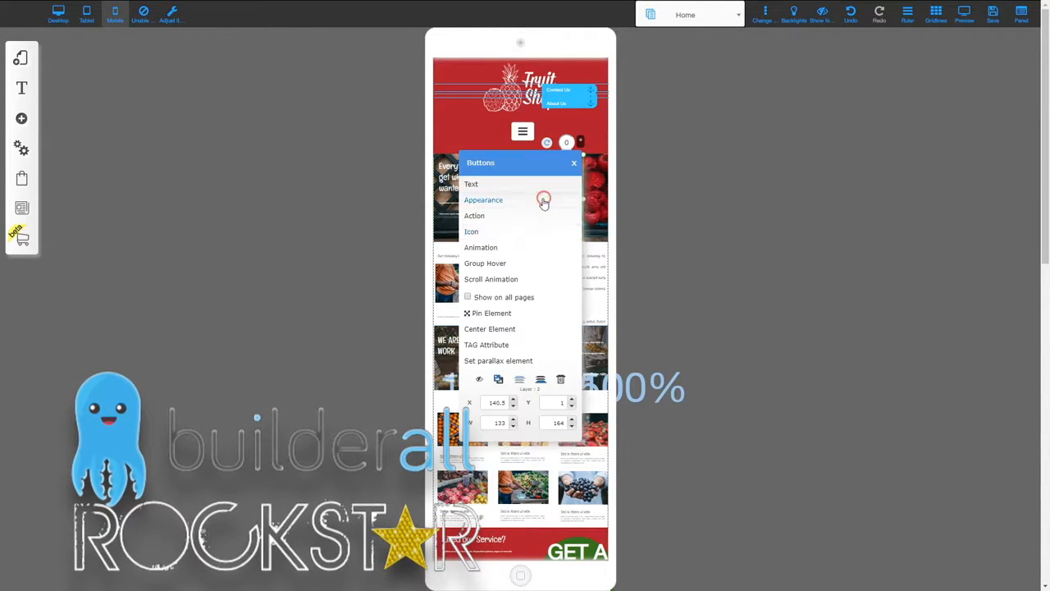
{"action": "left_click", "coordinate": [477, 380]}
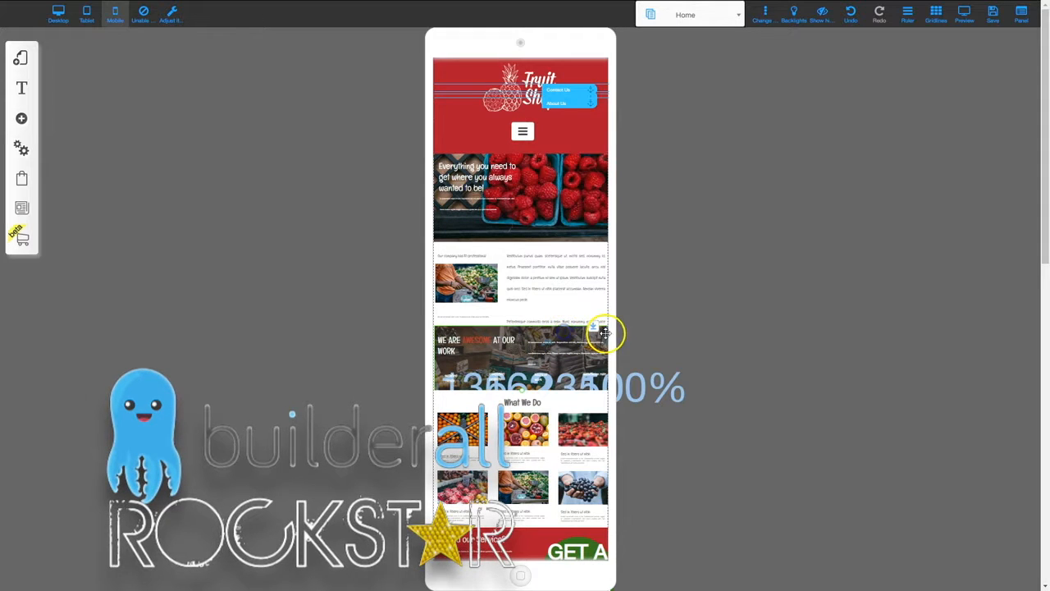
Step: Move the WE ARE AWESOME AT OUR WORK banner below the full company text and extend the white company section down to it
{"action": "left_click_drag", "start_coordinate": [593, 329], "coordinate": [593, 419]}
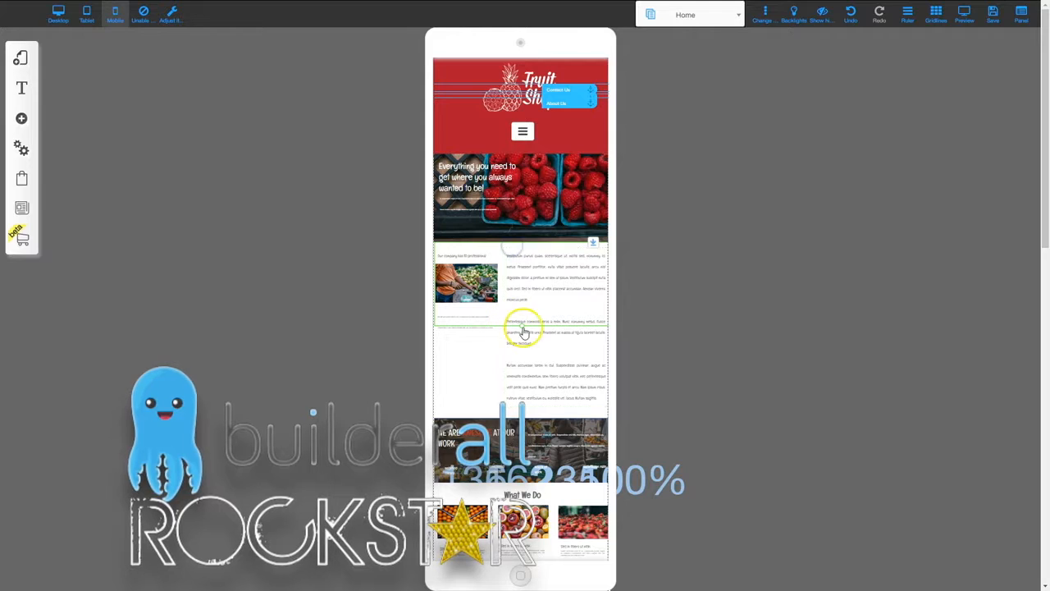
{"action": "left_click_drag", "start_coordinate": [524, 328], "coordinate": [531, 420]}
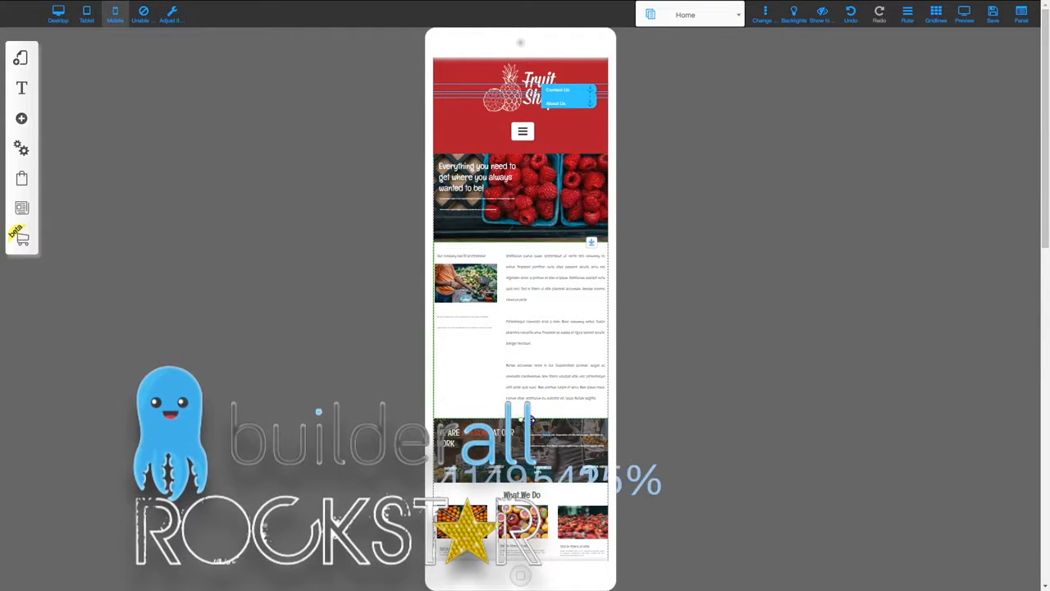
Step: Set the long company paragraph's line spacing to 10 px with a 7 px font size, and shift it slightly toward the photo
{"action": "left_click", "coordinate": [542, 329]}
{"action": "right_click", "coordinate": [540, 326]}
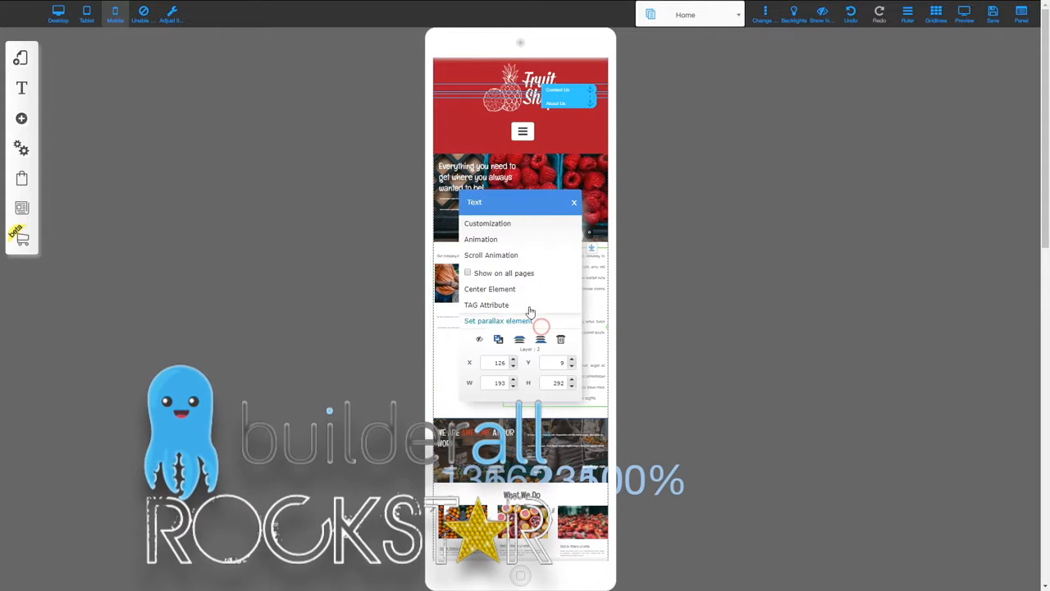
{"action": "left_click", "coordinate": [482, 223]}
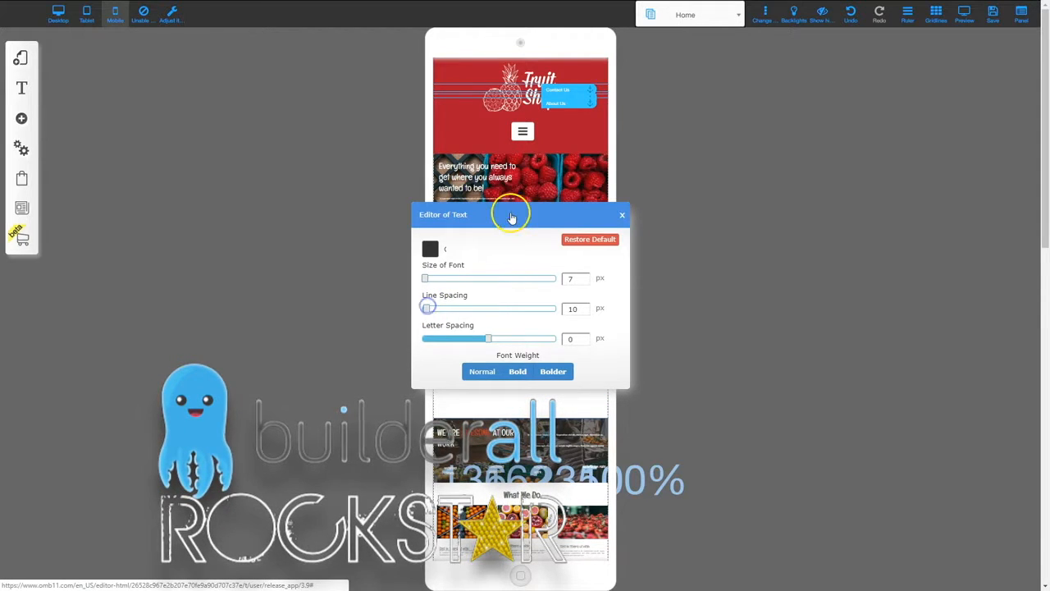
{"action": "left_click_drag", "start_coordinate": [511, 215], "coordinate": [729, 197]}
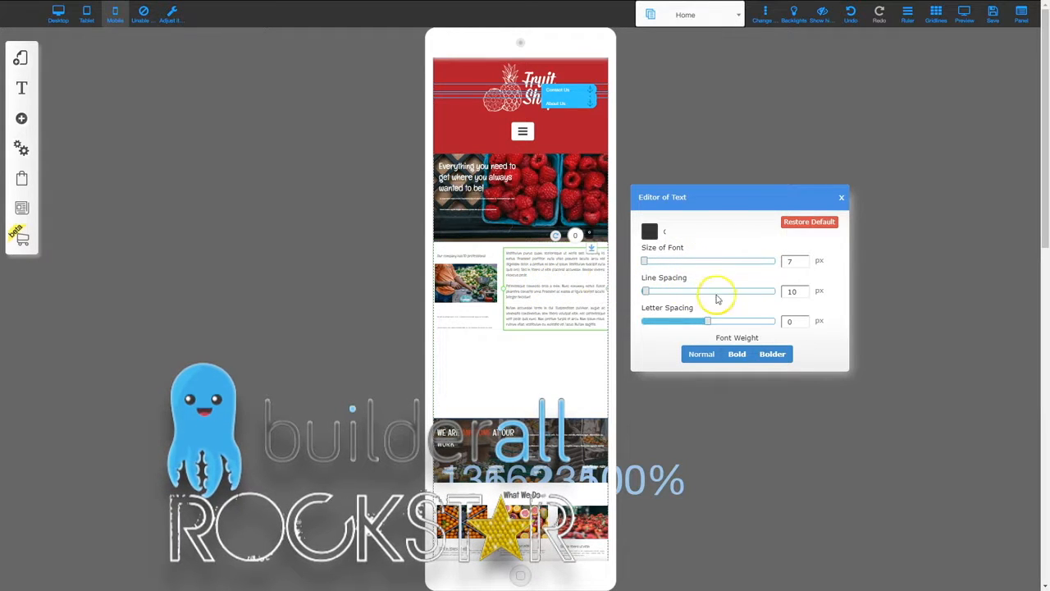
{"action": "left_click", "coordinate": [805, 260]}
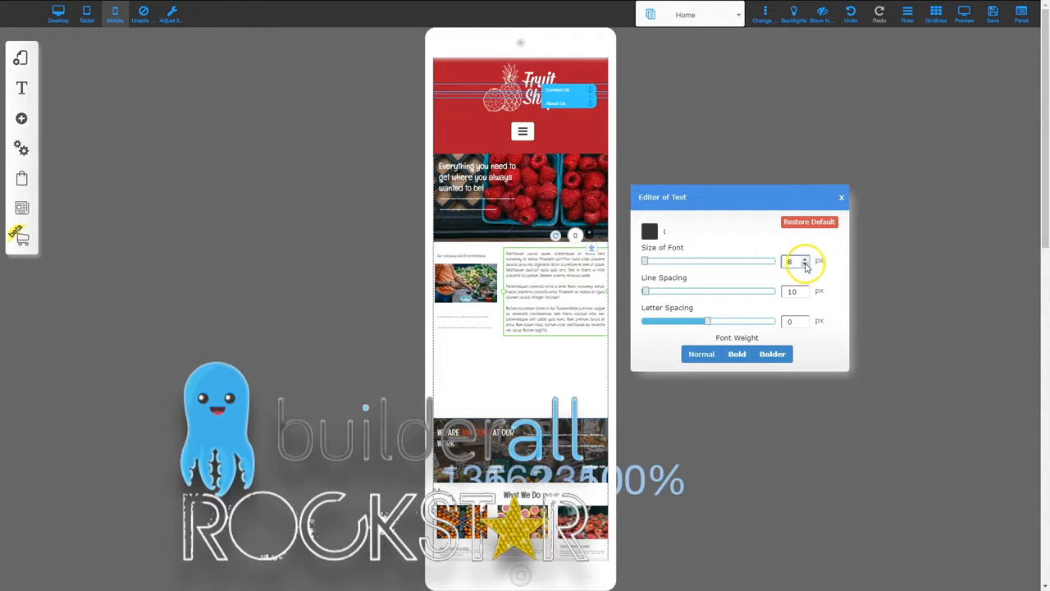
{"action": "left_click", "coordinate": [805, 264]}
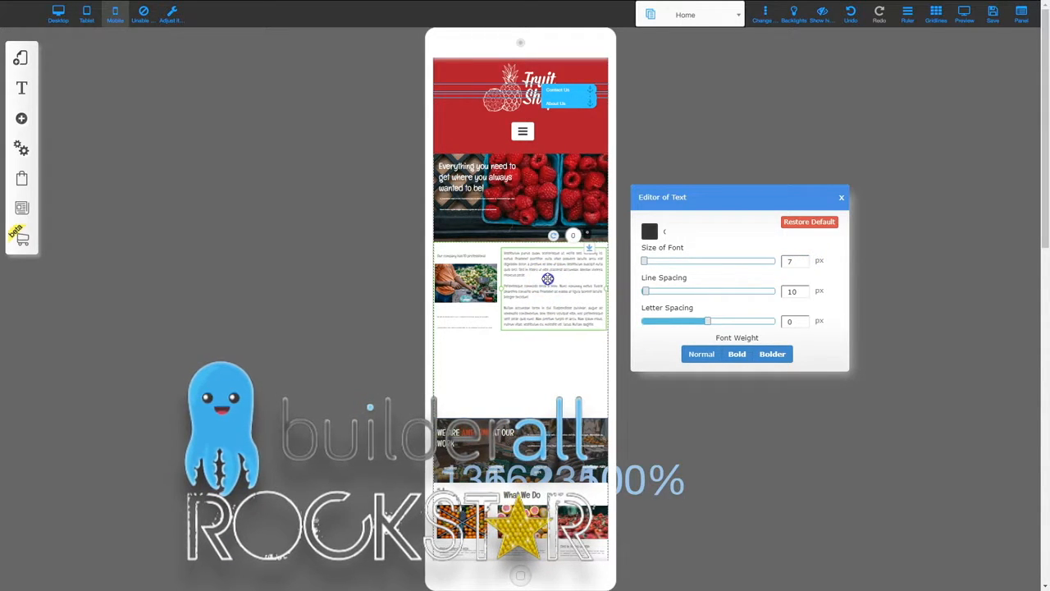
{"action": "left_click_drag", "start_coordinate": [549, 280], "coordinate": [549, 278]}
Step: Raise the short text above the market photo and set its line spacing to 7 px
{"action": "left_click_drag", "start_coordinate": [452, 263], "coordinate": [453, 251]}
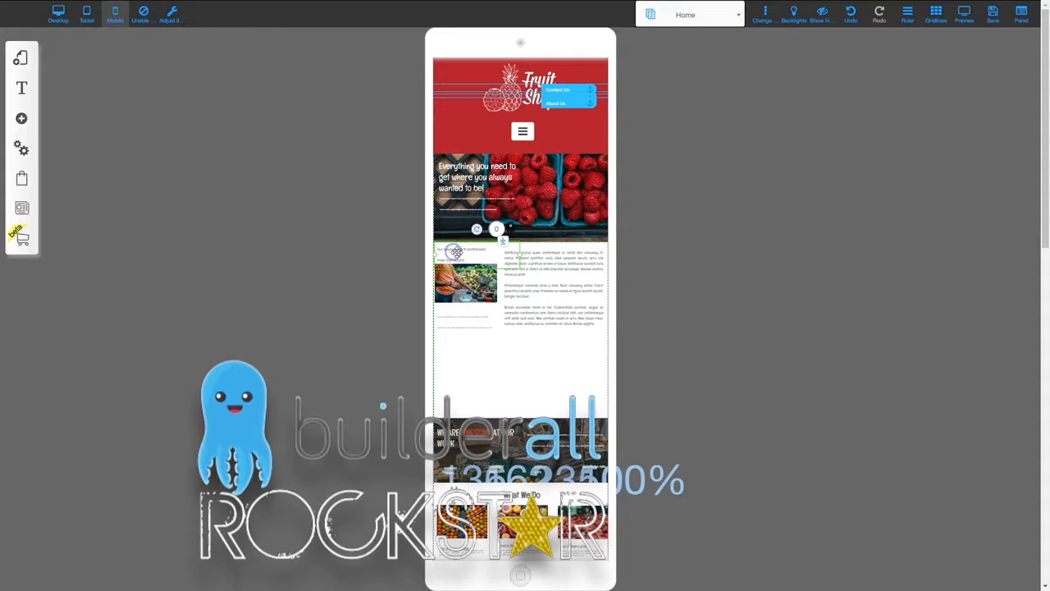
{"action": "right_click", "coordinate": [461, 252]}
{"action": "left_click", "coordinate": [478, 220]}
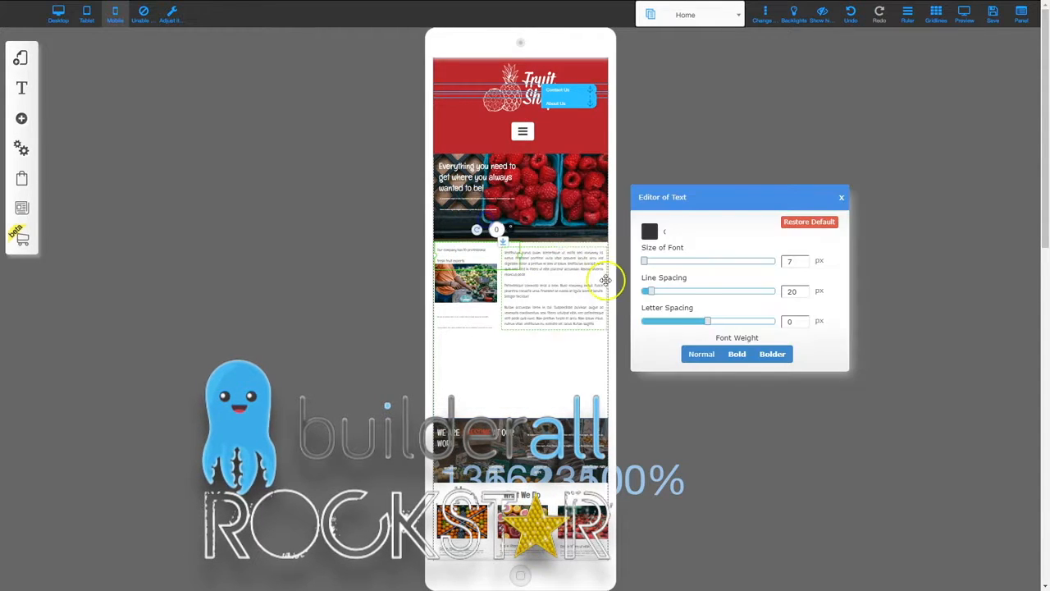
{"action": "left_click_drag", "start_coordinate": [644, 295], "coordinate": [646, 295]}
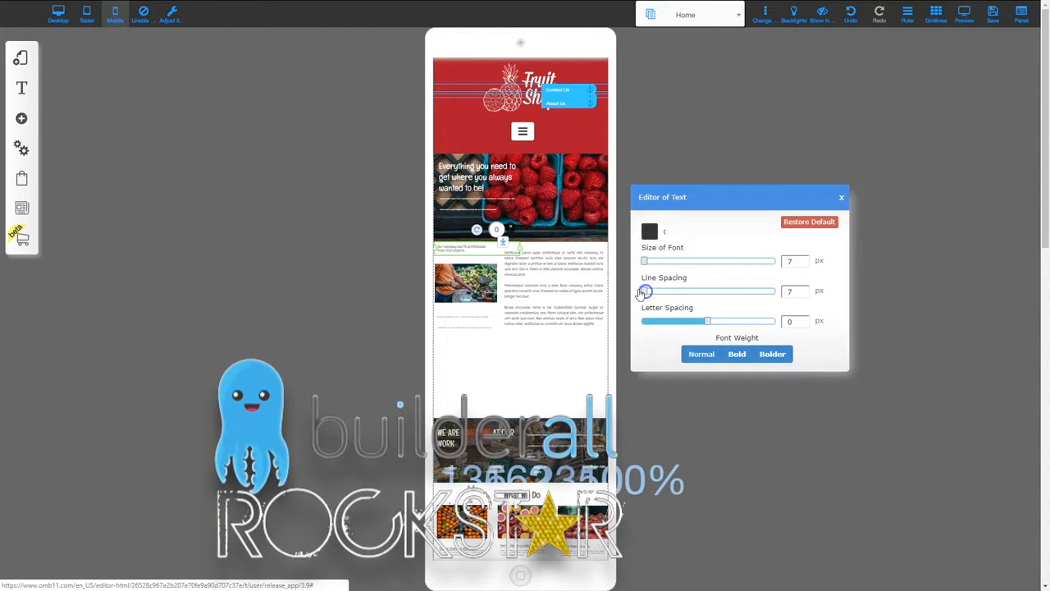
{"action": "left_click_drag", "start_coordinate": [468, 250], "coordinate": [469, 289]}
Step: Set the small text below the market photo to 7 px line spacing and nudge that text and the photo slightly down
{"action": "left_click", "coordinate": [469, 326]}
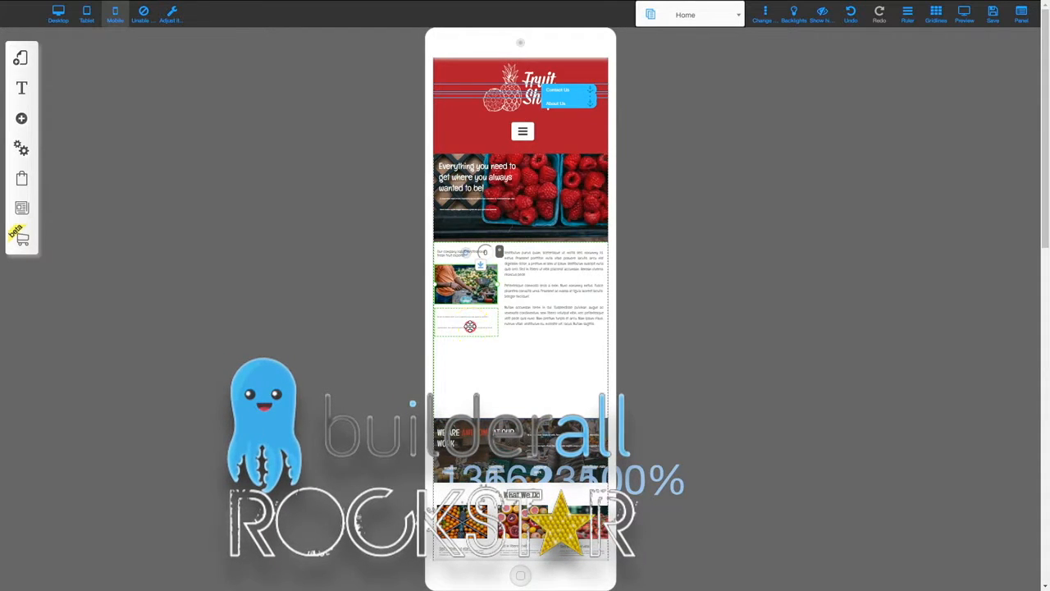
{"action": "left_click", "coordinate": [470, 327]}
{"action": "left_click", "coordinate": [479, 223]}
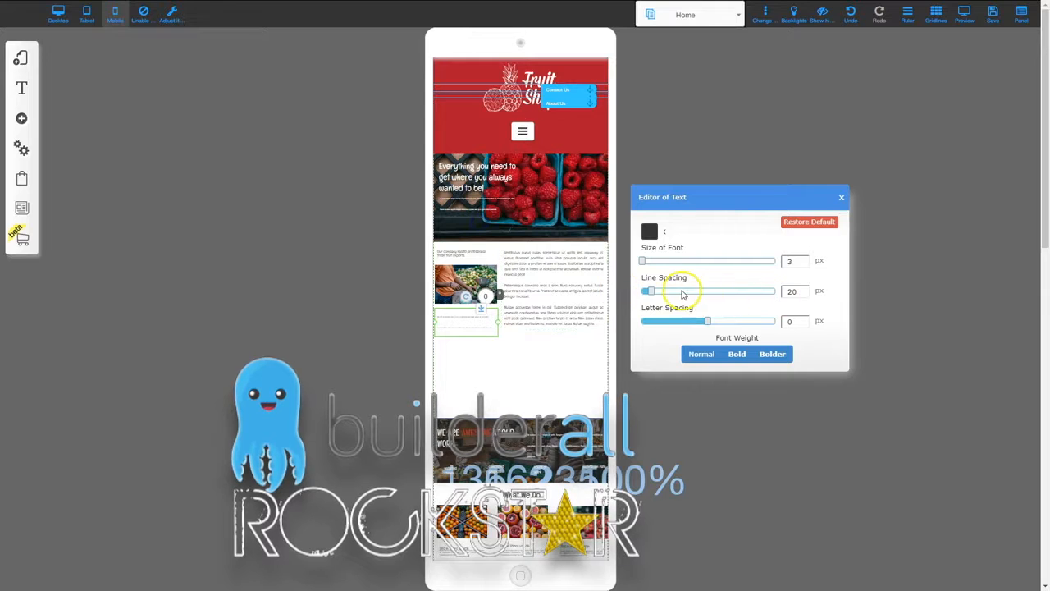
{"action": "left_click_drag", "start_coordinate": [646, 291], "coordinate": [647, 294]}
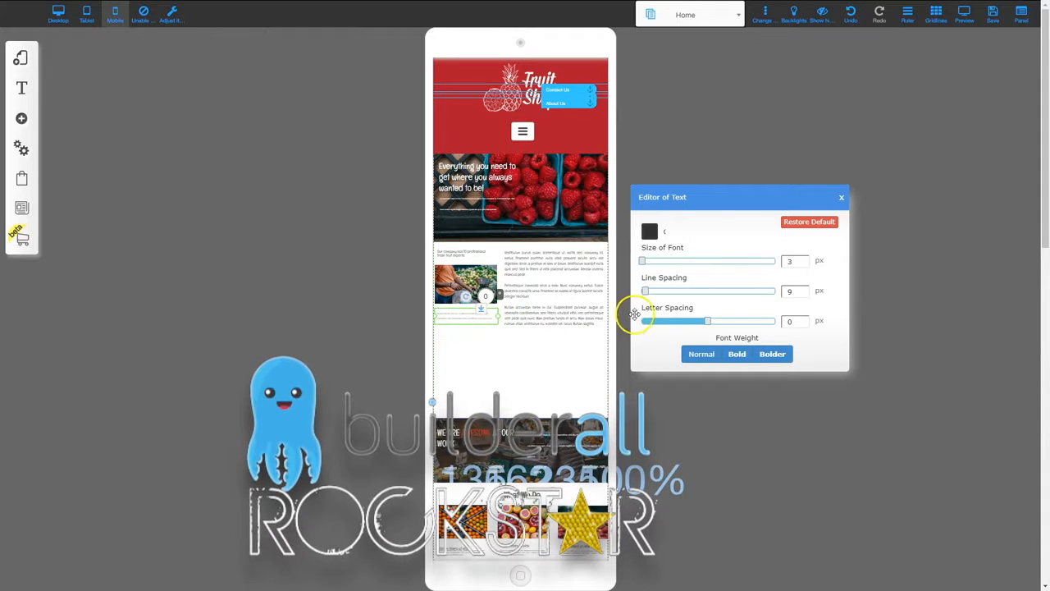
{"action": "left_click", "coordinate": [804, 295]}
{"action": "left_click", "coordinate": [805, 296]}
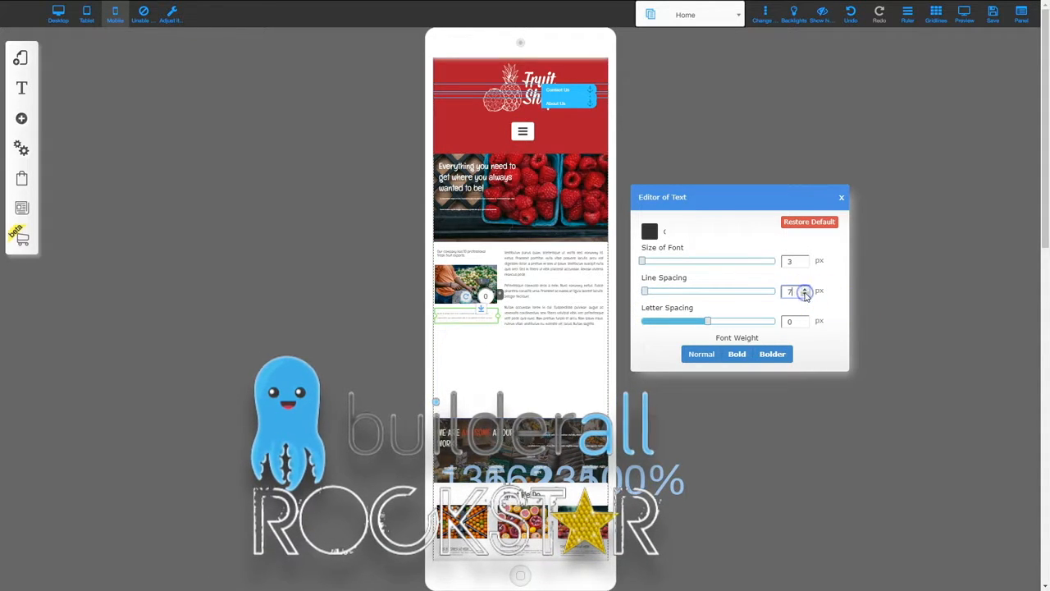
{"action": "left_click_drag", "start_coordinate": [466, 329], "coordinate": [466, 320]}
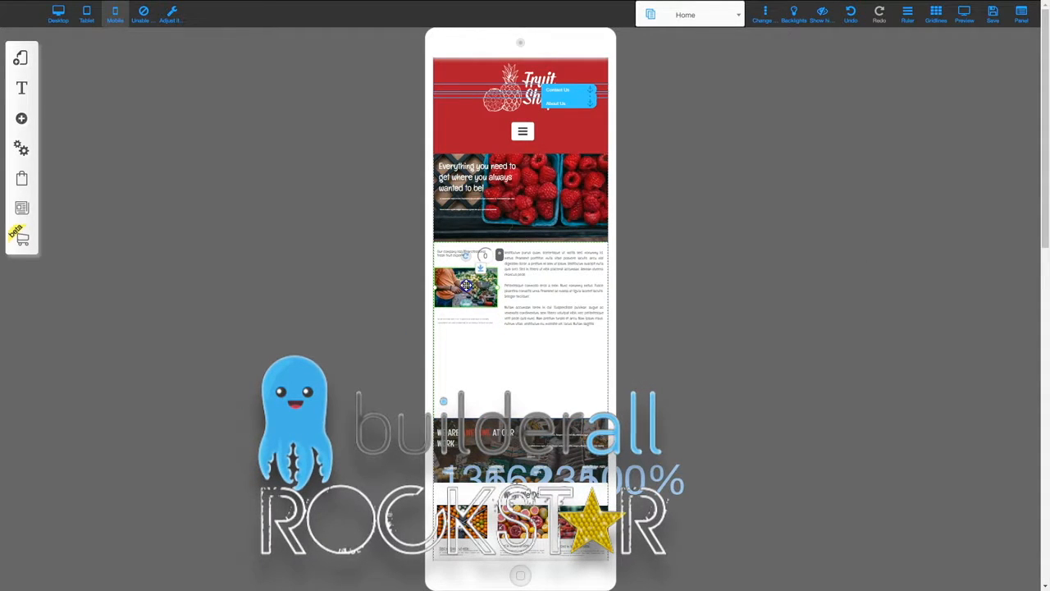
{"action": "left_click", "coordinate": [658, 310]}
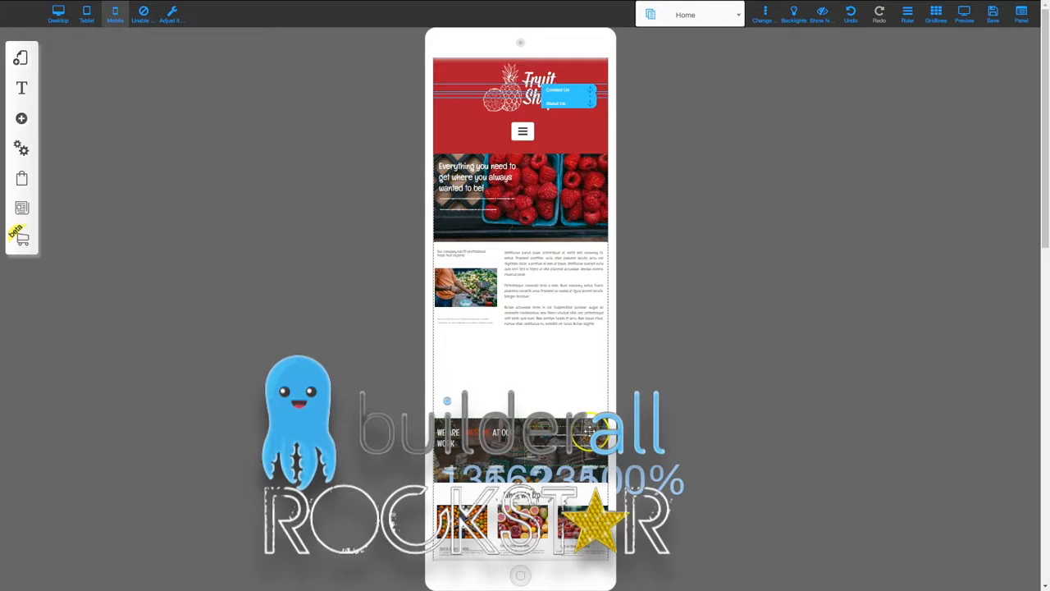
Step: Set the small text under the raspberry banner's headline to 7 px line spacing and fine-tune its position
{"action": "left_click", "coordinate": [469, 204]}
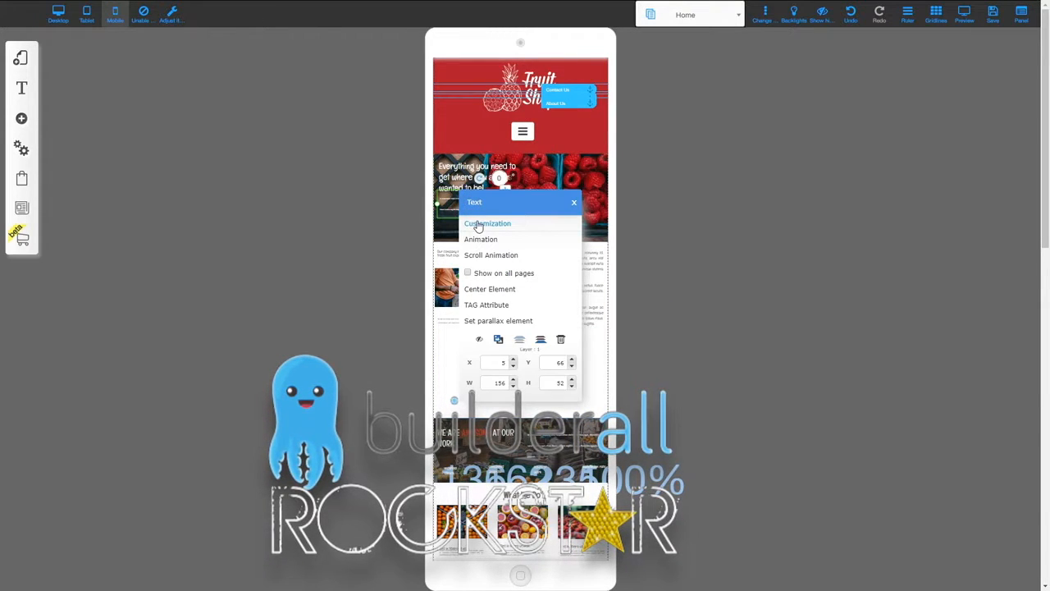
{"action": "left_click", "coordinate": [478, 225]}
{"action": "left_click", "coordinate": [794, 288]}
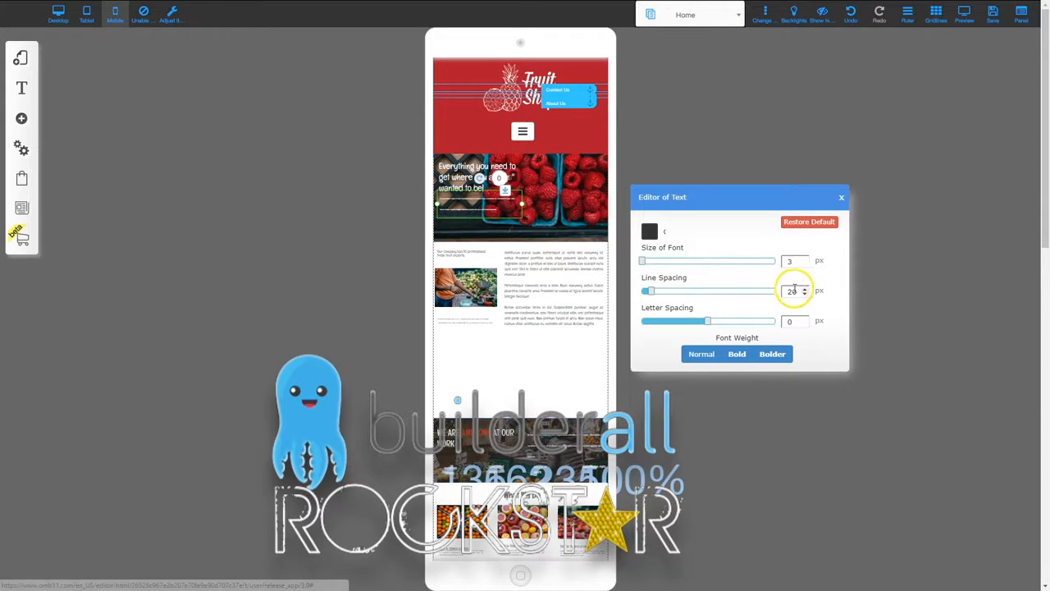
{"action": "left_click_drag", "start_coordinate": [794, 289], "coordinate": [766, 293]}
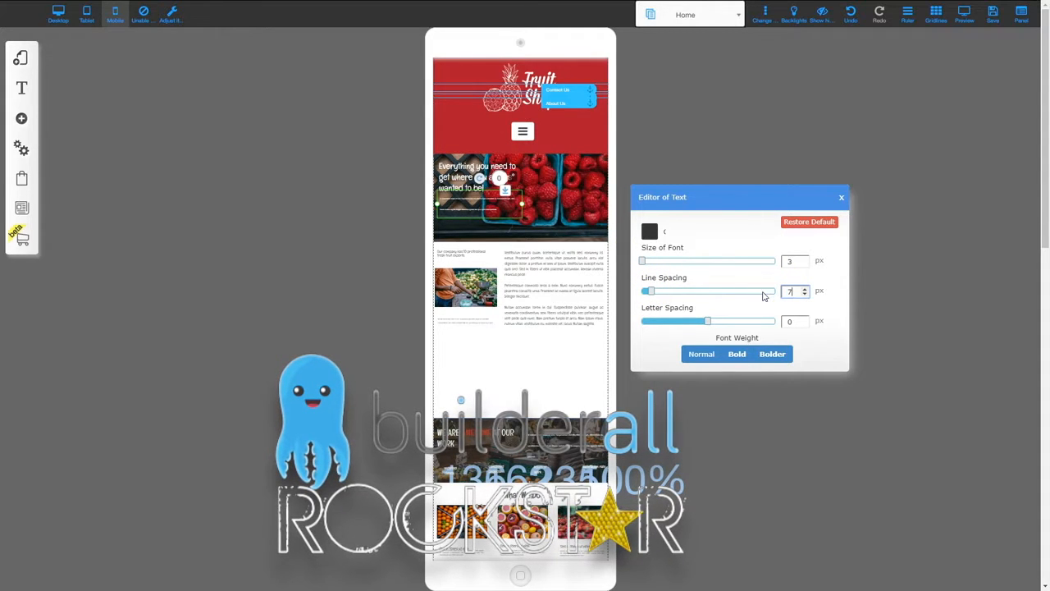
{"action": "left_click", "coordinate": [695, 342]}
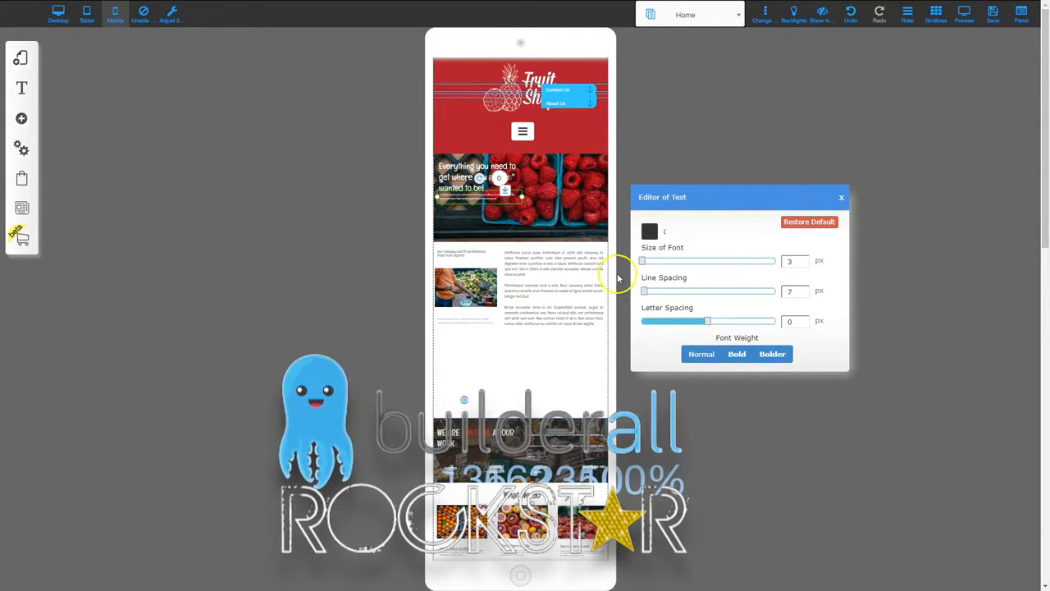
{"action": "left_click", "coordinate": [466, 203]}
{"action": "left_click_drag", "start_coordinate": [466, 202], "coordinate": [466, 198]}
{"action": "left_click", "coordinate": [762, 302]}
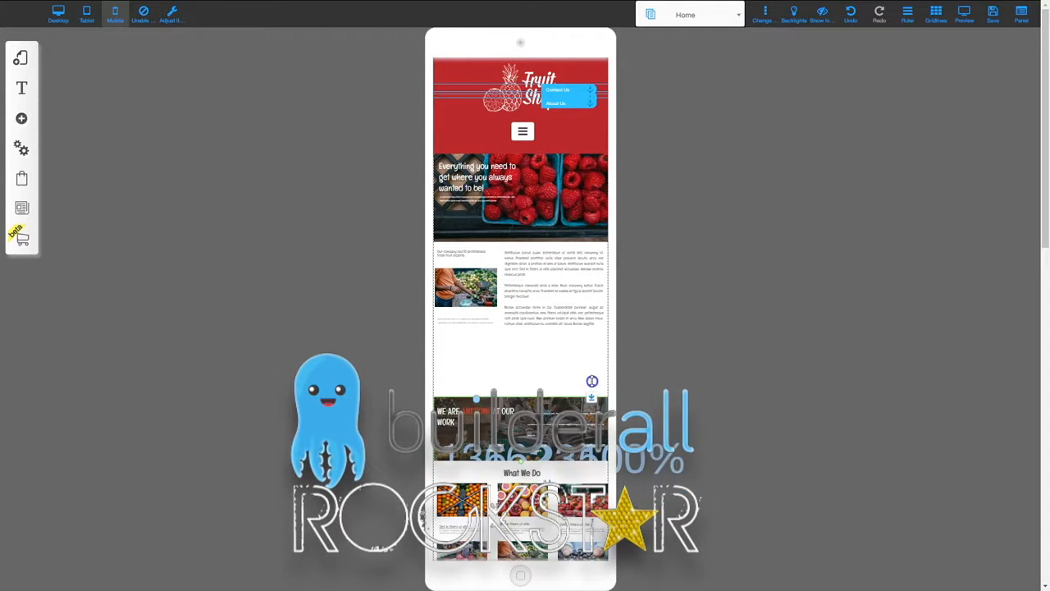
Step: Close the gap below the long company paragraph by raising the WE ARE AWESOME AT OUR WORK banner to just beneath it
{"action": "mouse_move", "coordinate": [591, 381]}
{"action": "left_mouse_down"}
{"action": "mouse_move", "coordinate": [592, 301]}
{"action": "mouse_move", "coordinate": [591, 368]}
{"action": "left_mouse_up"}
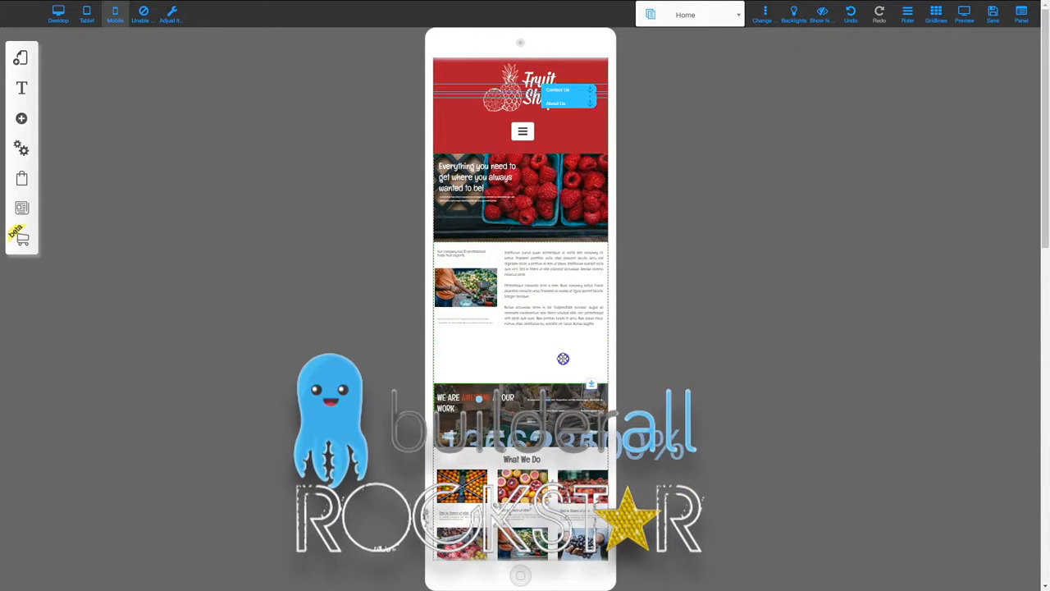
{"action": "left_click", "coordinate": [544, 326]}
{"action": "left_click", "coordinate": [538, 345]}
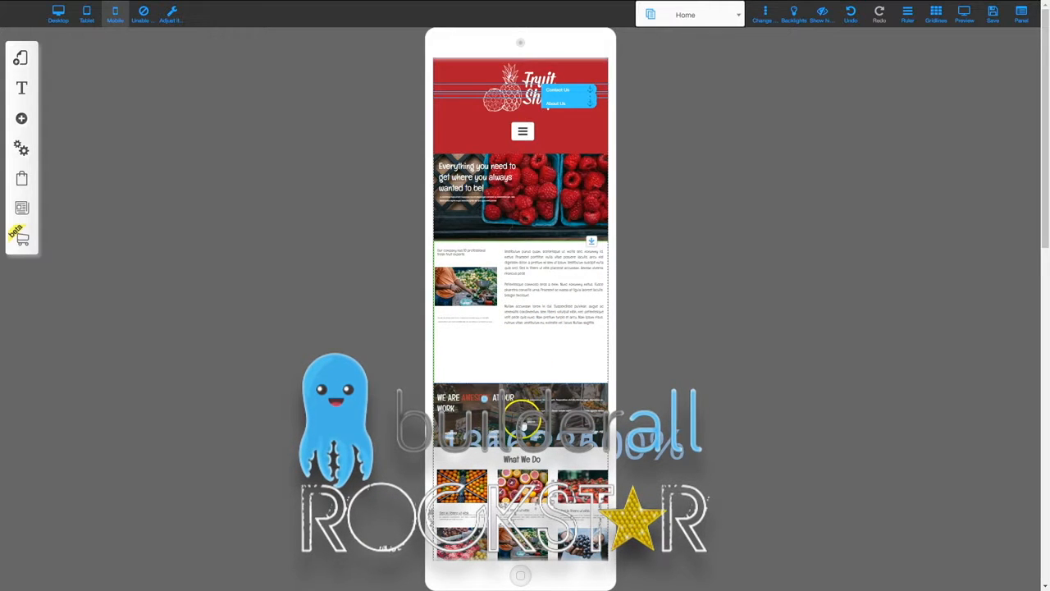
{"action": "left_click_drag", "start_coordinate": [523, 342], "coordinate": [524, 337]}
{"action": "left_click", "coordinate": [573, 389]}
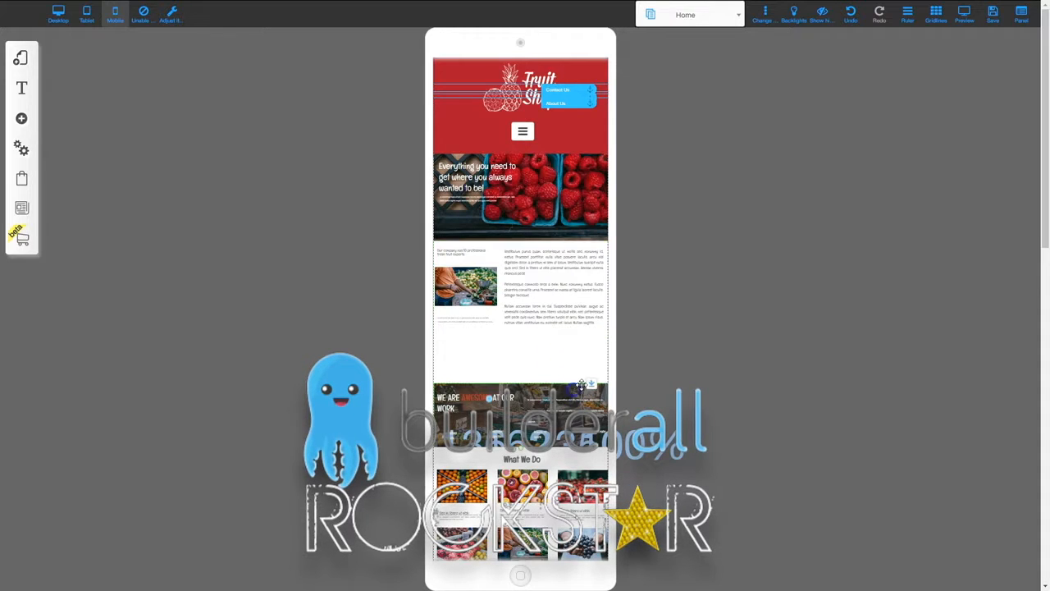
{"action": "left_click_drag", "start_coordinate": [590, 385], "coordinate": [587, 305]}
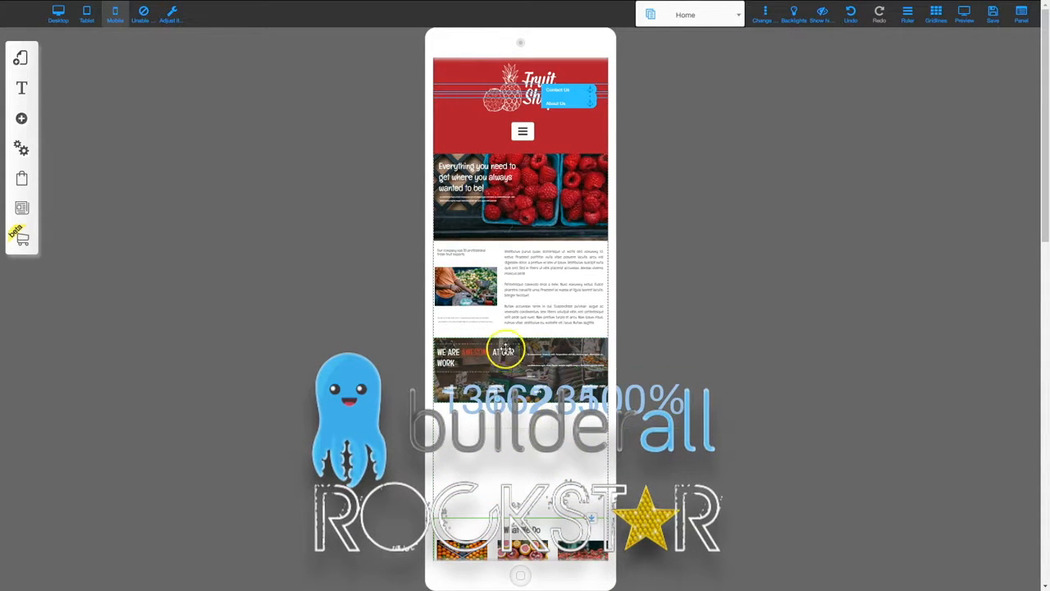
Step: Try repositioning the 136 counter, and hide the WE ARE AWESOME AT OUR WORK banner with its counters in the mobile layout
{"action": "left_click_drag", "start_coordinate": [481, 402], "coordinate": [515, 364]}
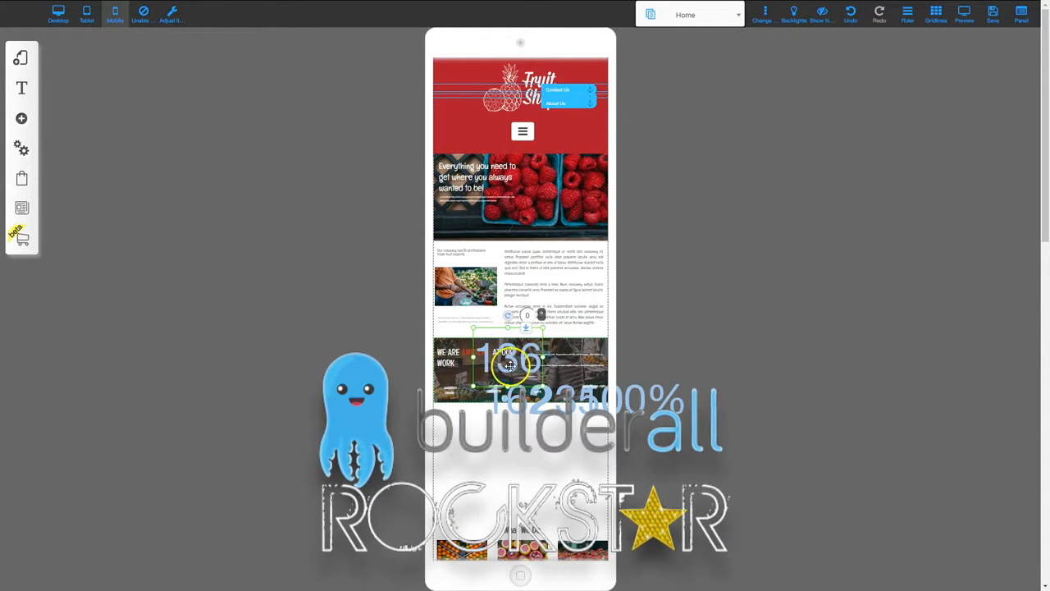
{"action": "left_click", "coordinate": [506, 362]}
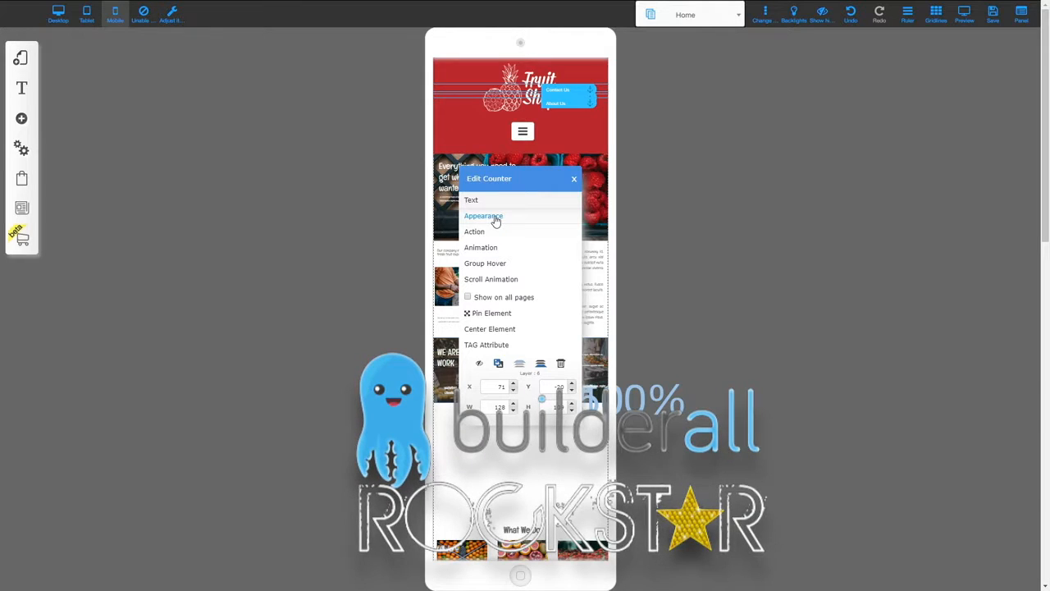
{"action": "left_click", "coordinate": [574, 178]}
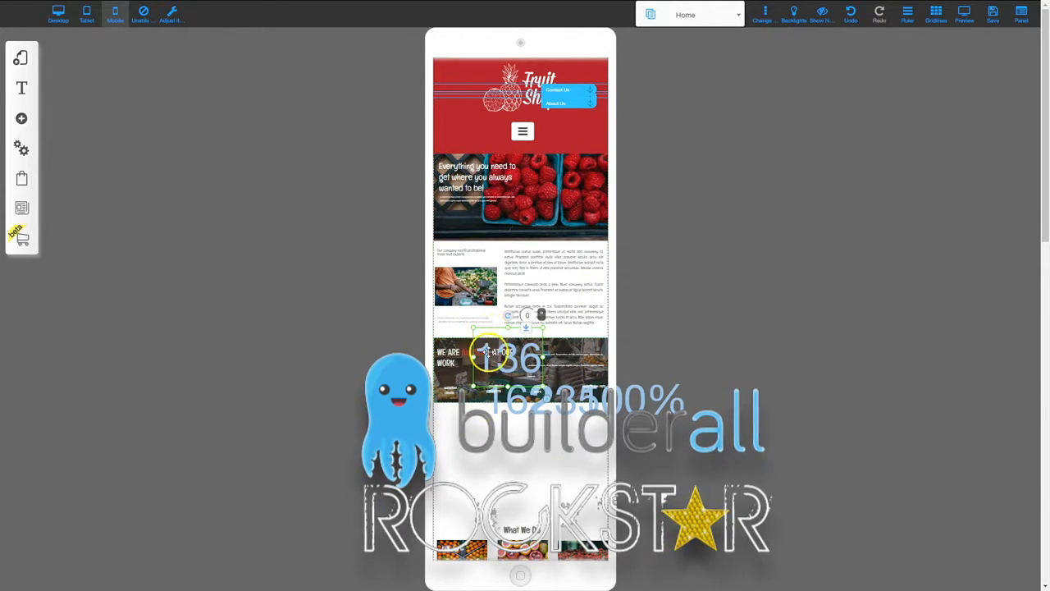
{"action": "left_click_drag", "start_coordinate": [572, 342], "coordinate": [570, 378]}
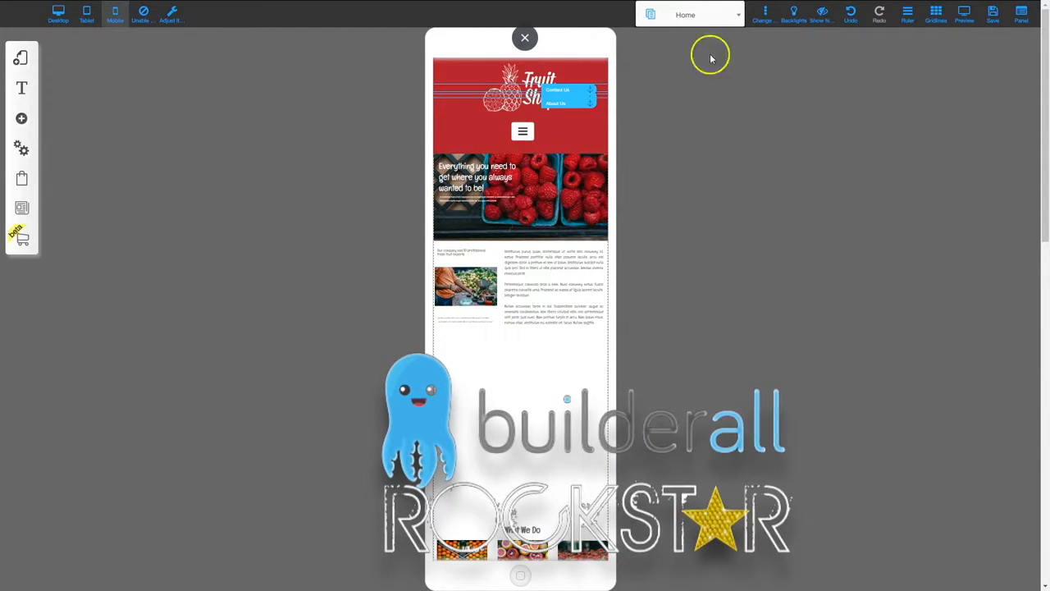
Step: Check the WE ARE AWESOME AT OUR WORK section in the desktop layout and return to the mobile layout
{"action": "left_click", "coordinate": [57, 14]}
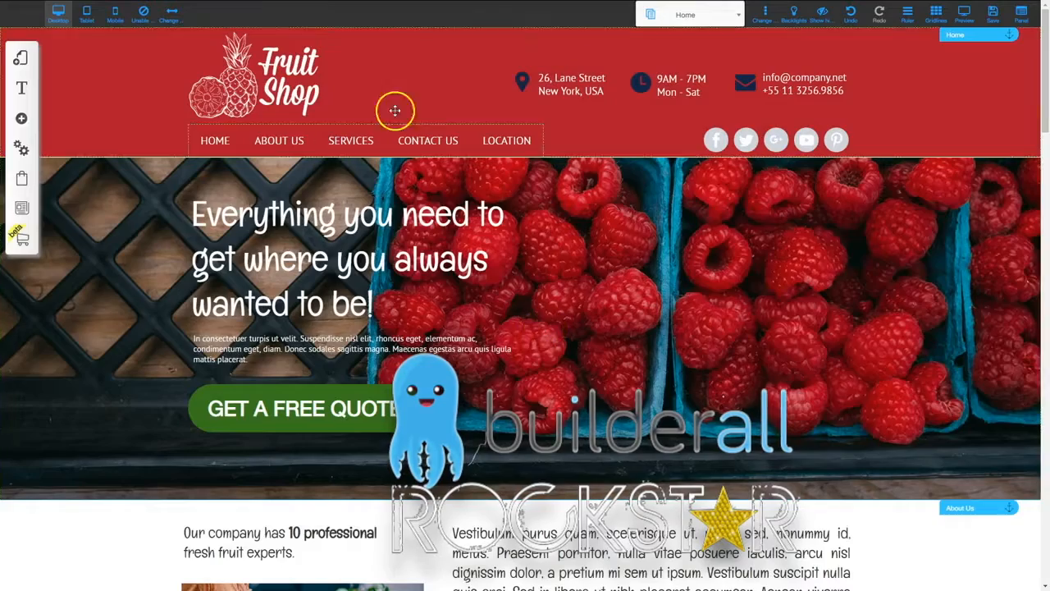
{"action": "scroll", "coordinate": [578, 399], "scroll_direction": "down", "scroll_amount": 14}
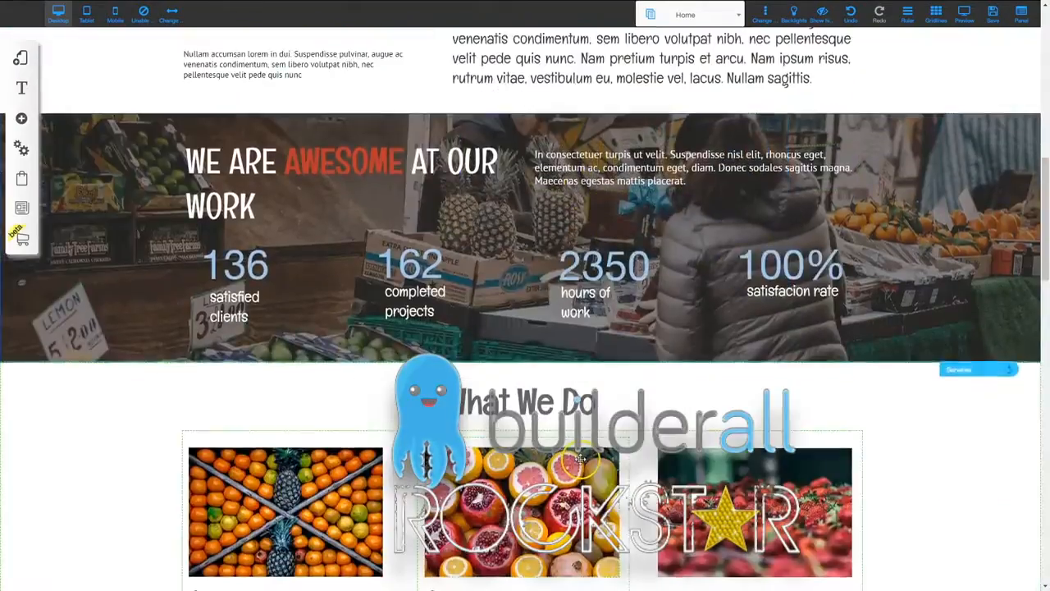
{"action": "scroll", "coordinate": [583, 482], "scroll_direction": "down", "scroll_amount": 3}
{"action": "scroll", "coordinate": [492, 419], "scroll_direction": "up", "scroll_amount": 17}
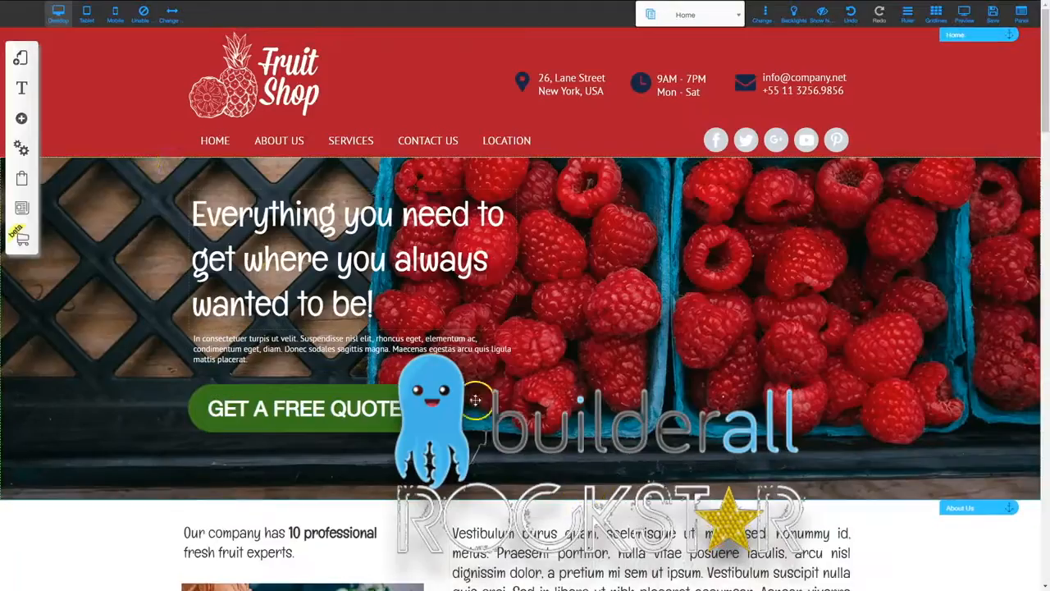
{"action": "left_click", "coordinate": [116, 15]}
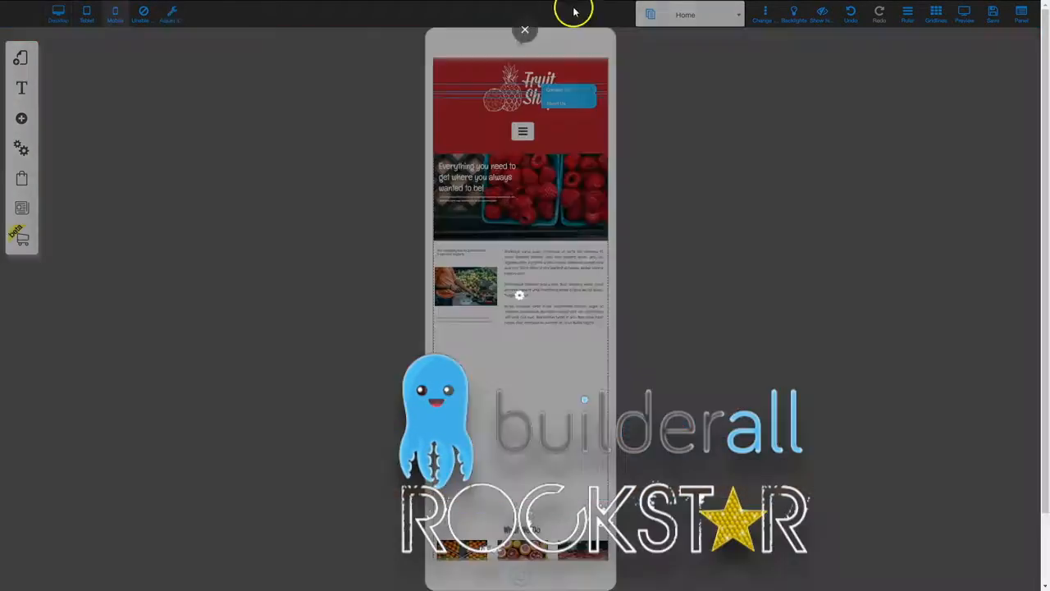
Step: Move the What We Do section and everything below it up to just beneath the company text and photo
{"action": "scroll", "coordinate": [560, 484], "scroll_direction": "down", "scroll_amount": 1}
{"action": "scroll", "coordinate": [560, 484], "scroll_direction": "down", "scroll_amount": 2}
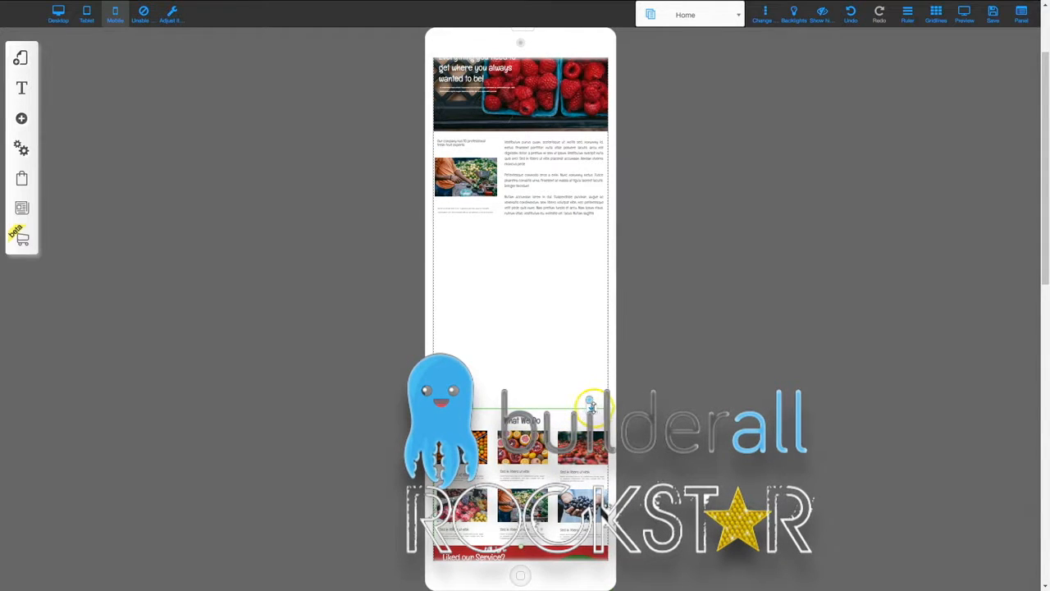
{"action": "left_click_drag", "start_coordinate": [590, 404], "coordinate": [585, 167]}
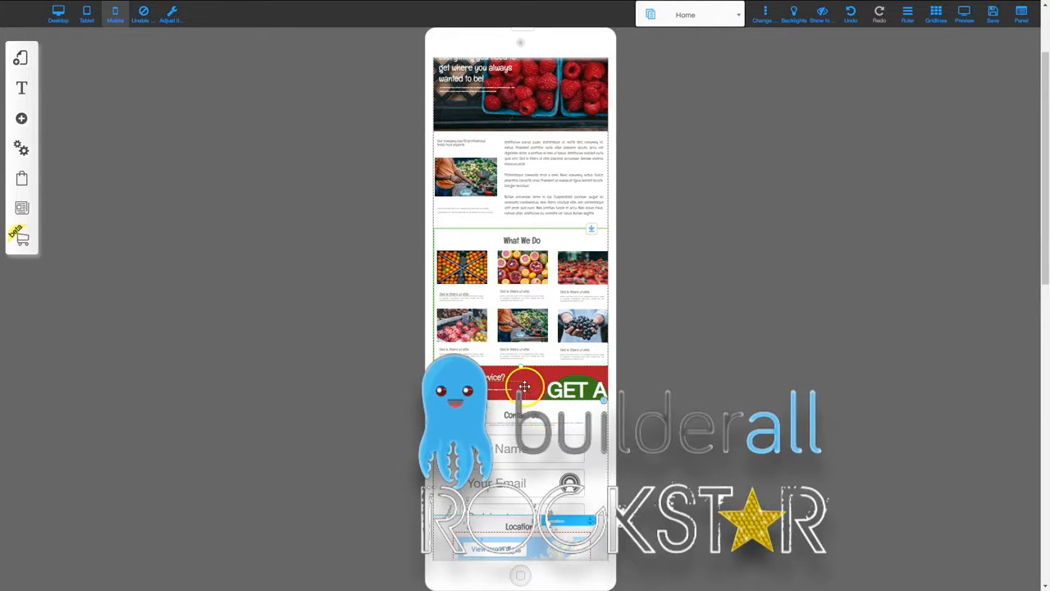
Step: Push the Contact Us section down and hide the oversized GET A FREE QUOTE button in the red Liked our Service? section
{"action": "left_click", "coordinate": [590, 409]}
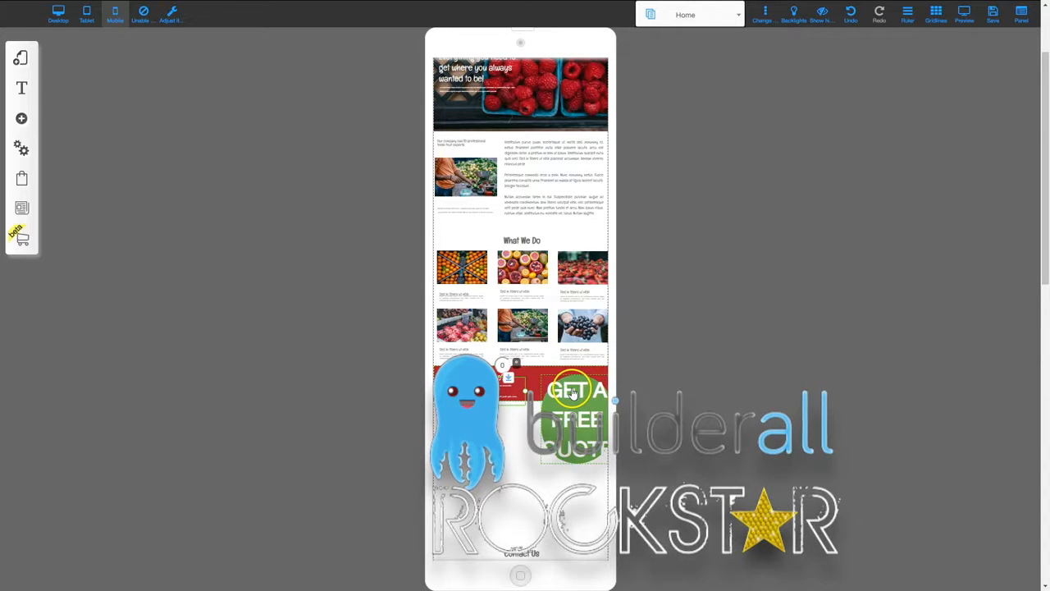
{"action": "left_click", "coordinate": [569, 419]}
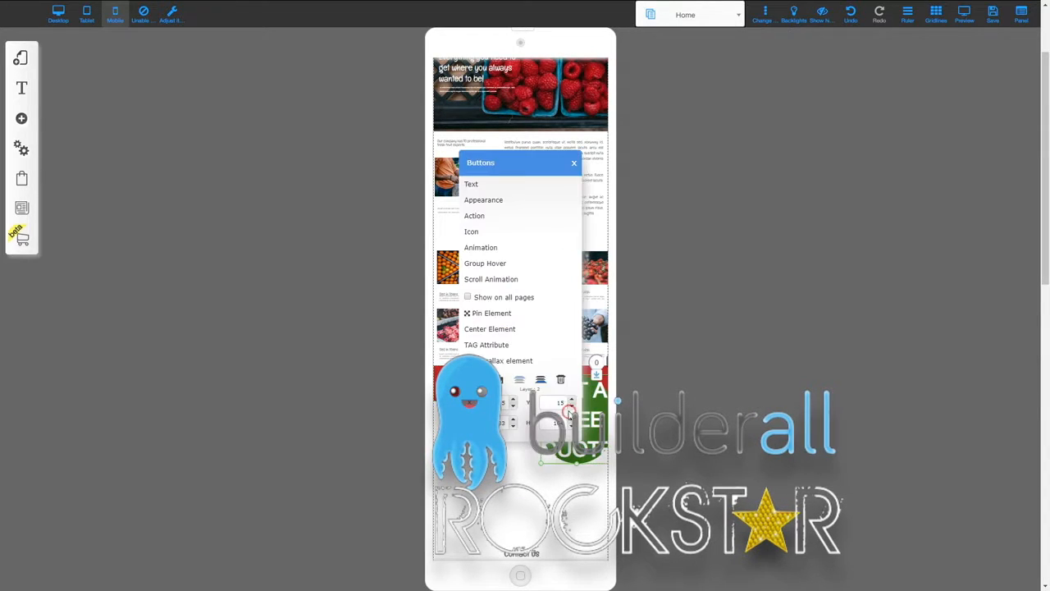
{"action": "left_click", "coordinate": [480, 380]}
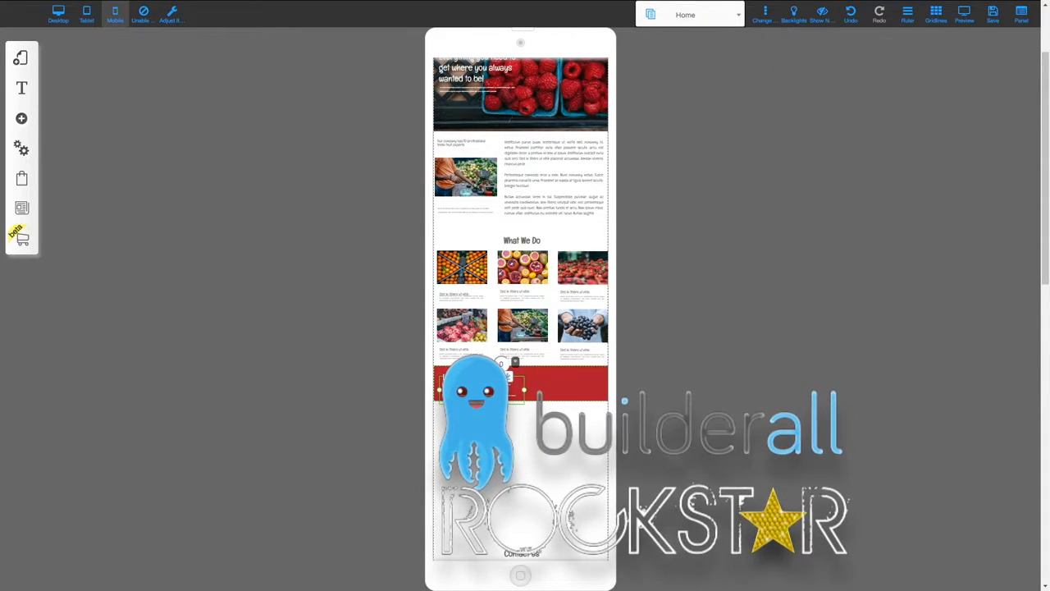
Step: Set the small text under the Liked our Service? heading to 7 px line spacing, keeping the 4 px font size
{"action": "left_click", "coordinate": [515, 362]}
{"action": "left_click", "coordinate": [485, 224]}
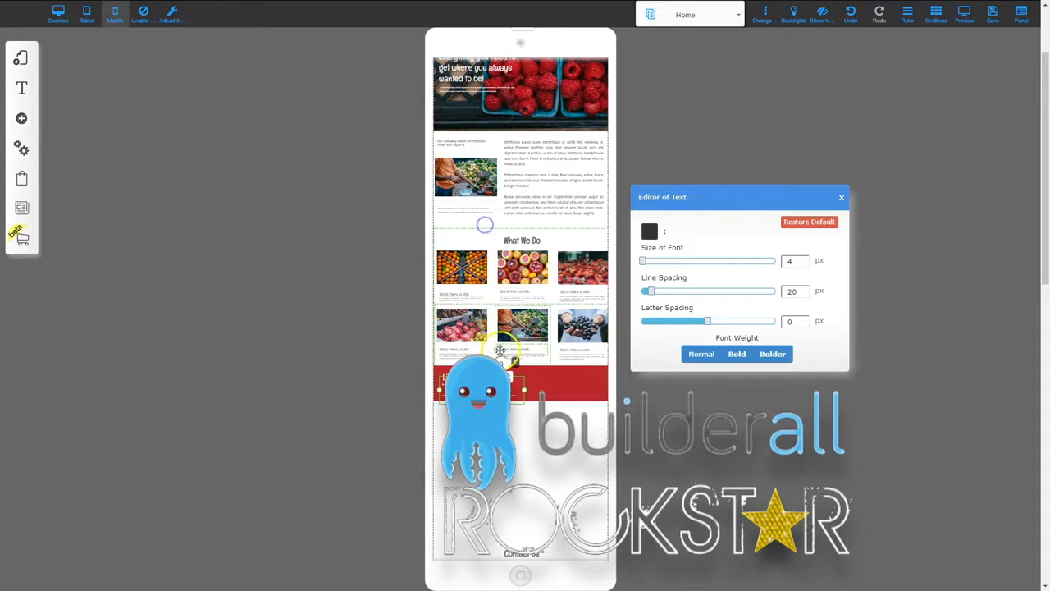
{"action": "double_click", "coordinate": [785, 291]}
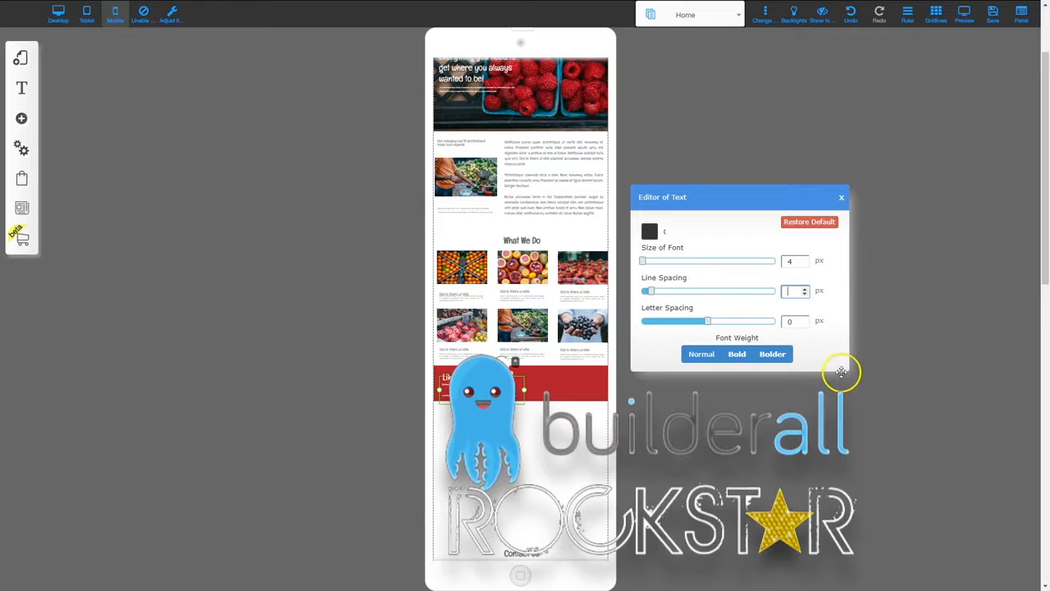
{"action": "left_click", "coordinate": [793, 260]}
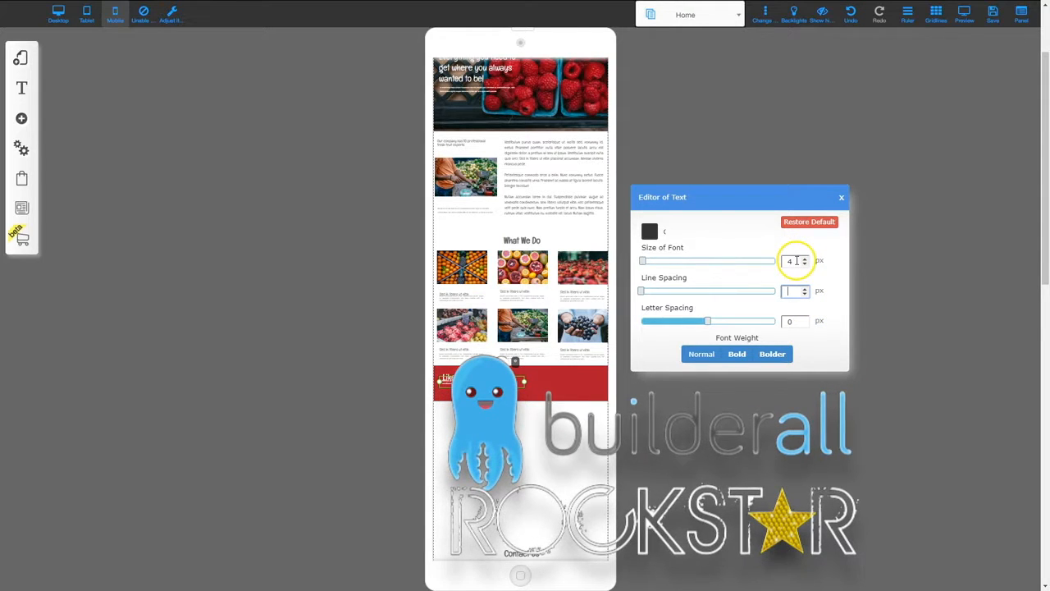
{"action": "left_click", "coordinate": [797, 290]}
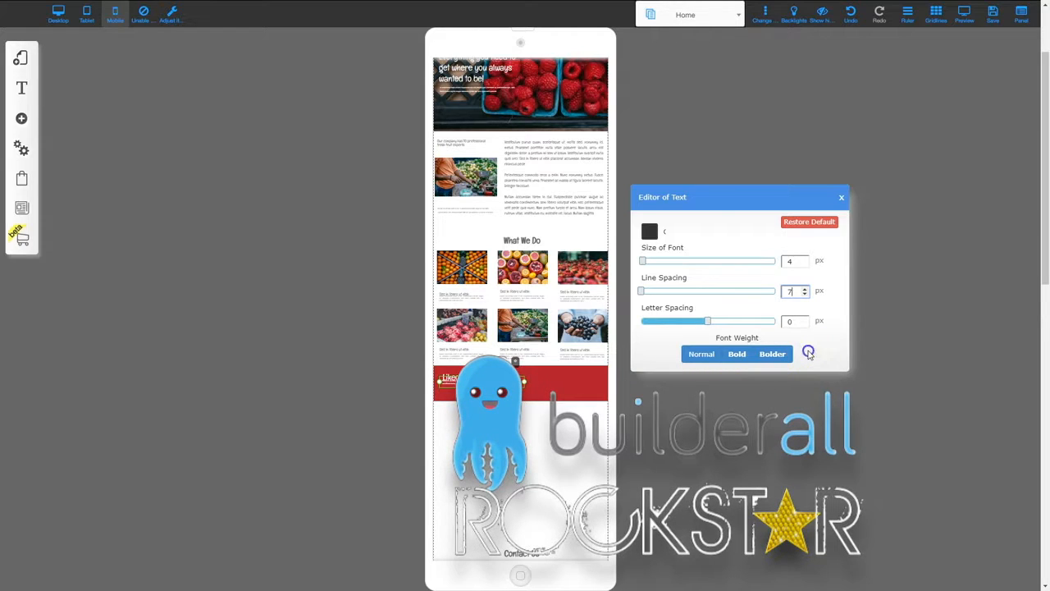
{"action": "left_click", "coordinate": [807, 353]}
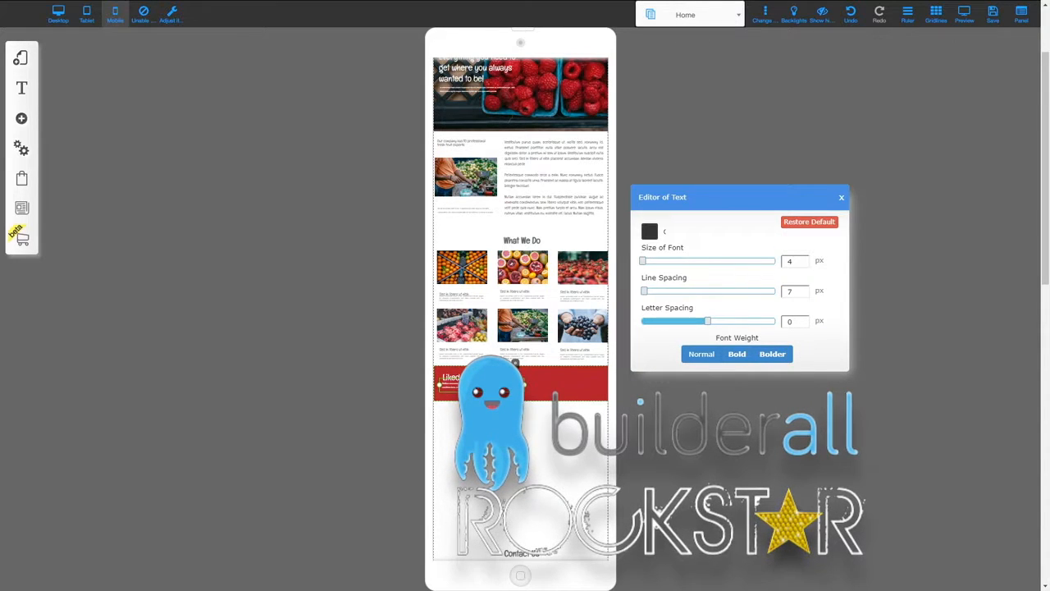
{"action": "left_click", "coordinate": [737, 481]}
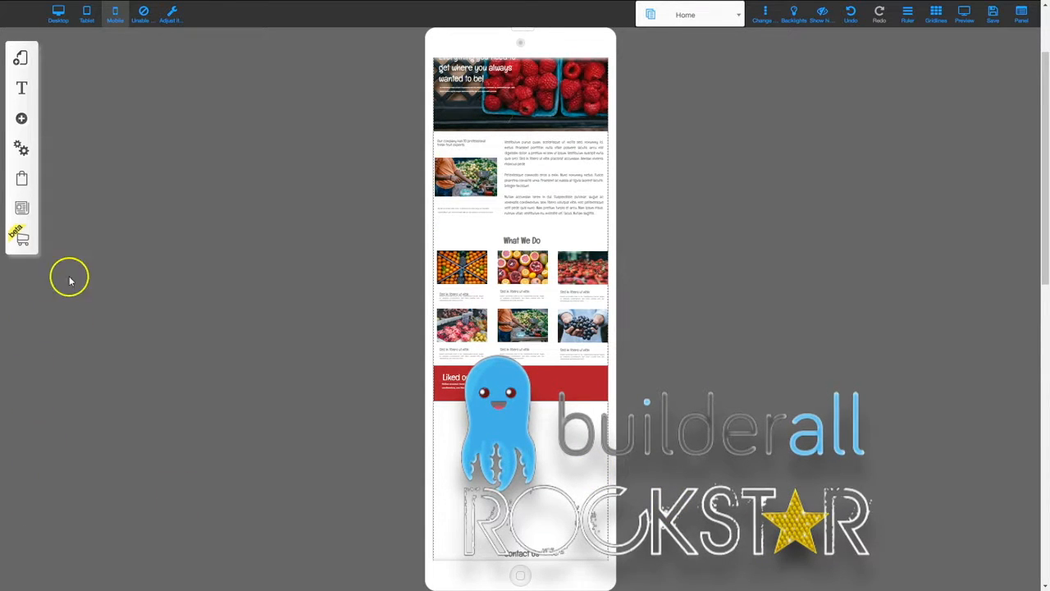
Step: Add the rounded blue Buy Now button from the button elements to the mobile page
{"action": "left_click", "coordinate": [21, 119]}
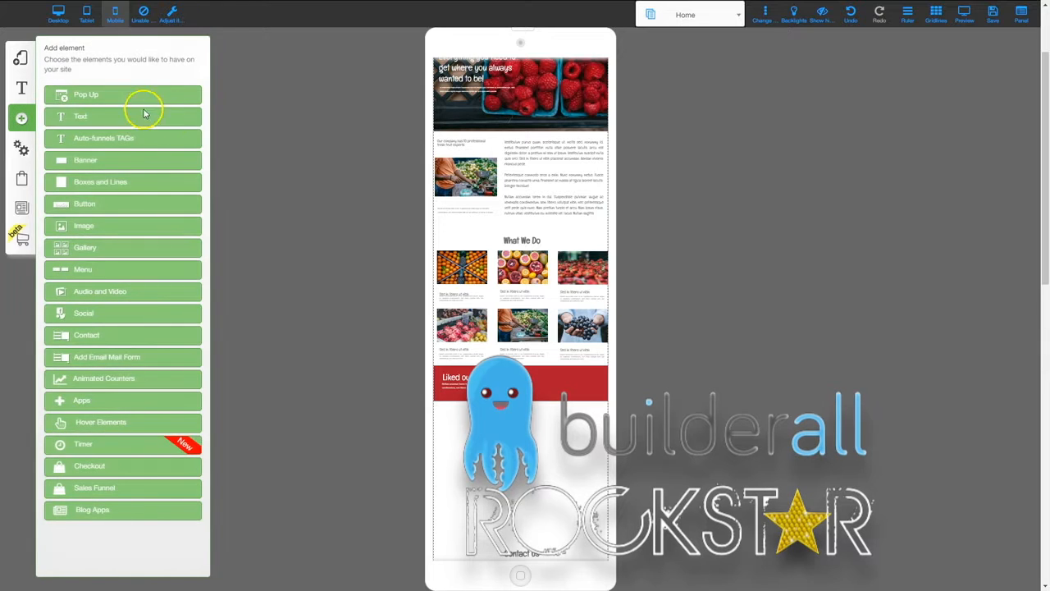
{"action": "left_click", "coordinate": [79, 206]}
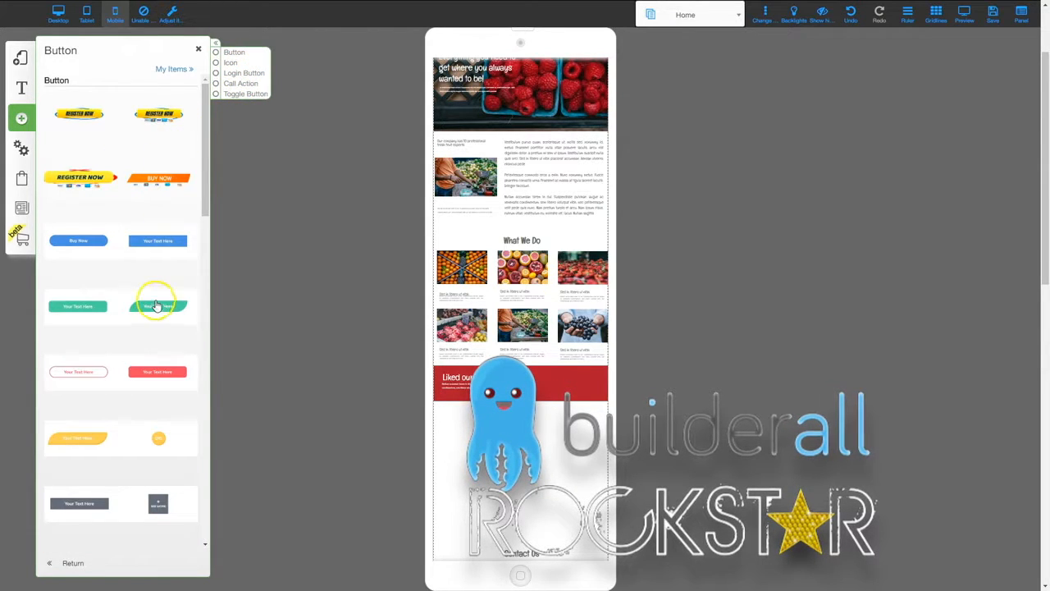
{"action": "left_click", "coordinate": [78, 240]}
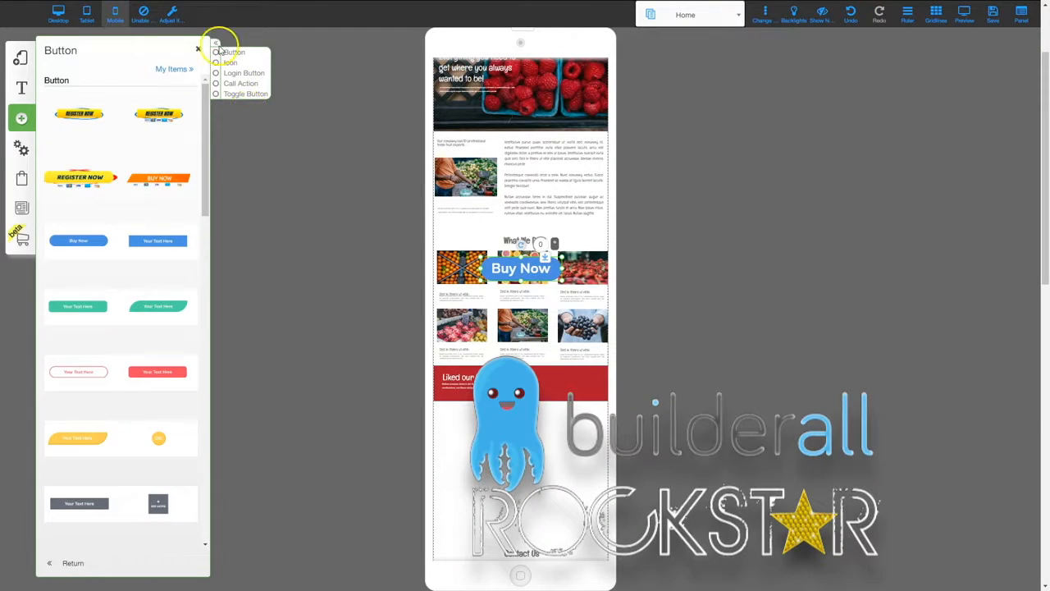
{"action": "left_click", "coordinate": [200, 52]}
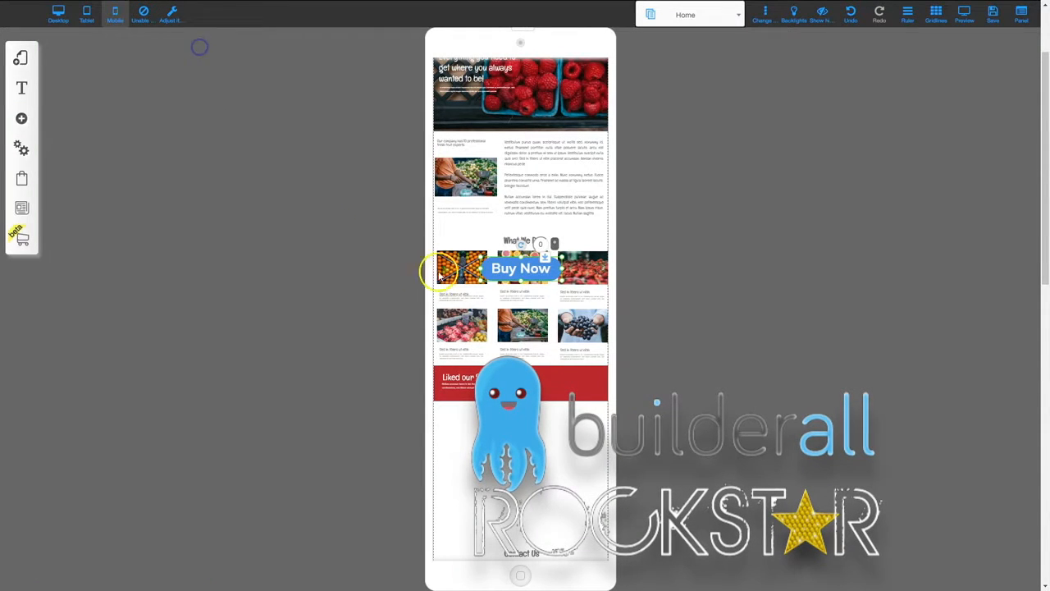
Step: Change the text of the blue Buy Now button to "Get a Quote"
{"action": "right_click", "coordinate": [507, 269]}
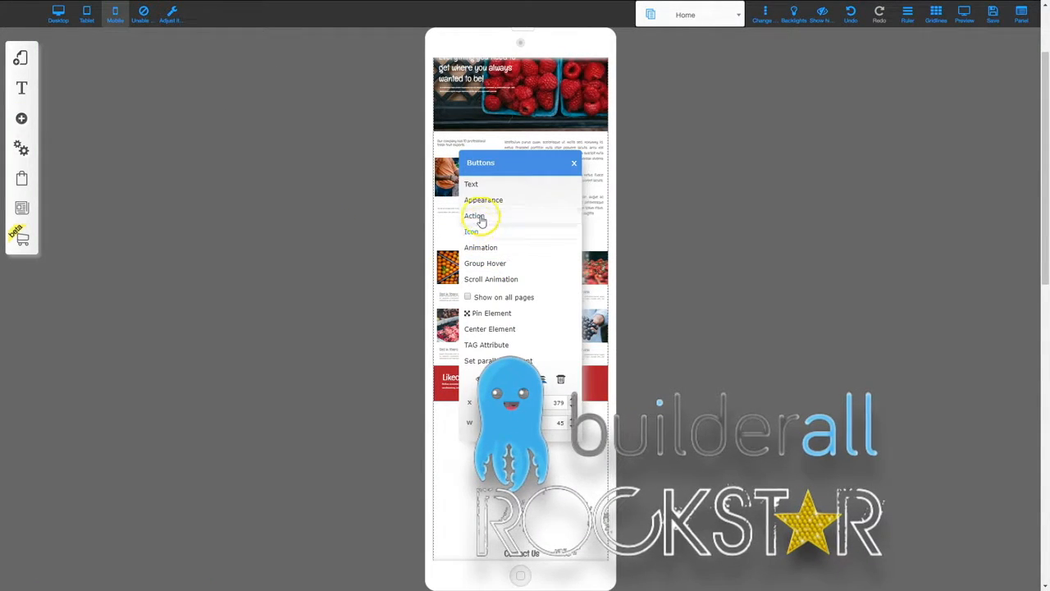
{"action": "left_click", "coordinate": [474, 185]}
{"action": "left_click_drag", "start_coordinate": [483, 280], "coordinate": [451, 279]}
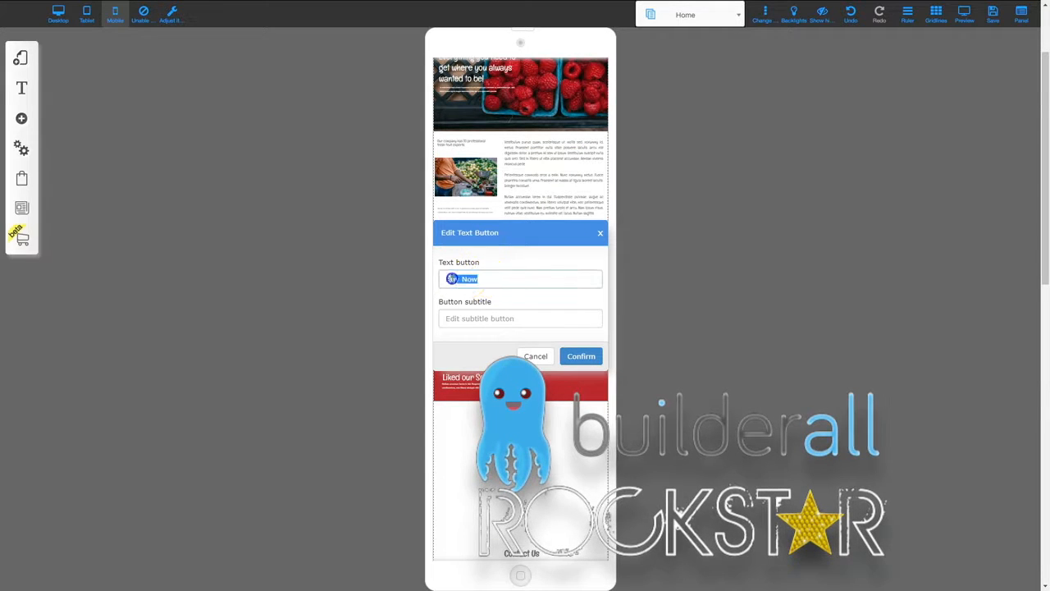
{"action": "type", "text": "G"}
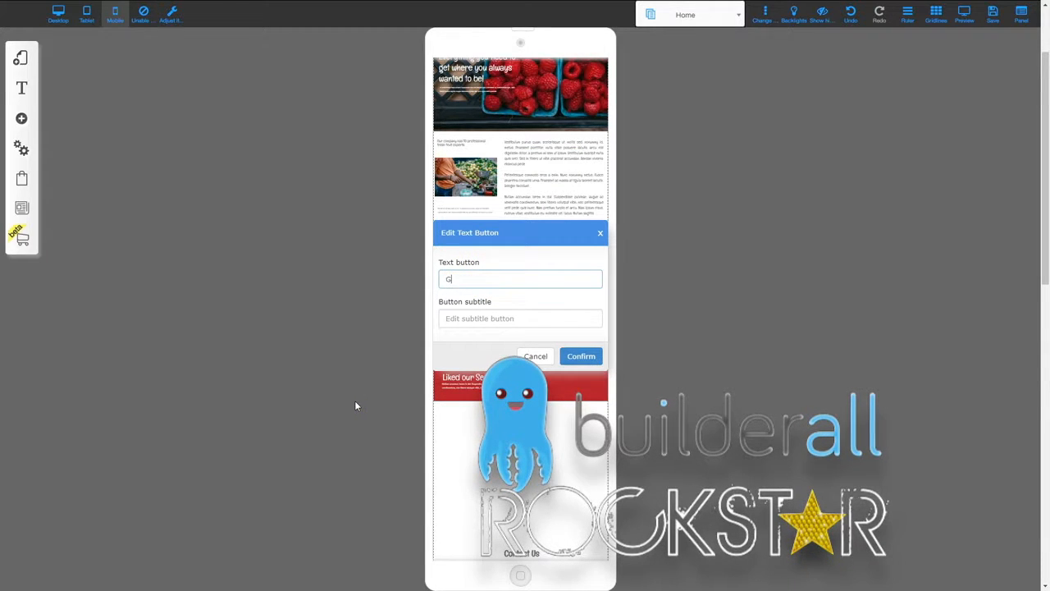
{"action": "type", "text": "et a Quote"}
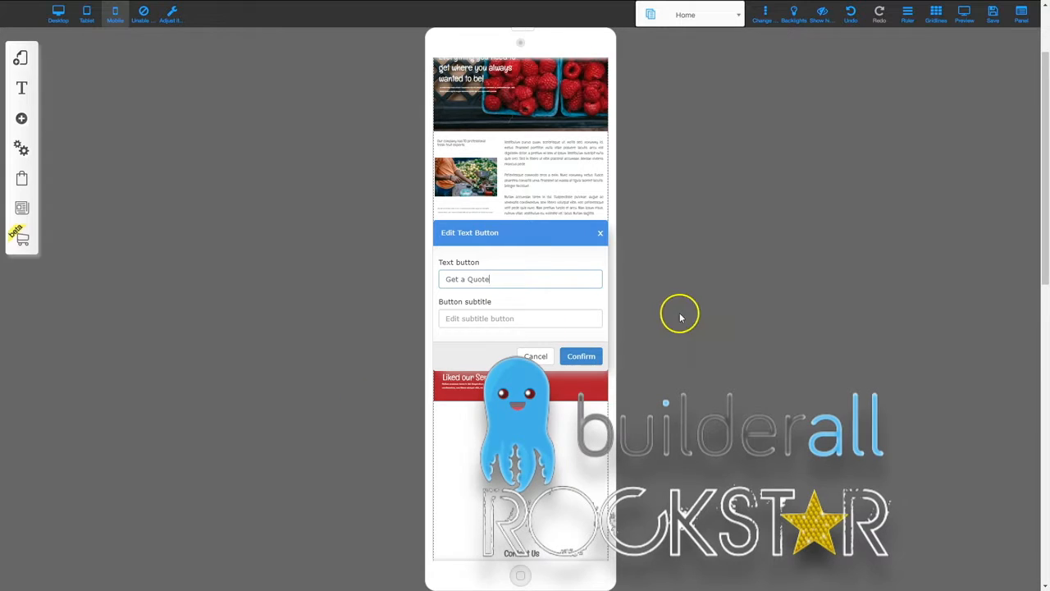
{"action": "left_click", "coordinate": [581, 356]}
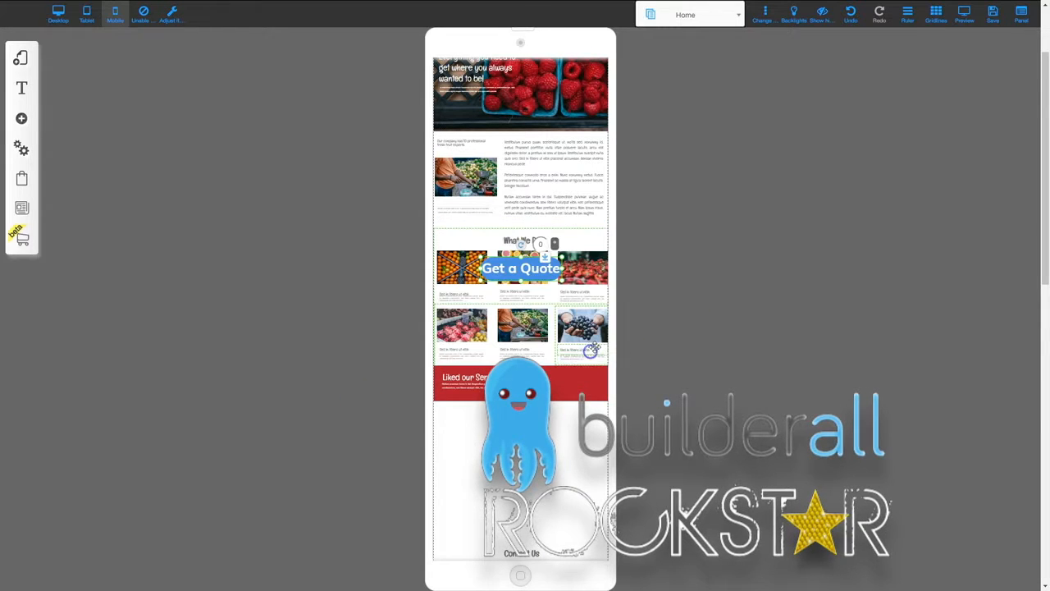
Step: Set the Get a Quote button's normal background color to dark green
{"action": "left_click", "coordinate": [529, 268]}
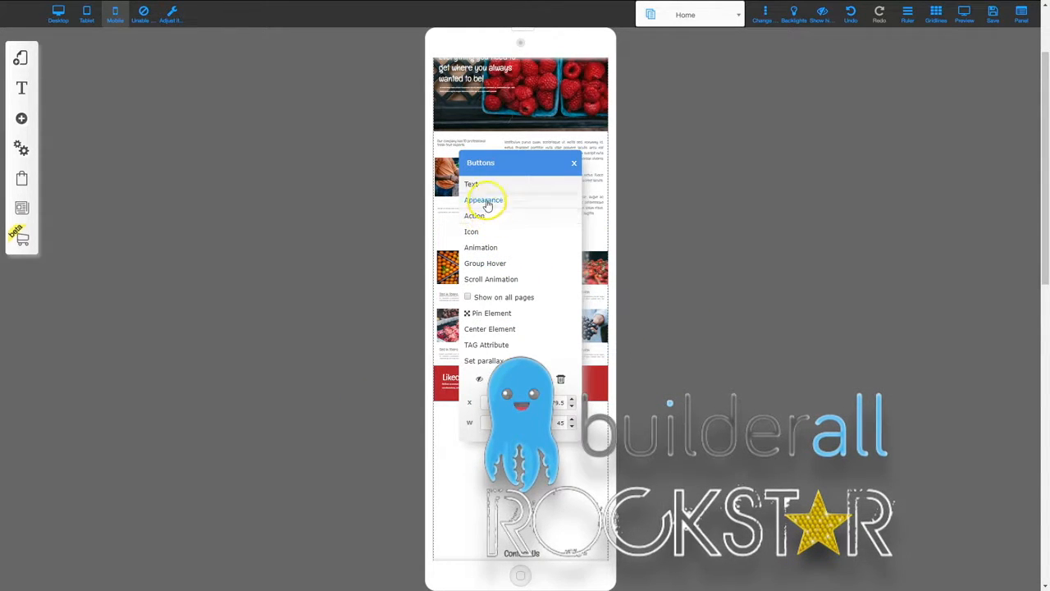
{"action": "left_click", "coordinate": [485, 201]}
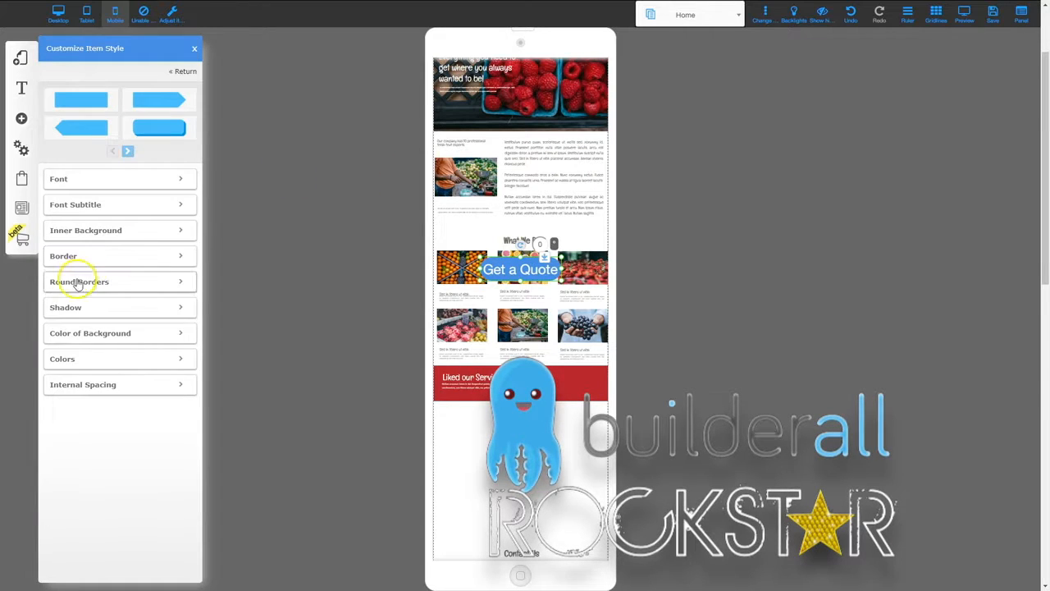
{"action": "left_click", "coordinate": [97, 332]}
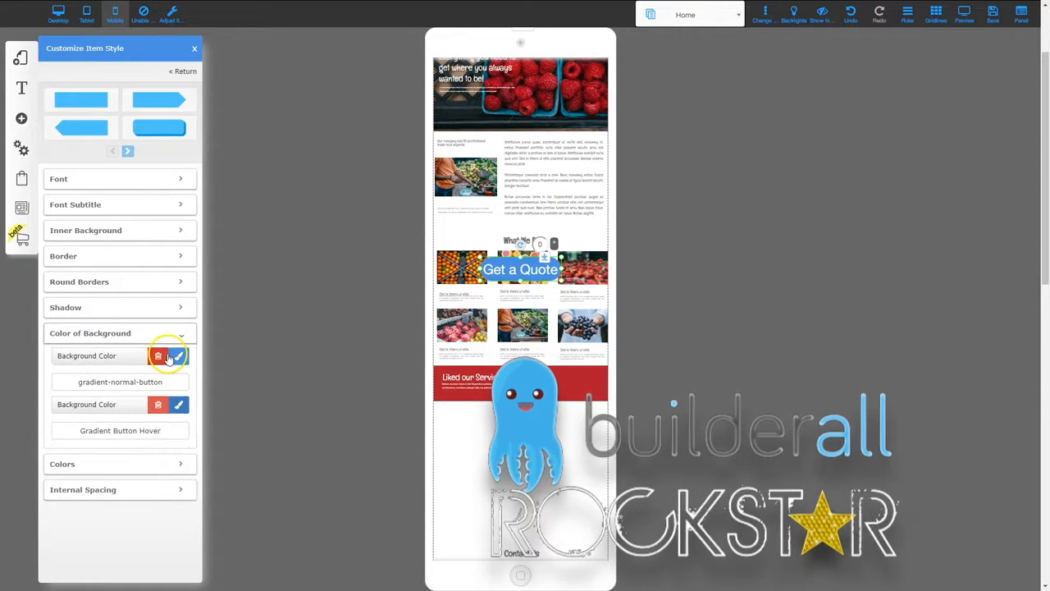
{"action": "left_click", "coordinate": [178, 356]}
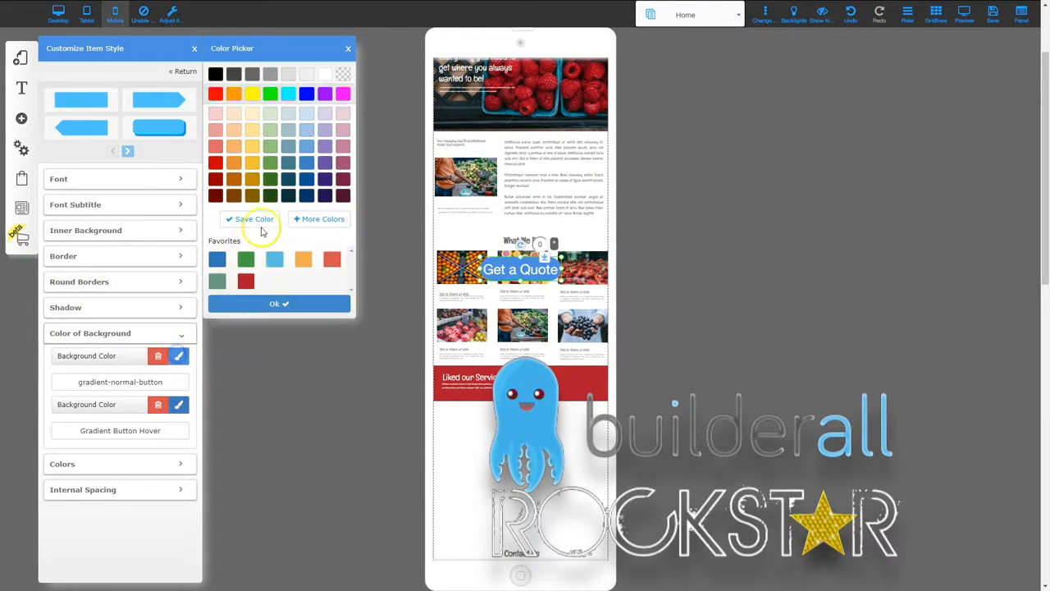
{"action": "left_click", "coordinate": [267, 180]}
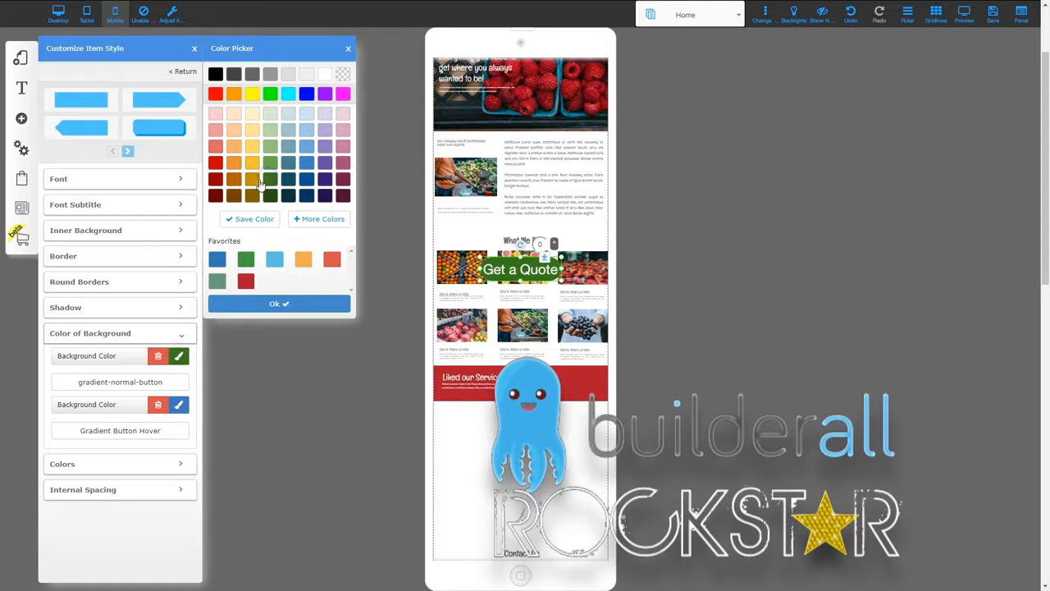
{"action": "left_click", "coordinate": [195, 49]}
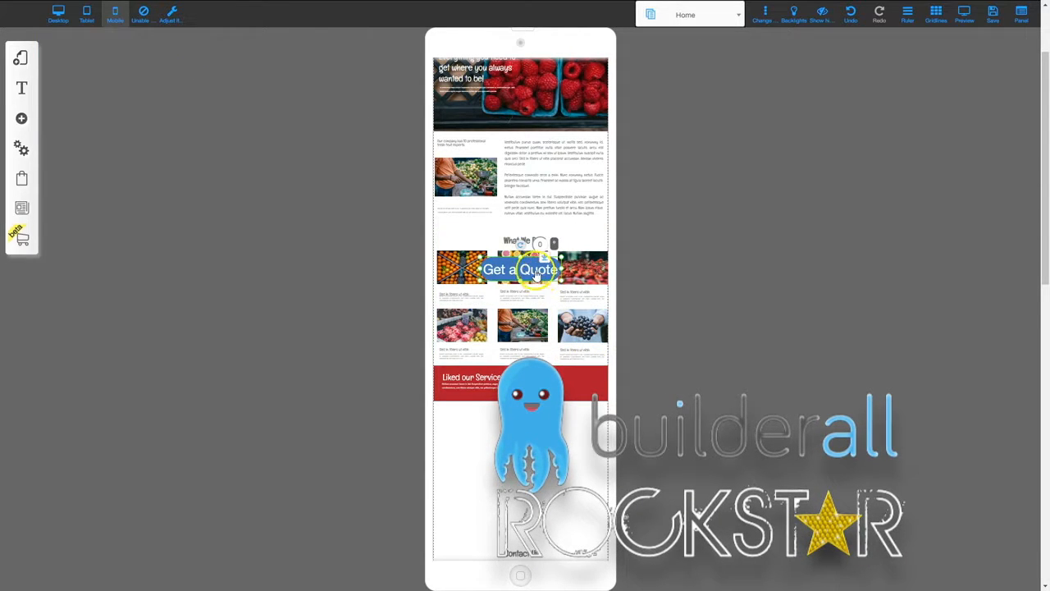
Step: Move the Get a Quote button into the red Liked our Service? section, beside the heading text
{"action": "left_click_drag", "start_coordinate": [535, 275], "coordinate": [581, 385]}
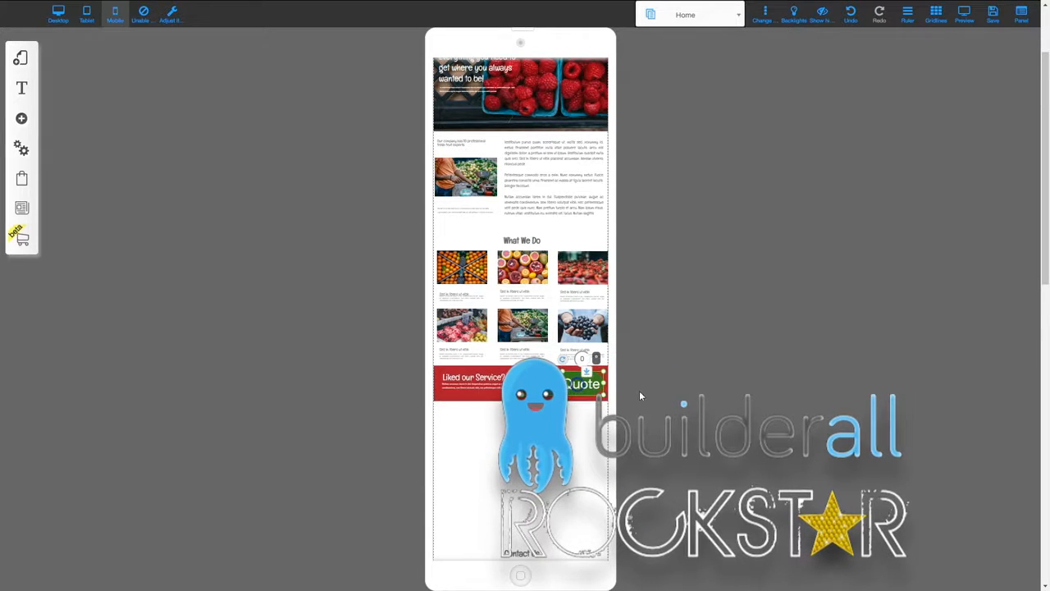
{"action": "left_click", "coordinate": [673, 392]}
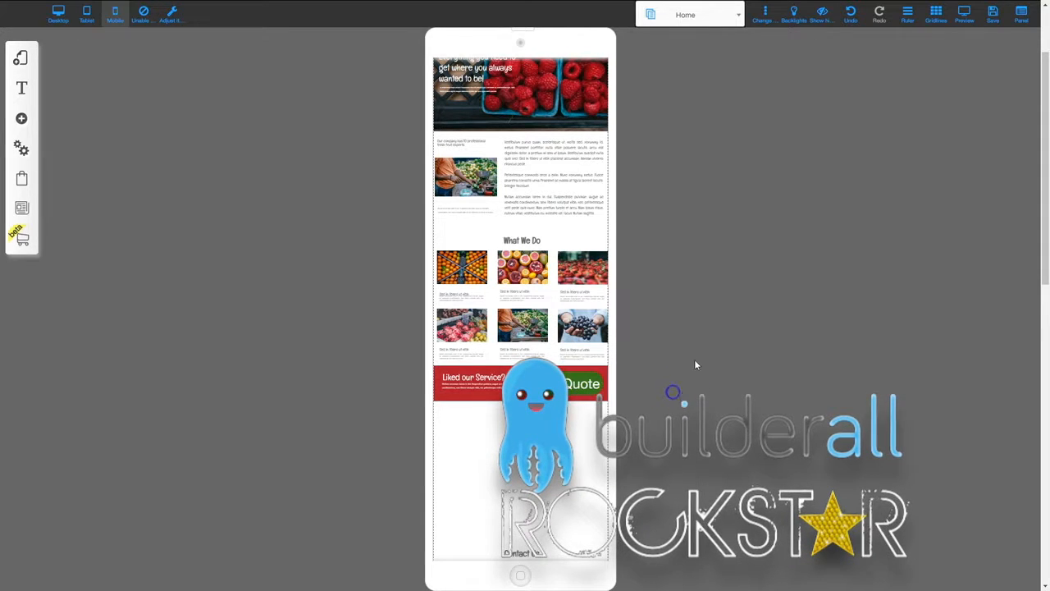
{"action": "left_click", "coordinate": [698, 408]}
{"action": "left_click", "coordinate": [584, 383]}
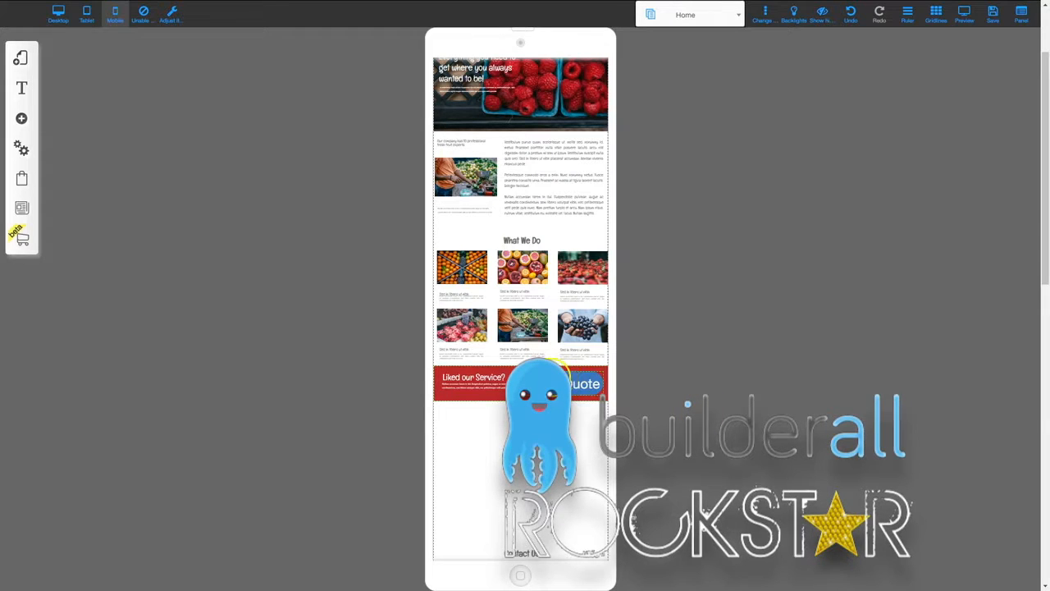
{"action": "left_click", "coordinate": [521, 380]}
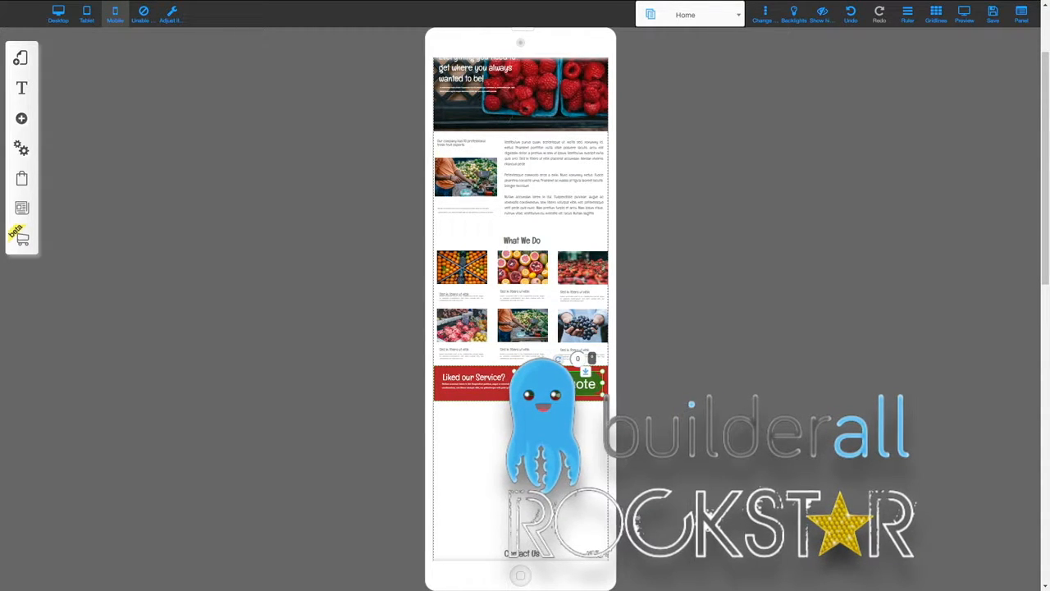
{"action": "left_click_drag", "start_coordinate": [555, 394], "coordinate": [558, 393]}
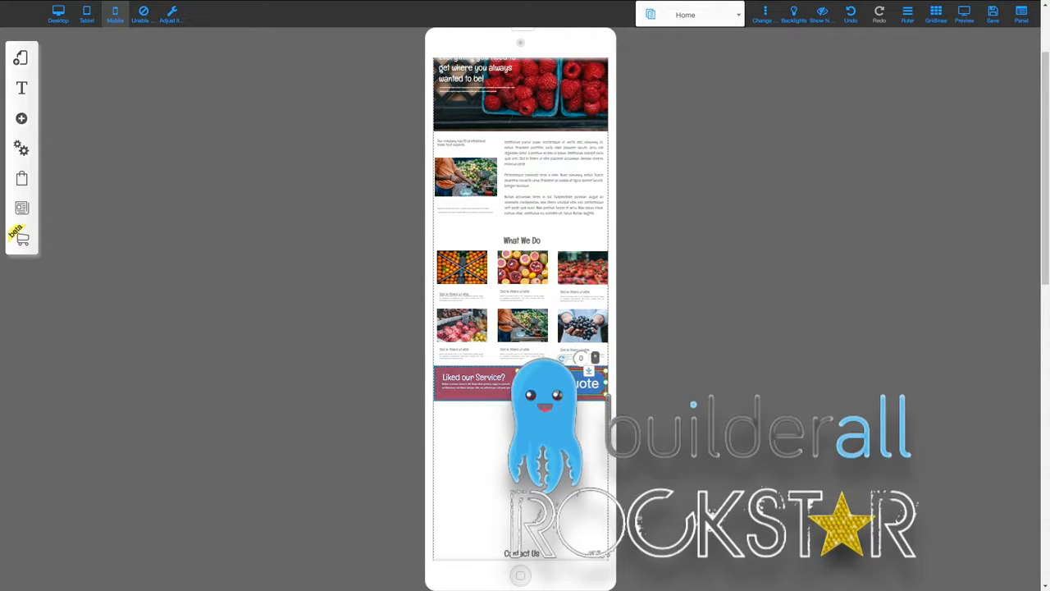
{"action": "left_click", "coordinate": [653, 392]}
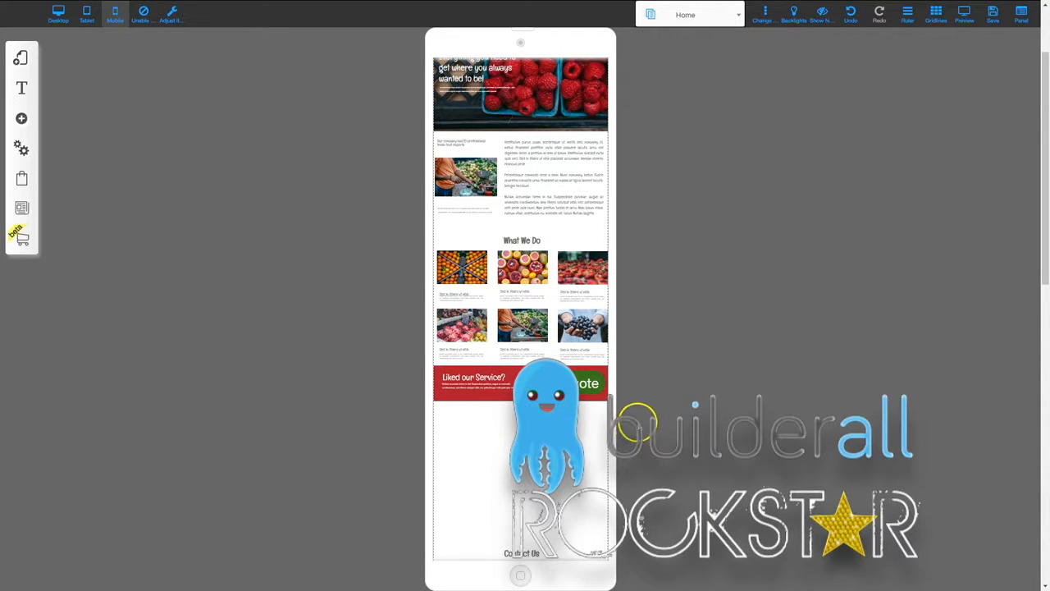
Step: Reduce the Get a Quote button's font size and make the button slimmer so it fits beside the Liked our Service? text
{"action": "right_click", "coordinate": [575, 386]}
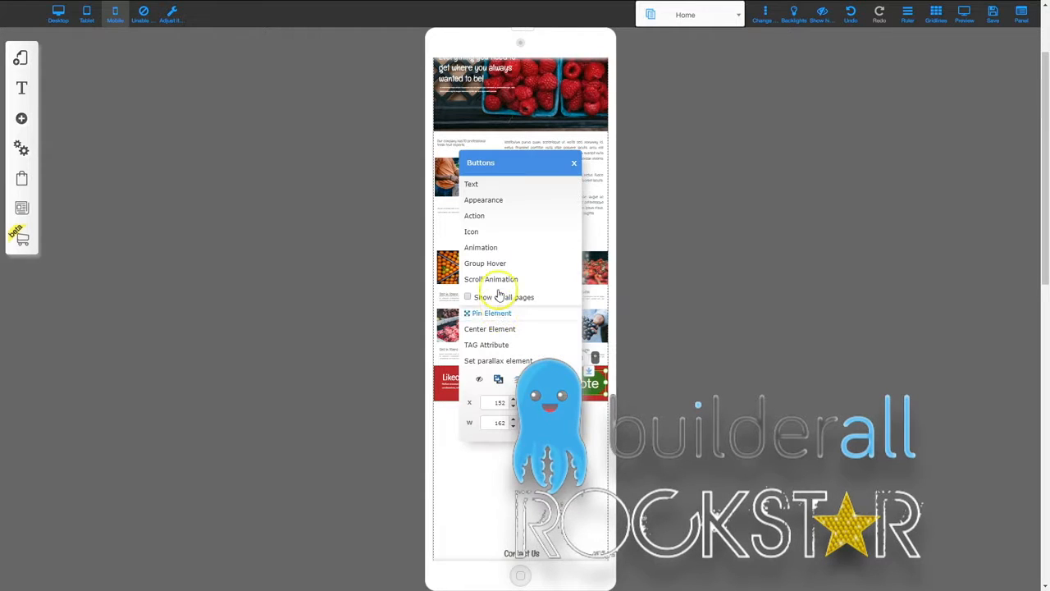
{"action": "left_click", "coordinate": [484, 200]}
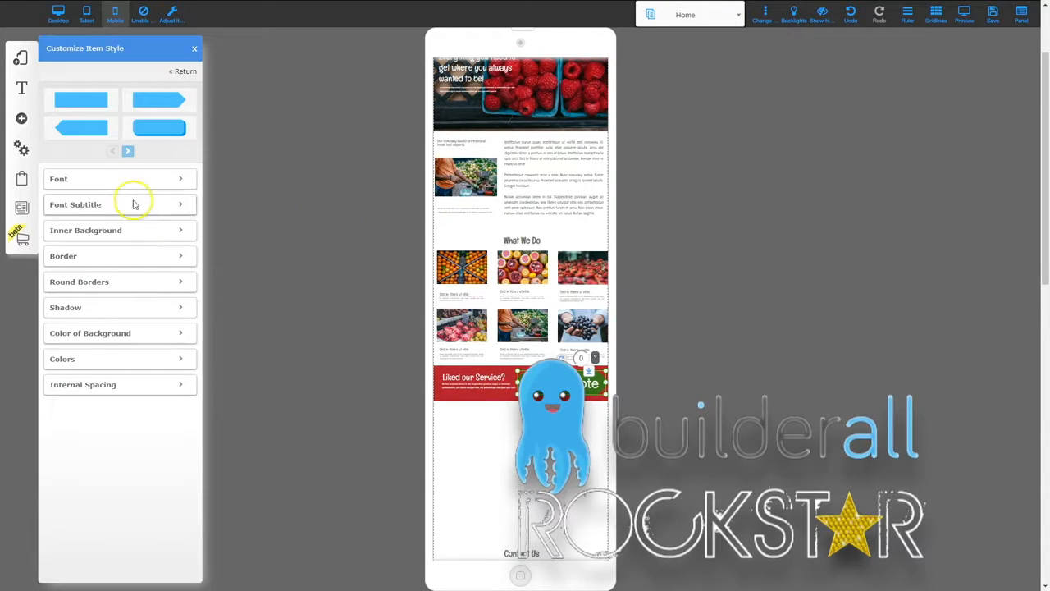
{"action": "left_click", "coordinate": [119, 177]}
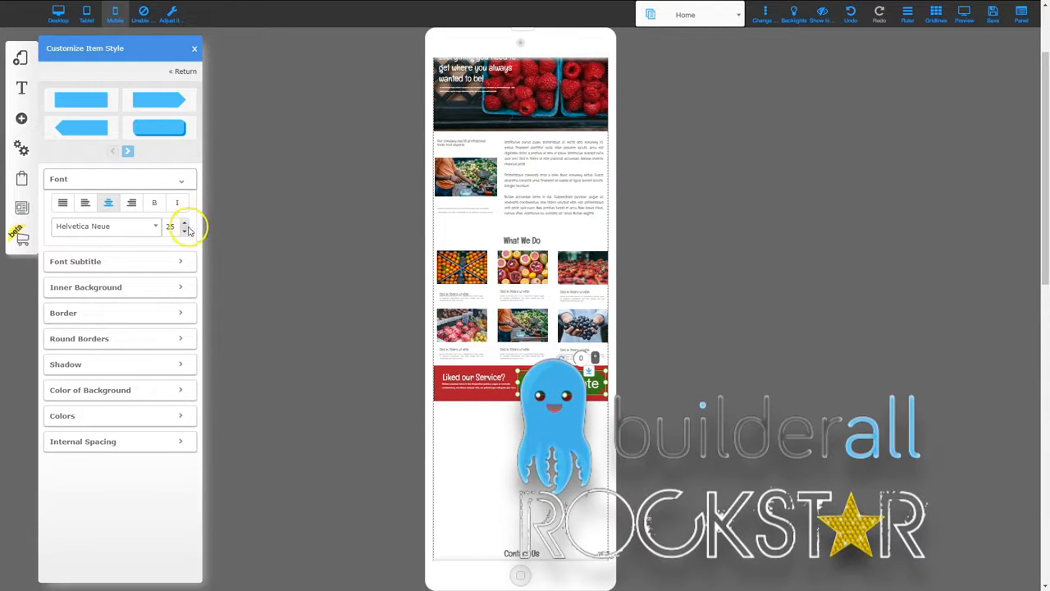
{"action": "left_click", "coordinate": [186, 232]}
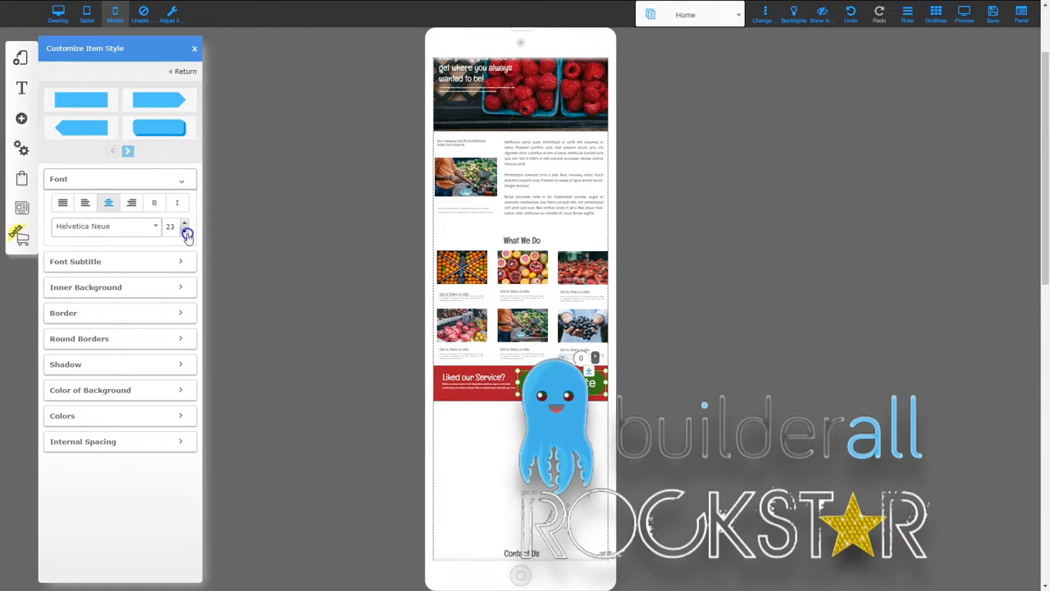
{"action": "left_click", "coordinate": [656, 384]}
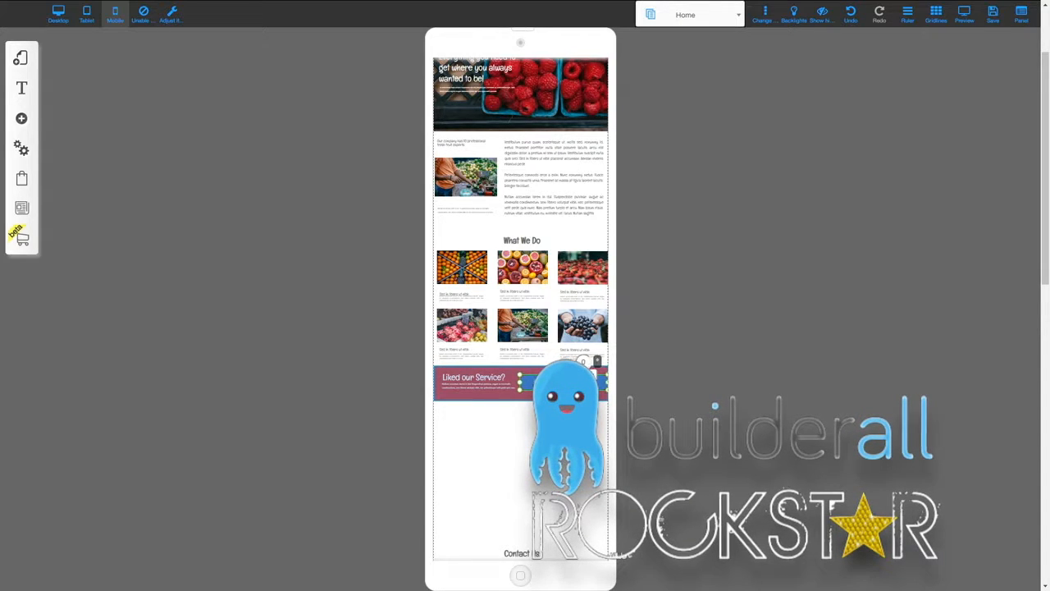
{"action": "left_click", "coordinate": [693, 364]}
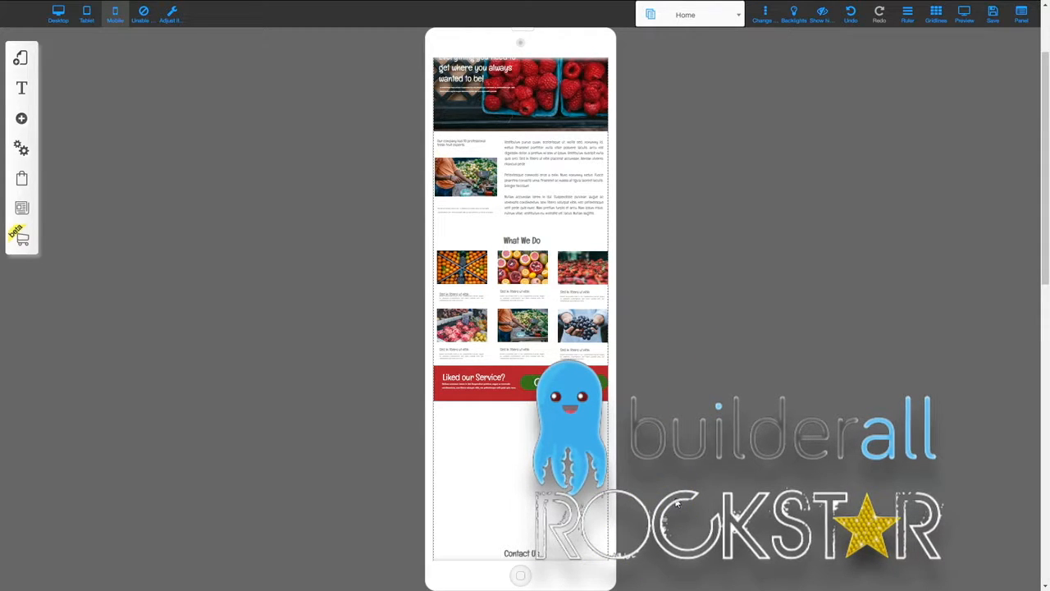
Step: Move the Contact Us section up against the red Liked our Service? section and push the Location section down below the SUBMIT button
{"action": "scroll", "coordinate": [618, 486], "scroll_direction": "down", "scroll_amount": 2}
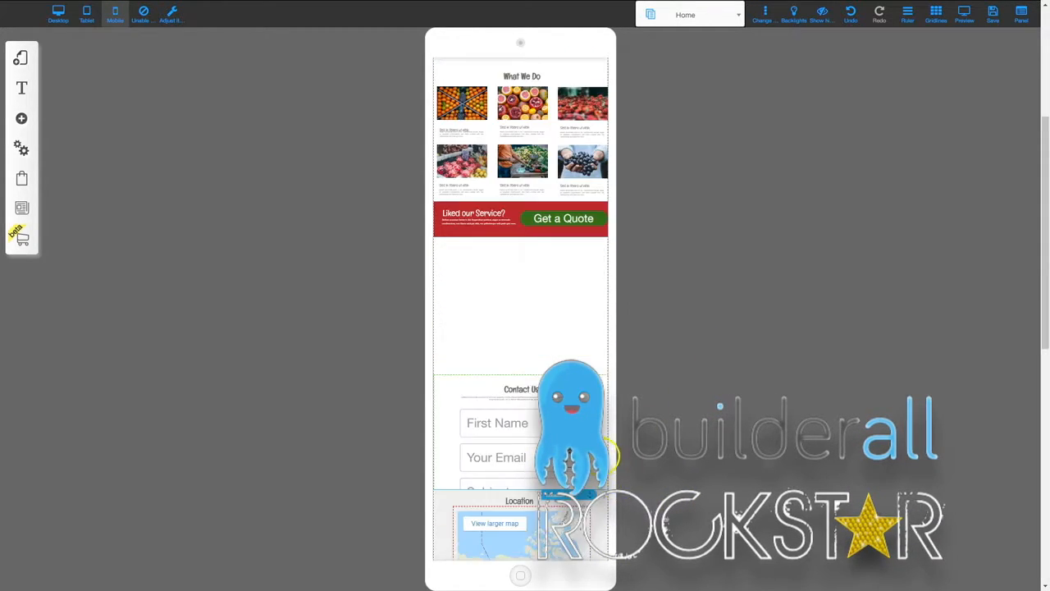
{"action": "left_click_drag", "start_coordinate": [594, 375], "coordinate": [589, 195]}
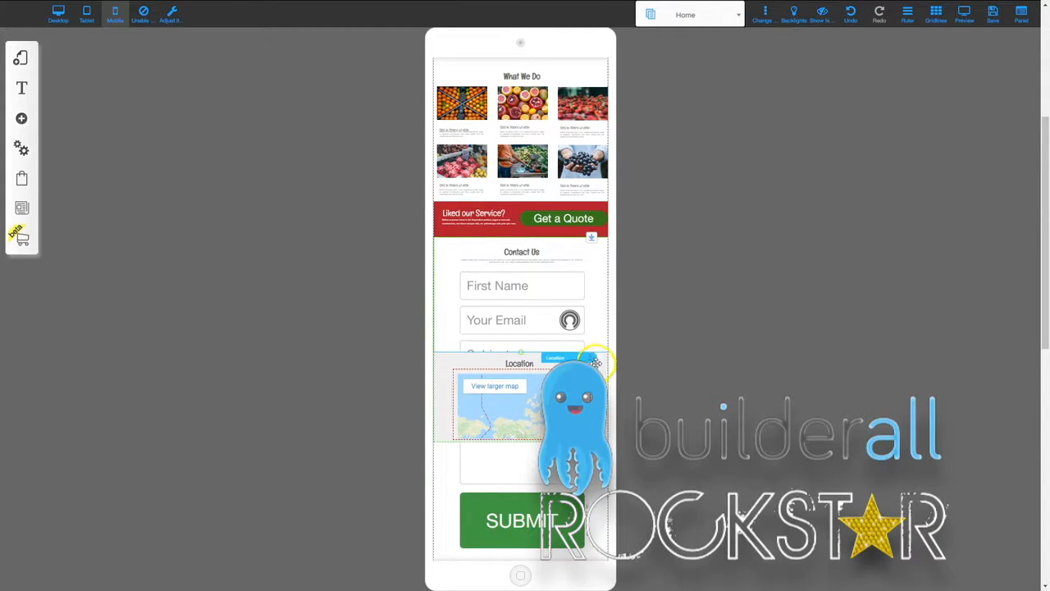
{"action": "left_click_drag", "start_coordinate": [592, 351], "coordinate": [578, 523]}
{"action": "scroll", "coordinate": [583, 527], "scroll_direction": "down", "scroll_amount": 1}
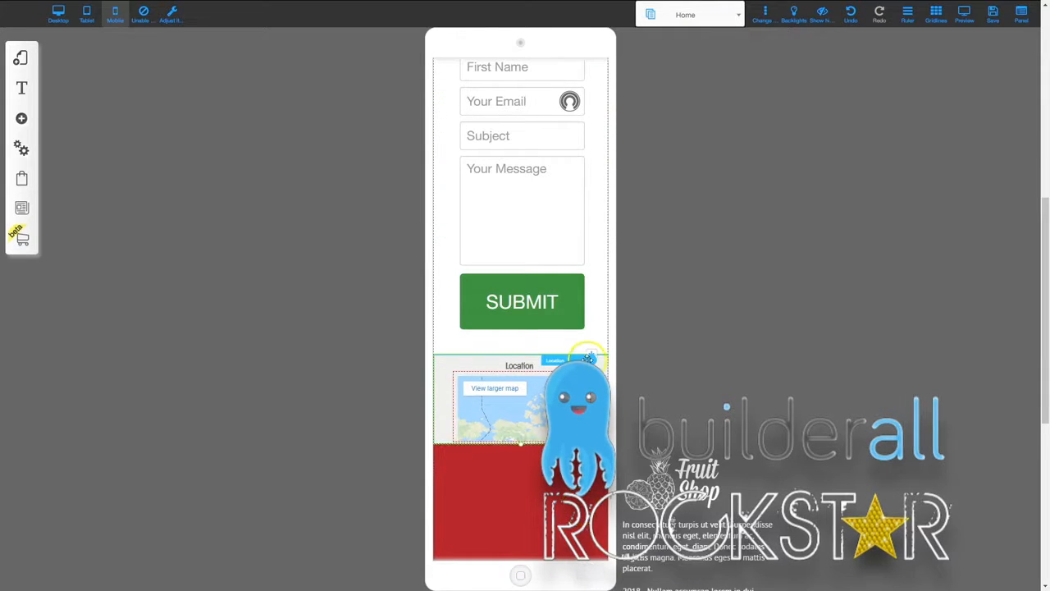
{"action": "left_click_drag", "start_coordinate": [592, 352], "coordinate": [595, 422]}
Step: Nudge the Contact Us heading and its small text up, and widen the contact form on both sides to nearly the full mobile width
{"action": "scroll", "coordinate": [599, 428], "scroll_direction": "up", "scroll_amount": 5}
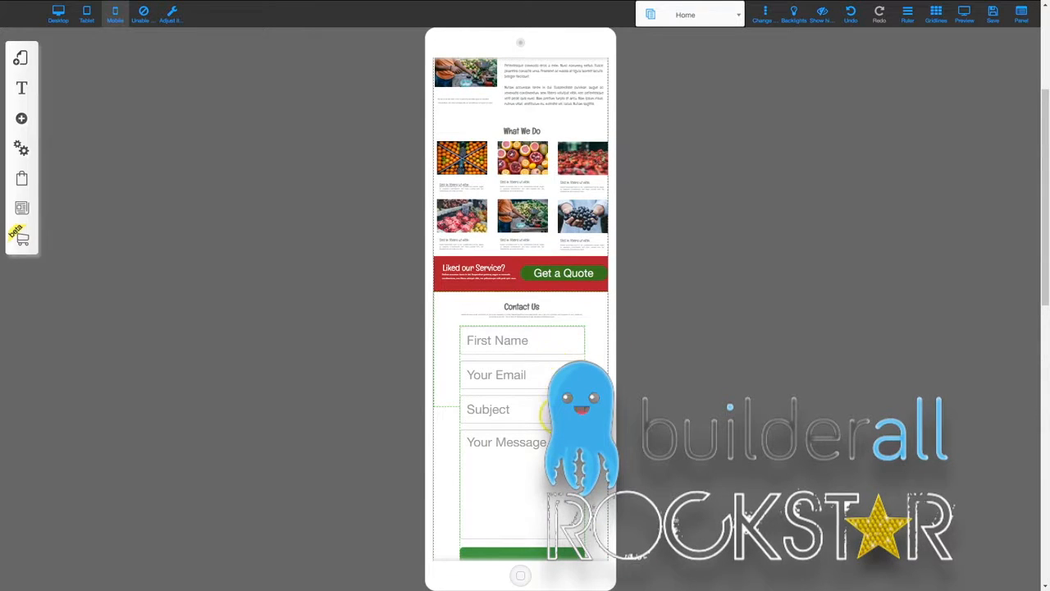
{"action": "left_click", "coordinate": [521, 305]}
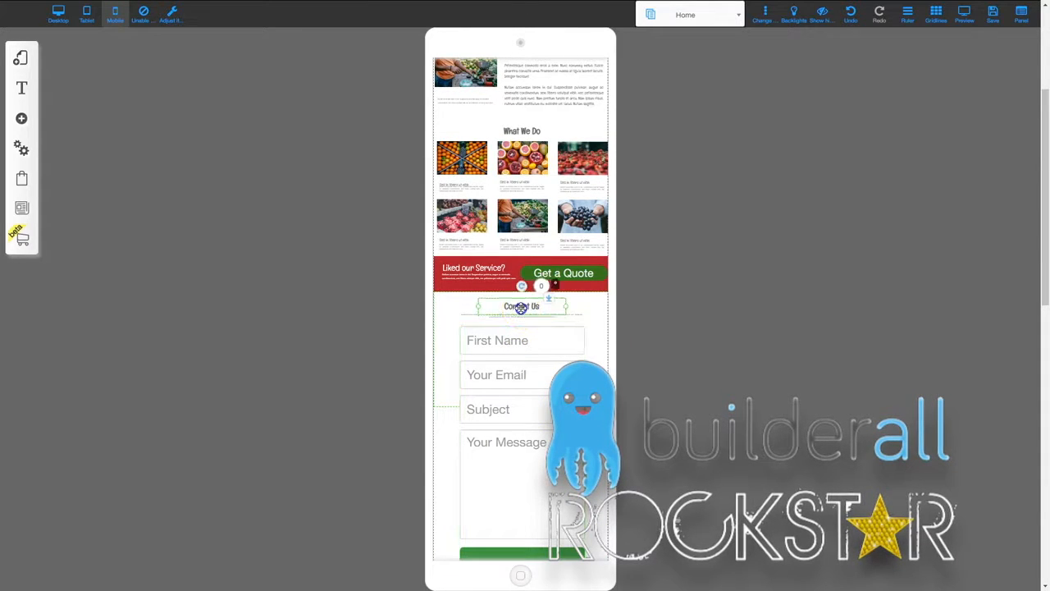
{"action": "left_click_drag", "start_coordinate": [521, 305], "coordinate": [521, 315]}
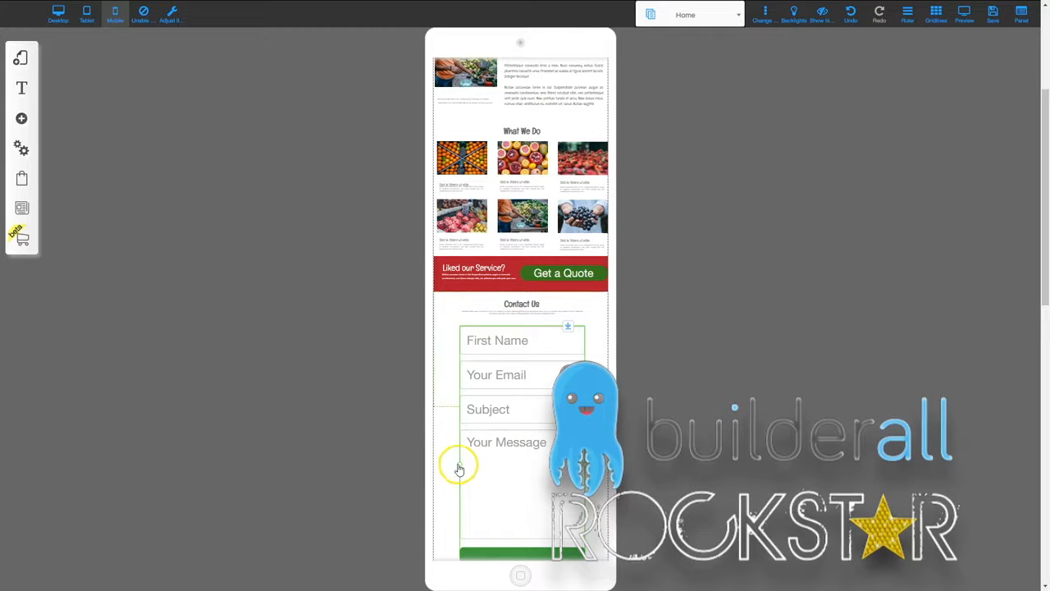
{"action": "left_click_drag", "start_coordinate": [458, 468], "coordinate": [442, 460]}
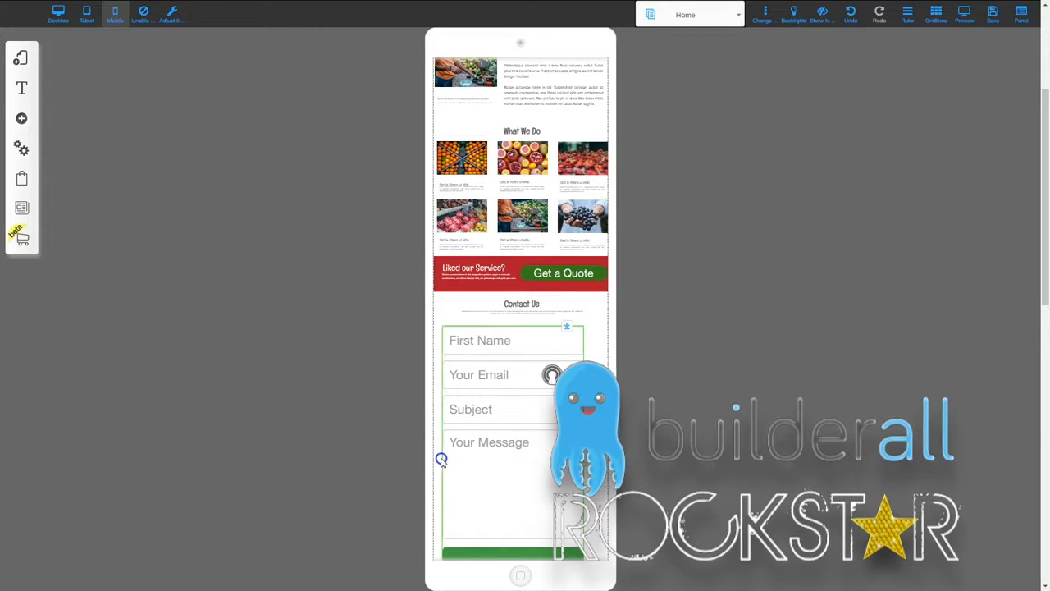
{"action": "left_click_drag", "start_coordinate": [583, 465], "coordinate": [547, 441]}
{"action": "scroll", "coordinate": [547, 441], "scroll_direction": "down", "scroll_amount": 1}
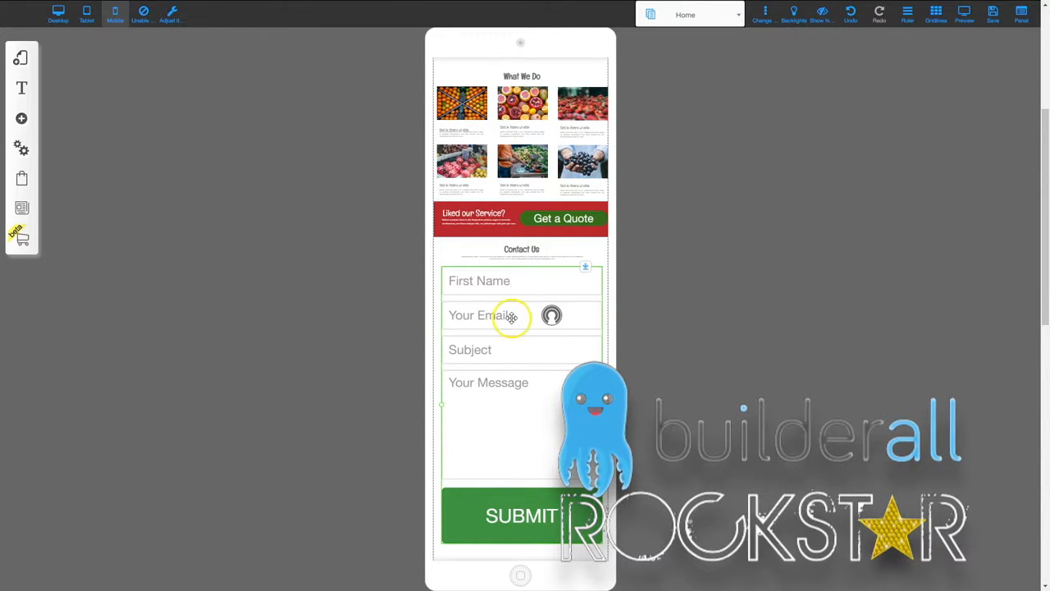
Step: Move the Location section up beneath the SUBMIT button, extend its lower edge slightly, and bring the red footer up against it
{"action": "scroll", "coordinate": [534, 382], "scroll_direction": "down", "scroll_amount": 5}
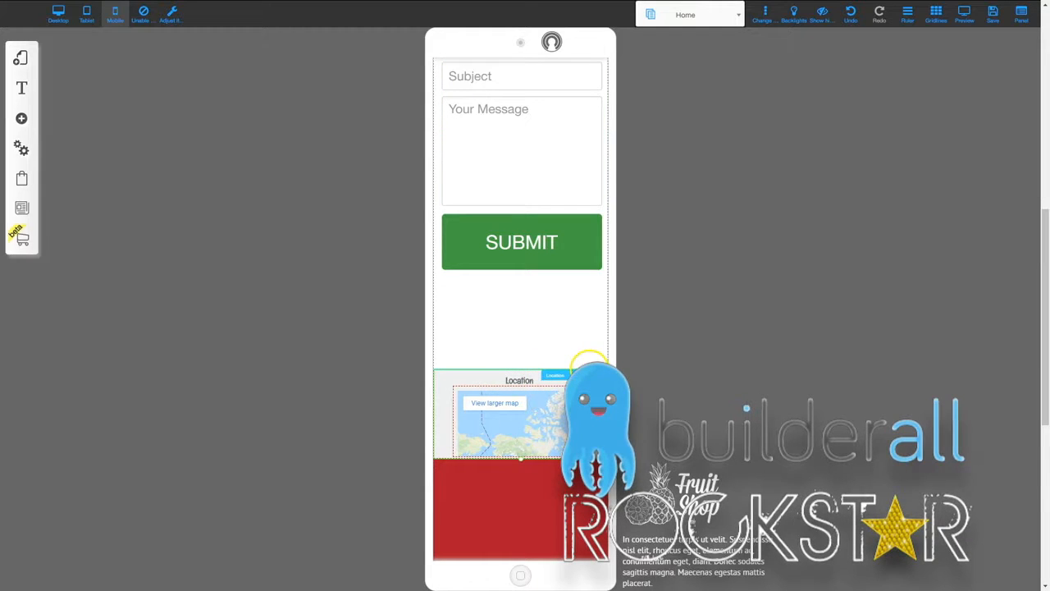
{"action": "left_click_drag", "start_coordinate": [591, 375], "coordinate": [592, 244]}
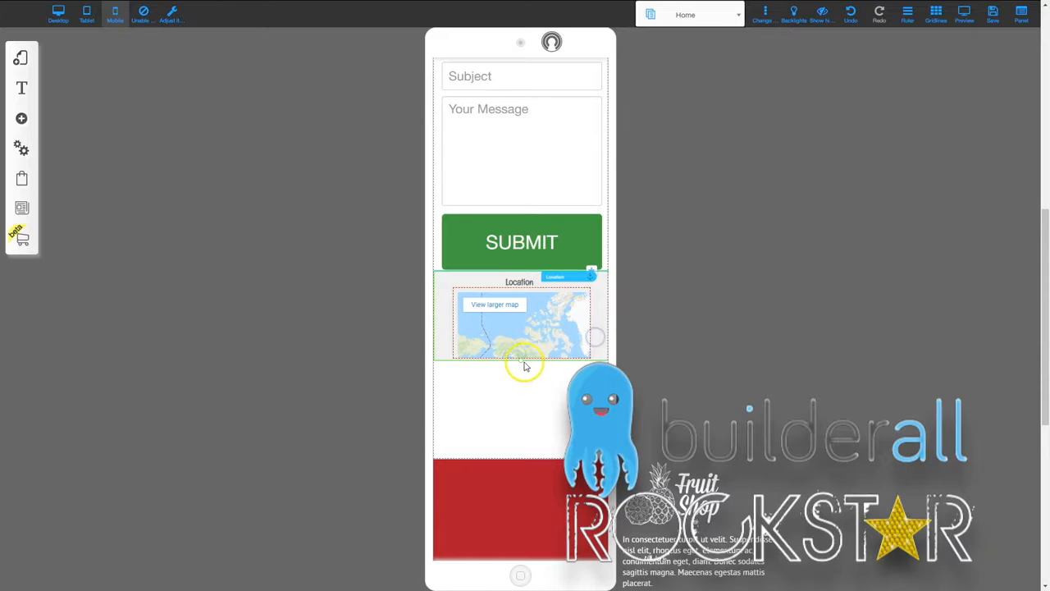
{"action": "mouse_move", "coordinate": [520, 359]}
{"action": "left_mouse_down"}
{"action": "mouse_move", "coordinate": [520, 382]}
{"action": "mouse_move", "coordinate": [523, 369]}
{"action": "left_mouse_up"}
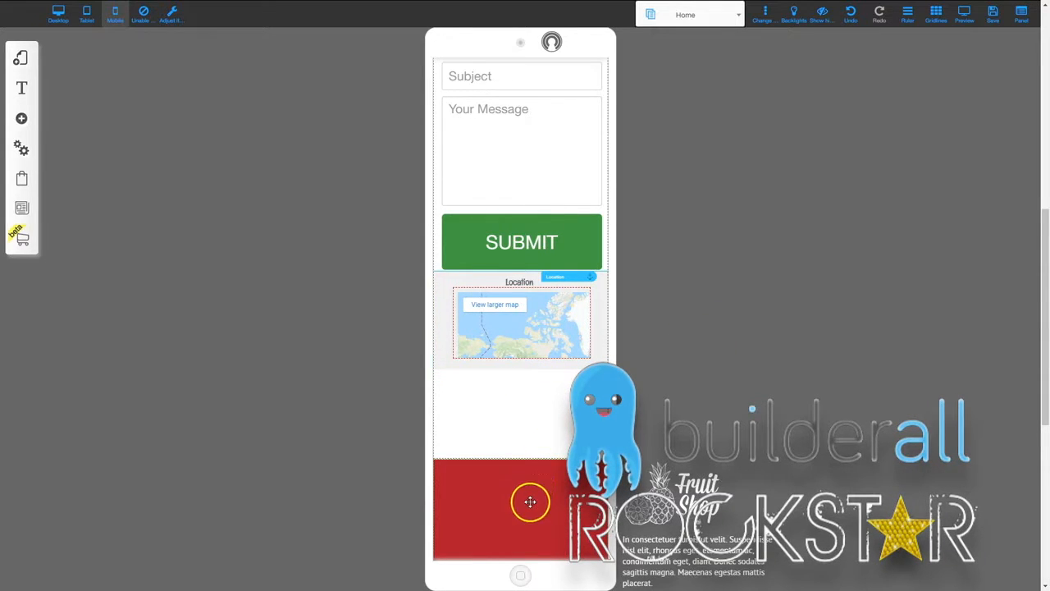
{"action": "left_click_drag", "start_coordinate": [550, 468], "coordinate": [550, 389]}
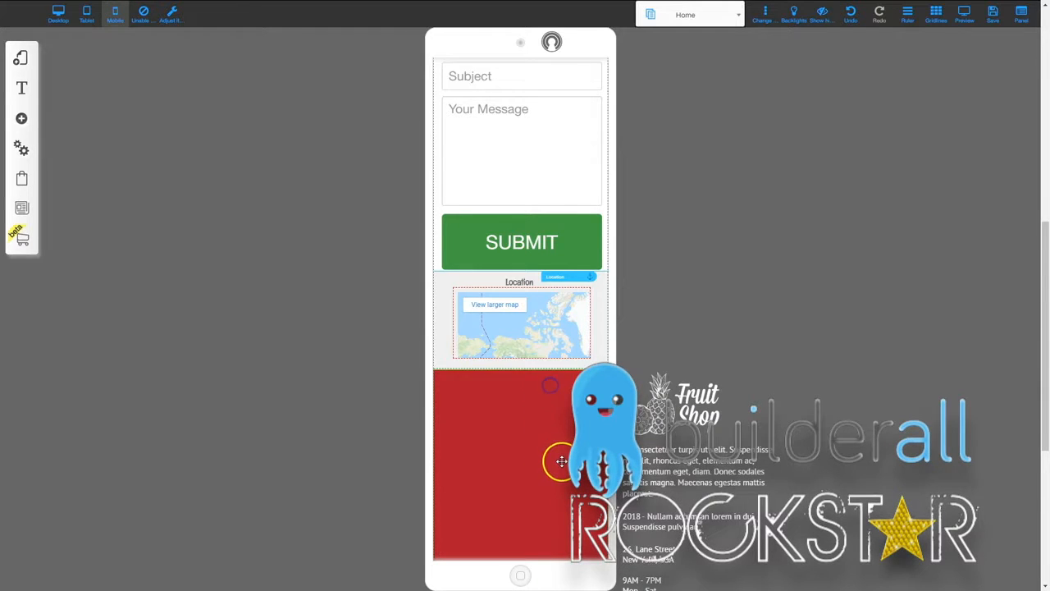
Step: Move the Fruit Shop logo and the 2018 text line into the red mobile footer, and hide the In consectetuer paragraph
{"action": "scroll", "coordinate": [561, 461], "scroll_direction": "down", "scroll_amount": 3}
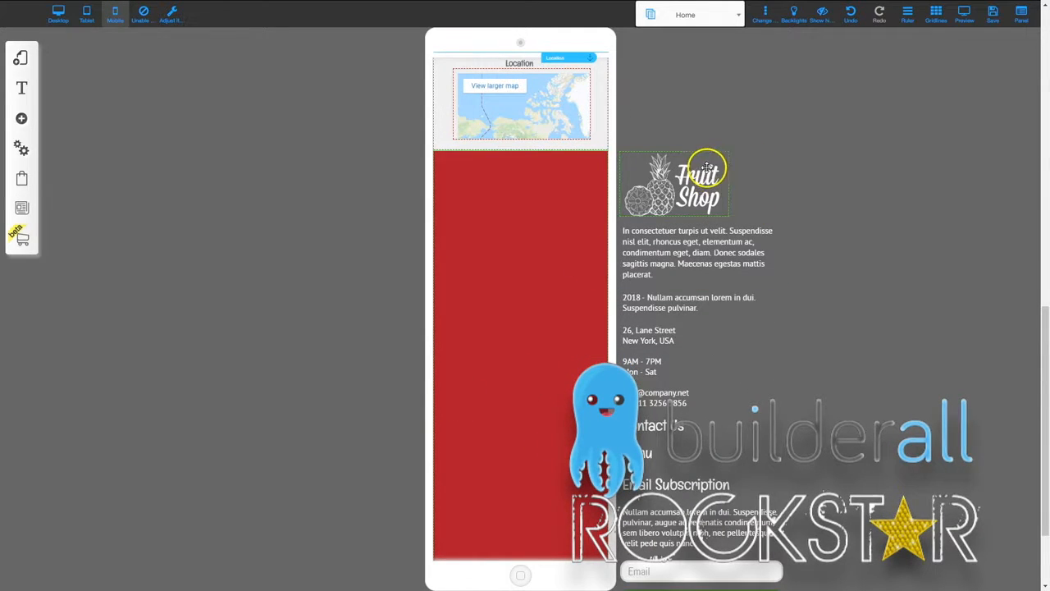
{"action": "left_click_drag", "start_coordinate": [707, 168], "coordinate": [538, 192]}
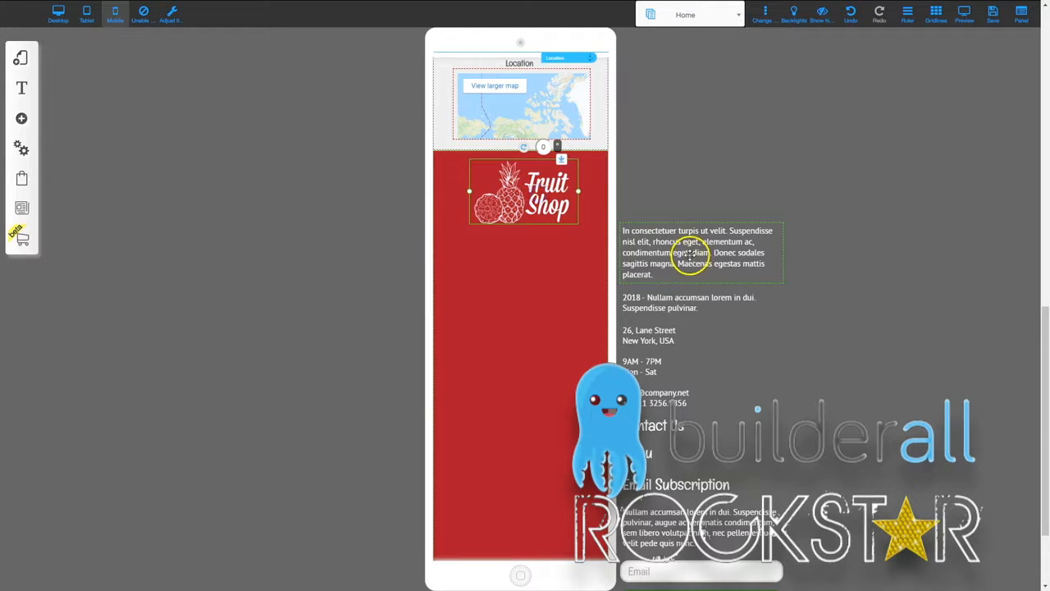
{"action": "left_click", "coordinate": [689, 256]}
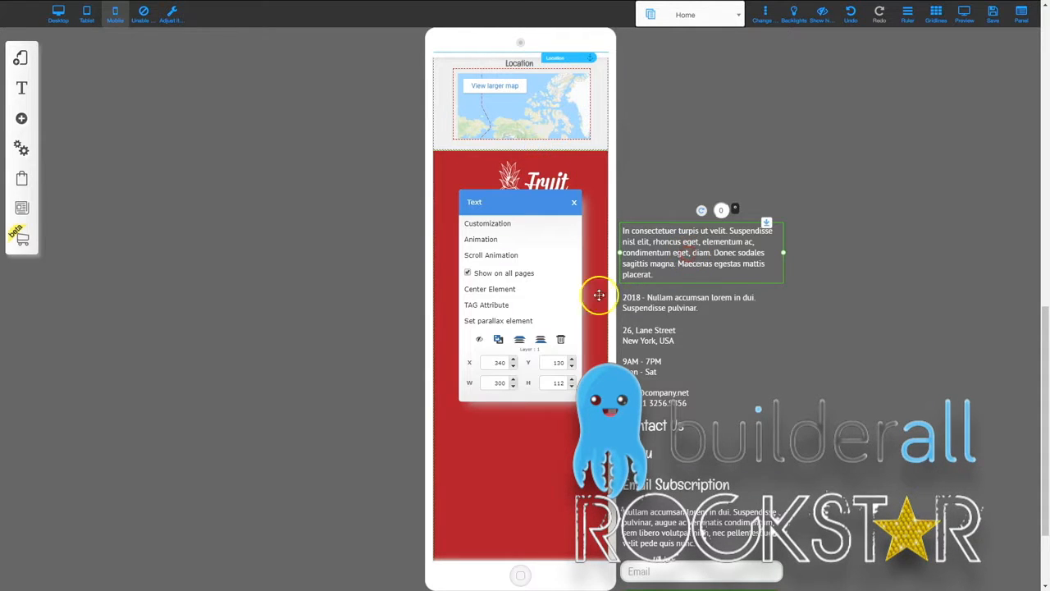
{"action": "left_click", "coordinate": [479, 341]}
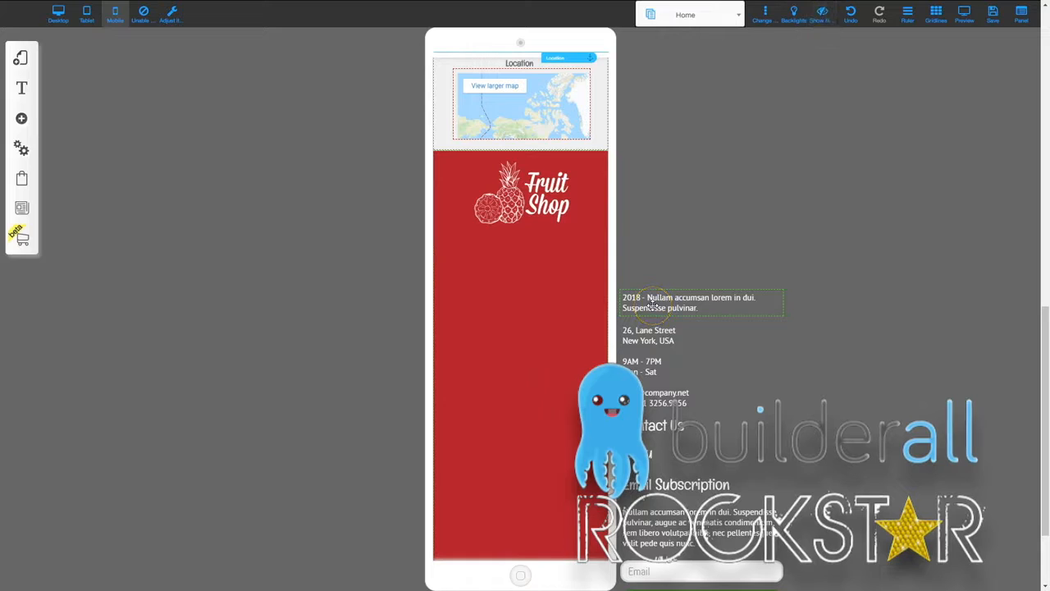
{"action": "left_click_drag", "start_coordinate": [651, 303], "coordinate": [478, 510]}
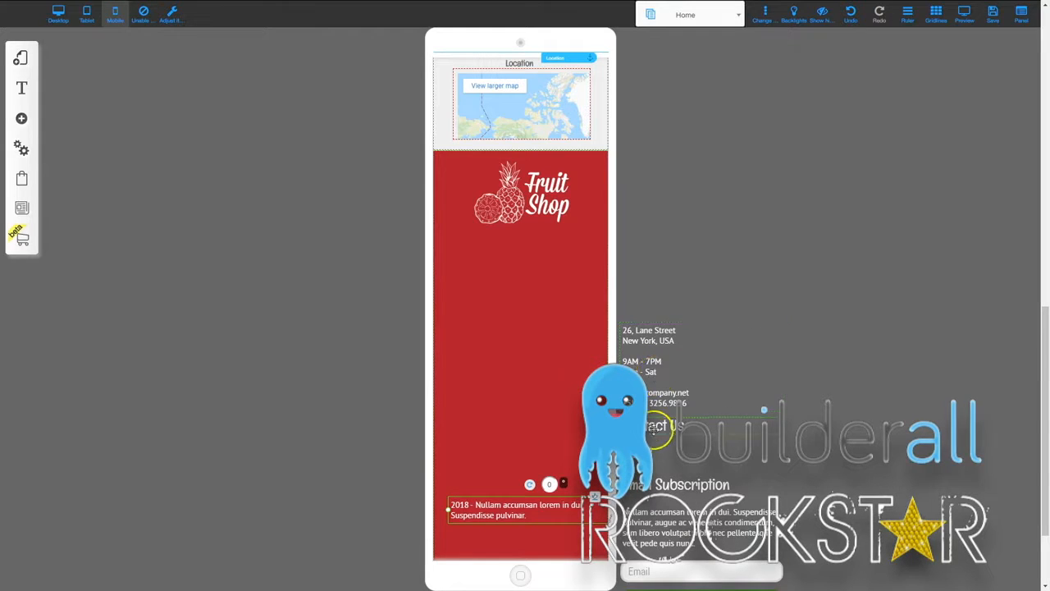
Step: Hide the address and opening hours text, the Contact Us heading and the Menu heading beside the mobile footer
{"action": "double_click", "coordinate": [649, 346]}
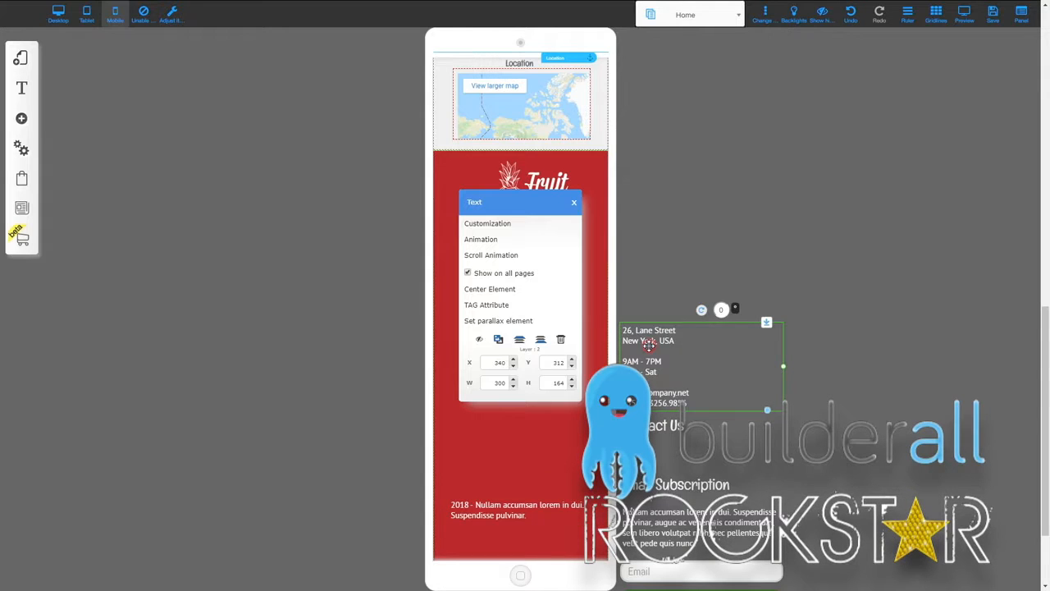
{"action": "left_click", "coordinate": [483, 338]}
{"action": "double_click", "coordinate": [661, 423]}
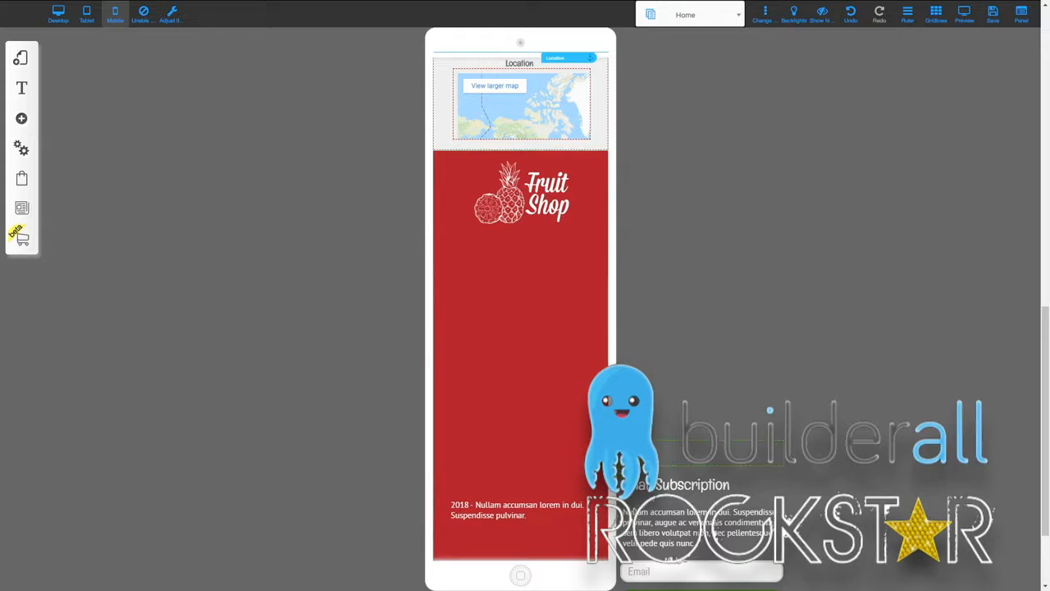
{"action": "double_click", "coordinate": [638, 453]}
{"action": "left_click", "coordinate": [483, 342]}
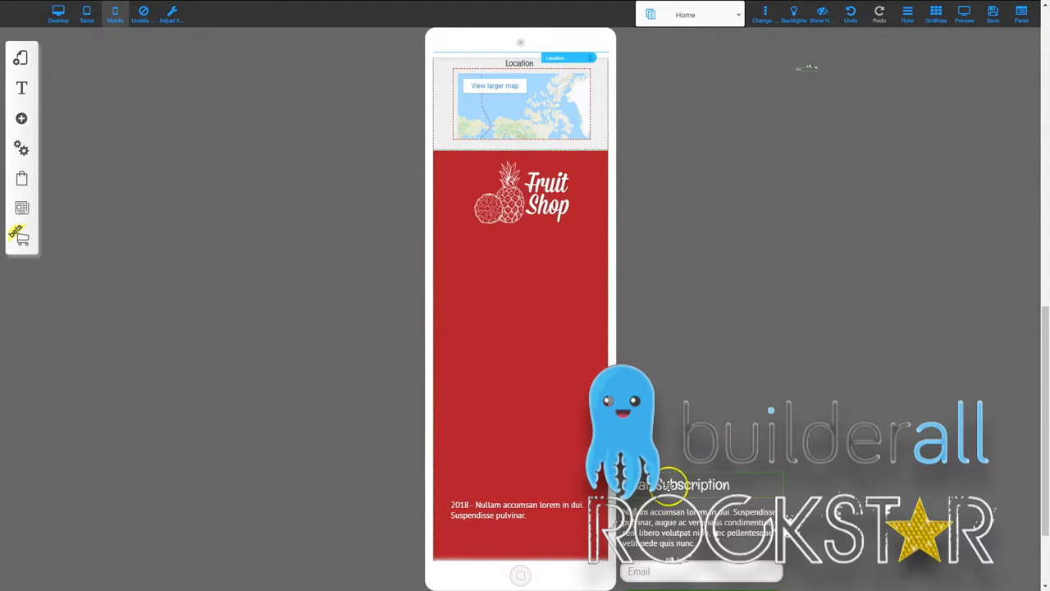
Step: Place the Email Subscription heading and its email form under the footer logo, leaving the Nullam accumsan paragraph outside the mobile area
{"action": "left_click_drag", "start_coordinate": [671, 484], "coordinate": [703, 329]}
{"action": "left_click_drag", "start_coordinate": [668, 515], "coordinate": [704, 366]}
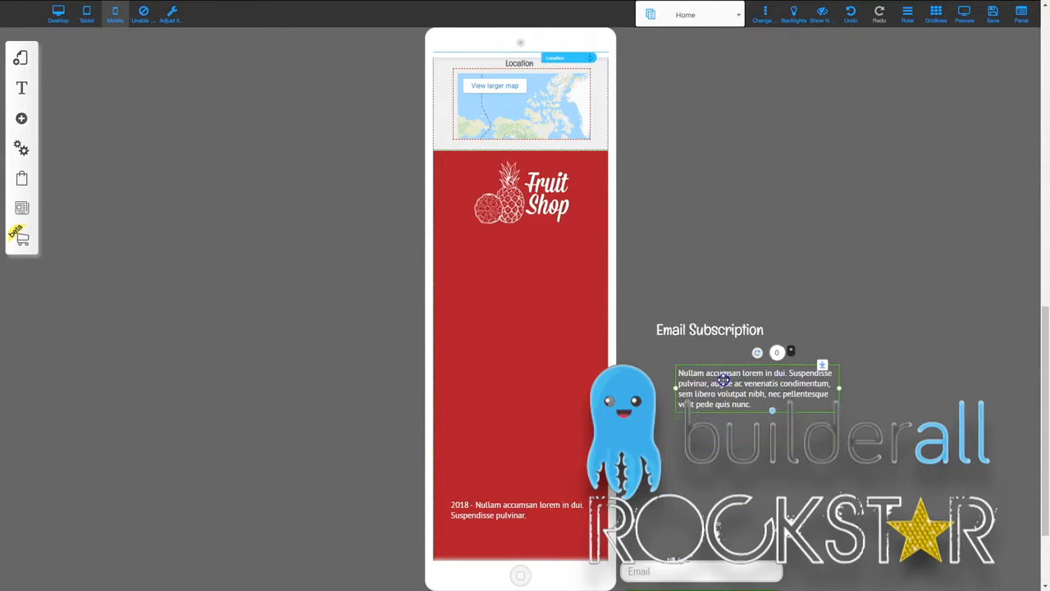
{"action": "left_click_drag", "start_coordinate": [692, 579], "coordinate": [720, 254]}
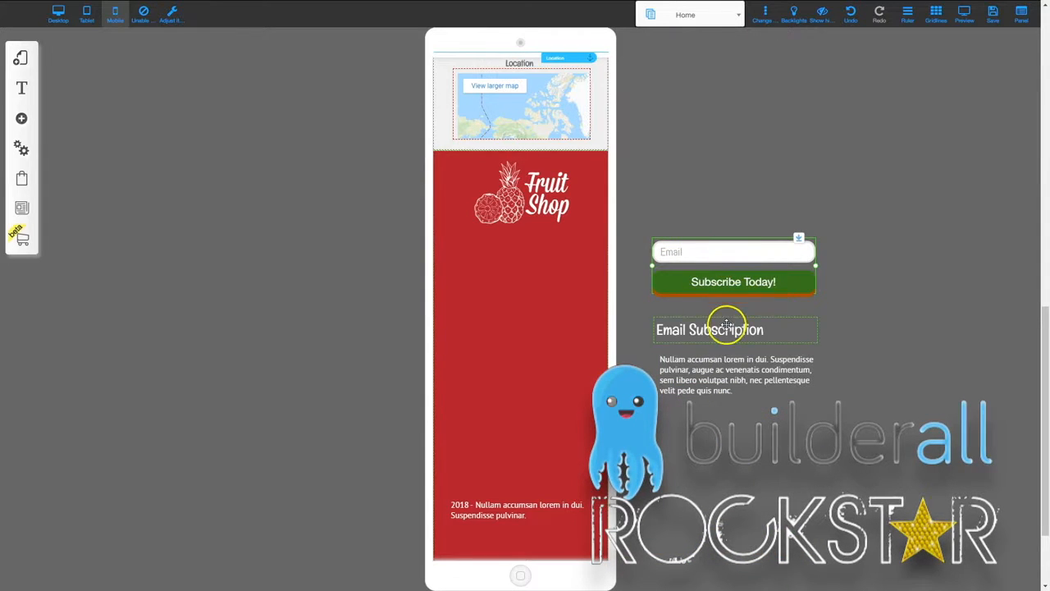
{"action": "left_click_drag", "start_coordinate": [727, 325], "coordinate": [508, 238]}
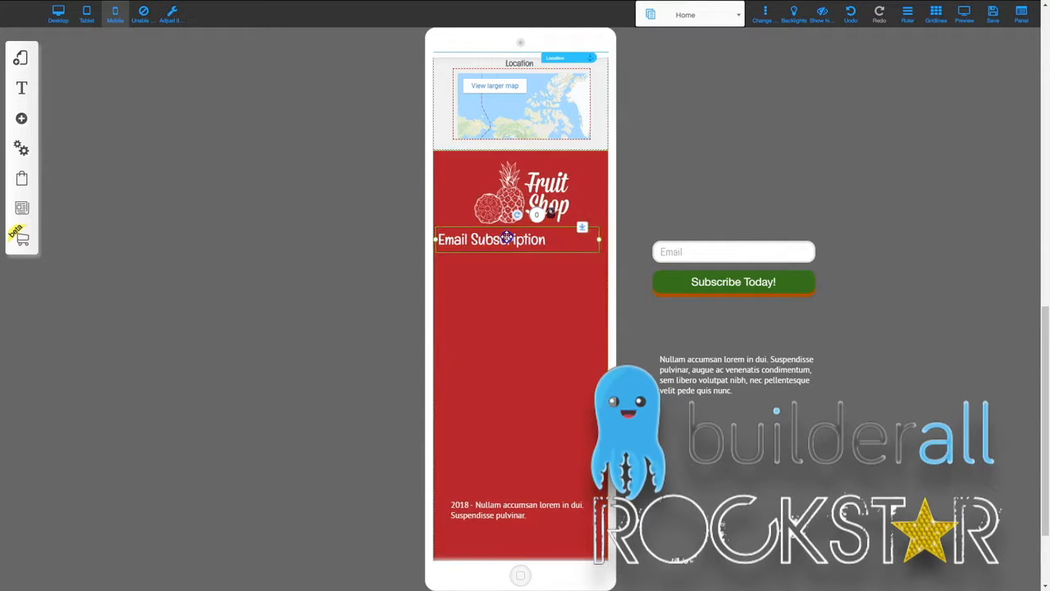
{"action": "left_click_drag", "start_coordinate": [749, 253], "coordinate": [533, 269]}
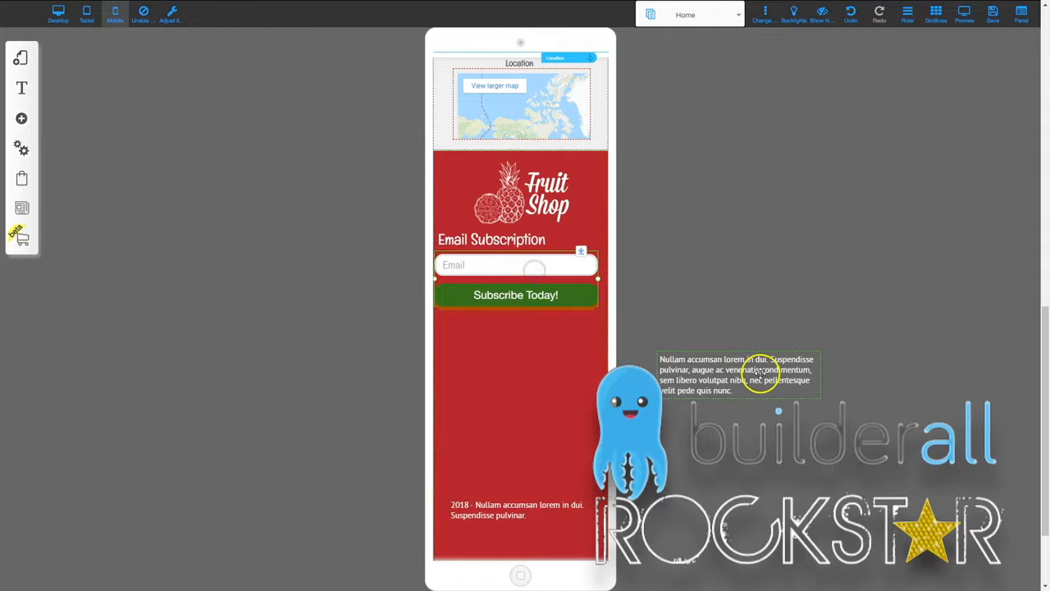
Step: Place the burger menu beneath the footer logo and position the Email Subscription heading with its form just below the menu
{"action": "scroll", "coordinate": [691, 455], "scroll_direction": "down", "scroll_amount": 2}
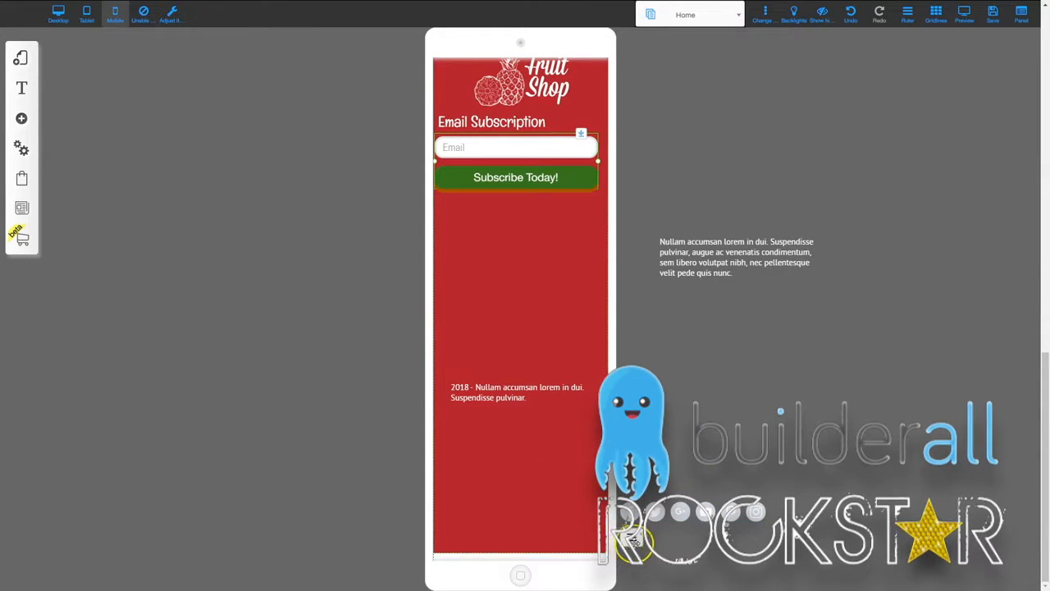
{"action": "left_click_drag", "start_coordinate": [607, 499], "coordinate": [519, 216]}
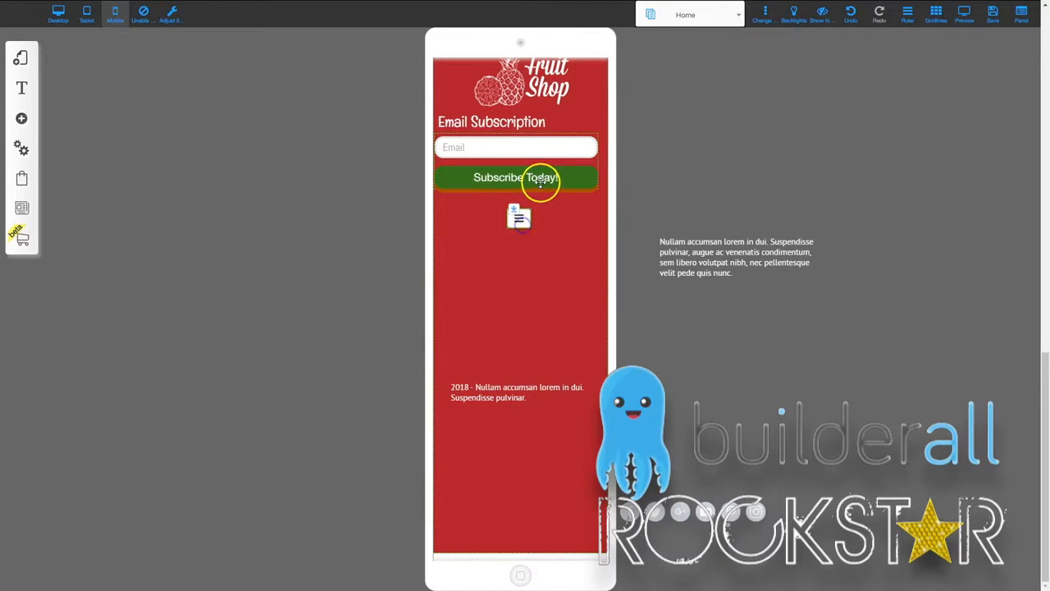
{"action": "left_click", "coordinate": [530, 118]}
{"action": "left_click_drag", "start_coordinate": [581, 108], "coordinate": [573, 215]}
{"action": "left_click_drag", "start_coordinate": [519, 324], "coordinate": [525, 129]}
{"action": "left_click", "coordinate": [520, 233]}
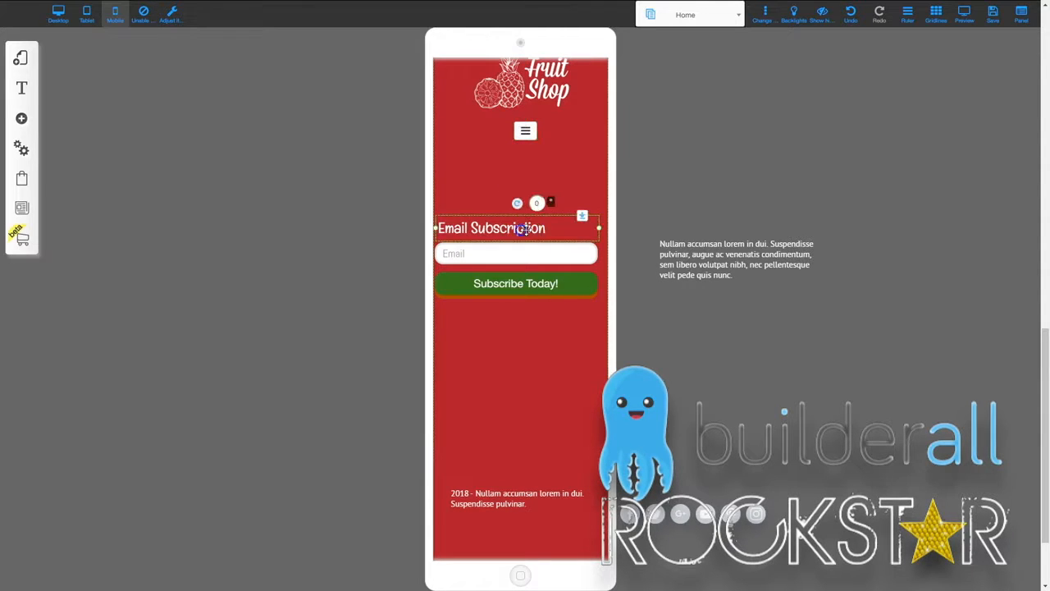
{"action": "left_click_drag", "start_coordinate": [581, 215], "coordinate": [582, 150]}
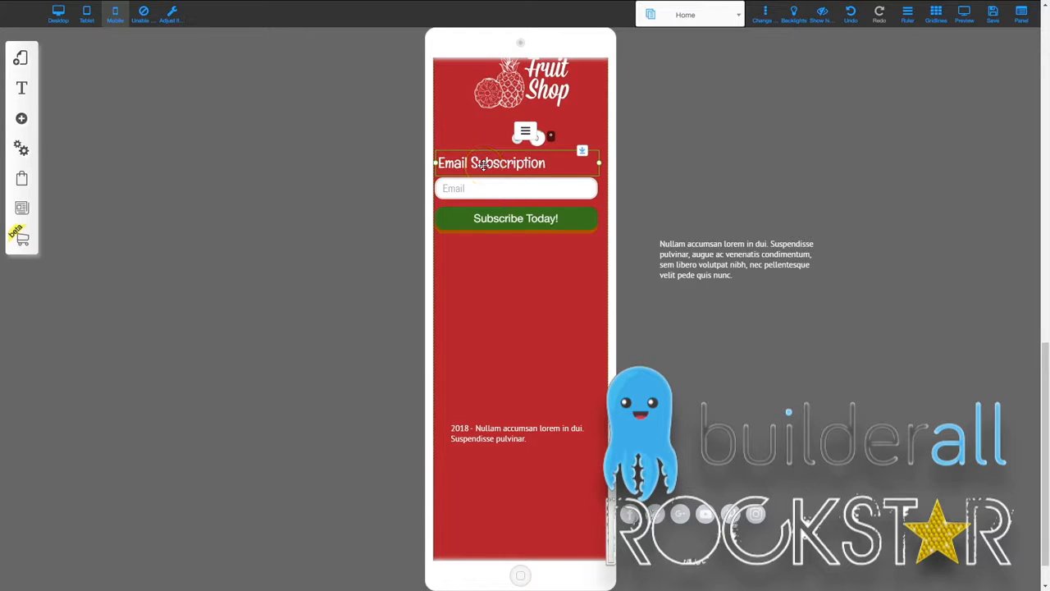
Step: Move the social icons and the 2018 text below the Subscribe Today! button, and hide the leftover Nullam accumsan paragraph
{"action": "left_click", "coordinate": [699, 244]}
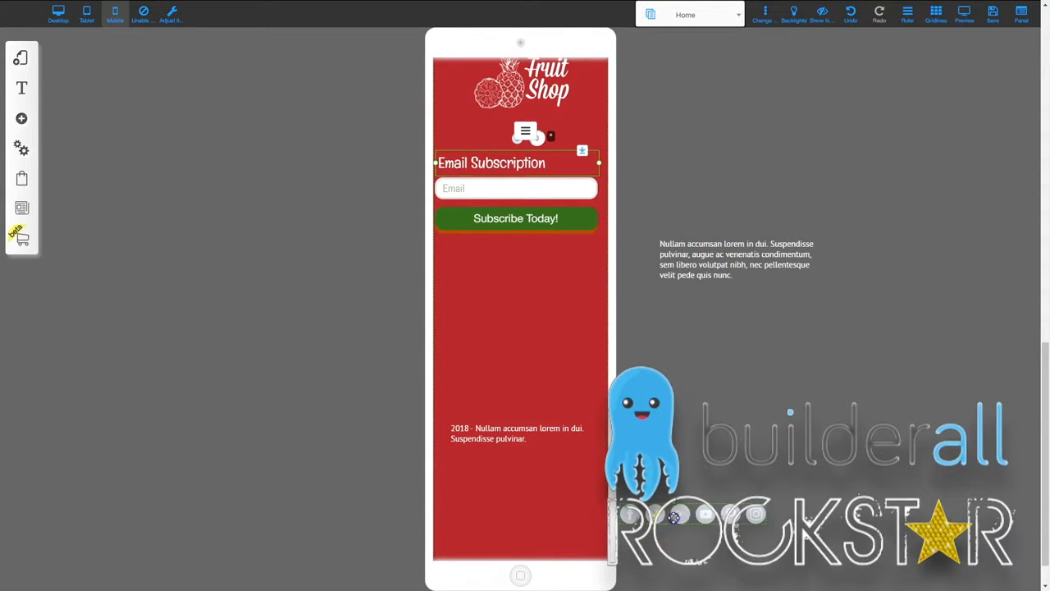
{"action": "left_click_drag", "start_coordinate": [674, 517], "coordinate": [502, 258]}
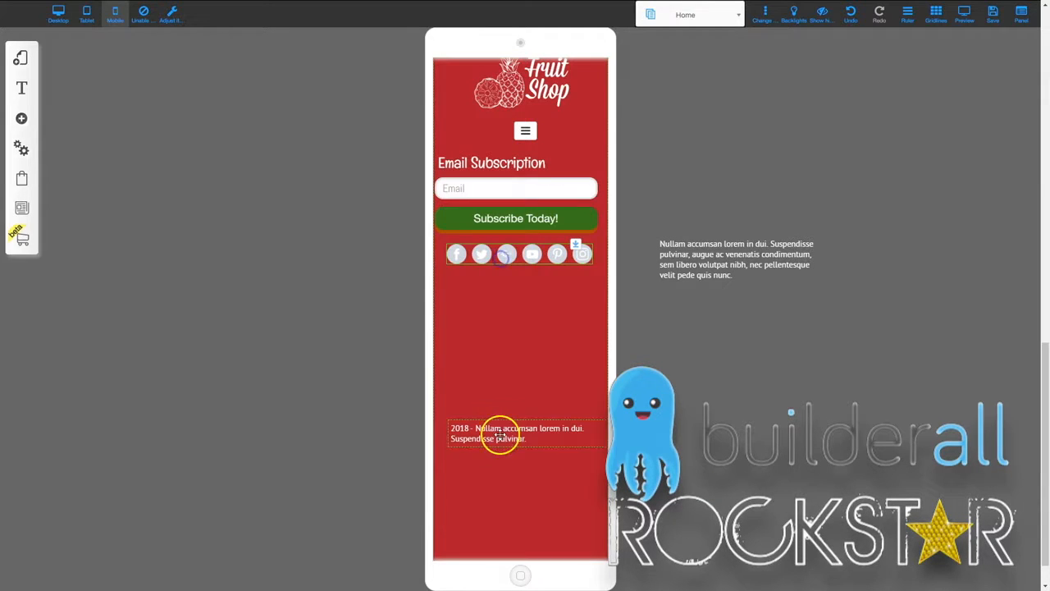
{"action": "left_click_drag", "start_coordinate": [500, 435], "coordinate": [493, 291]}
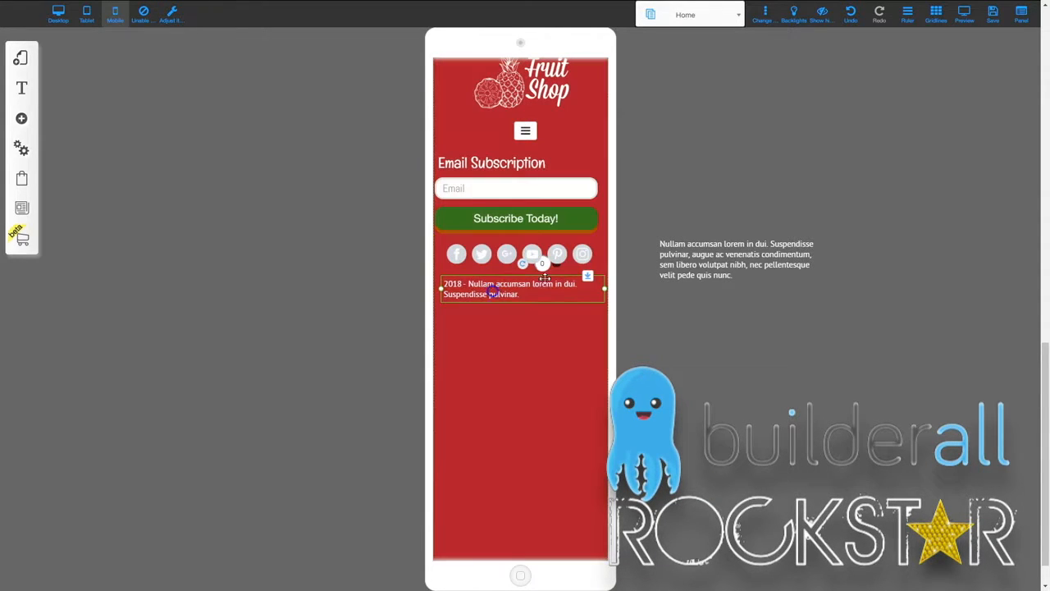
{"action": "right_click", "coordinate": [680, 270]}
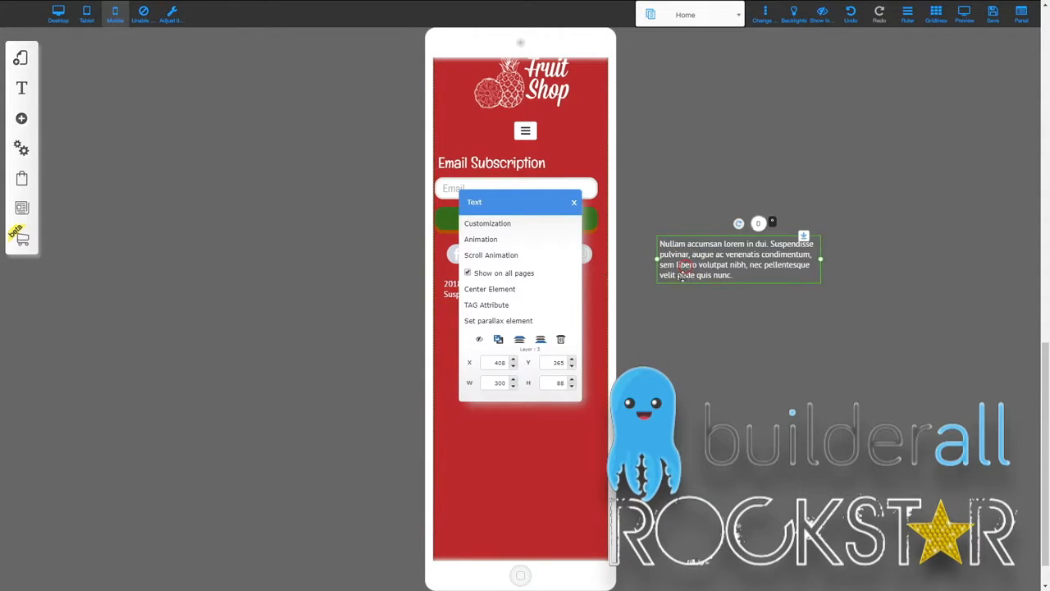
{"action": "left_click", "coordinate": [479, 340]}
Step: Center the Fruit Shop logo in the red footer and raise the footer's lower edge to just beneath the 2018 text
{"action": "scroll", "coordinate": [517, 351], "scroll_direction": "up", "scroll_amount": 1}
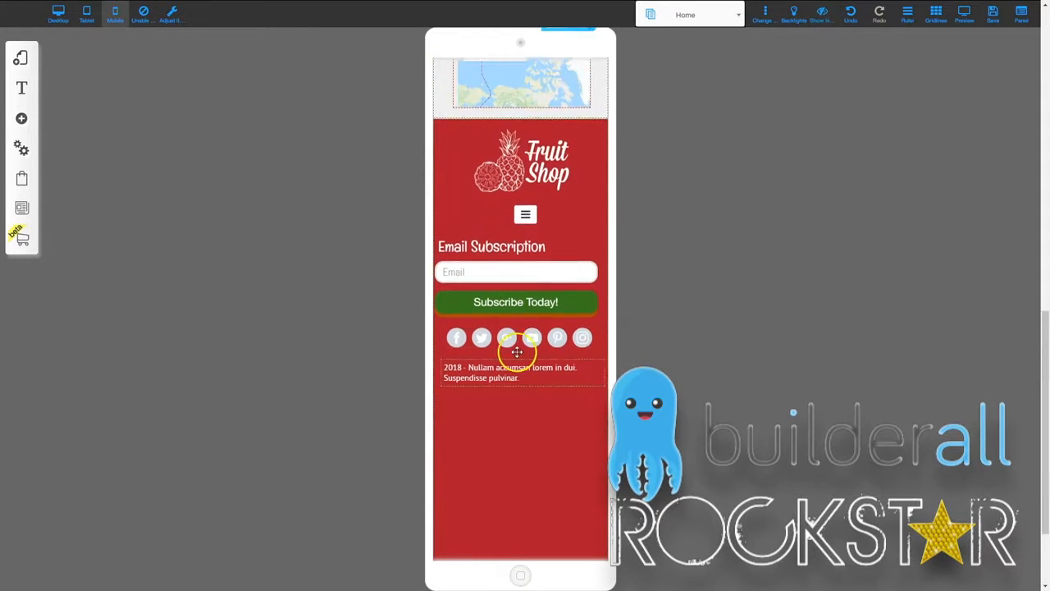
{"action": "right_click", "coordinate": [544, 223]}
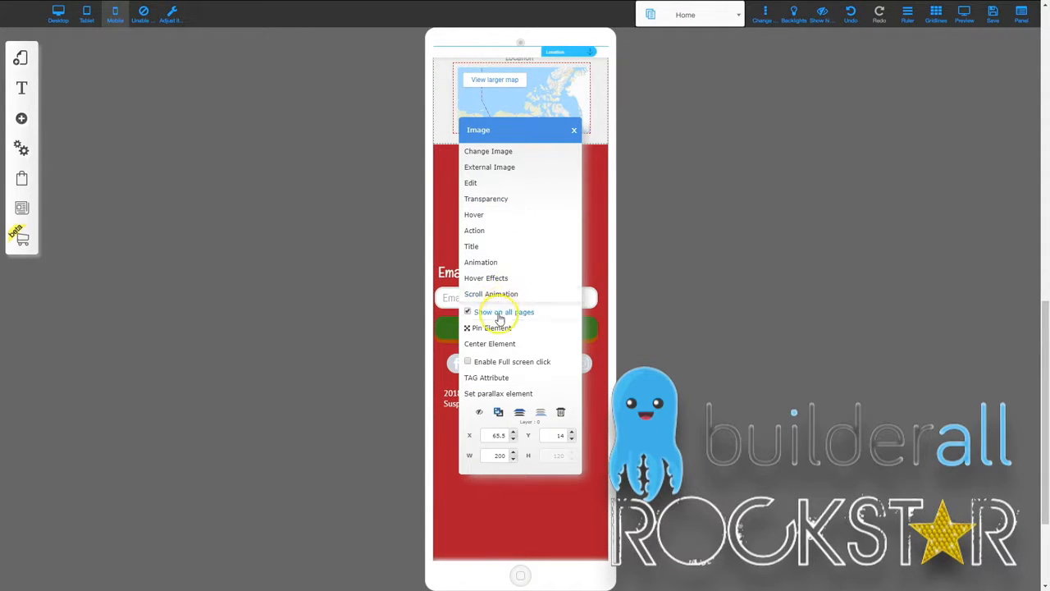
{"action": "left_click", "coordinate": [493, 343]}
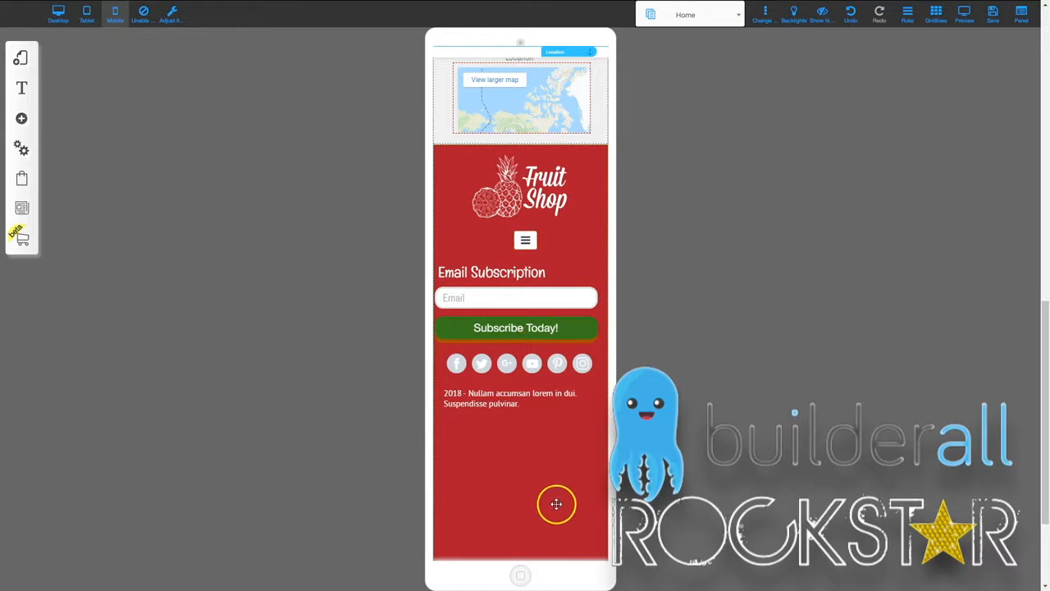
{"action": "scroll", "coordinate": [557, 503], "scroll_direction": "down", "scroll_amount": 3}
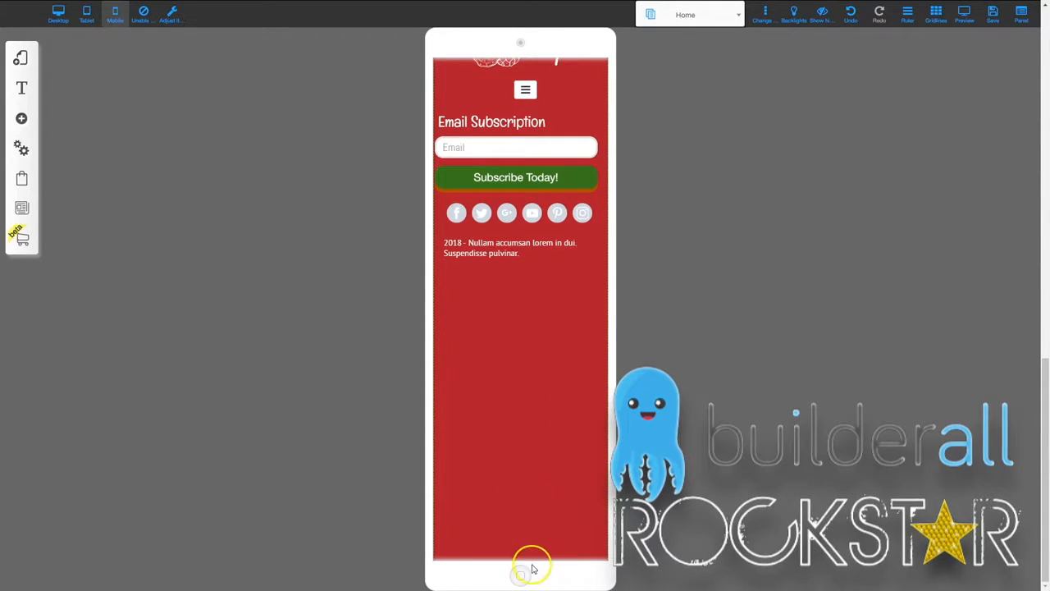
{"action": "scroll", "coordinate": [550, 476], "scroll_direction": "down", "scroll_amount": 2}
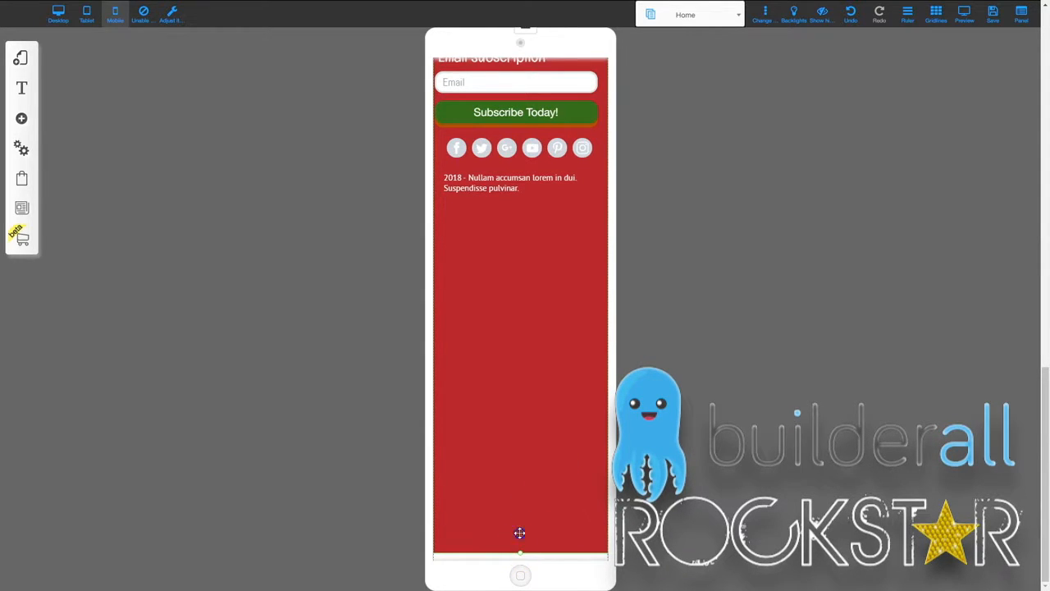
{"action": "scroll", "coordinate": [519, 532], "scroll_direction": "up", "scroll_amount": 7}
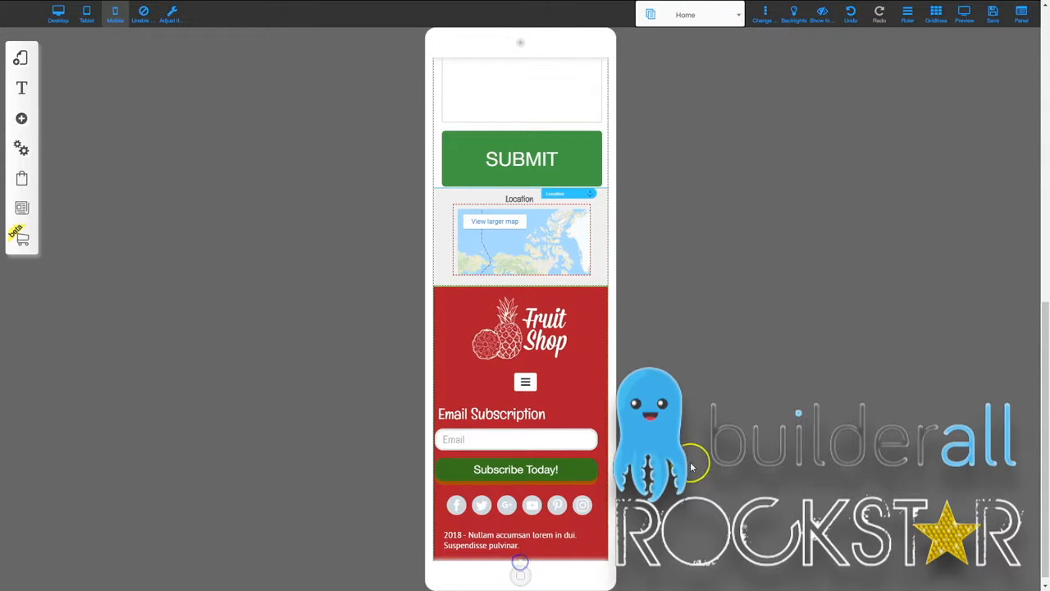
Step: Shift the footer logo slightly to the left and center the burger menu beneath it
{"action": "left_click", "coordinate": [521, 329]}
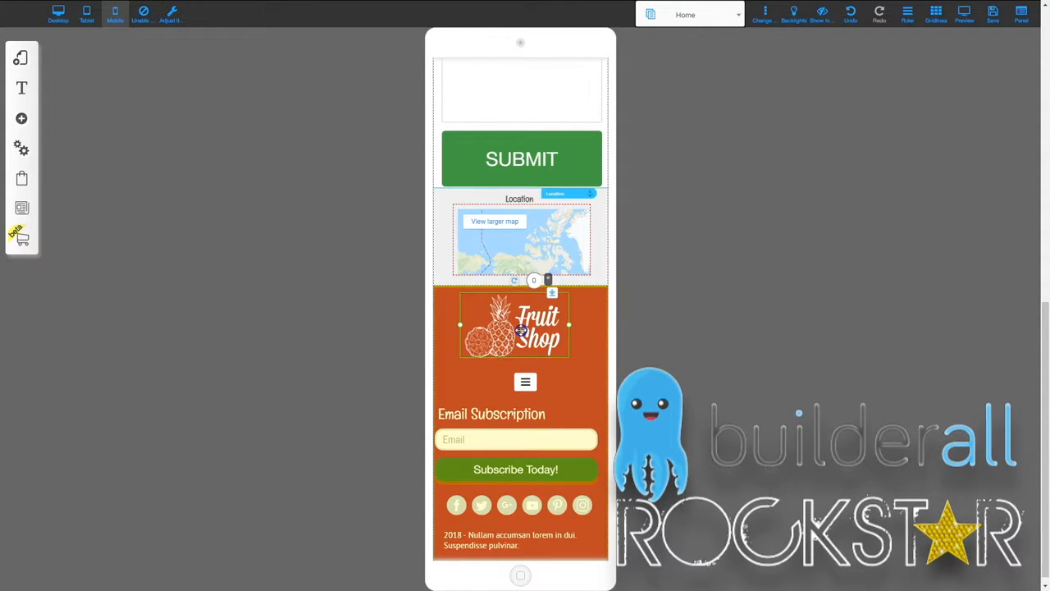
{"action": "left_click_drag", "start_coordinate": [521, 330], "coordinate": [522, 331]}
{"action": "left_click", "coordinate": [526, 383]}
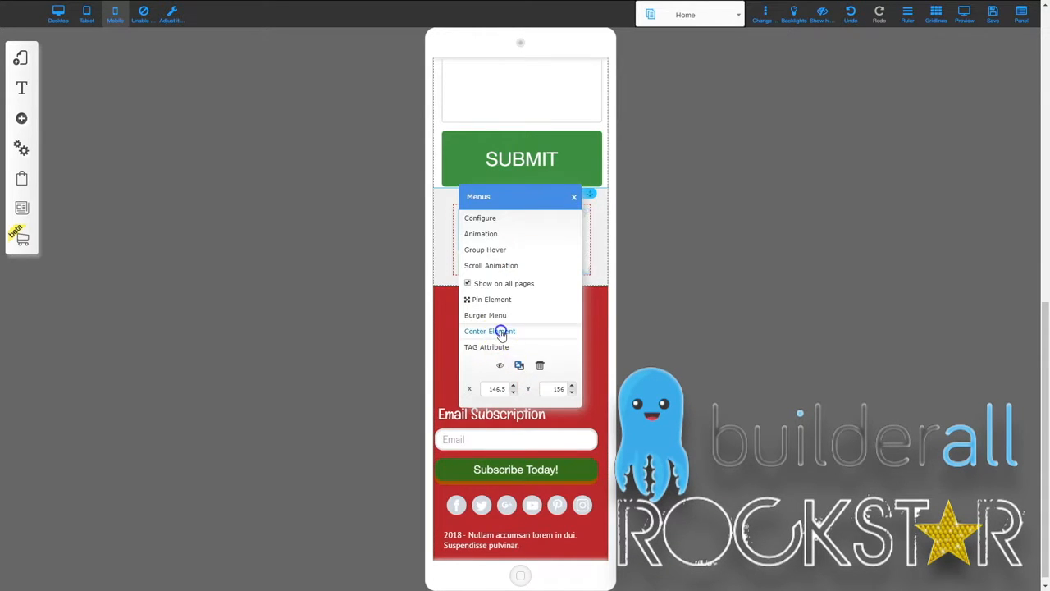
{"action": "left_click", "coordinate": [499, 331]}
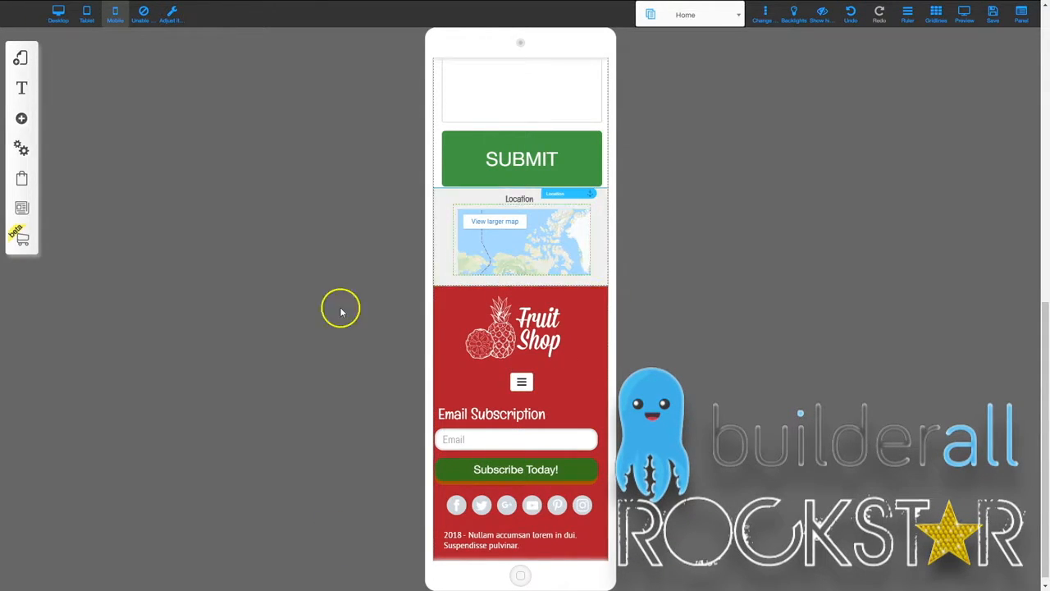
Step: Reposition the Home anchor at the page top and the About Us, Services and Contact Us anchors at the start of their matching sections
{"action": "scroll", "coordinate": [611, 422], "scroll_direction": "up", "scroll_amount": 1}
{"action": "scroll", "coordinate": [537, 386], "scroll_direction": "up", "scroll_amount": 10}
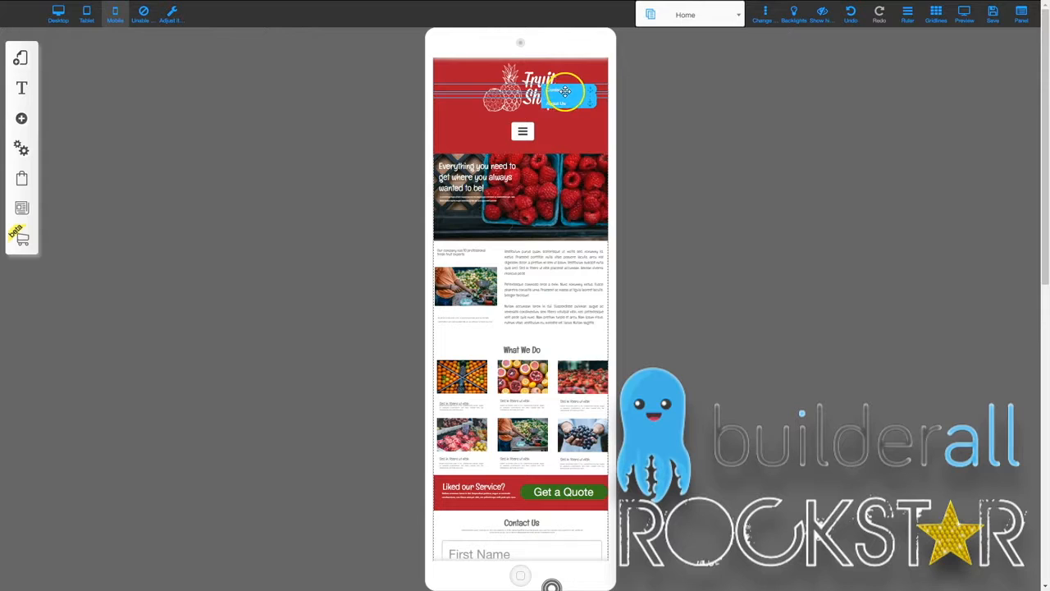
{"action": "left_click_drag", "start_coordinate": [558, 90], "coordinate": [557, 248]}
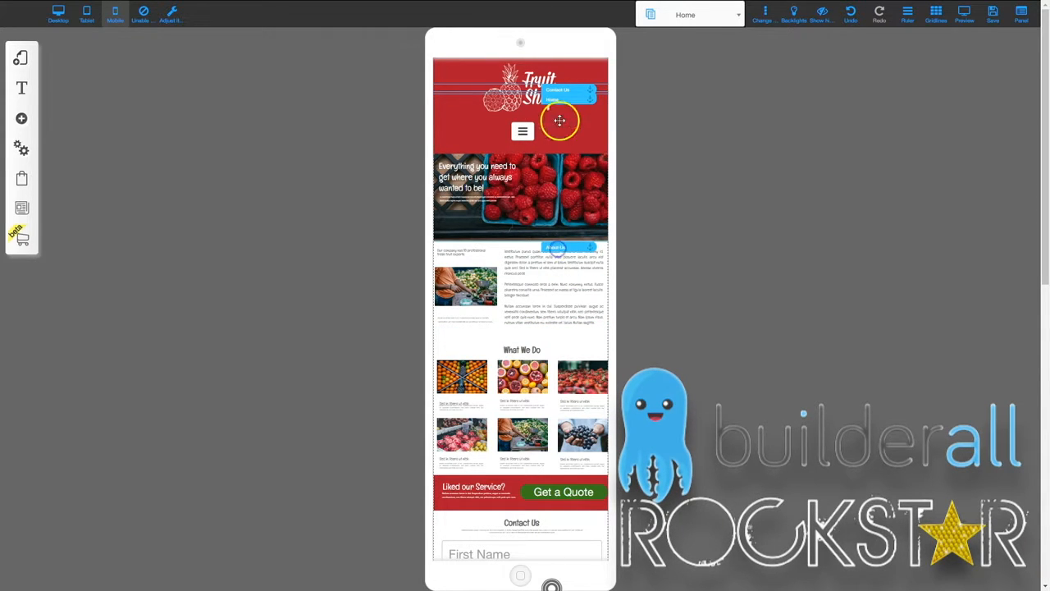
{"action": "left_click_drag", "start_coordinate": [559, 121], "coordinate": [564, 59]}
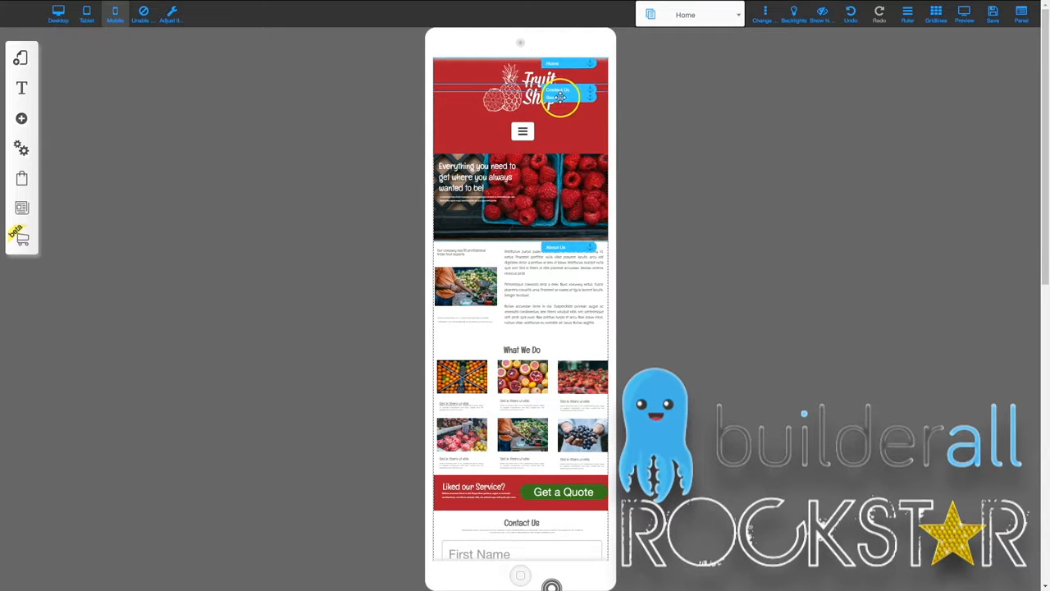
{"action": "left_click_drag", "start_coordinate": [560, 97], "coordinate": [547, 346]}
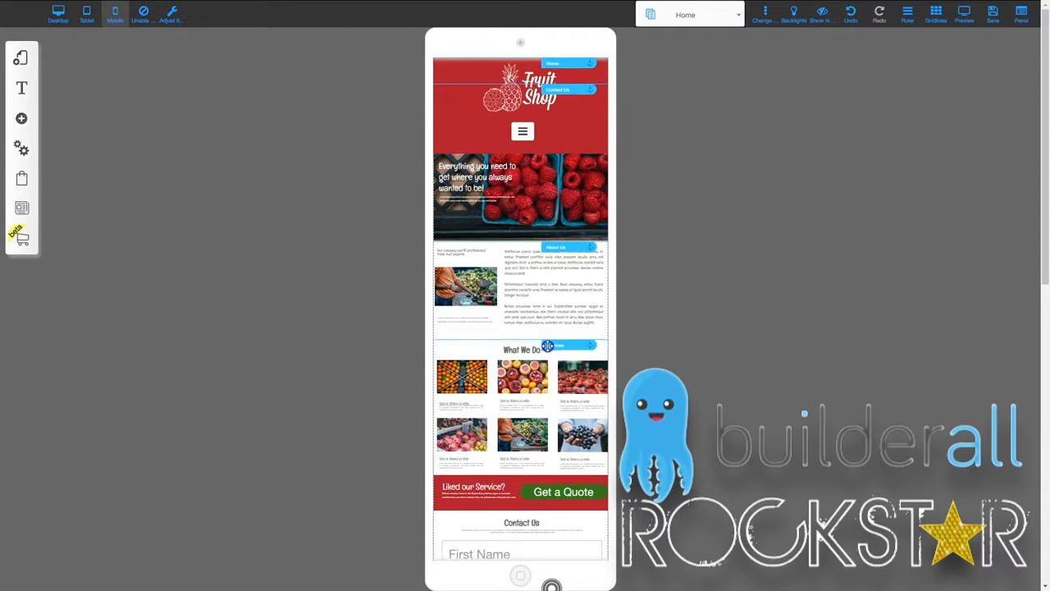
{"action": "left_click", "coordinate": [571, 100]}
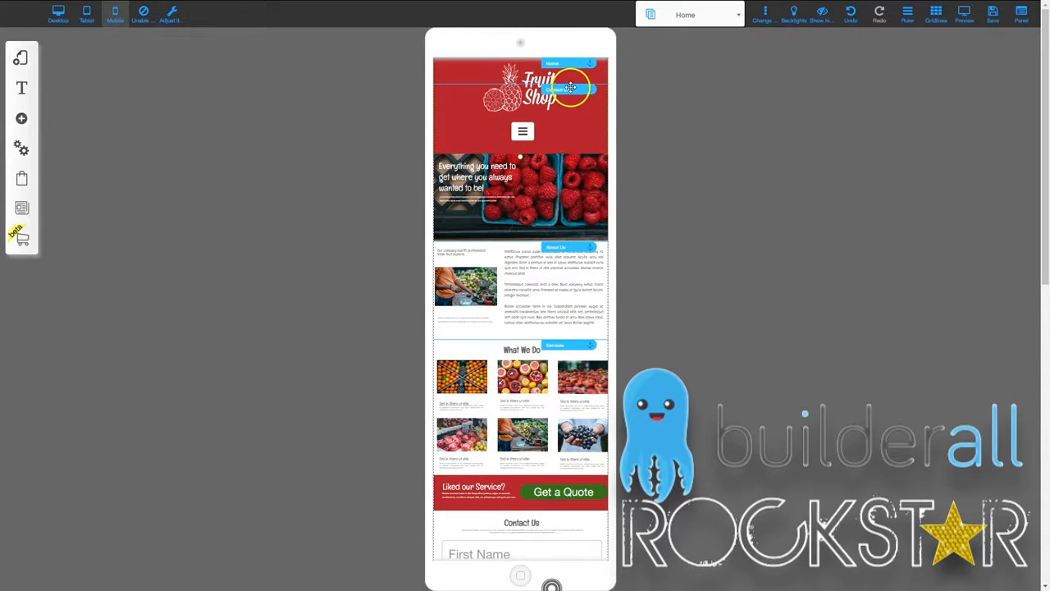
{"action": "left_click_drag", "start_coordinate": [570, 88], "coordinate": [562, 514]}
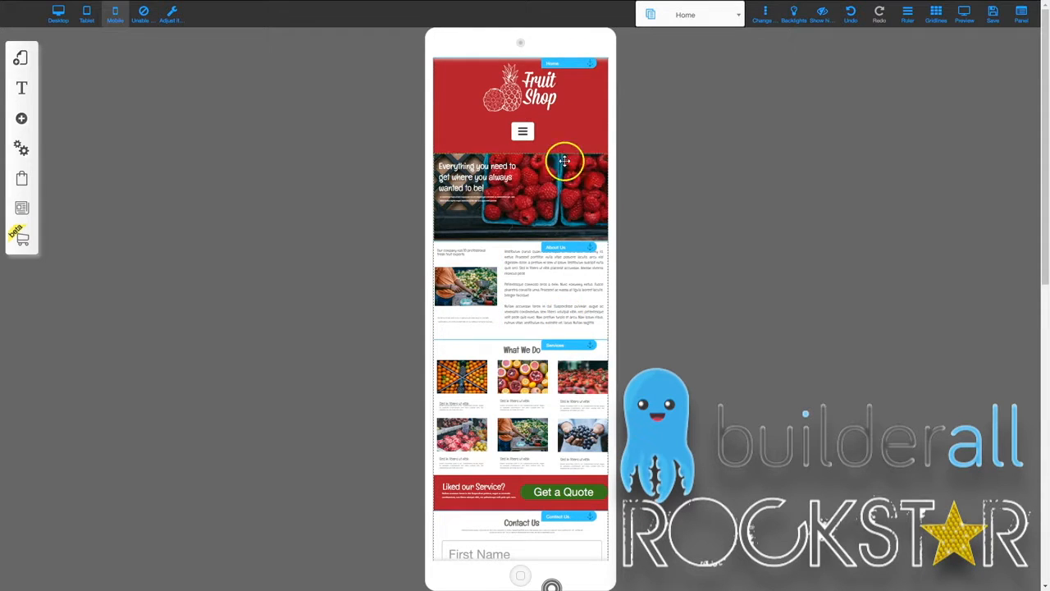
Step: Move the Location anchor slightly up so it lines up with the start of the Location section
{"action": "scroll", "coordinate": [568, 369], "scroll_direction": "down", "scroll_amount": 2}
{"action": "scroll", "coordinate": [570, 377], "scroll_direction": "down", "scroll_amount": 5}
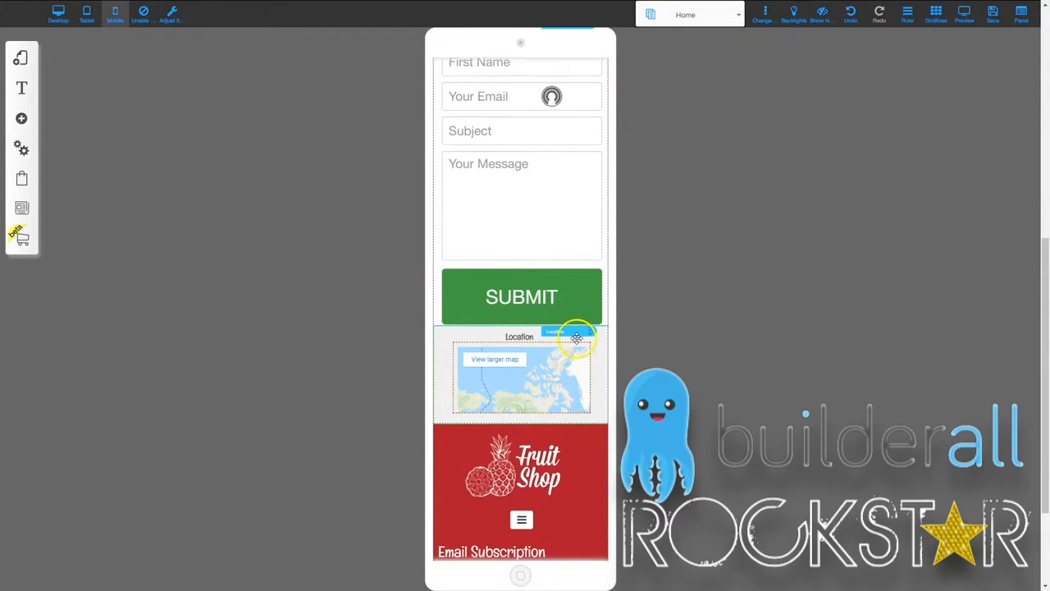
{"action": "left_click", "coordinate": [577, 335]}
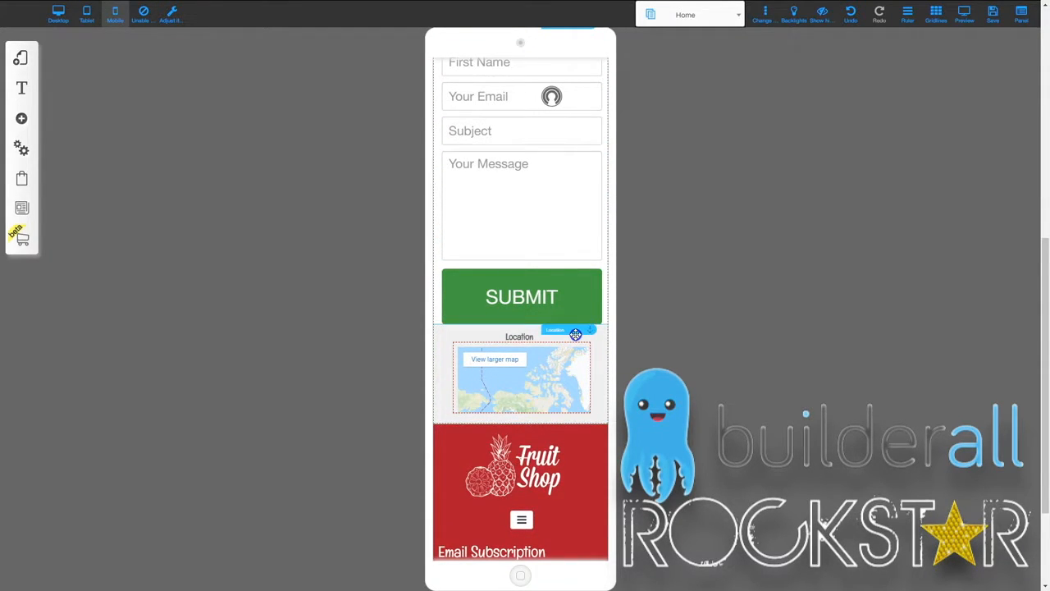
{"action": "scroll", "coordinate": [566, 378], "scroll_direction": "down", "scroll_amount": 3}
{"action": "scroll", "coordinate": [548, 443], "scroll_direction": "up", "scroll_amount": 6}
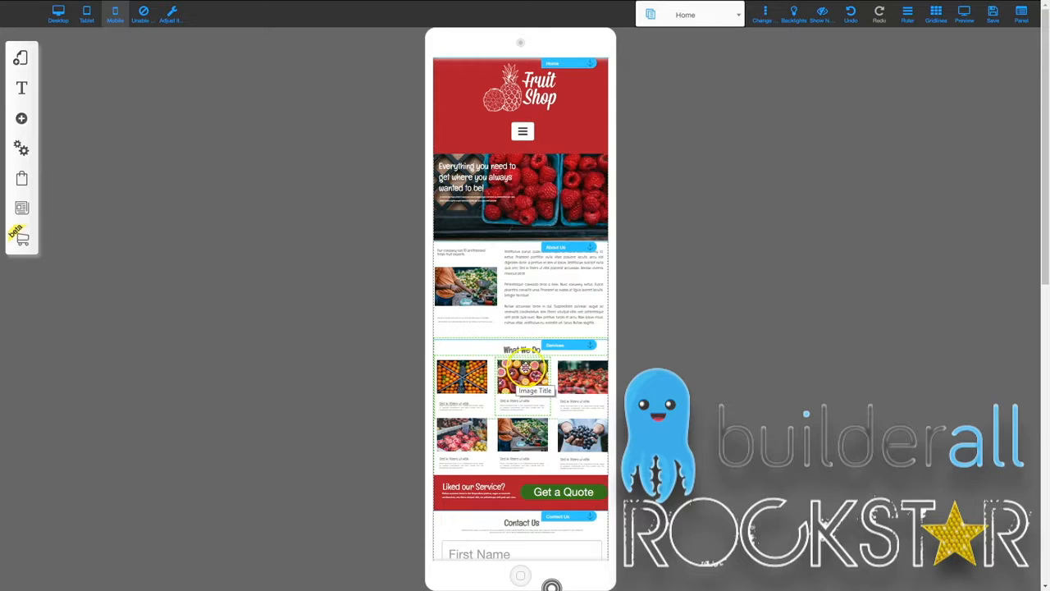
Step: Duplicate the Get a Quote button from the Liked our Service? band and place the copy beneath the raspberry banner's text
{"action": "left_click", "coordinate": [570, 493]}
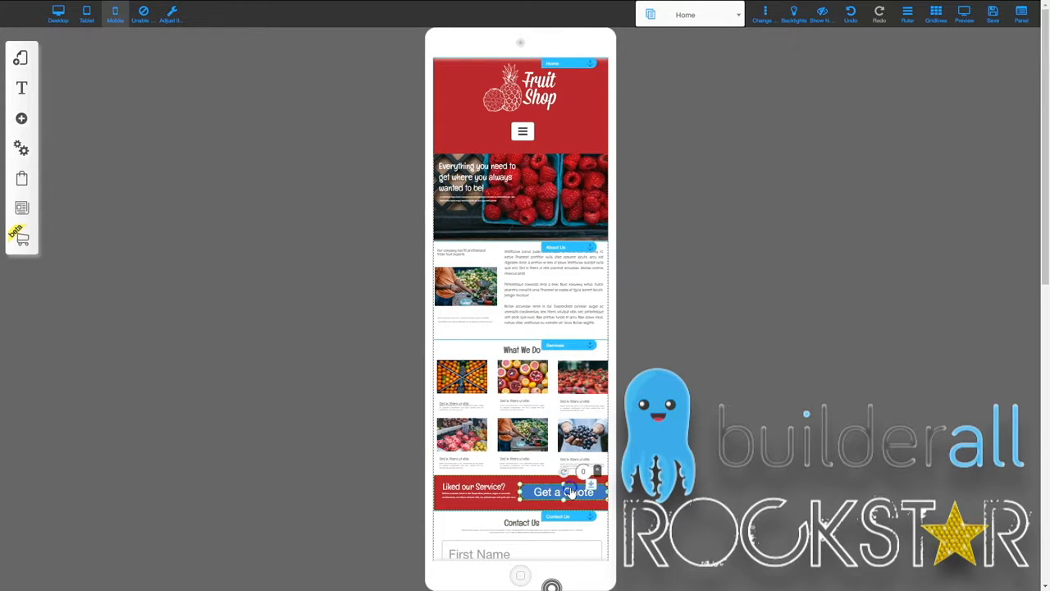
{"action": "left_click_drag", "start_coordinate": [574, 495], "coordinate": [486, 221]}
{"action": "left_click", "coordinate": [675, 266]}
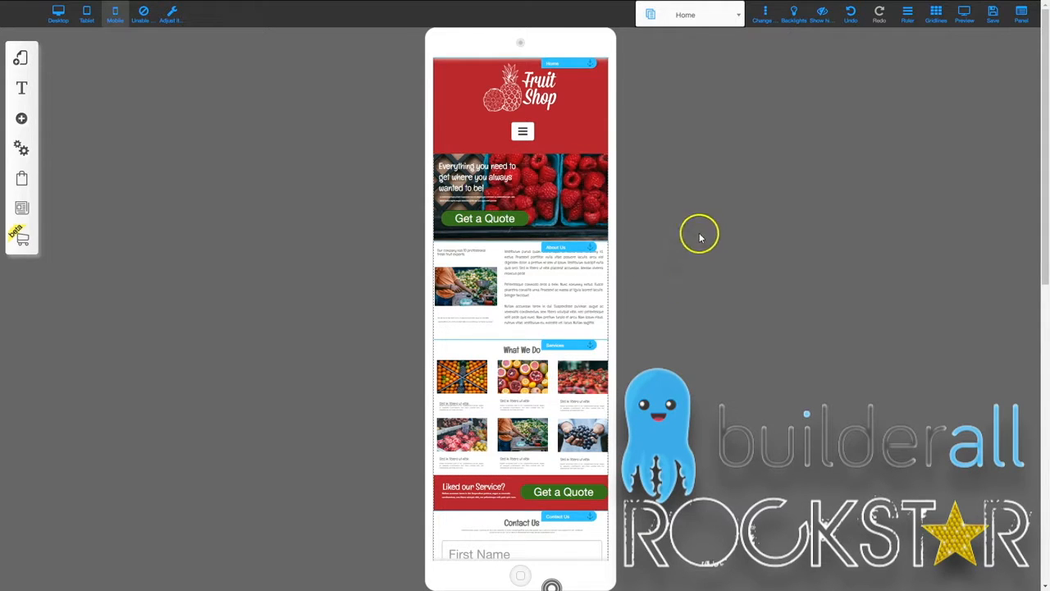
{"action": "left_click", "coordinate": [485, 220]}
{"action": "left_click_drag", "start_coordinate": [485, 222], "coordinate": [484, 223]}
{"action": "left_click", "coordinate": [654, 240]}
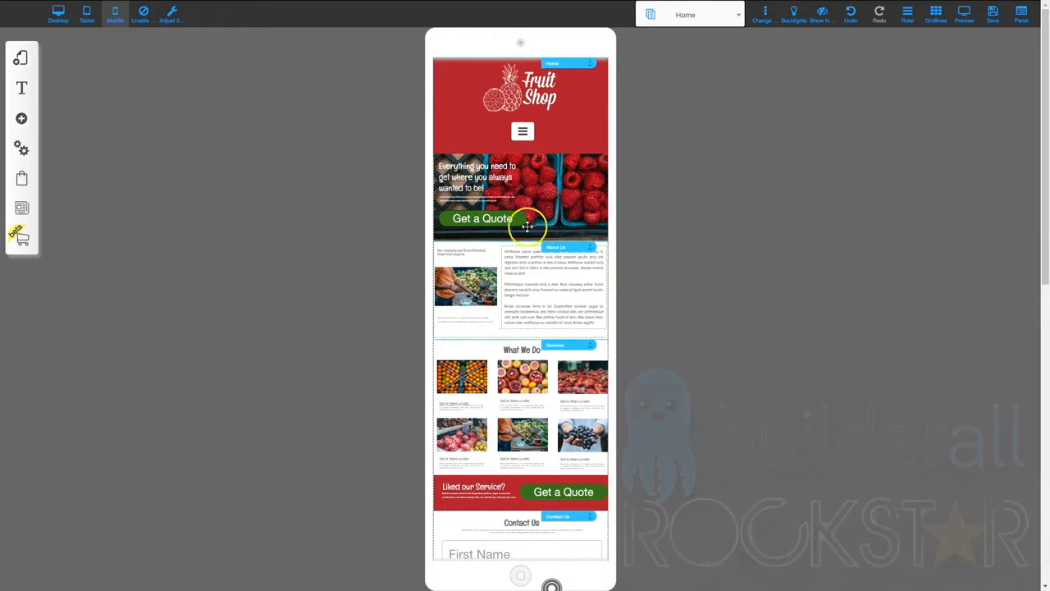
Step: Review the rest of the mobile page, and examine the desktop and tablet layouts down to the footer
{"action": "scroll", "coordinate": [508, 440], "scroll_direction": "down", "scroll_amount": 4}
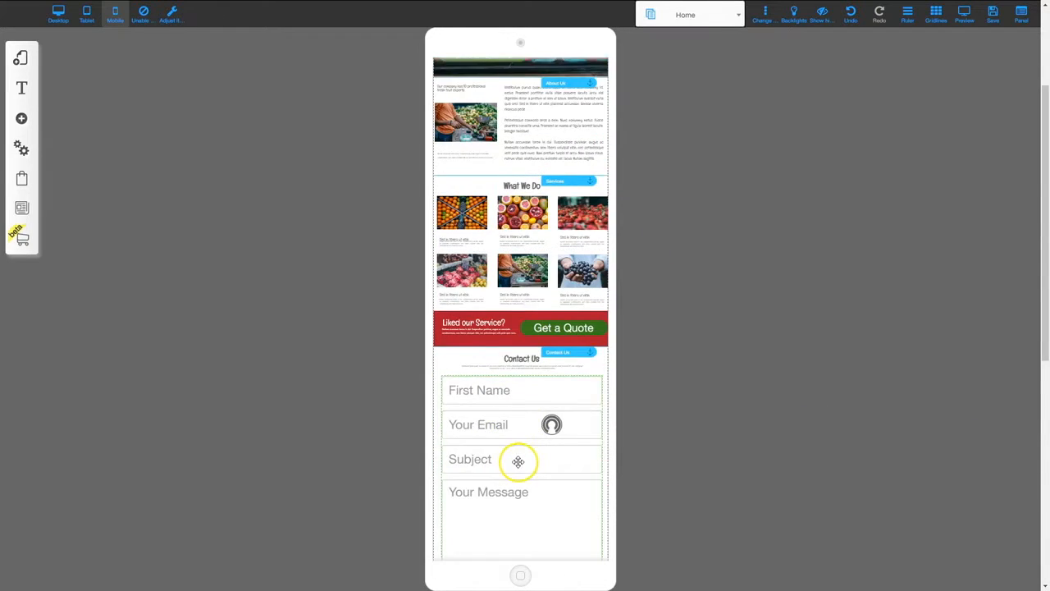
{"action": "scroll", "coordinate": [518, 462], "scroll_direction": "down", "scroll_amount": 5}
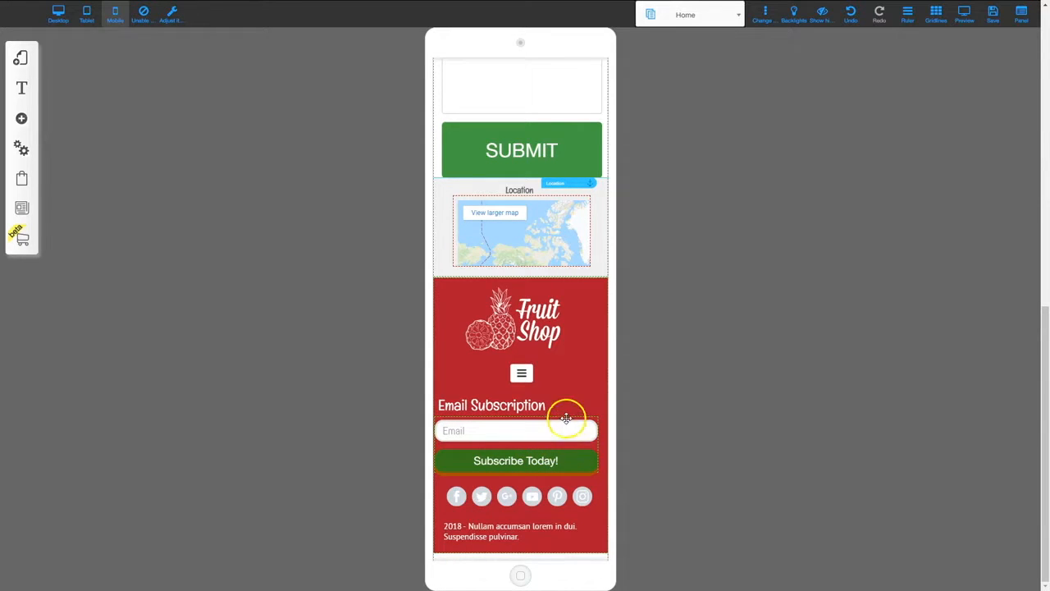
{"action": "left_click", "coordinate": [63, 15]}
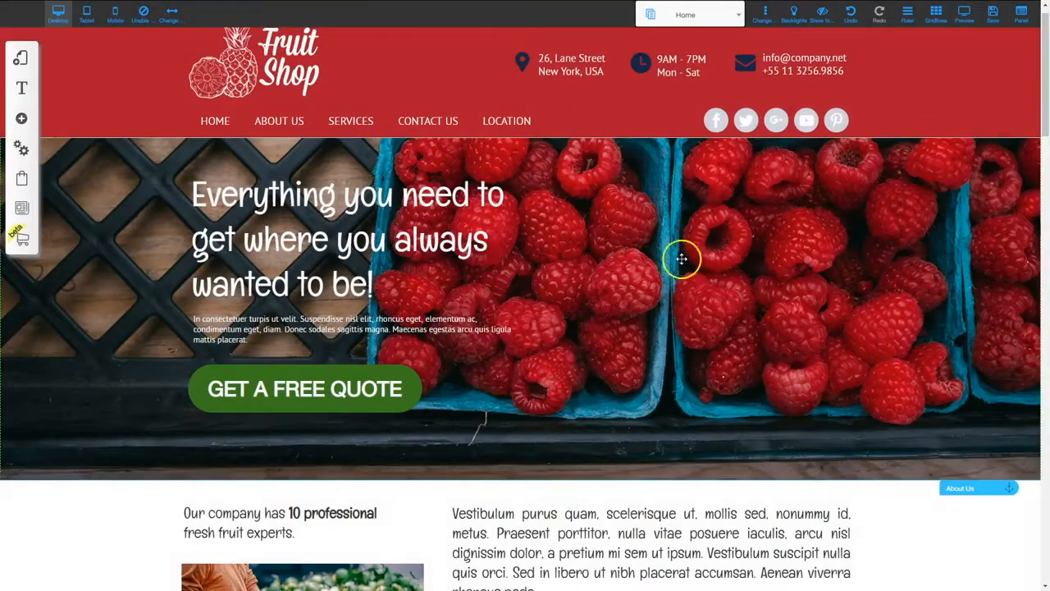
{"action": "scroll", "coordinate": [558, 304], "scroll_direction": "down", "scroll_amount": 10}
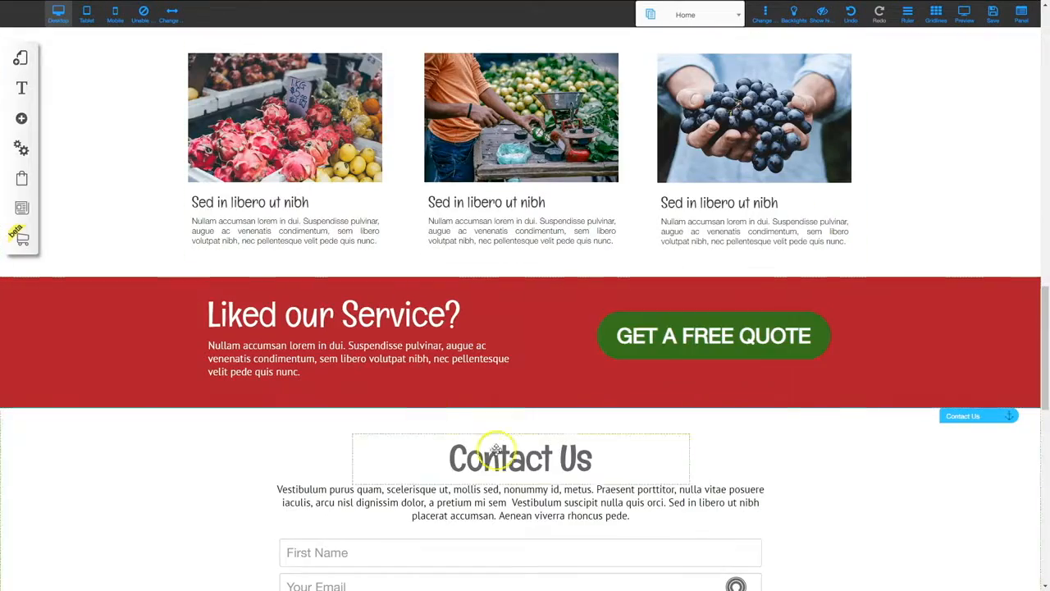
{"action": "scroll", "coordinate": [662, 450], "scroll_direction": "down", "scroll_amount": 6}
{"action": "scroll", "coordinate": [670, 496], "scroll_direction": "down", "scroll_amount": 4}
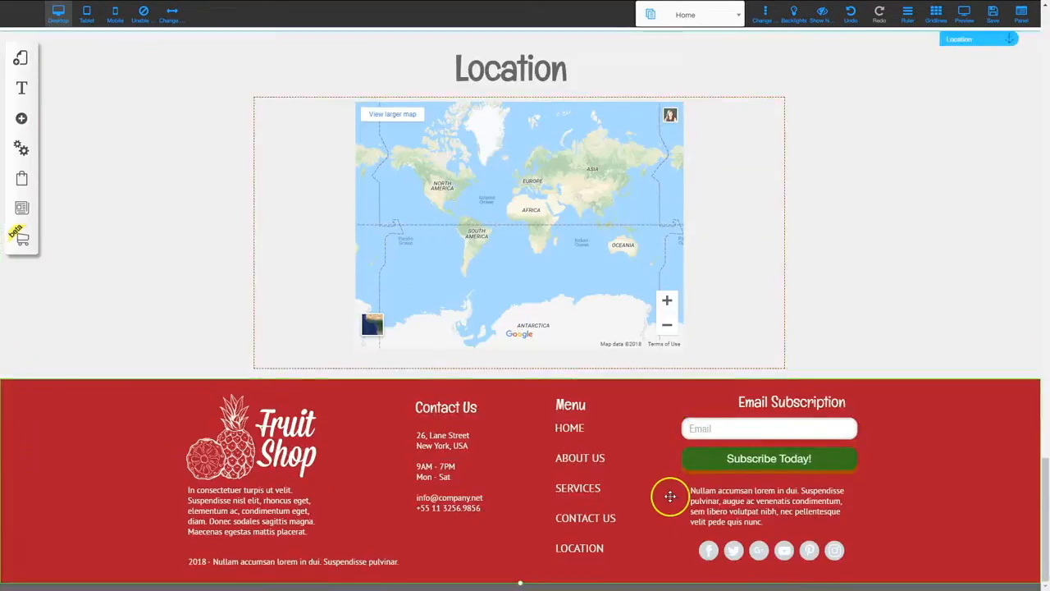
{"action": "scroll", "coordinate": [668, 497], "scroll_direction": "up", "scroll_amount": 10}
{"action": "scroll", "coordinate": [665, 496], "scroll_direction": "up", "scroll_amount": 10}
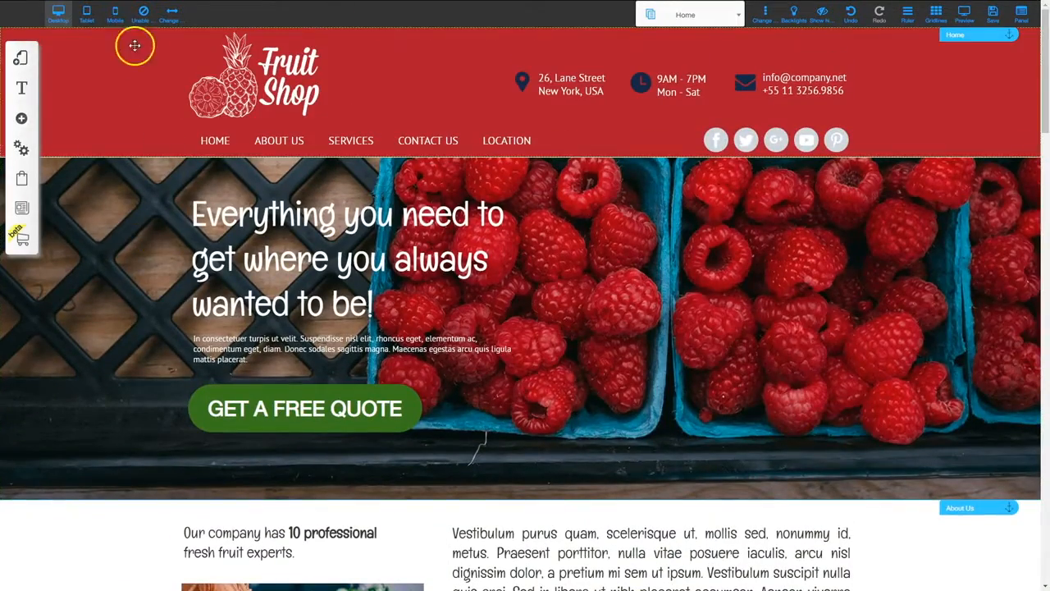
{"action": "left_click", "coordinate": [87, 15]}
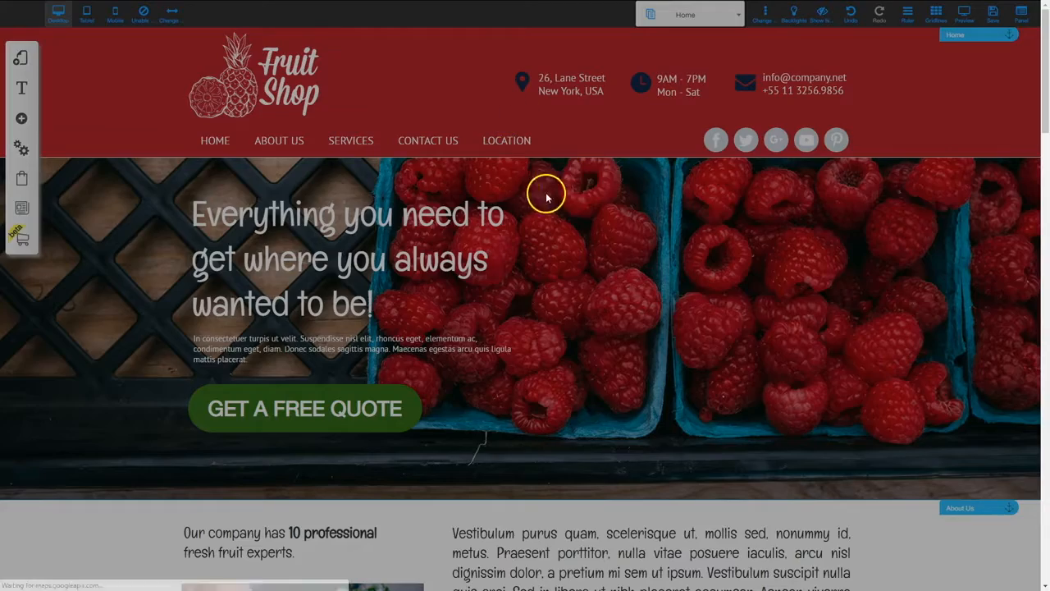
{"action": "scroll", "coordinate": [560, 437], "scroll_direction": "down", "scroll_amount": 10}
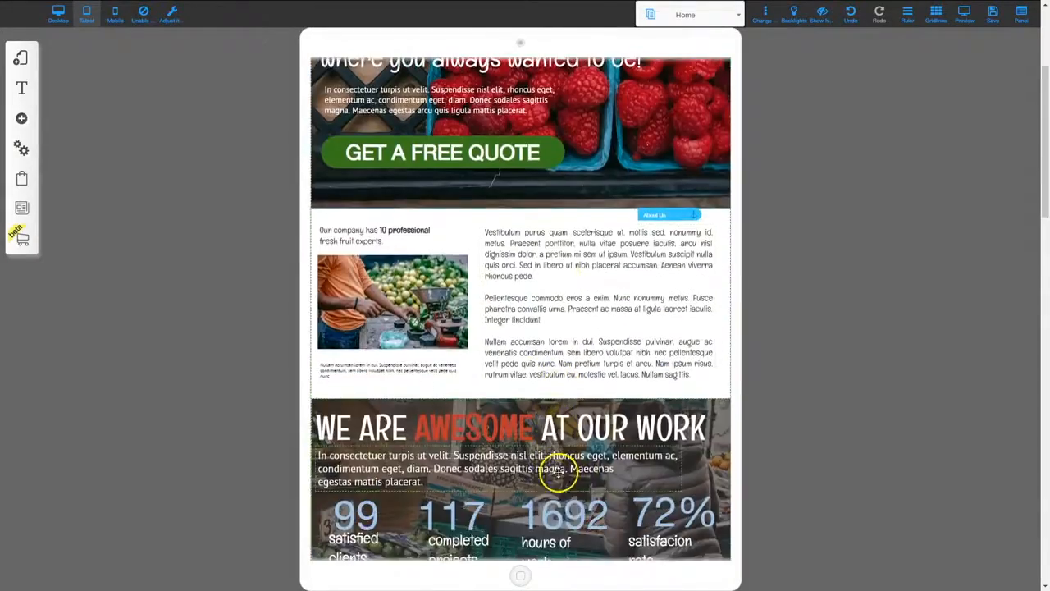
{"action": "scroll", "coordinate": [572, 474], "scroll_direction": "down", "scroll_amount": 6}
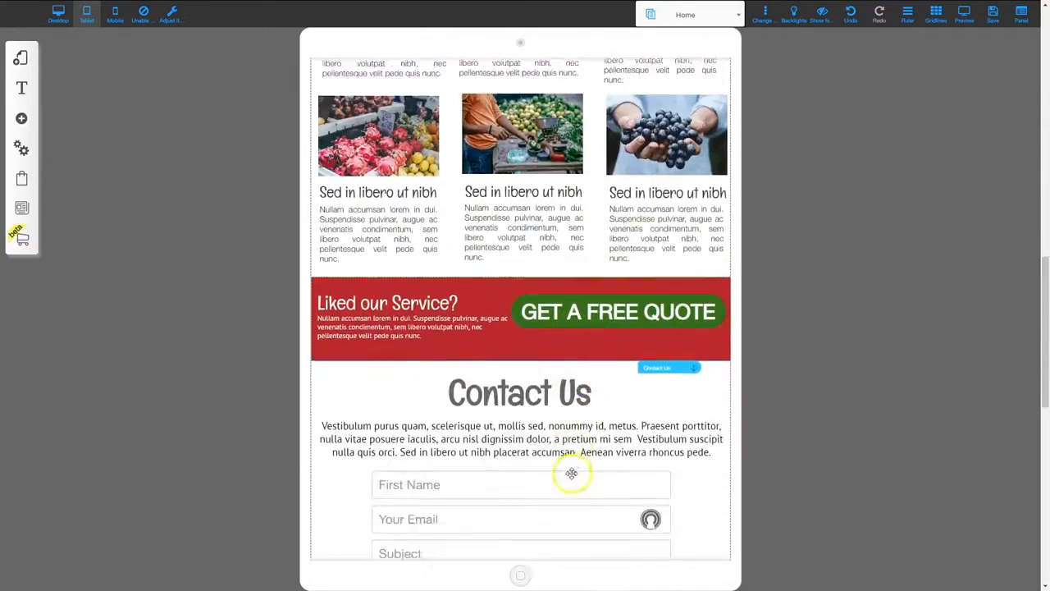
{"action": "scroll", "coordinate": [577, 472], "scroll_direction": "down", "scroll_amount": 5}
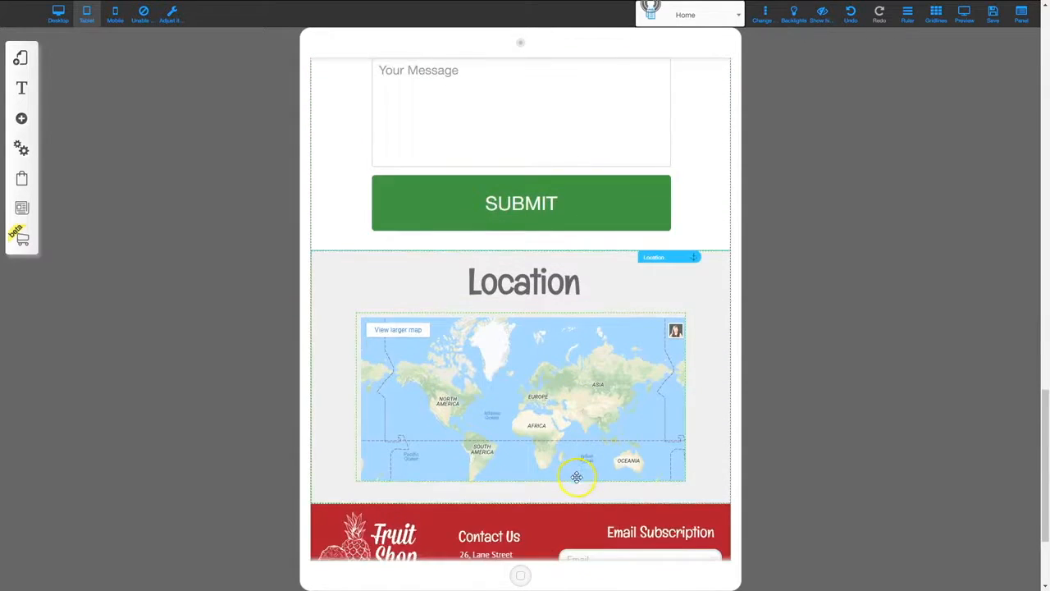
Step: Return to the mobile layout, check the page once more and save the site
{"action": "left_click", "coordinate": [115, 15]}
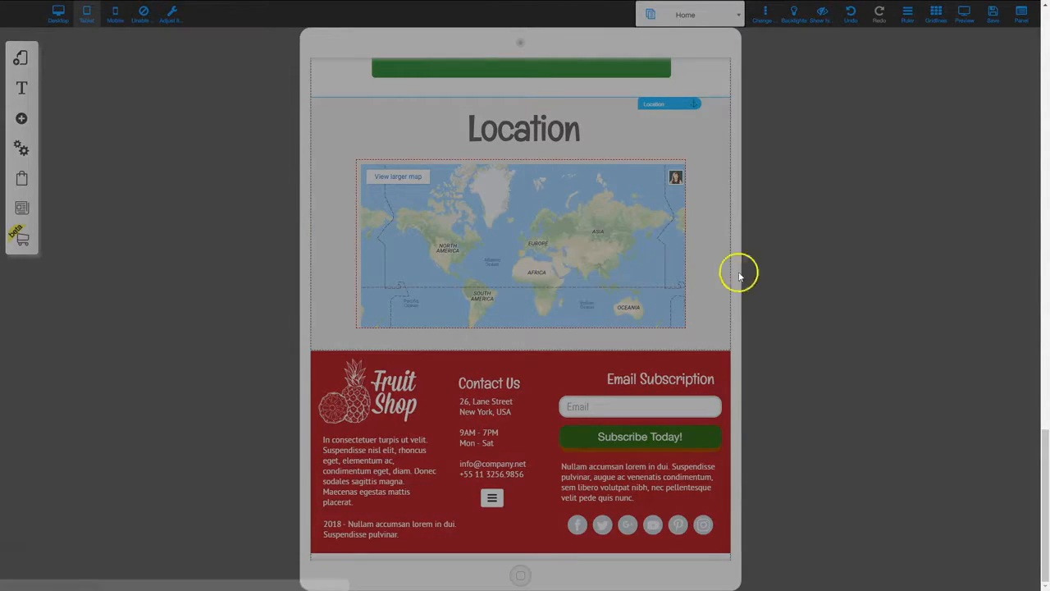
{"action": "scroll", "coordinate": [536, 387], "scroll_direction": "down", "scroll_amount": 10}
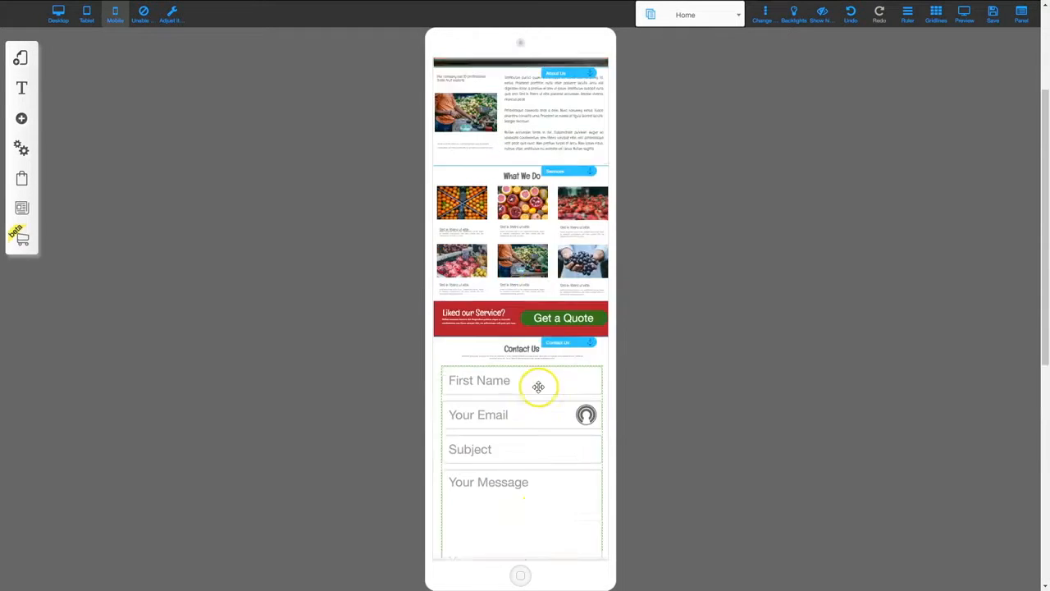
{"action": "scroll", "coordinate": [539, 451], "scroll_direction": "up", "scroll_amount": 10}
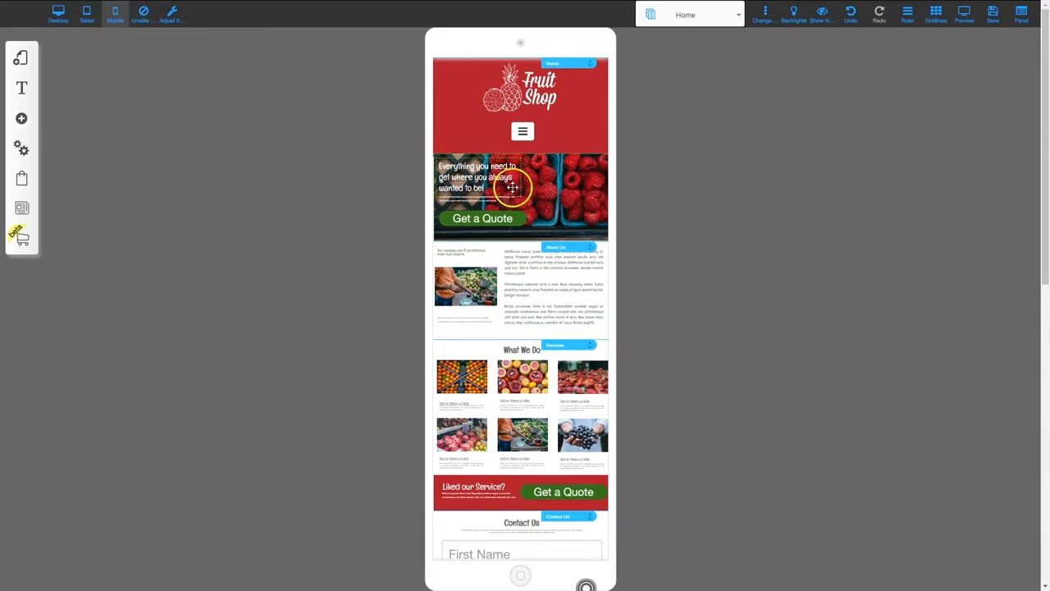
{"action": "left_click", "coordinate": [989, 15]}
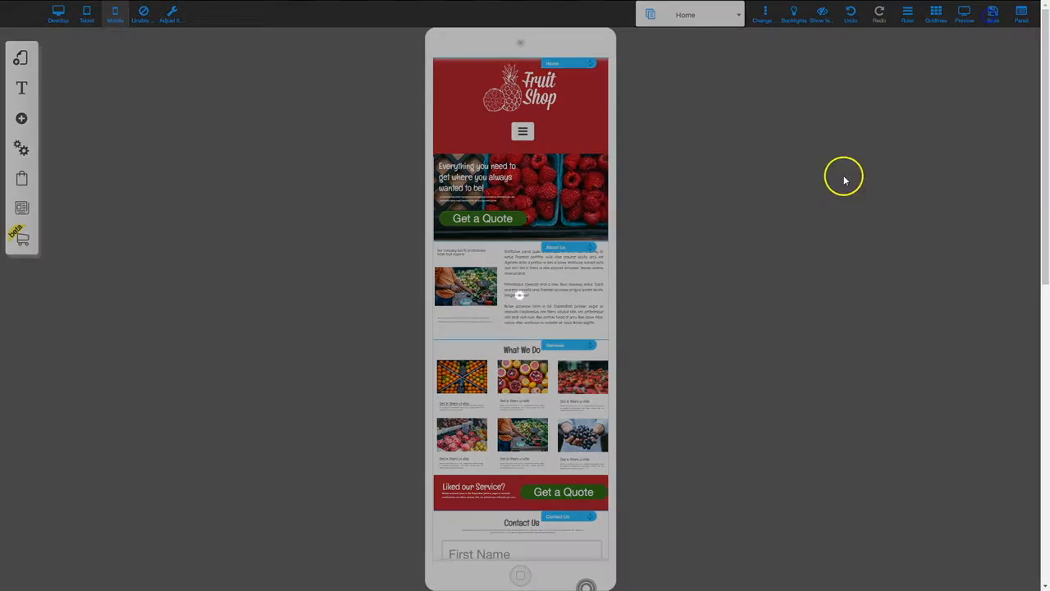